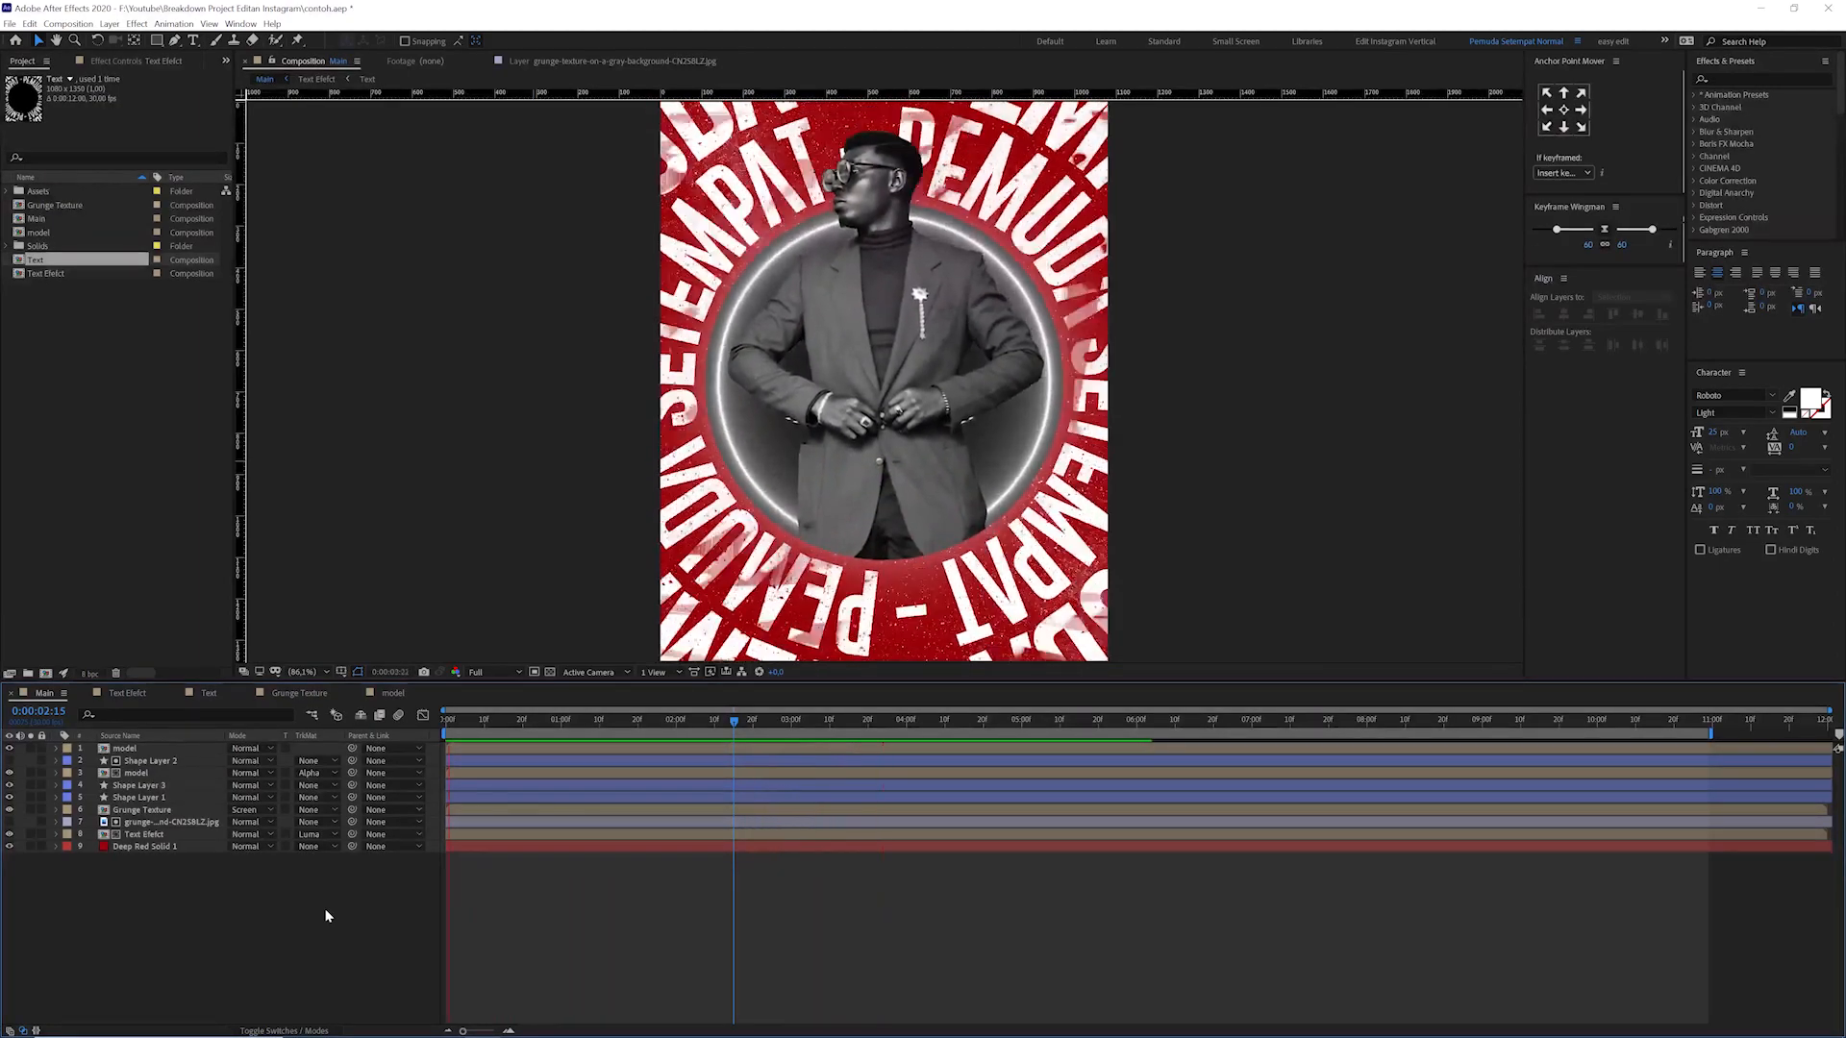
- Review the Main composition's layer stack at 0:00:01:01, temporarily soloing the Deep Red Solid 1 layer to view it alone
click(566, 723)
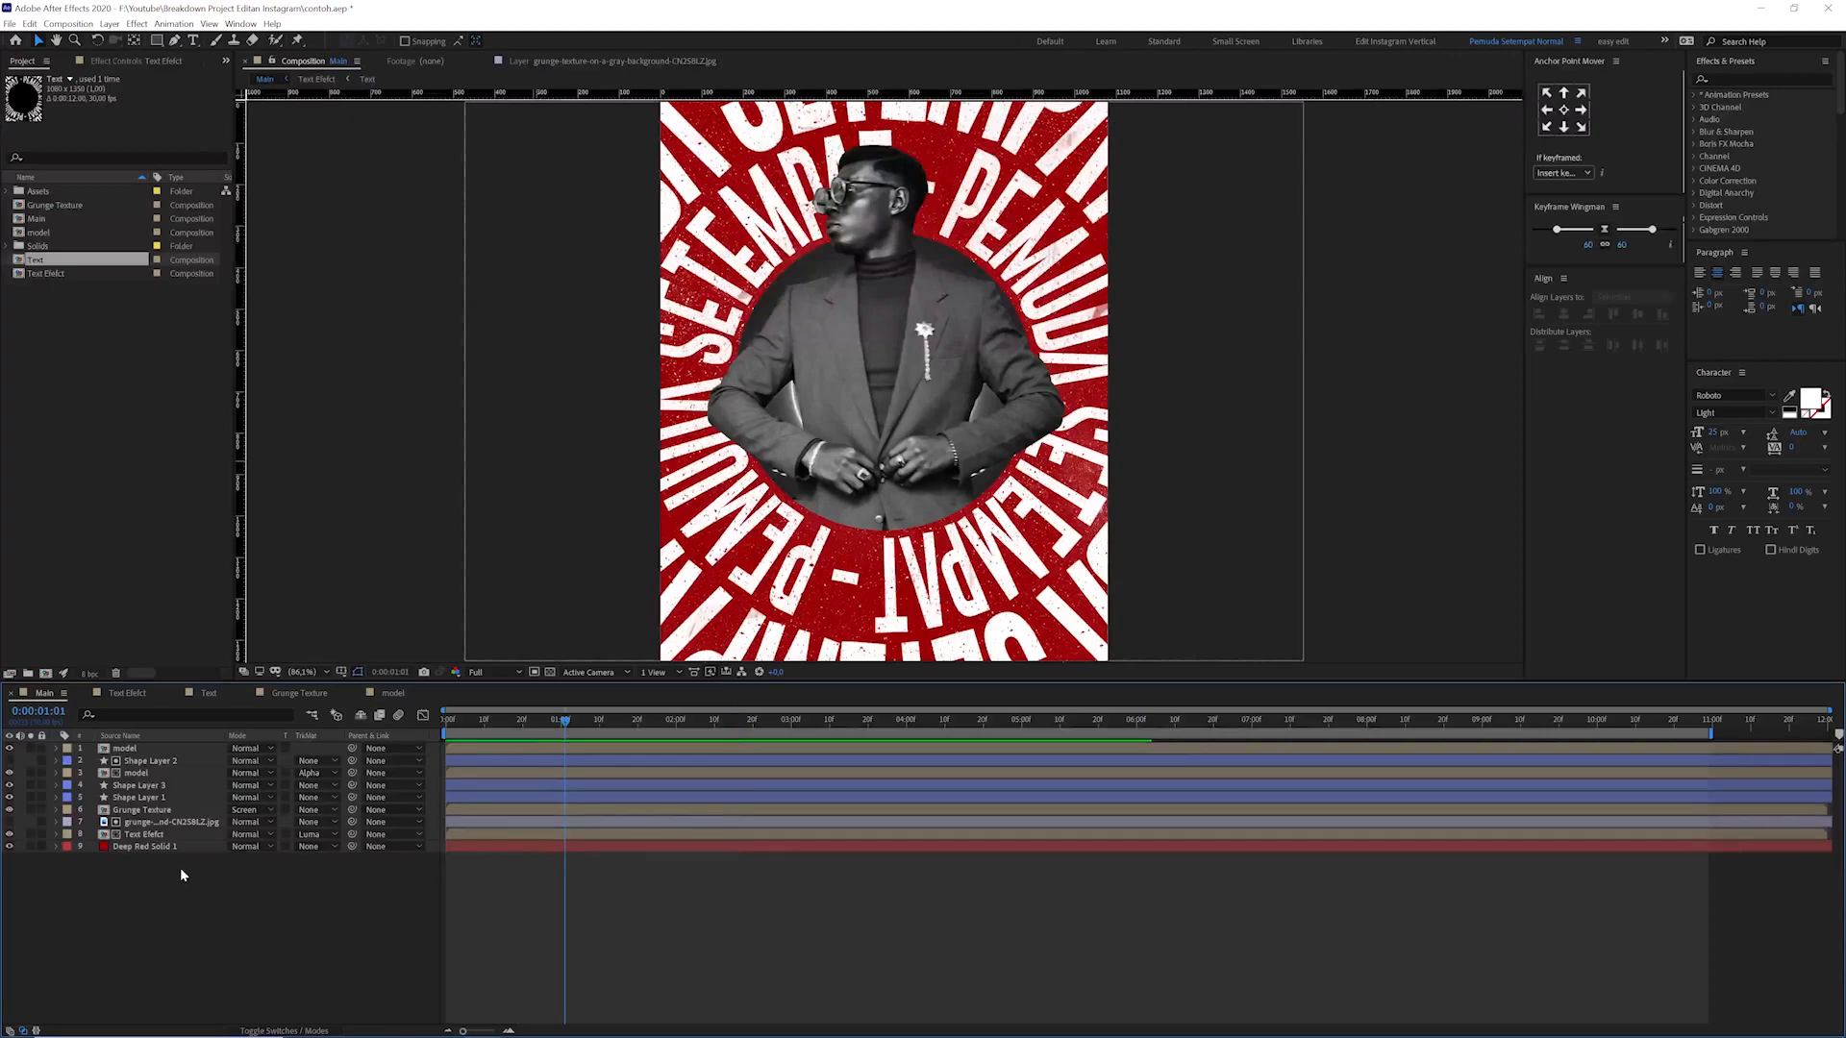
drag(181, 870, 132, 749)
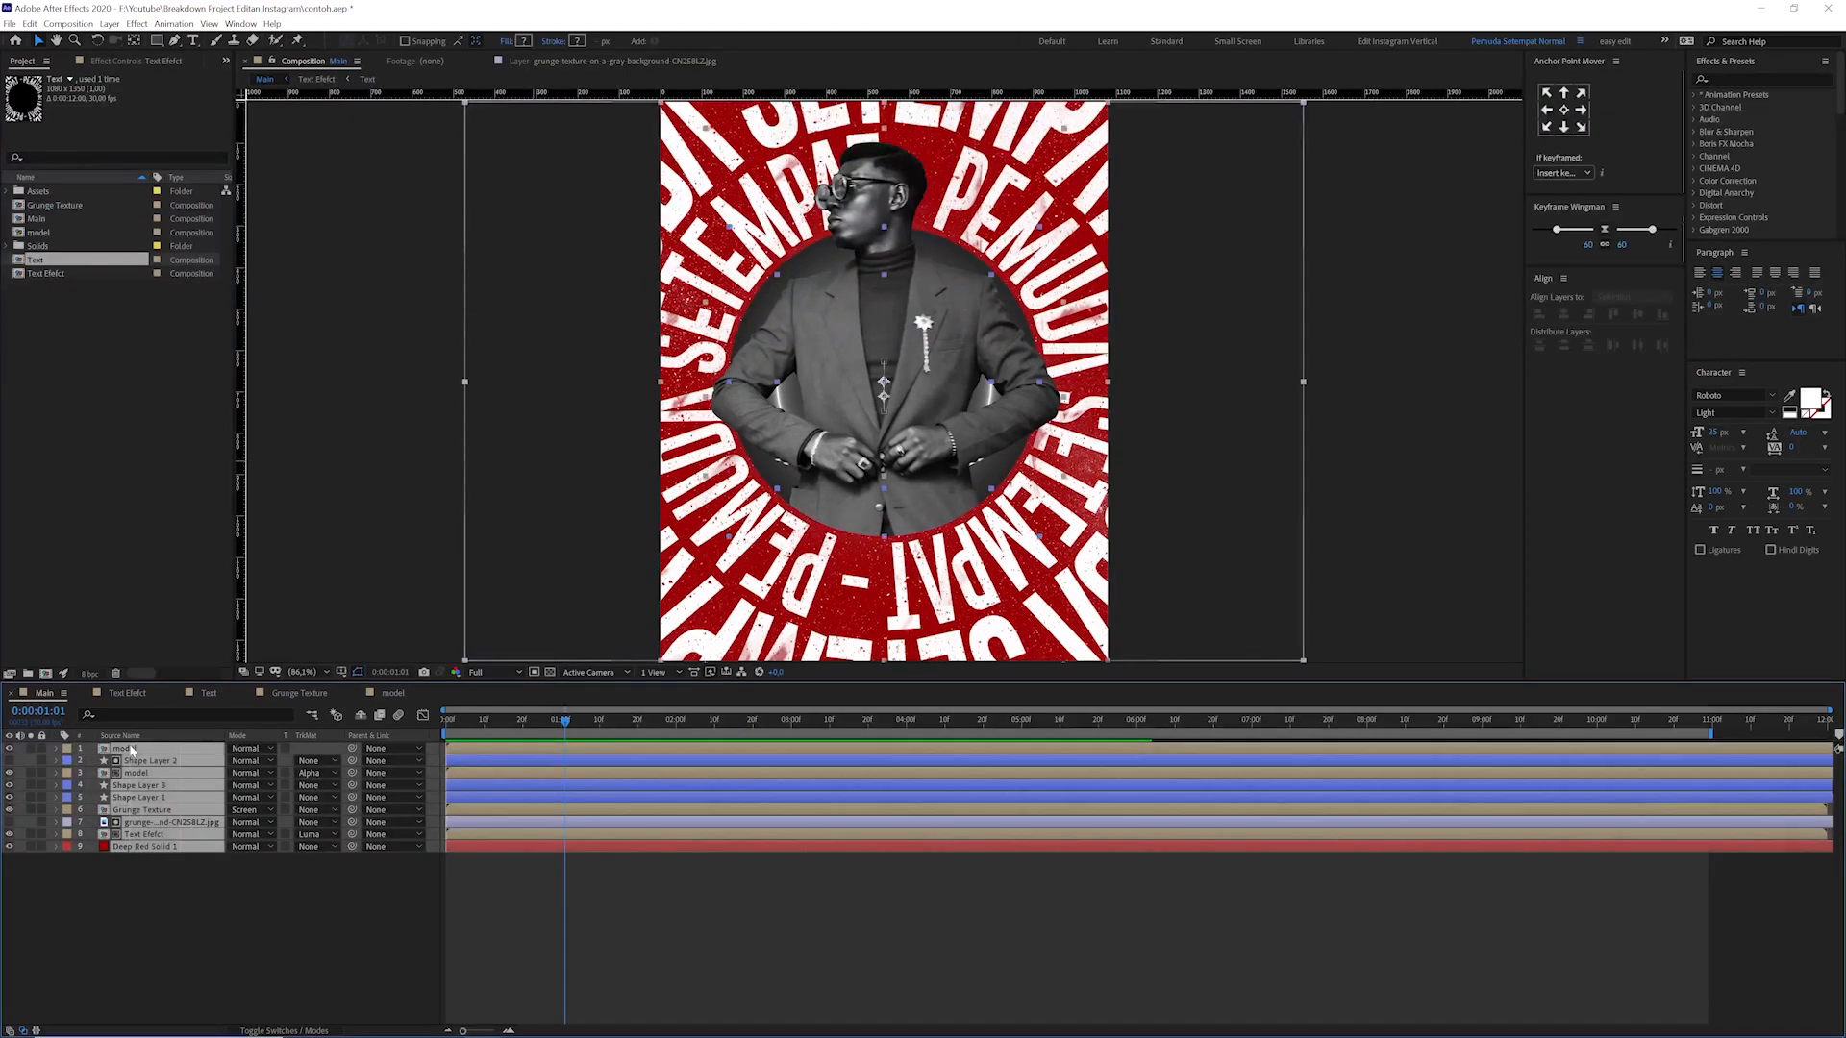
click(156, 878)
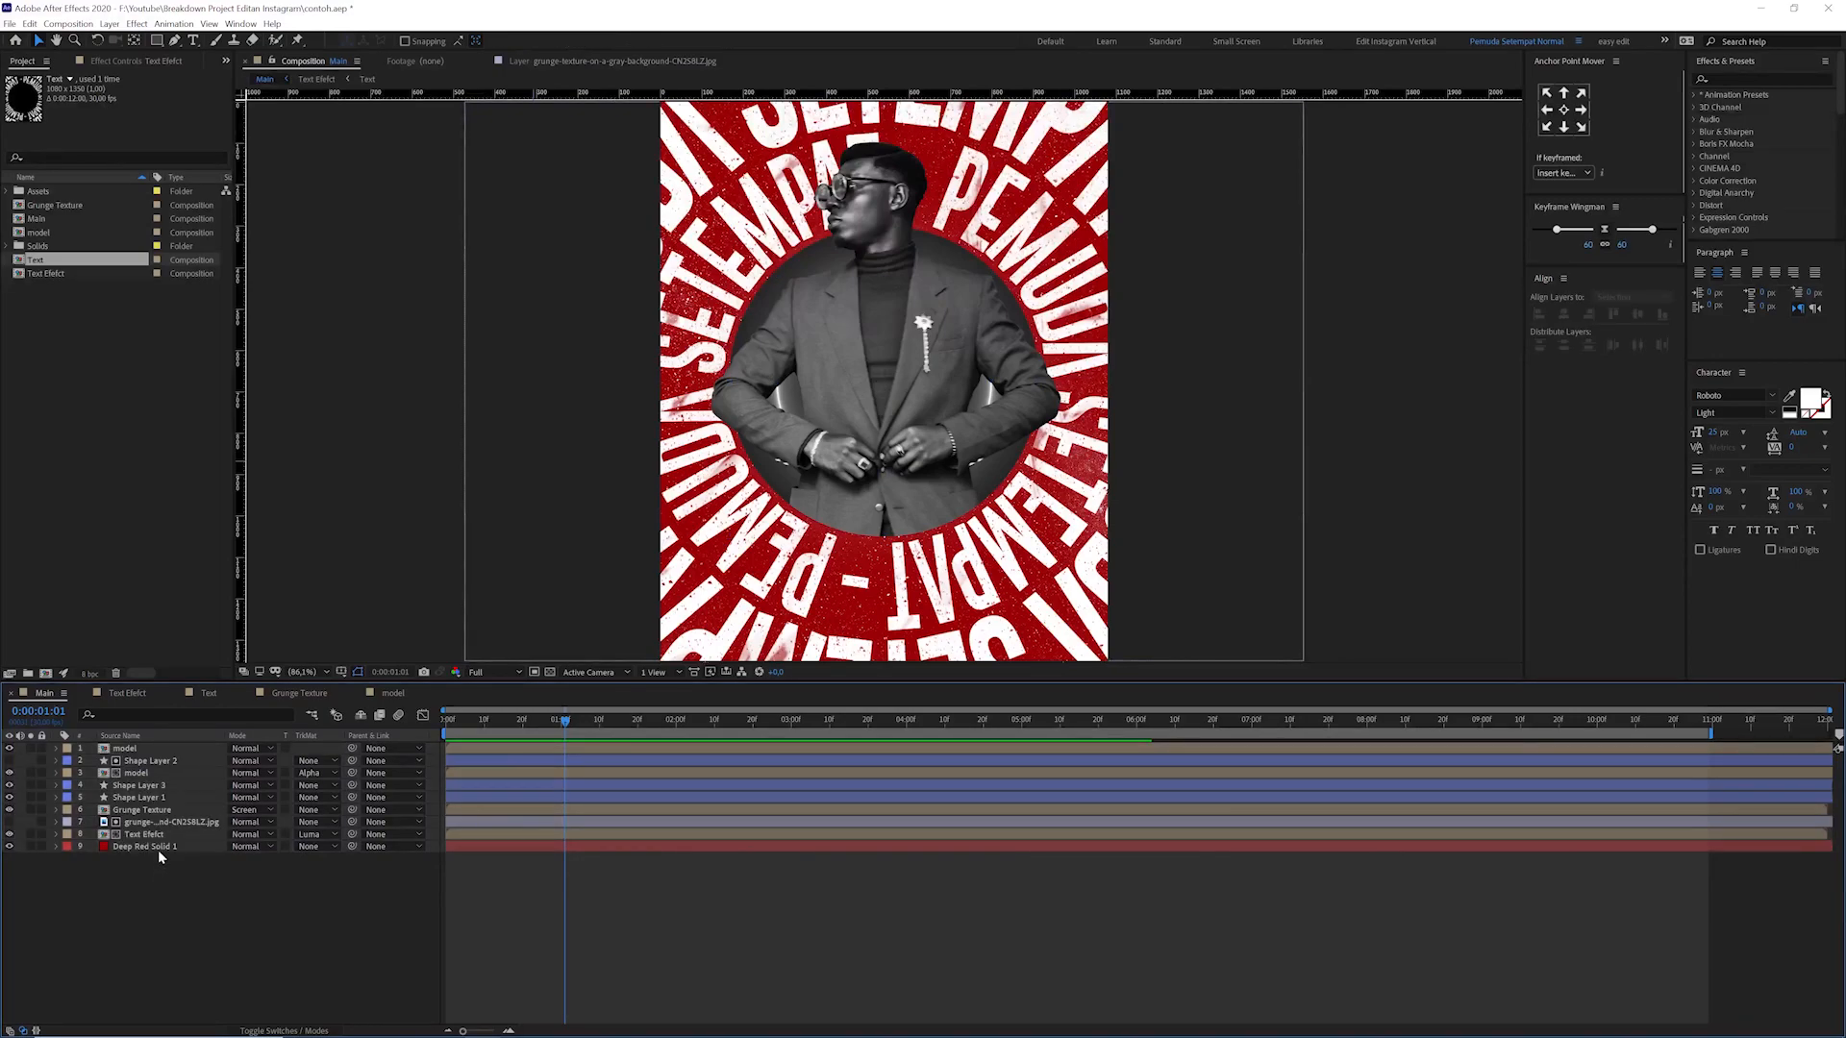
click(158, 849)
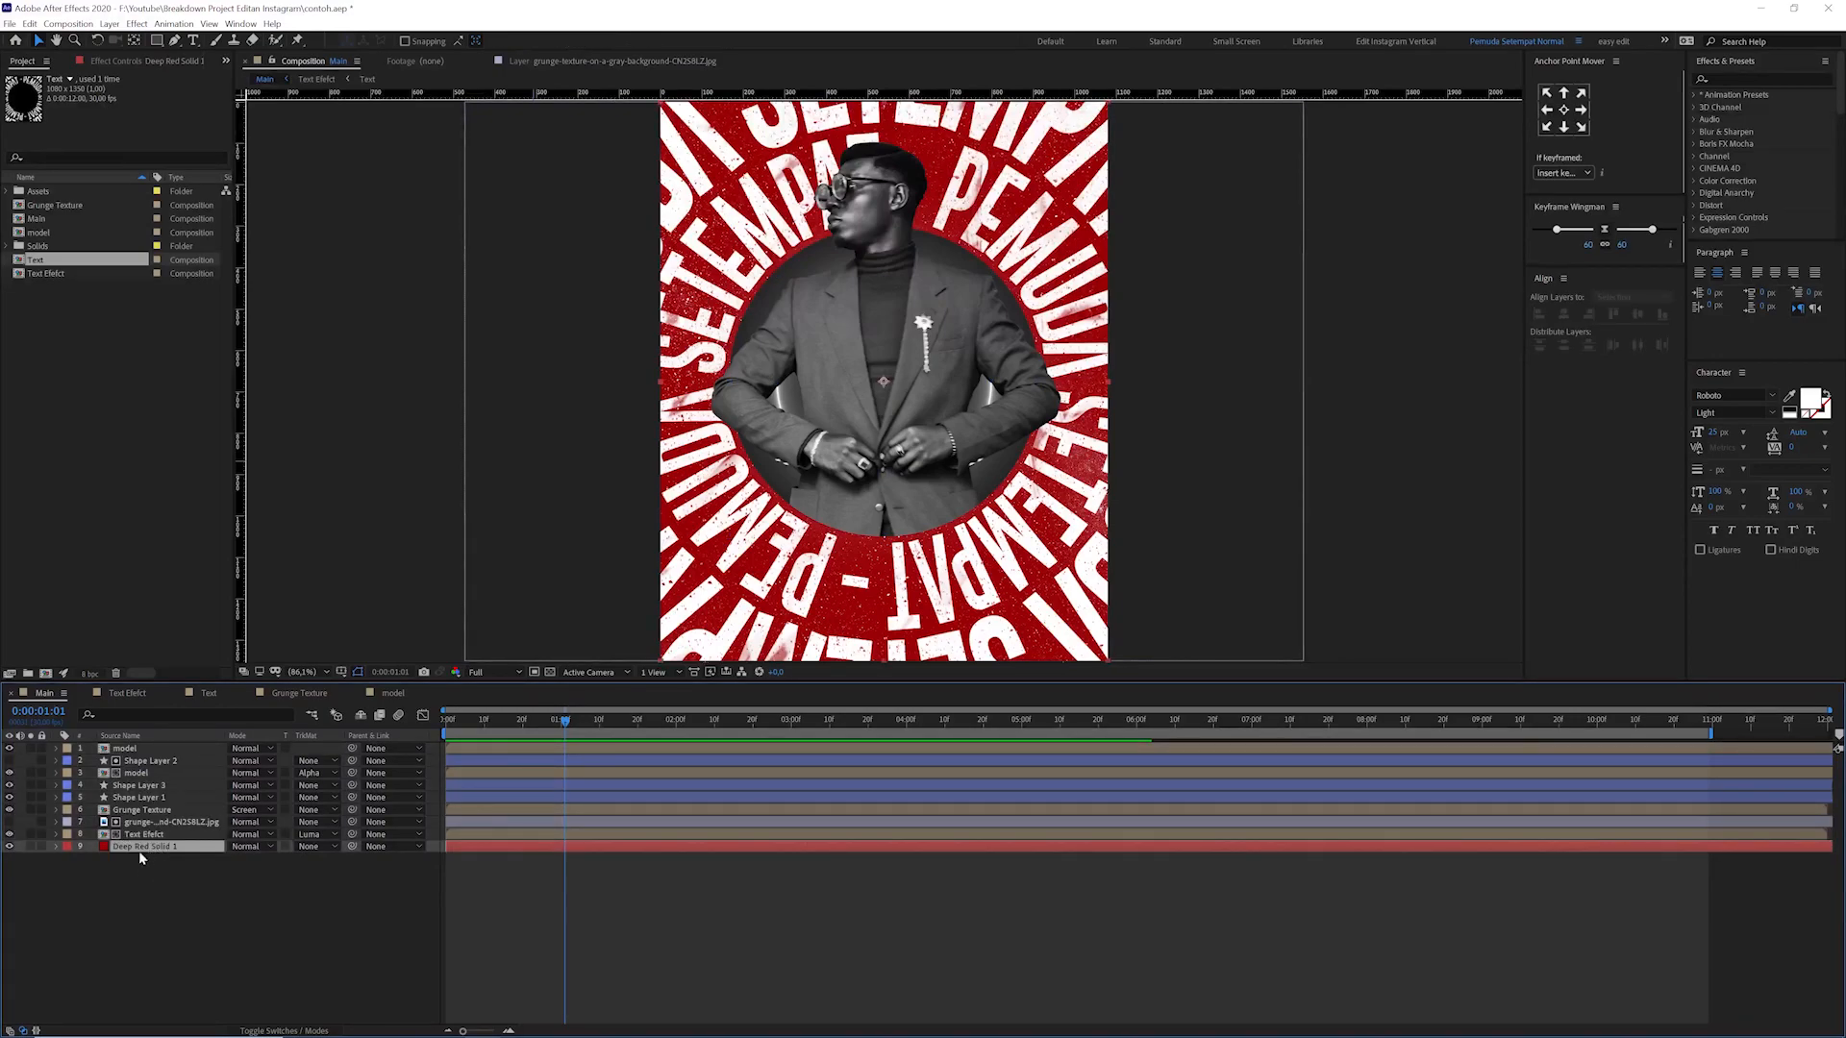
click(30, 847)
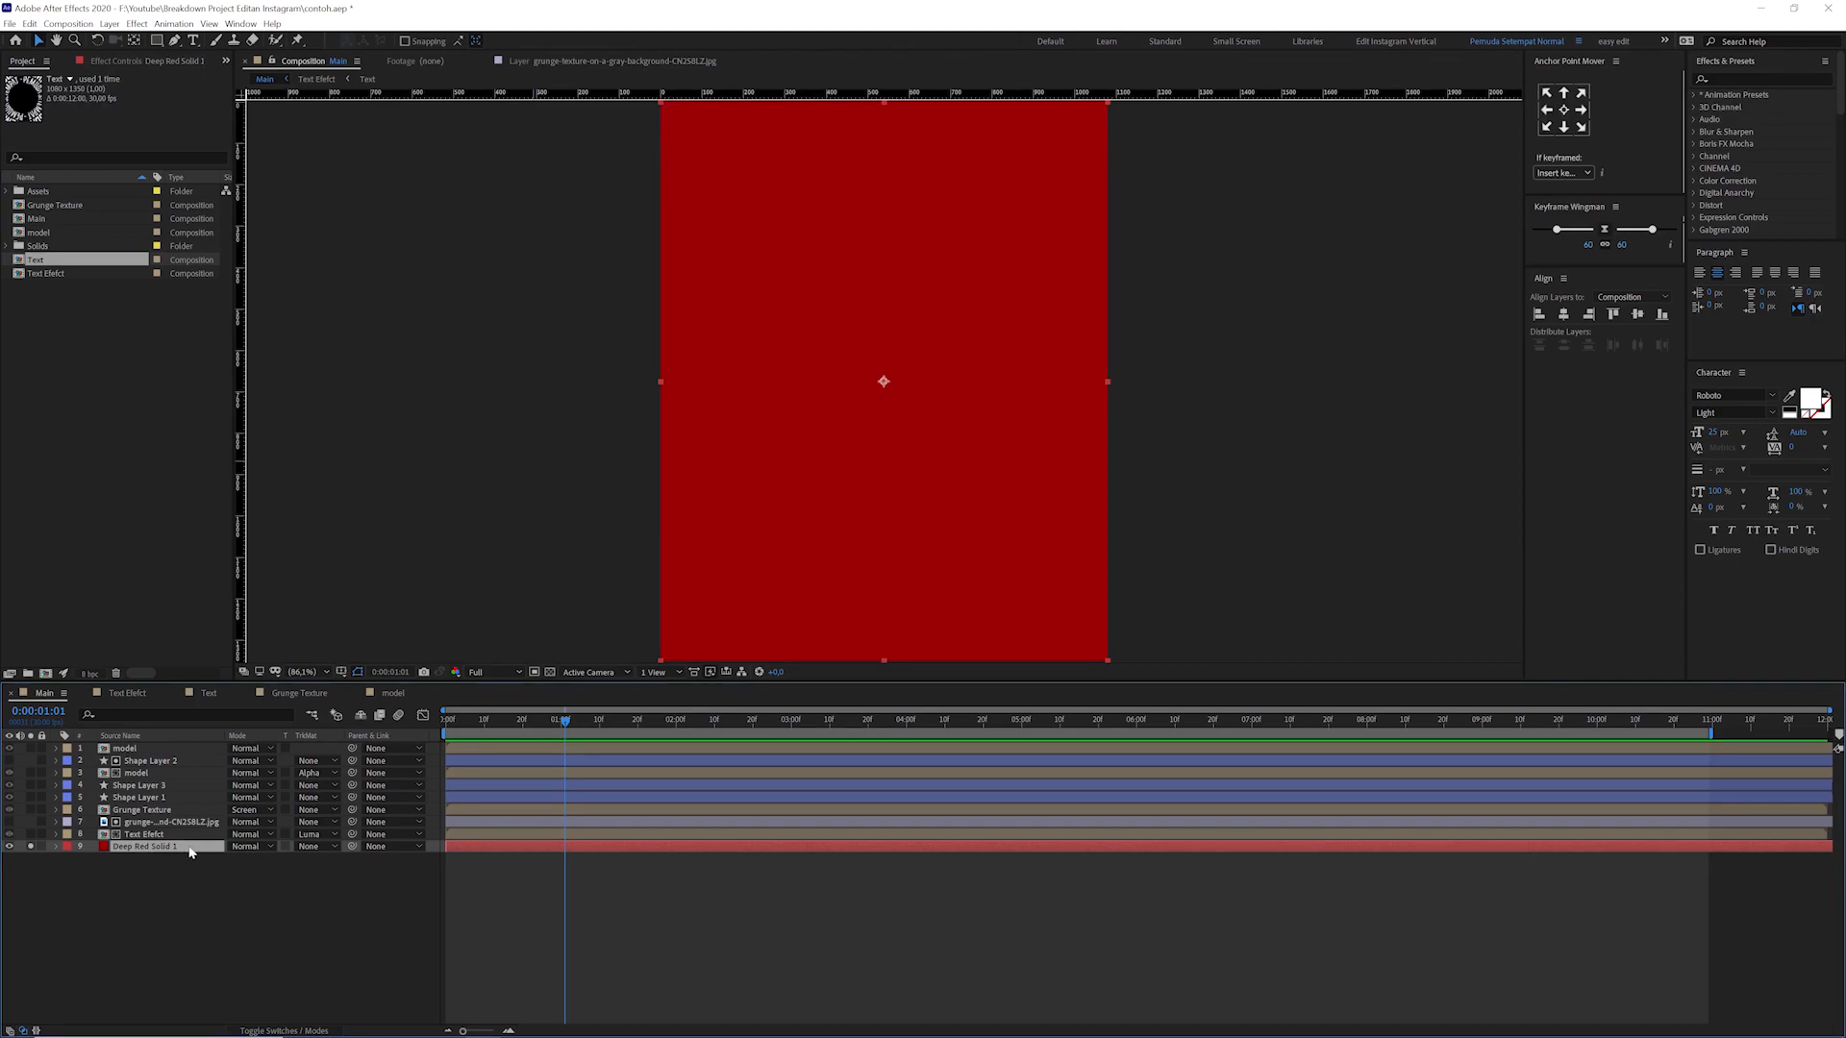
click(30, 847)
- Open the Text Efekt precomp from Main, survey its layers, and open the nested Text precomp
click(151, 836)
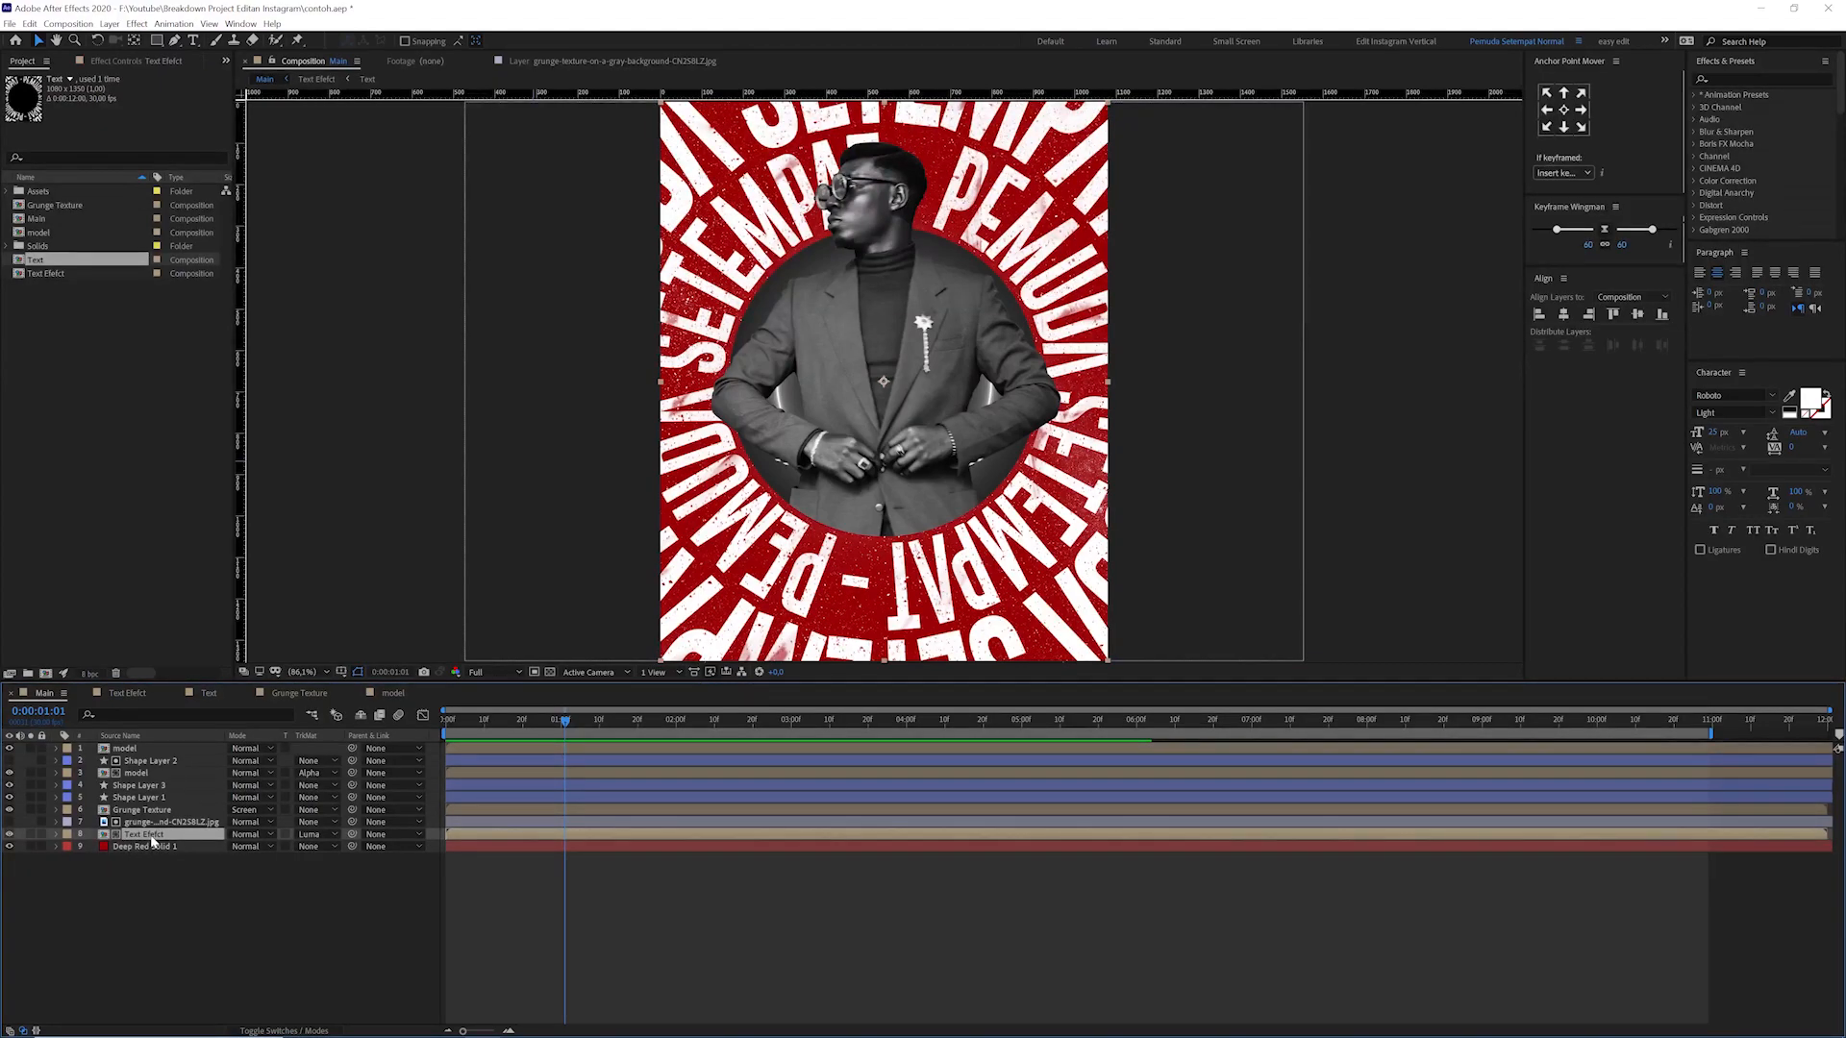
double_click(151, 835)
drag(165, 838, 143, 774)
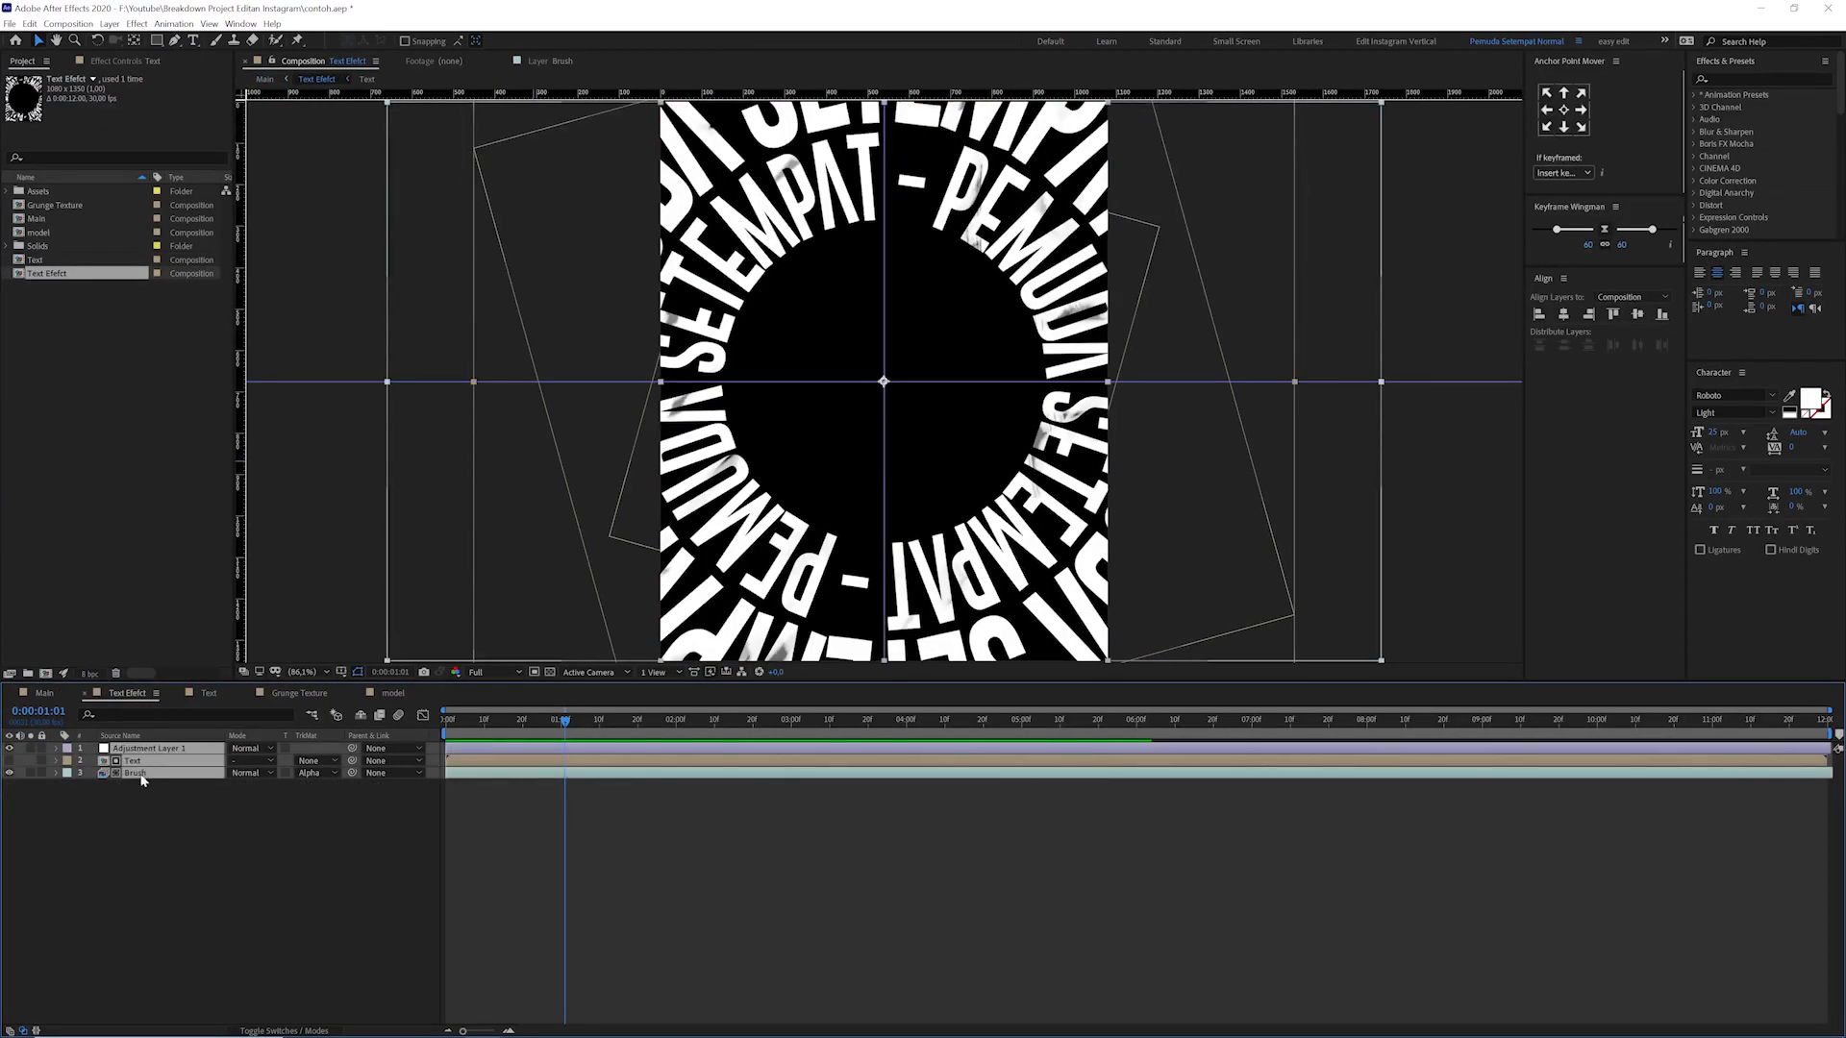
click(170, 829)
click(127, 761)
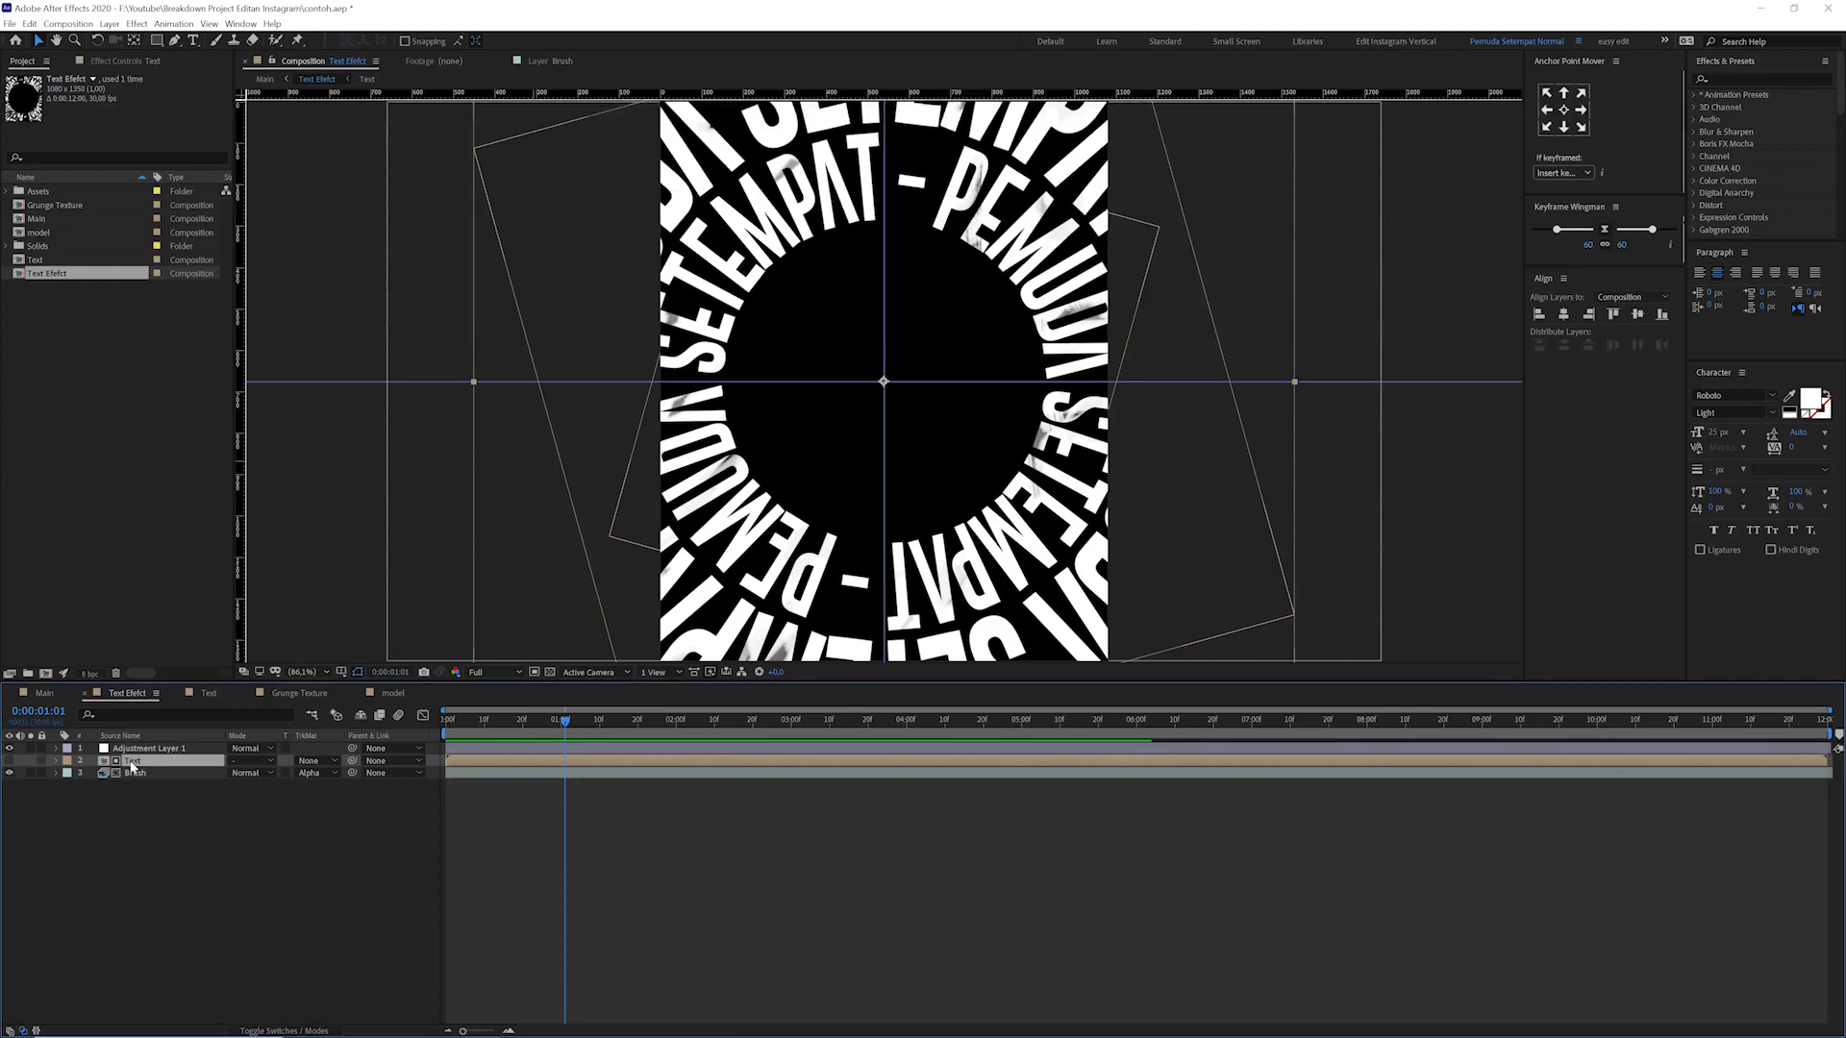
double_click(133, 762)
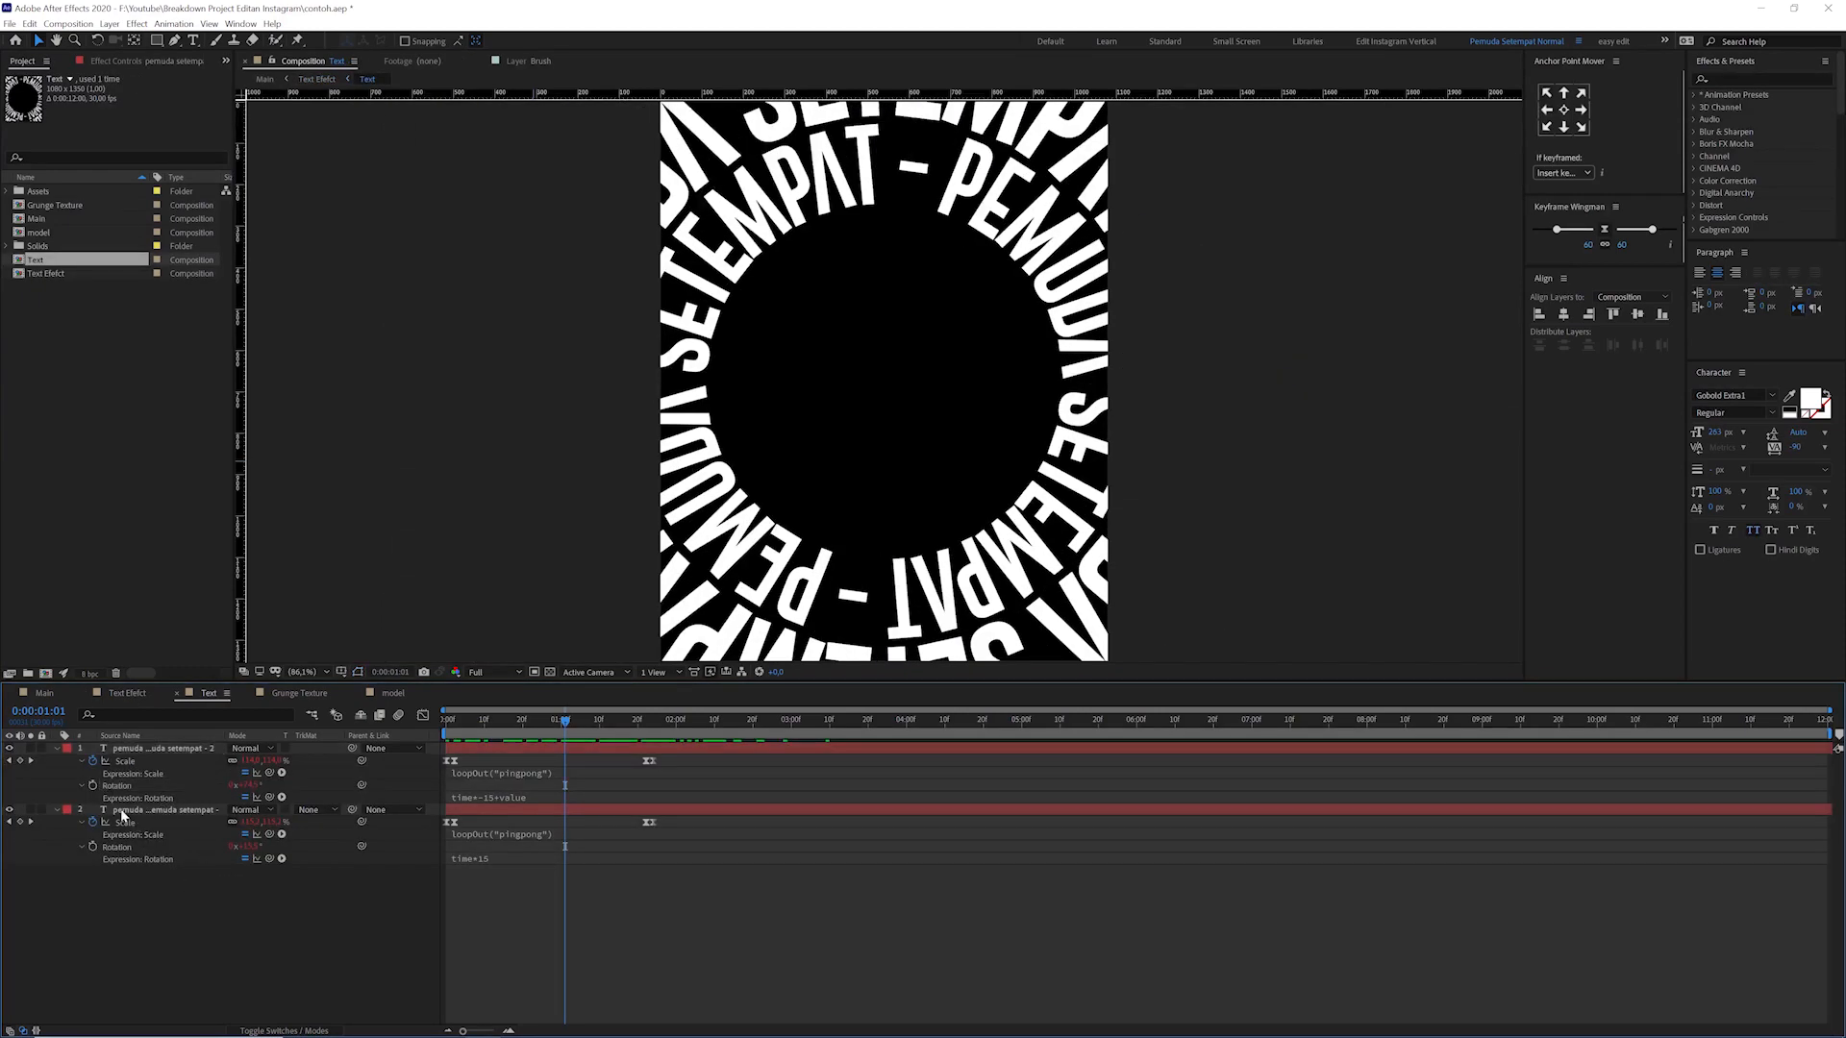
- Collapse the properties of both text layers and preview the circular text animation
click(56, 749)
click(56, 761)
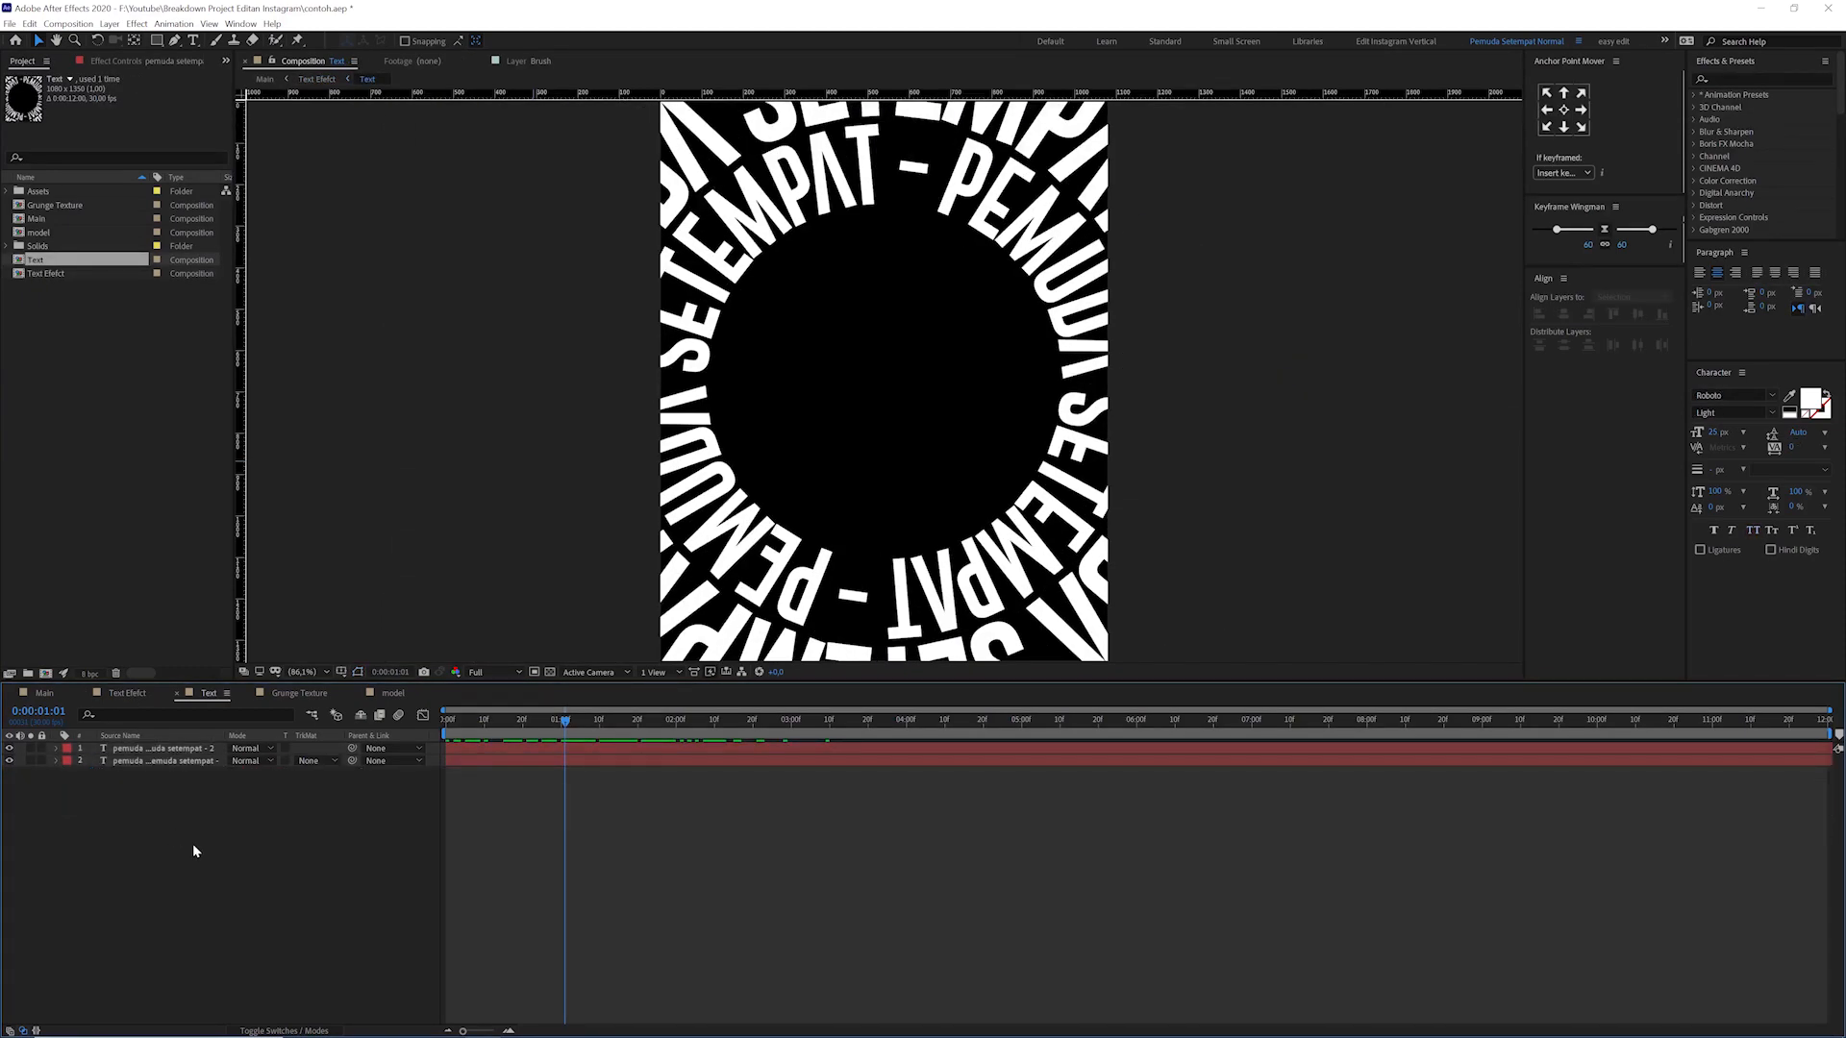
key(space)
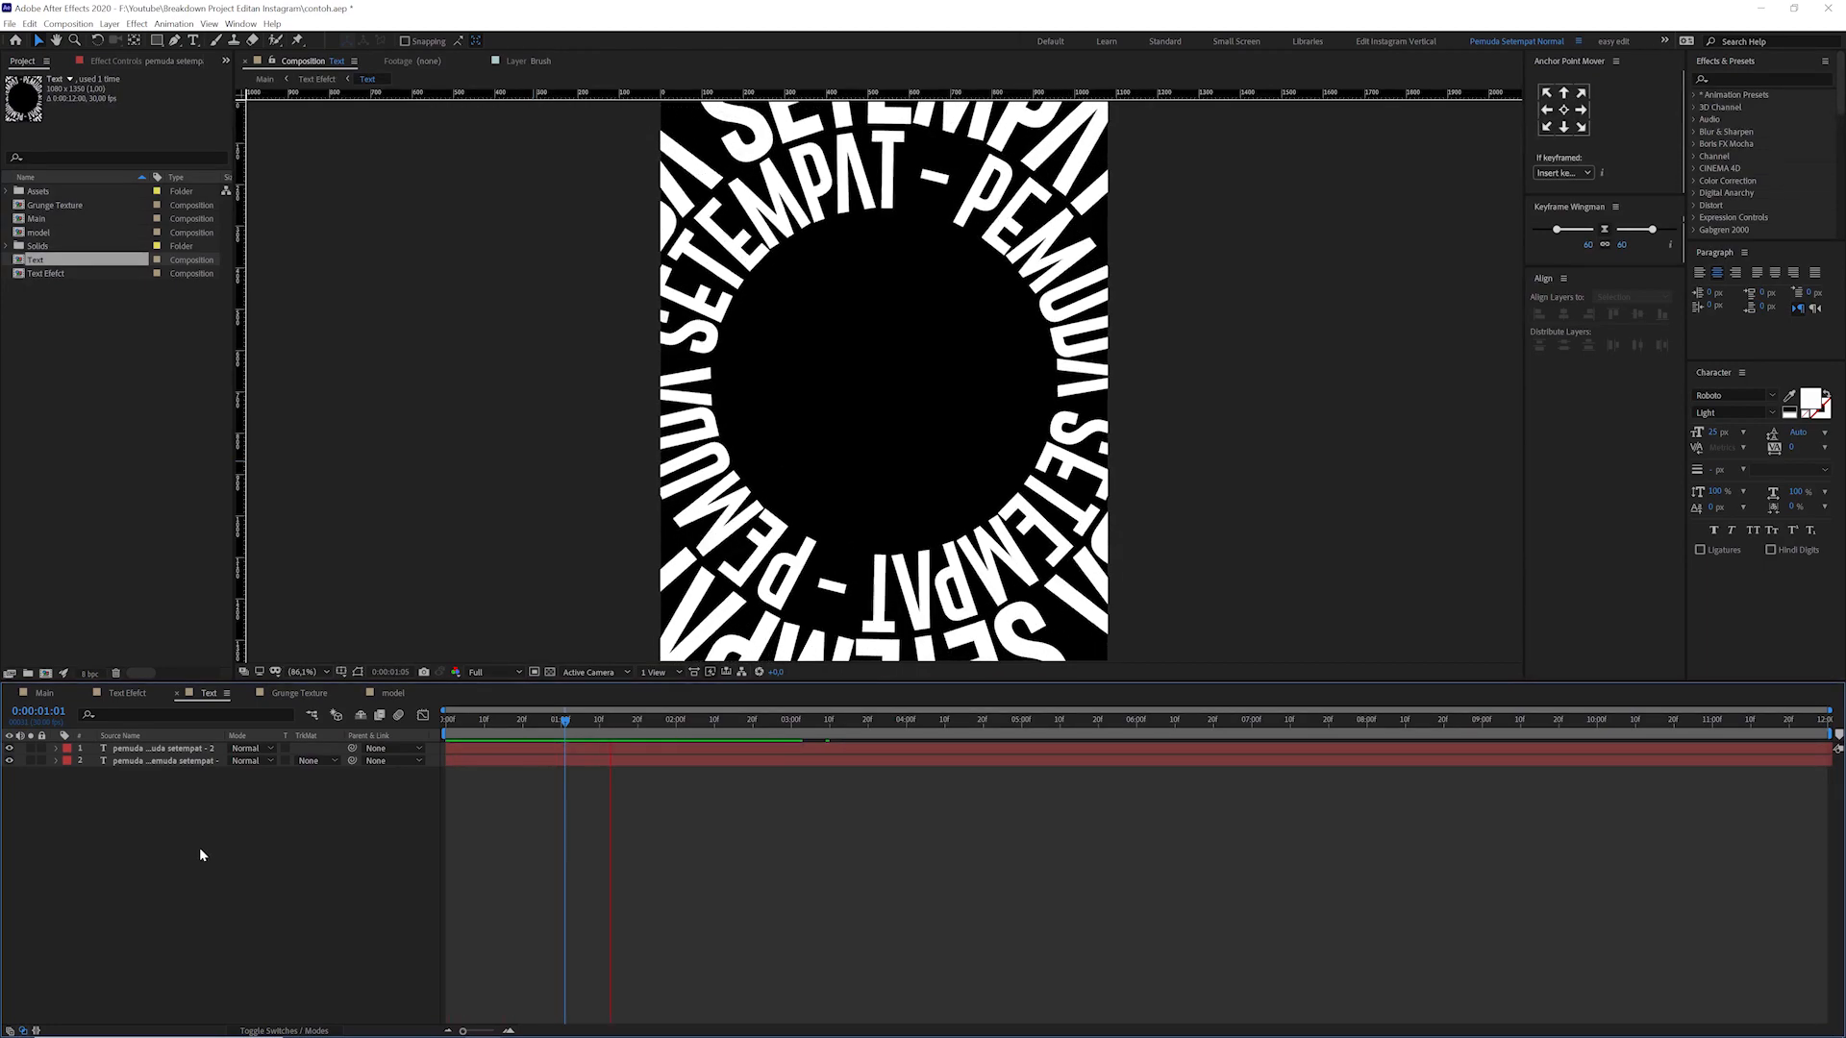
key(space)
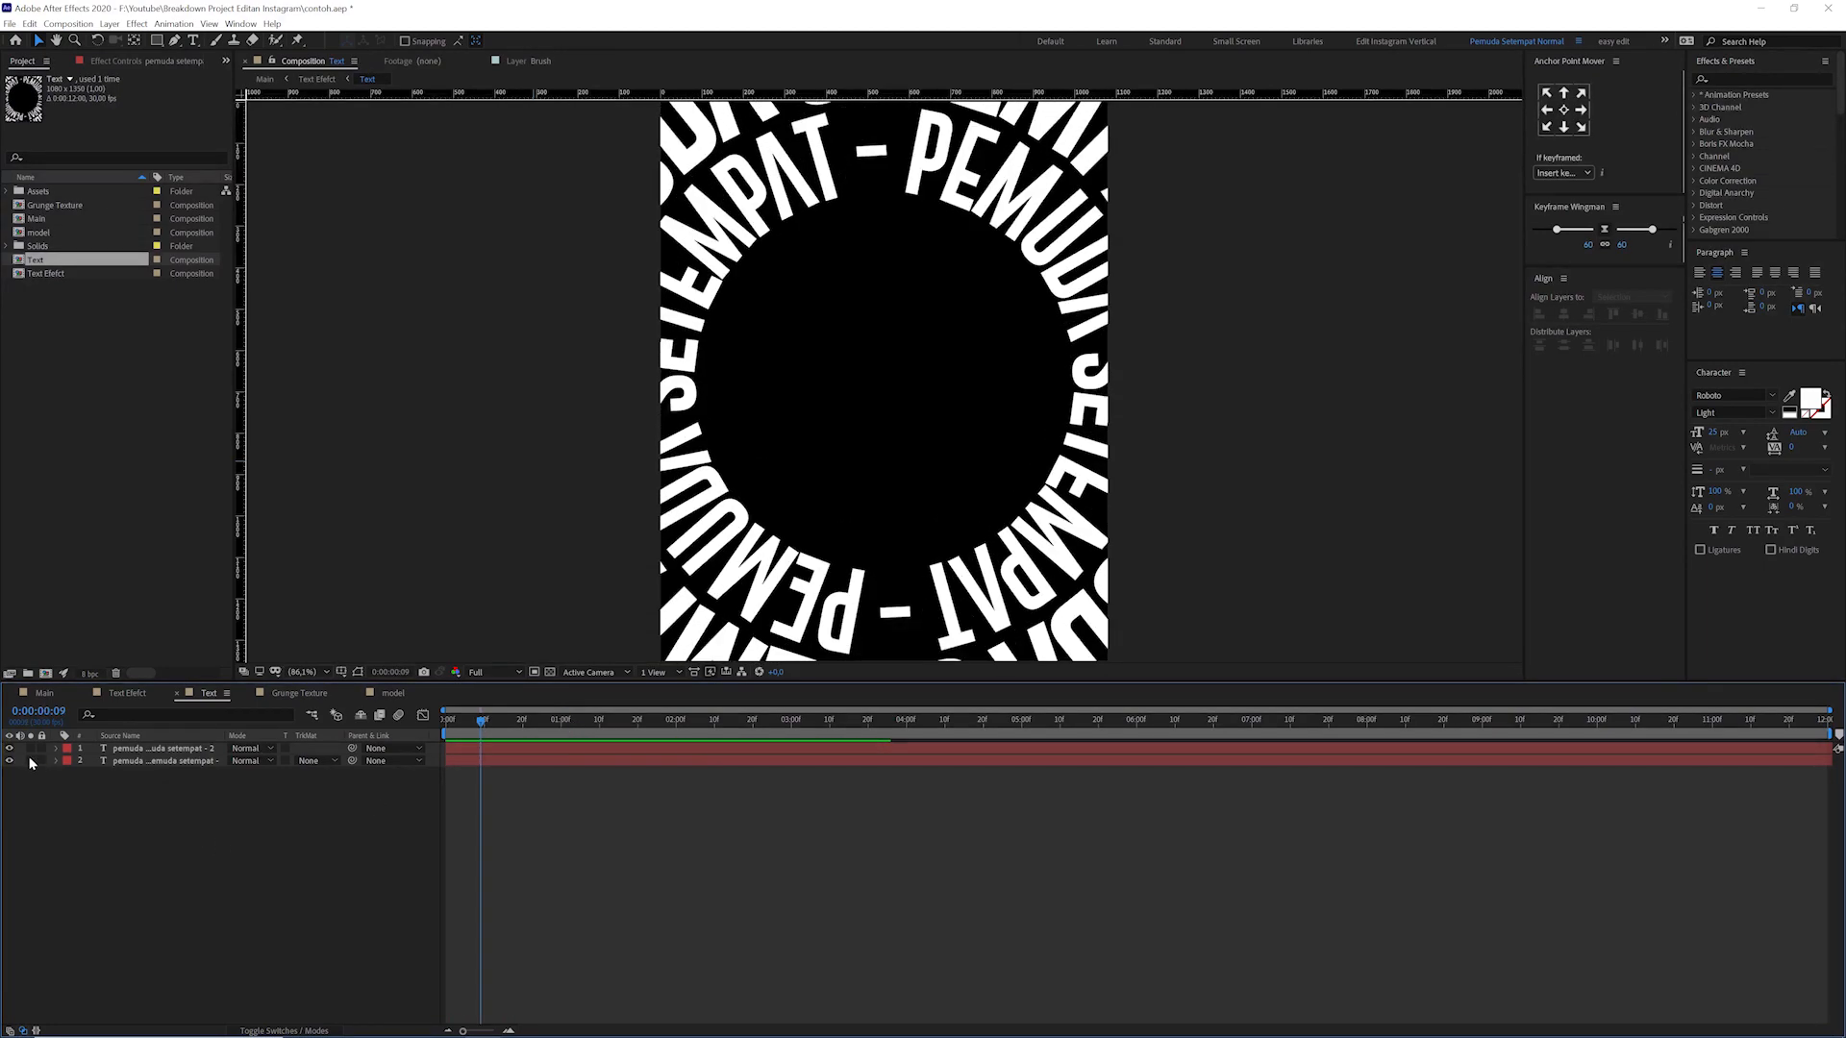
- Solo the second text layer in the Text comp and reveal its Scale and Rotation expressions
click(31, 761)
click(497, 761)
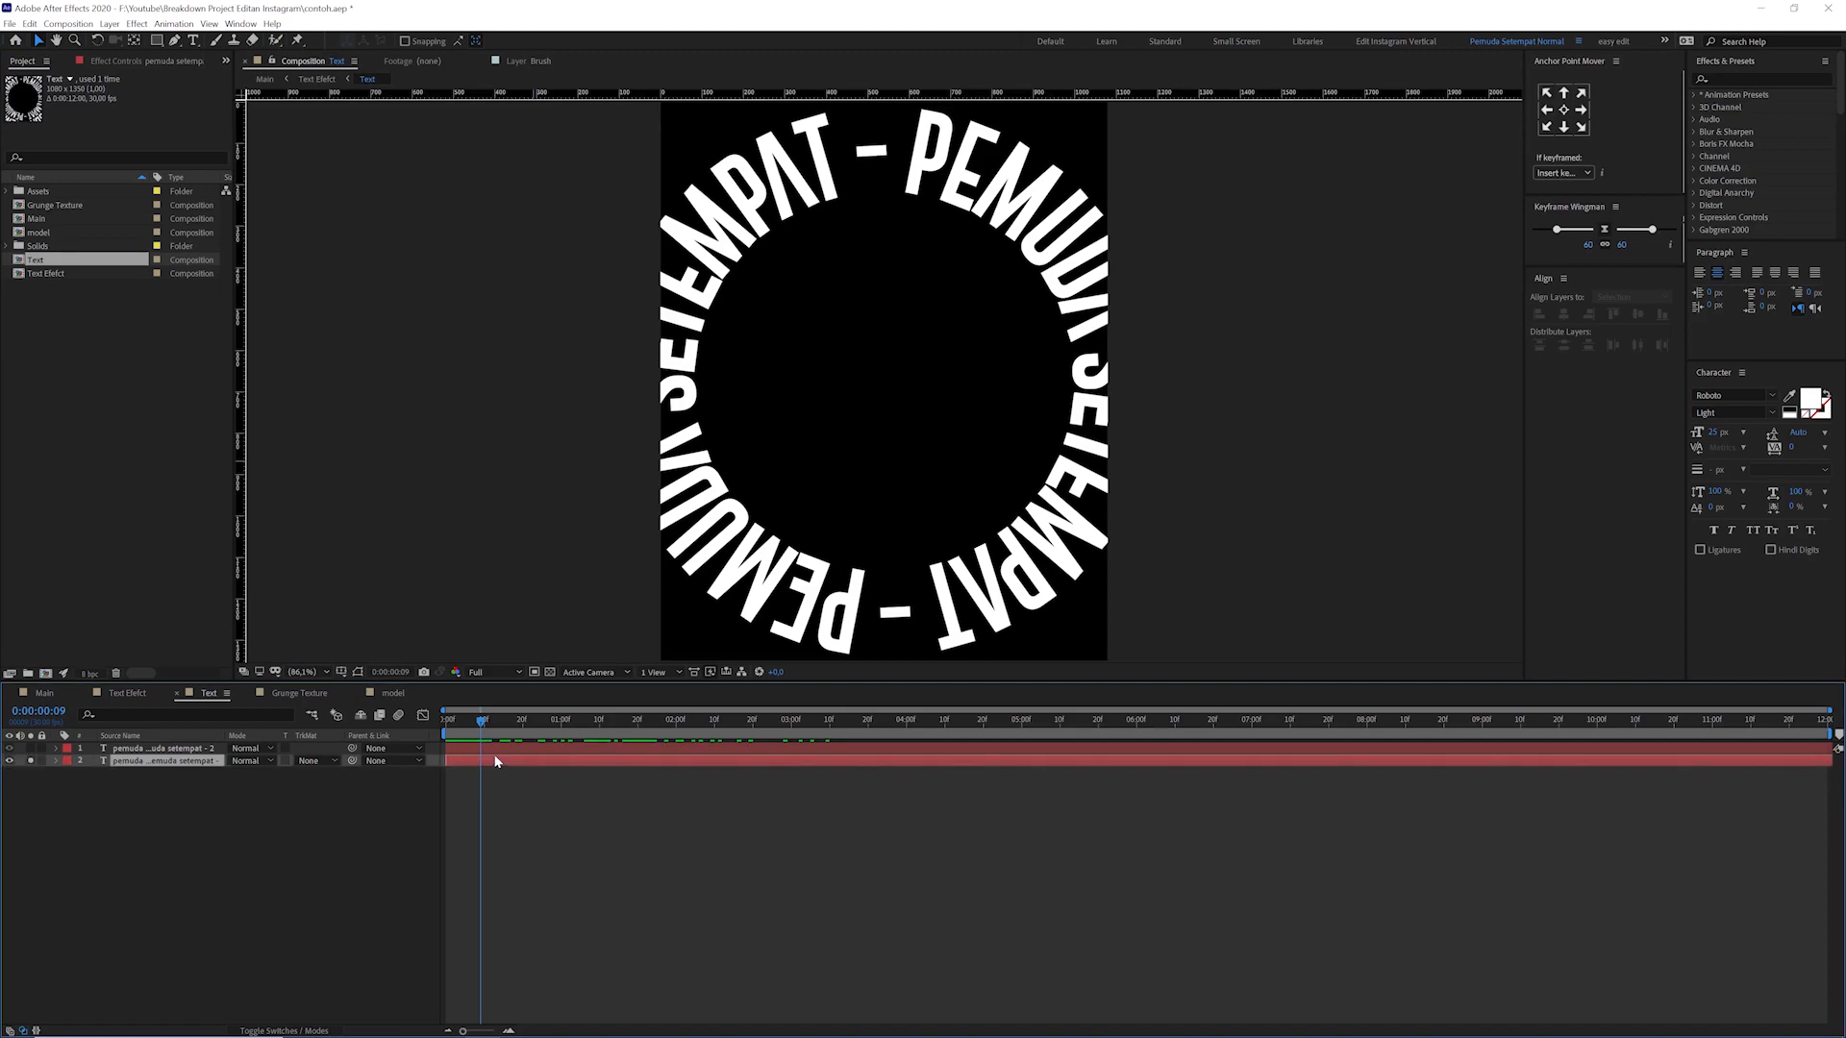
key(e)
key(e)
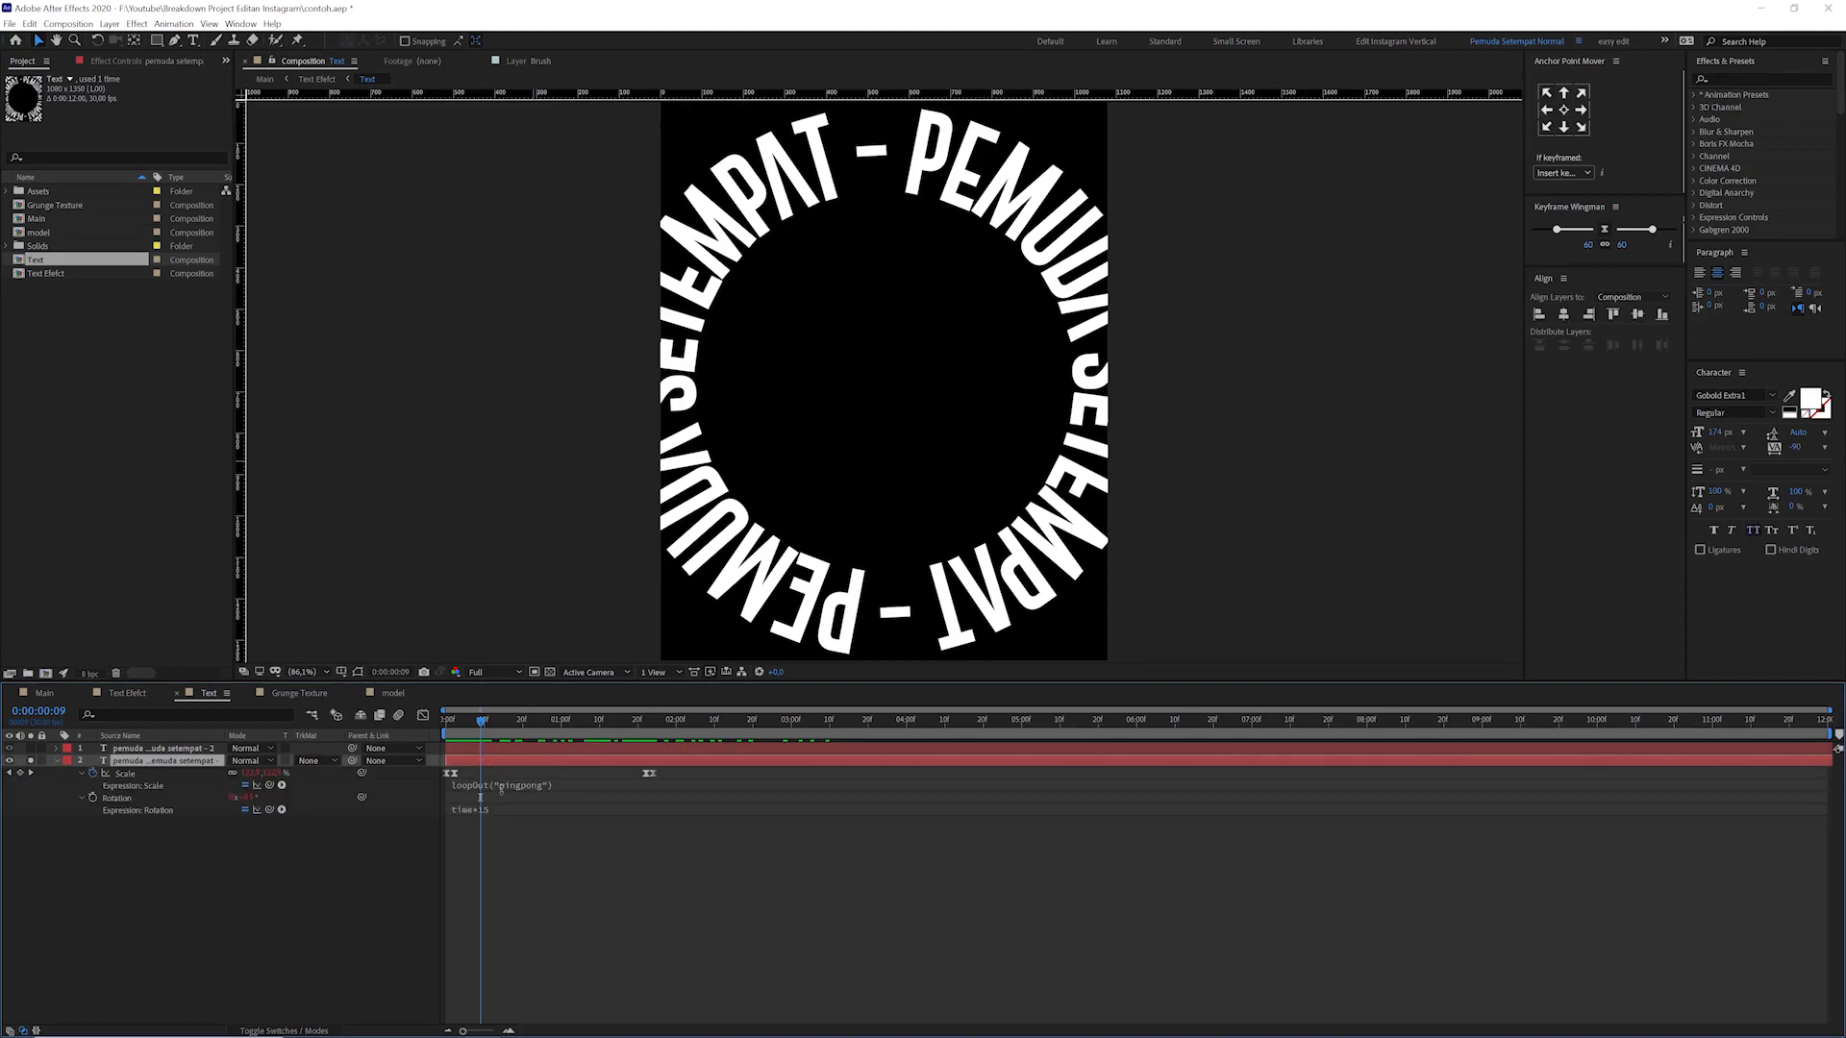
- Examine the second text layer's looping scale keyframes and its rotation expression by scrubbing and playing the timeline
click(126, 775)
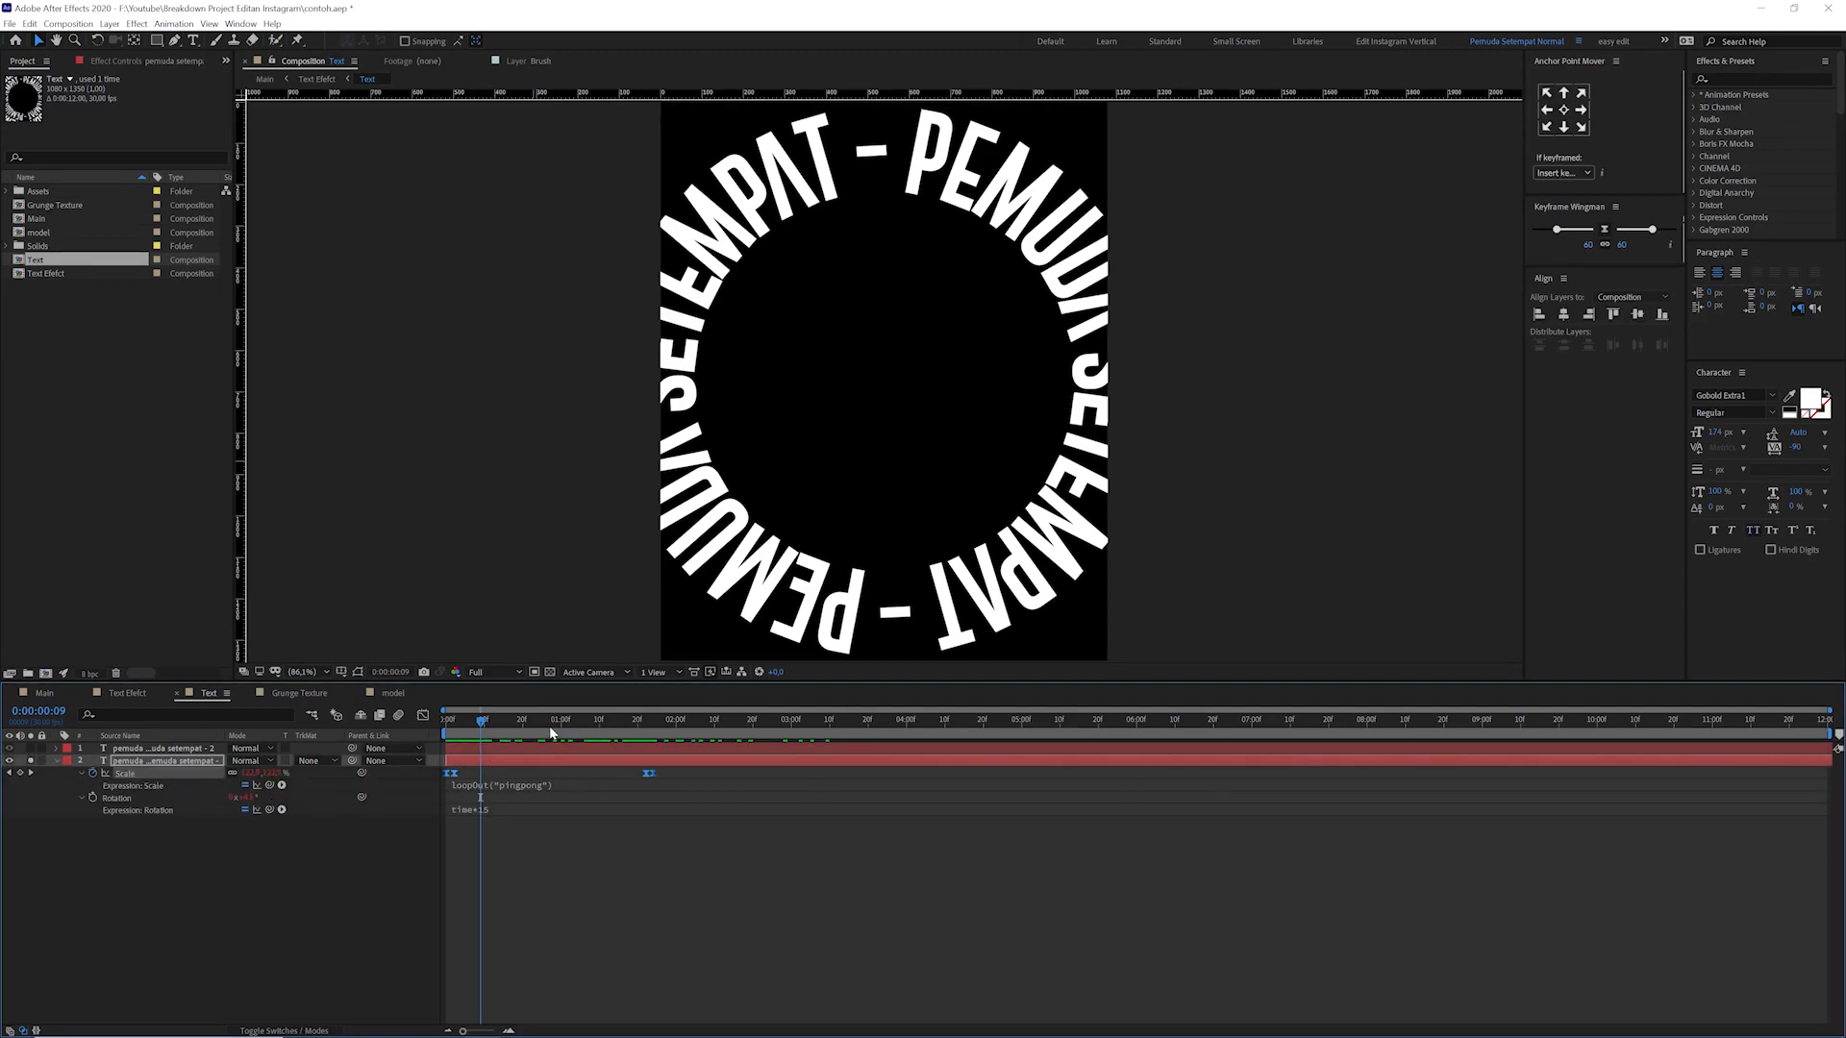
drag(481, 730, 799, 740)
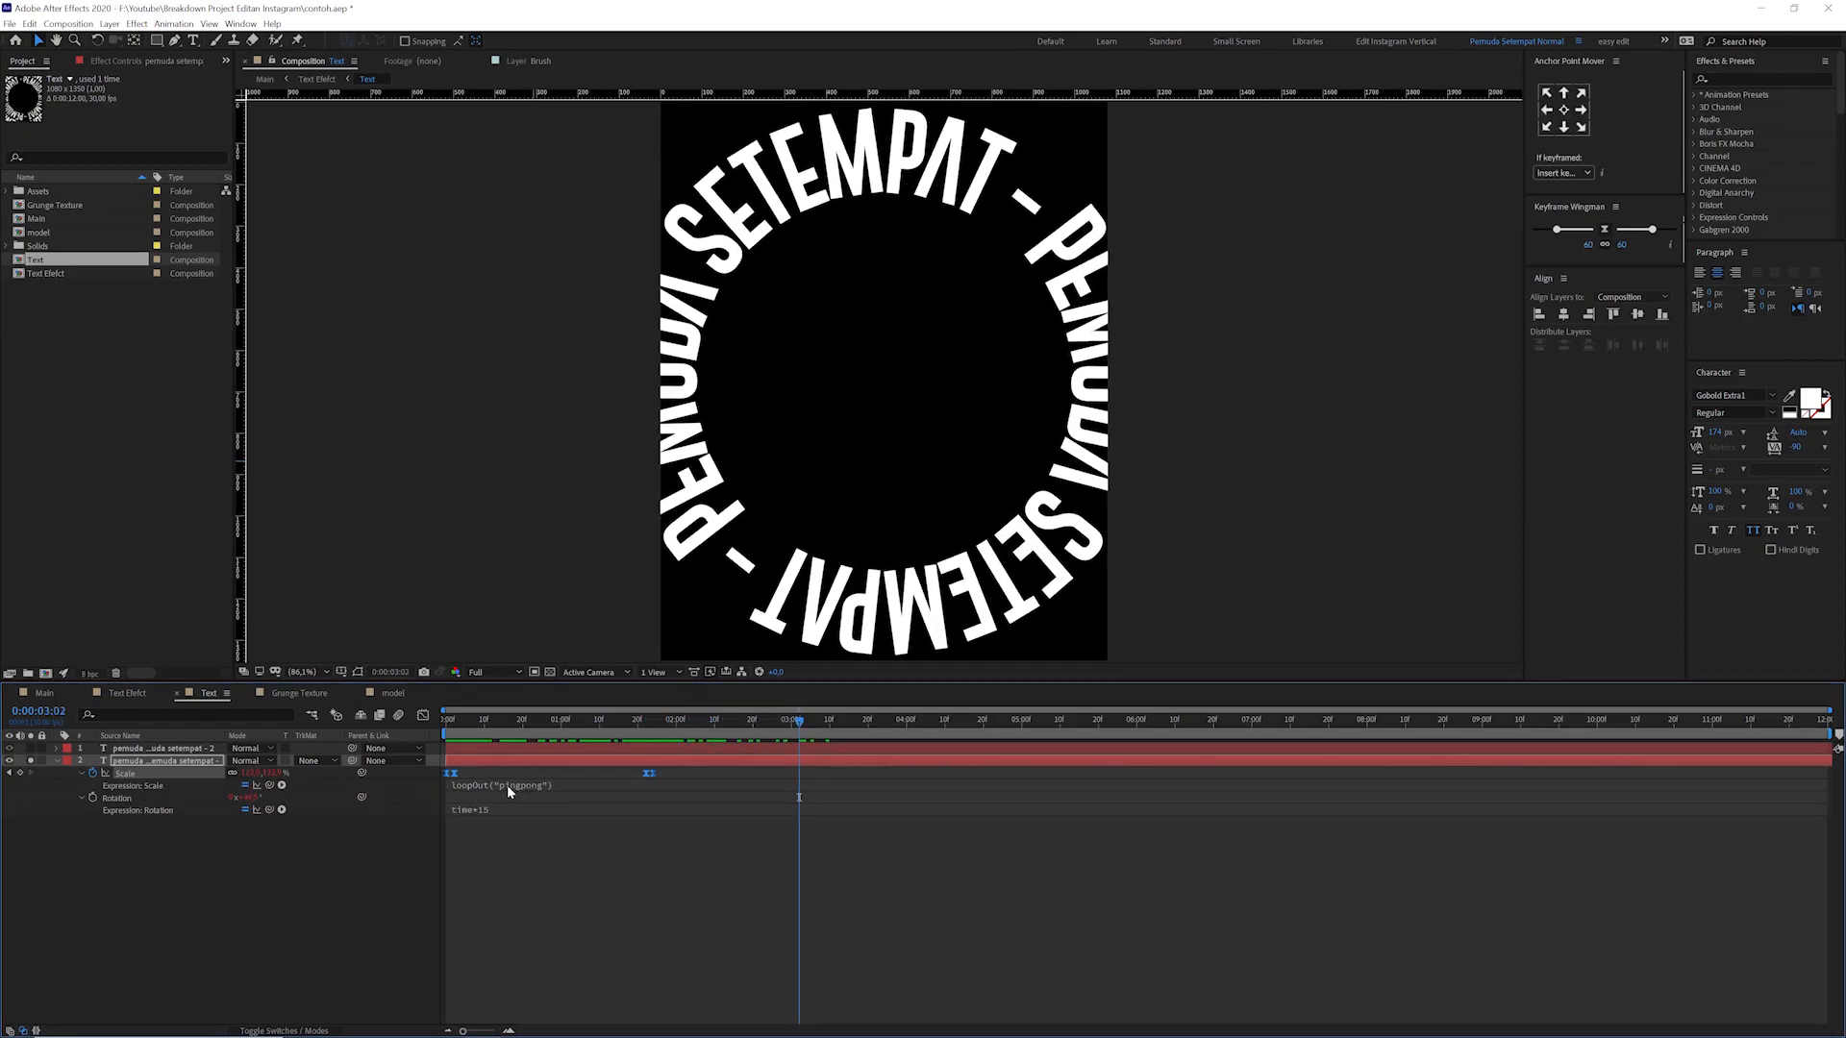
drag(501, 724, 480, 776)
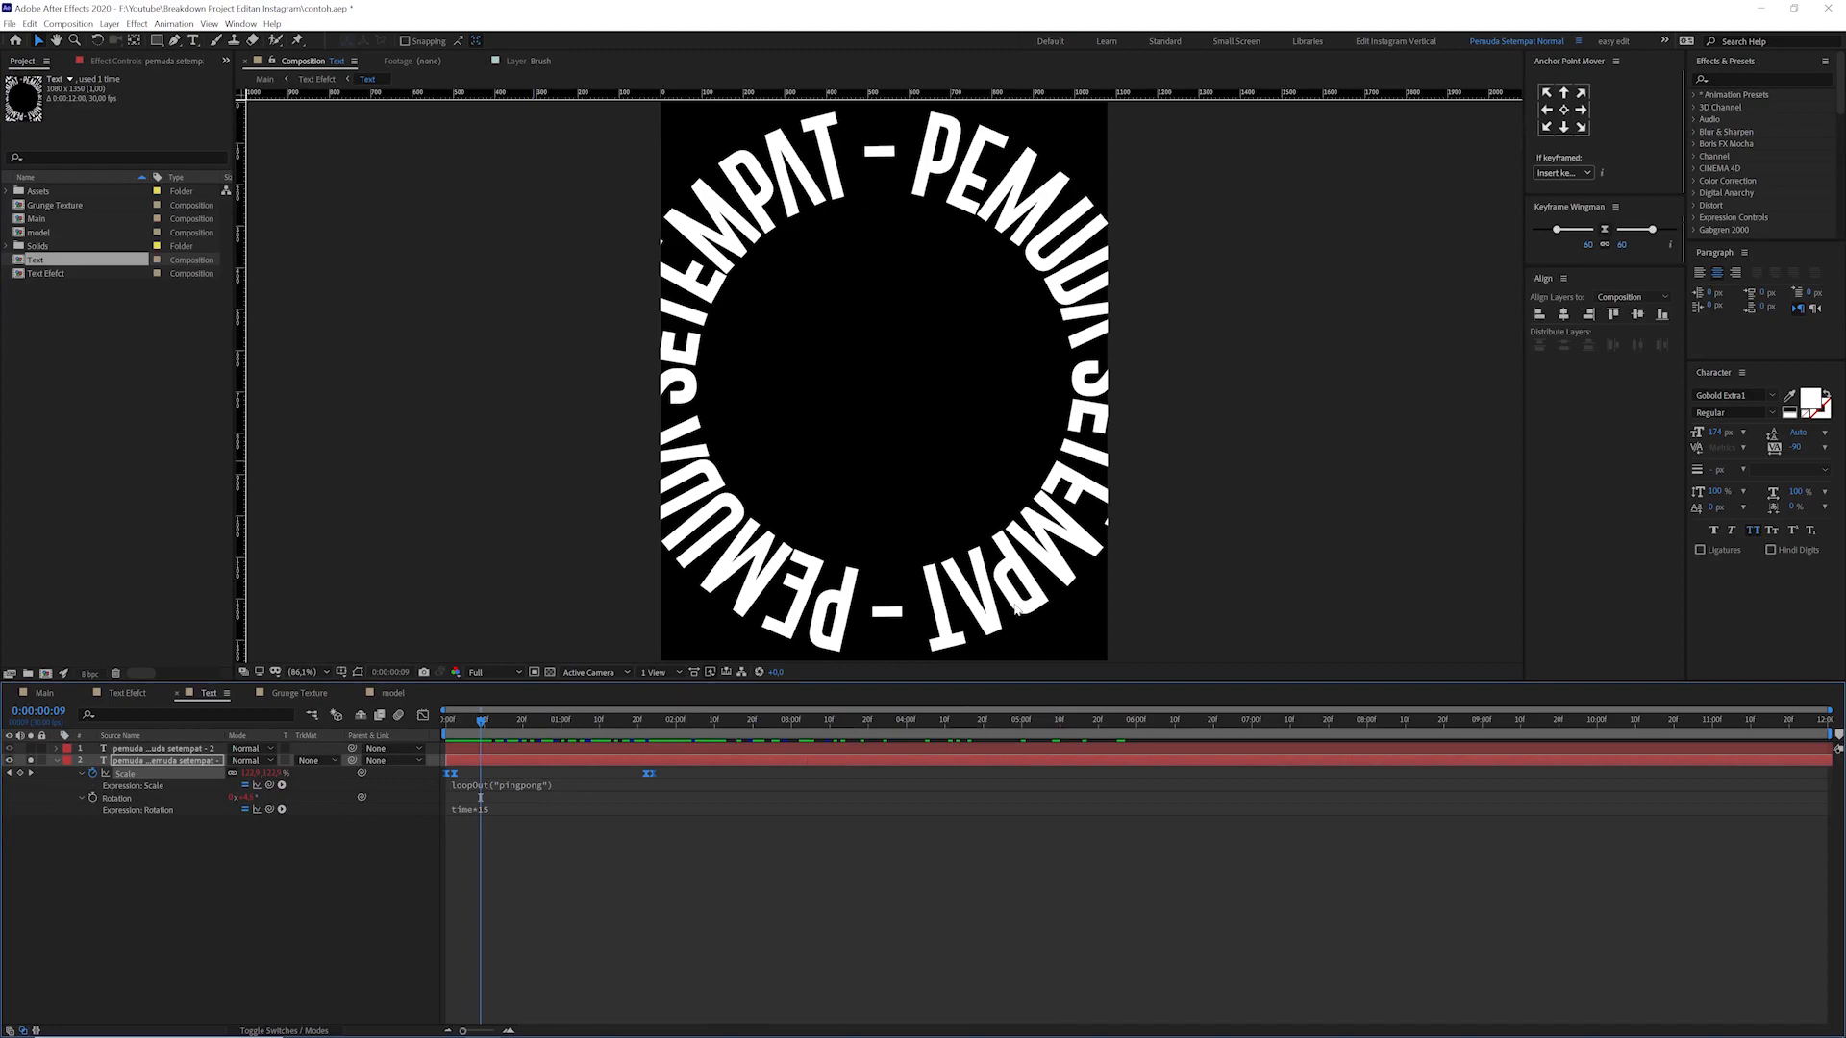
click(150, 816)
click(485, 810)
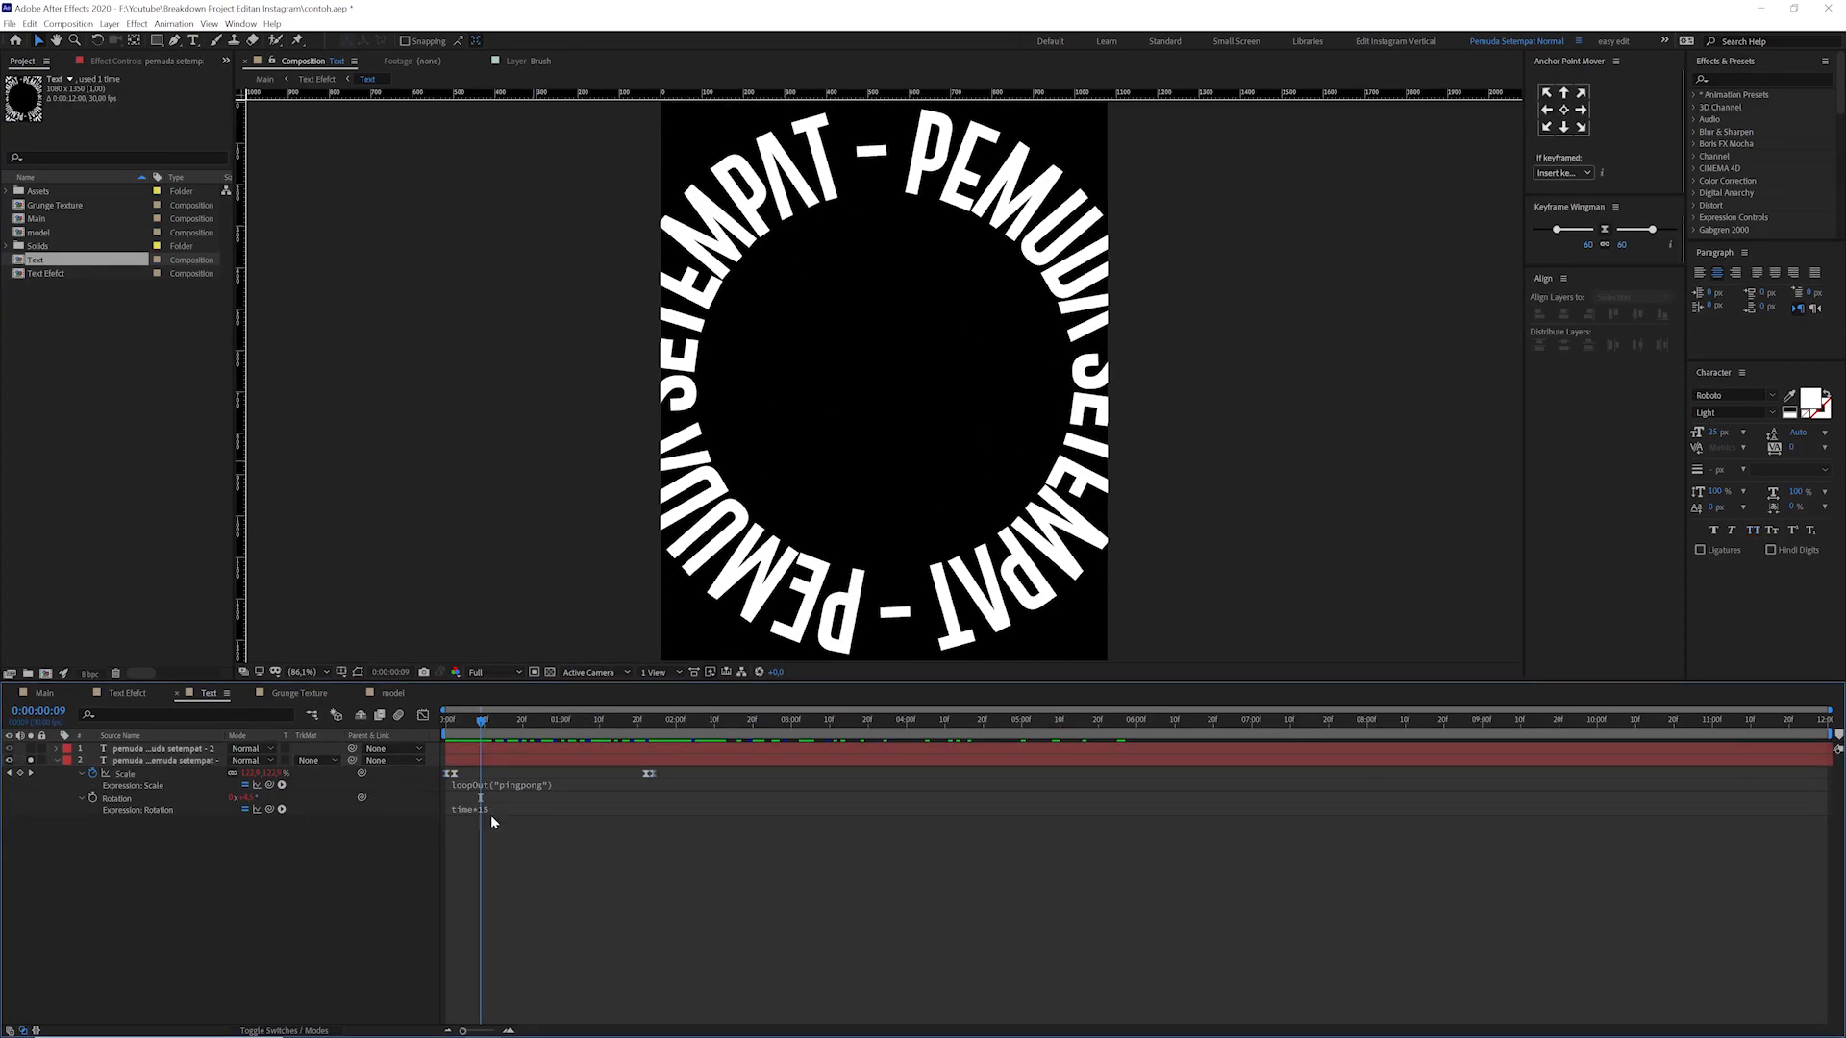
key(space)
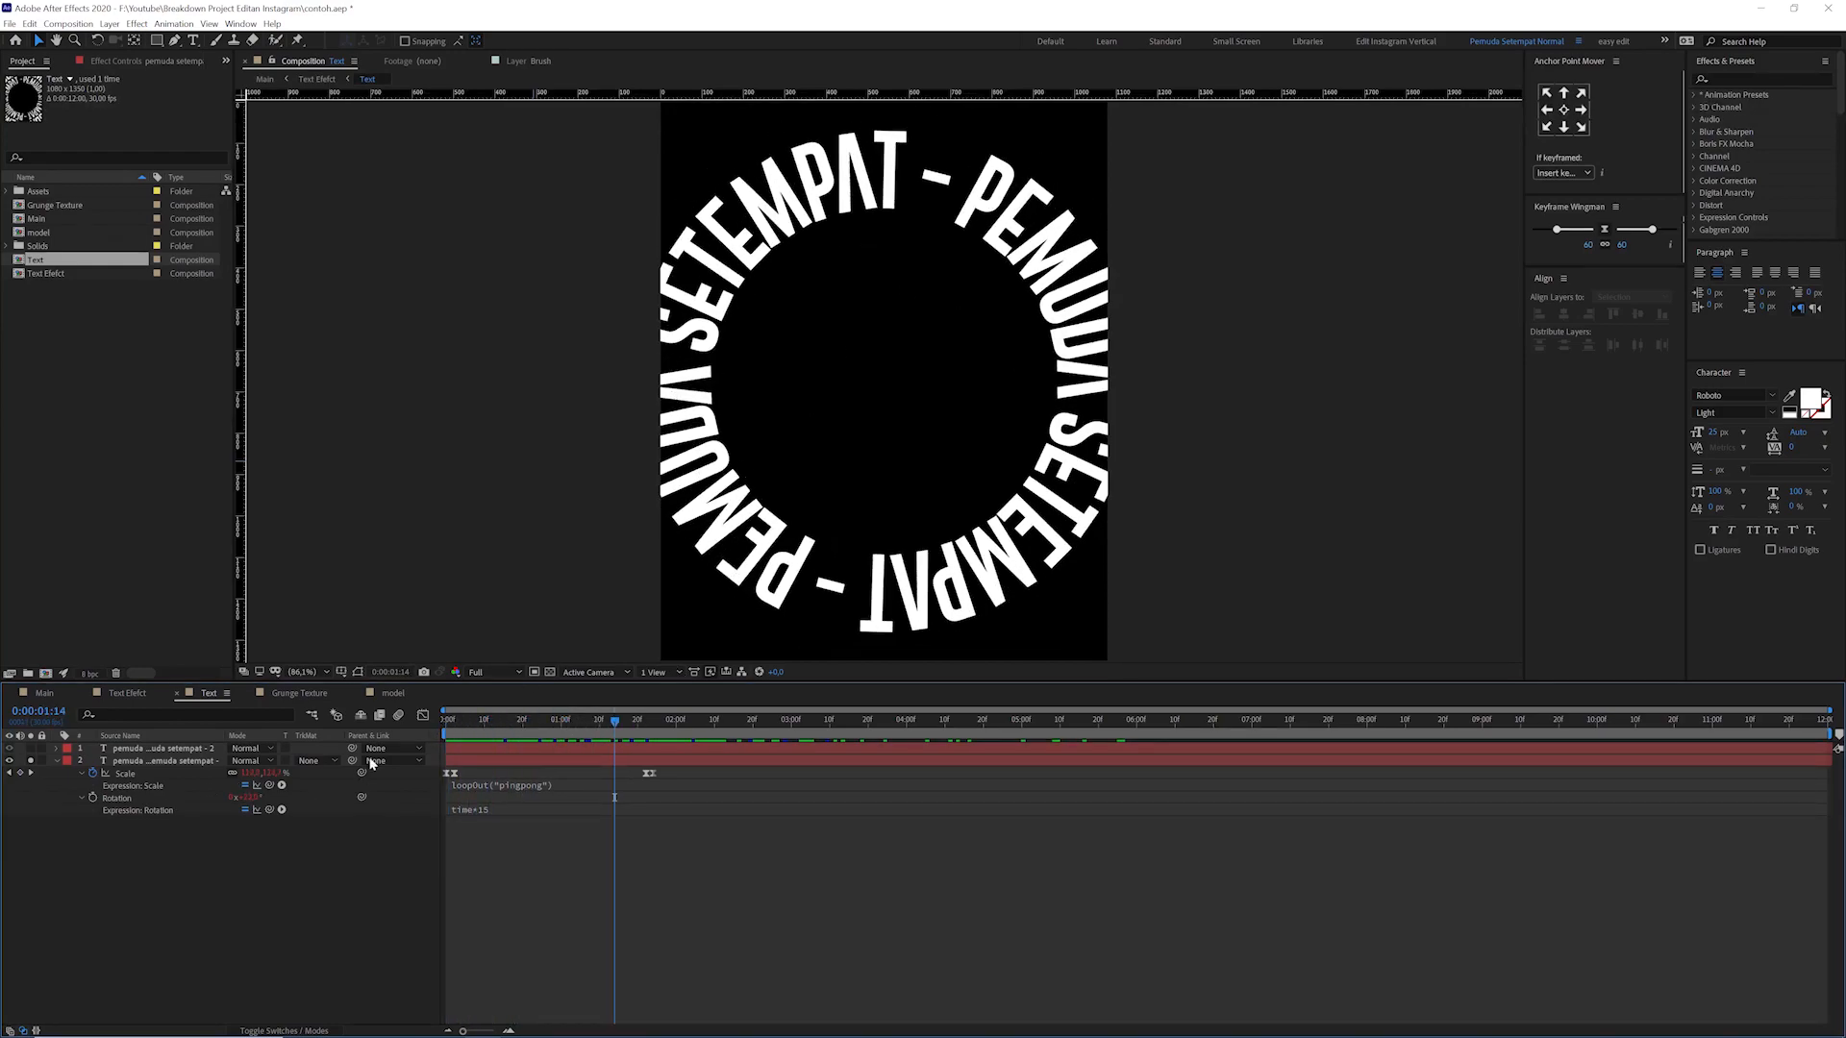
- Solo the first text layer as well and reveal its Scale and Rotation expressions
click(32, 749)
click(146, 747)
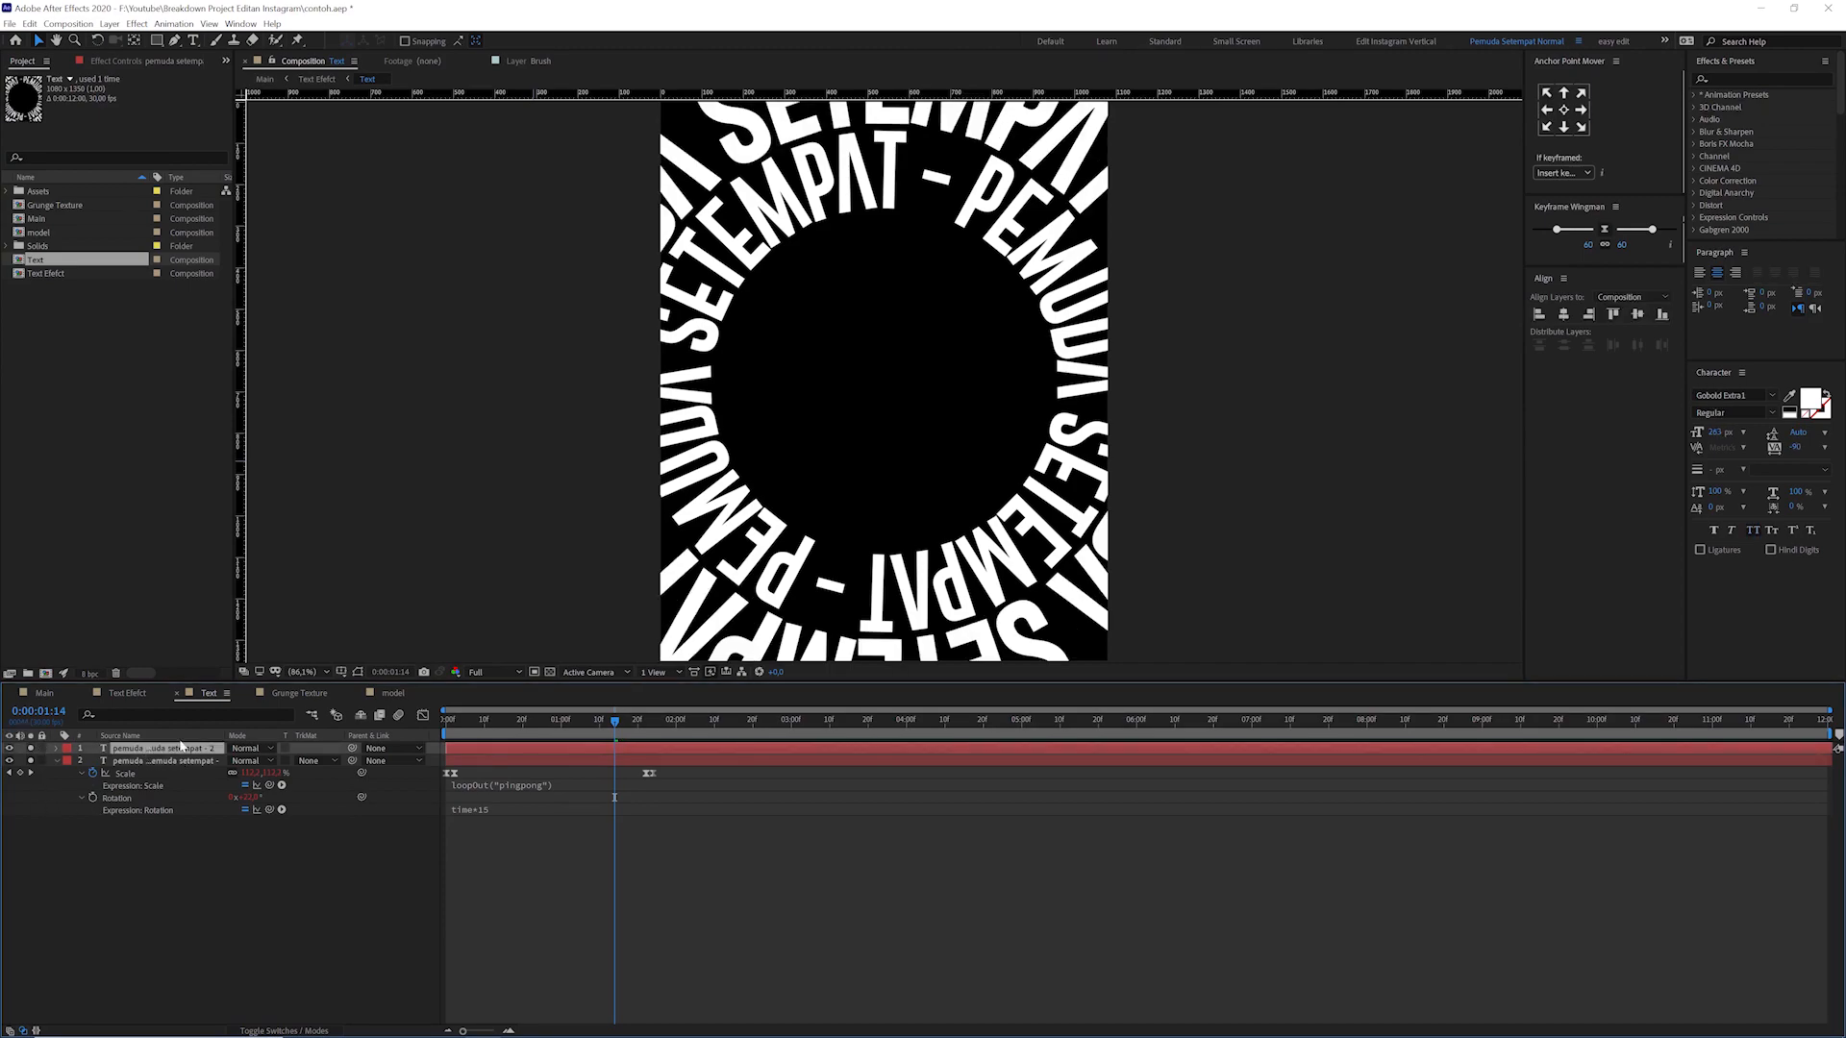
key(e)
key(e)
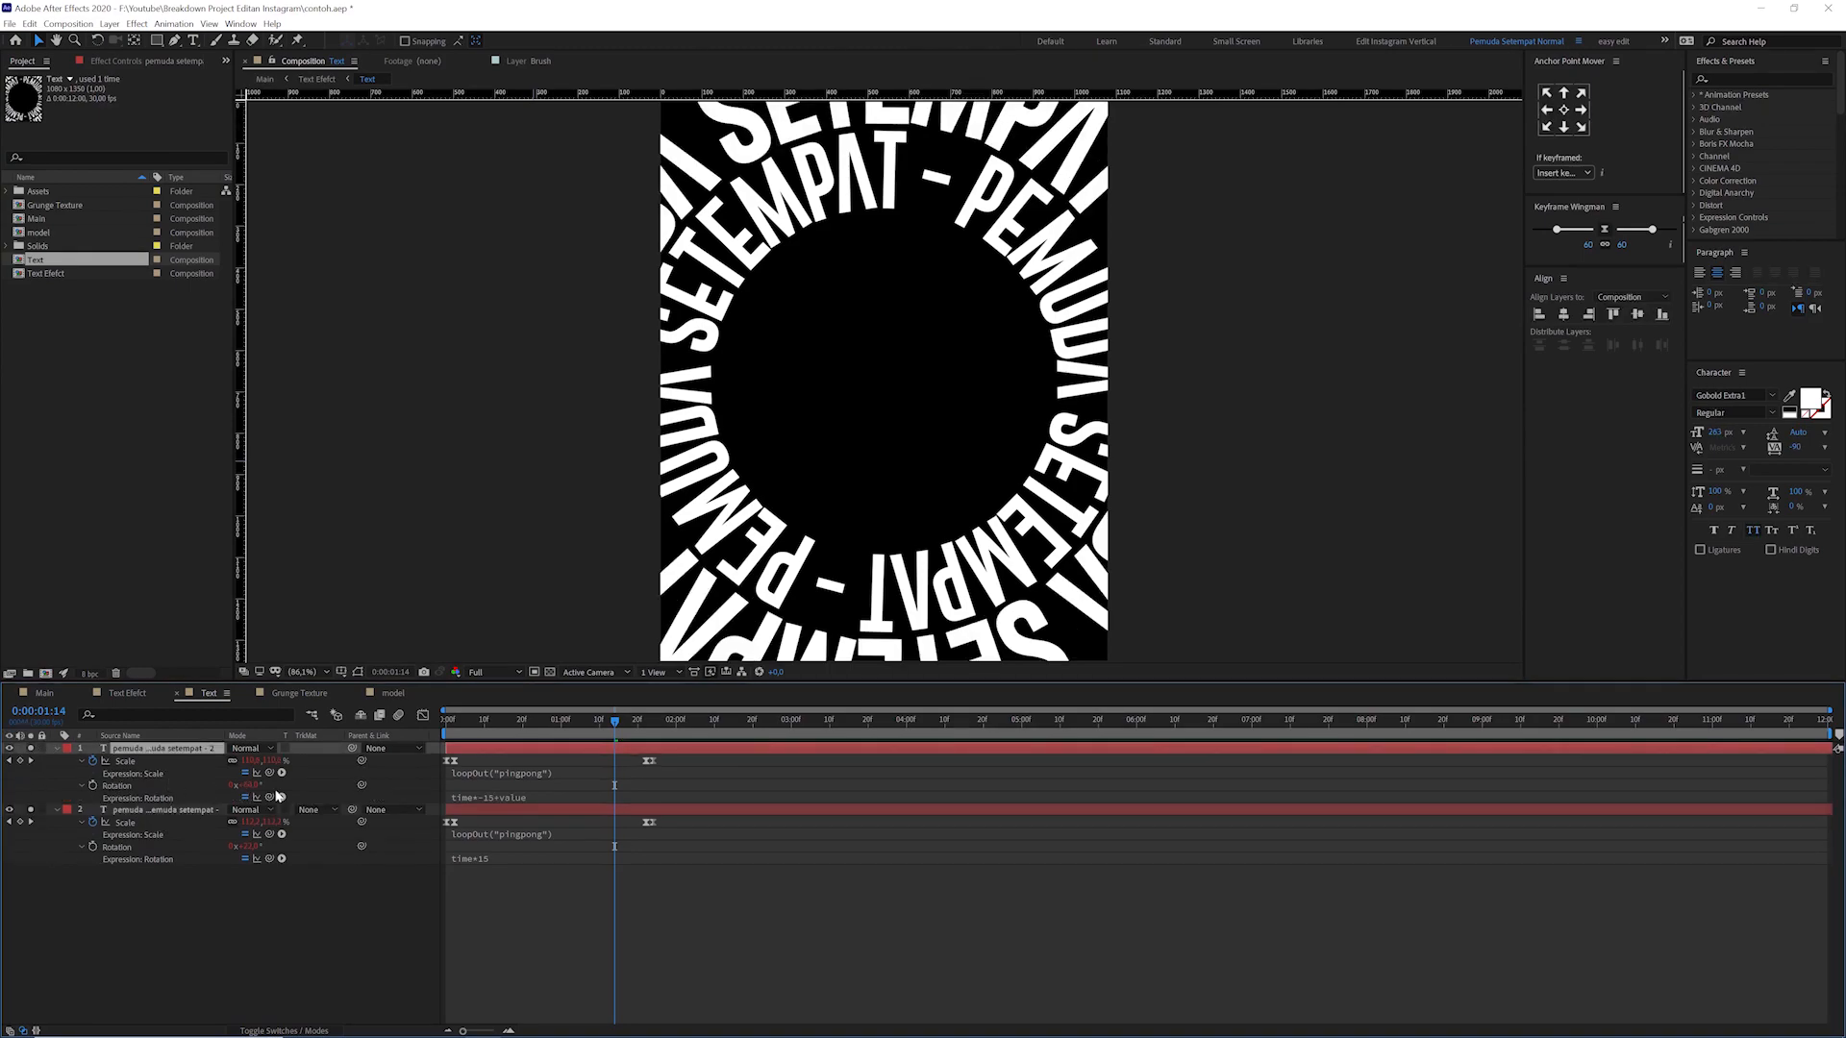
- Examine the first text layer's Scale and Rotation expressions while previewing the animation up to 0:00:00:24
click(120, 763)
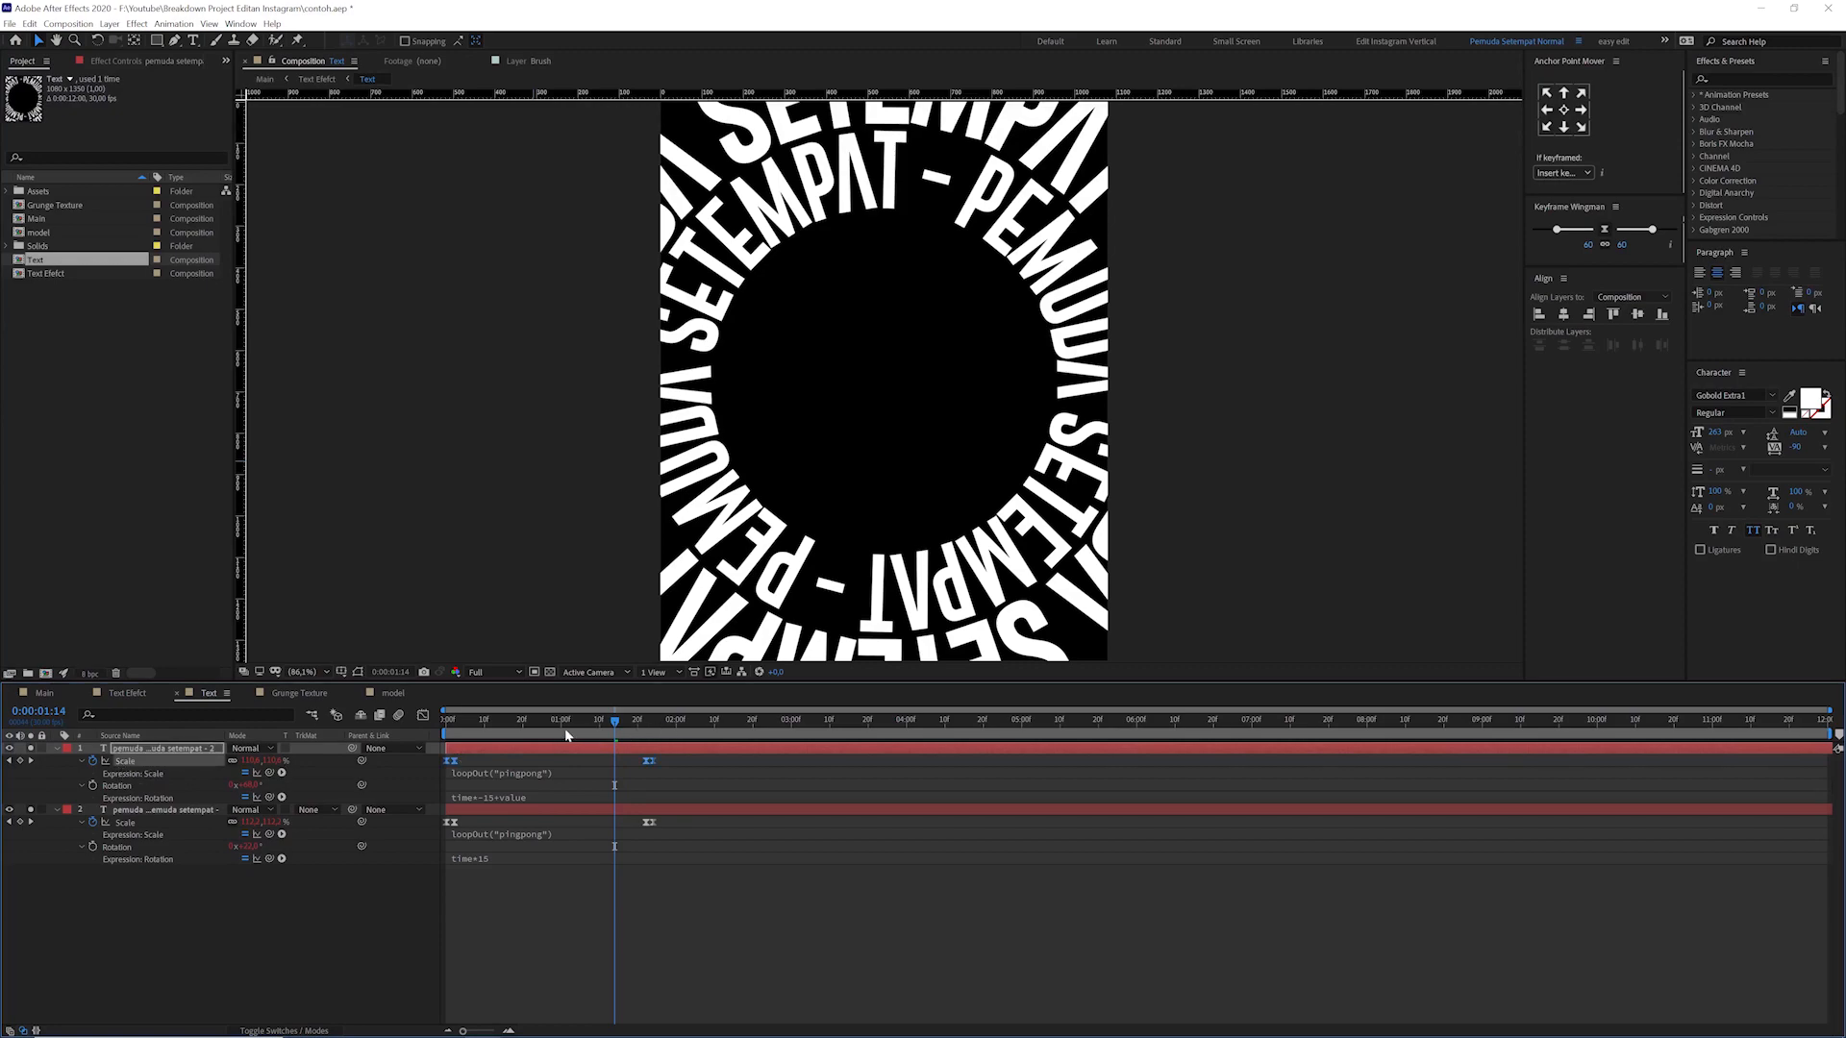
key(space)
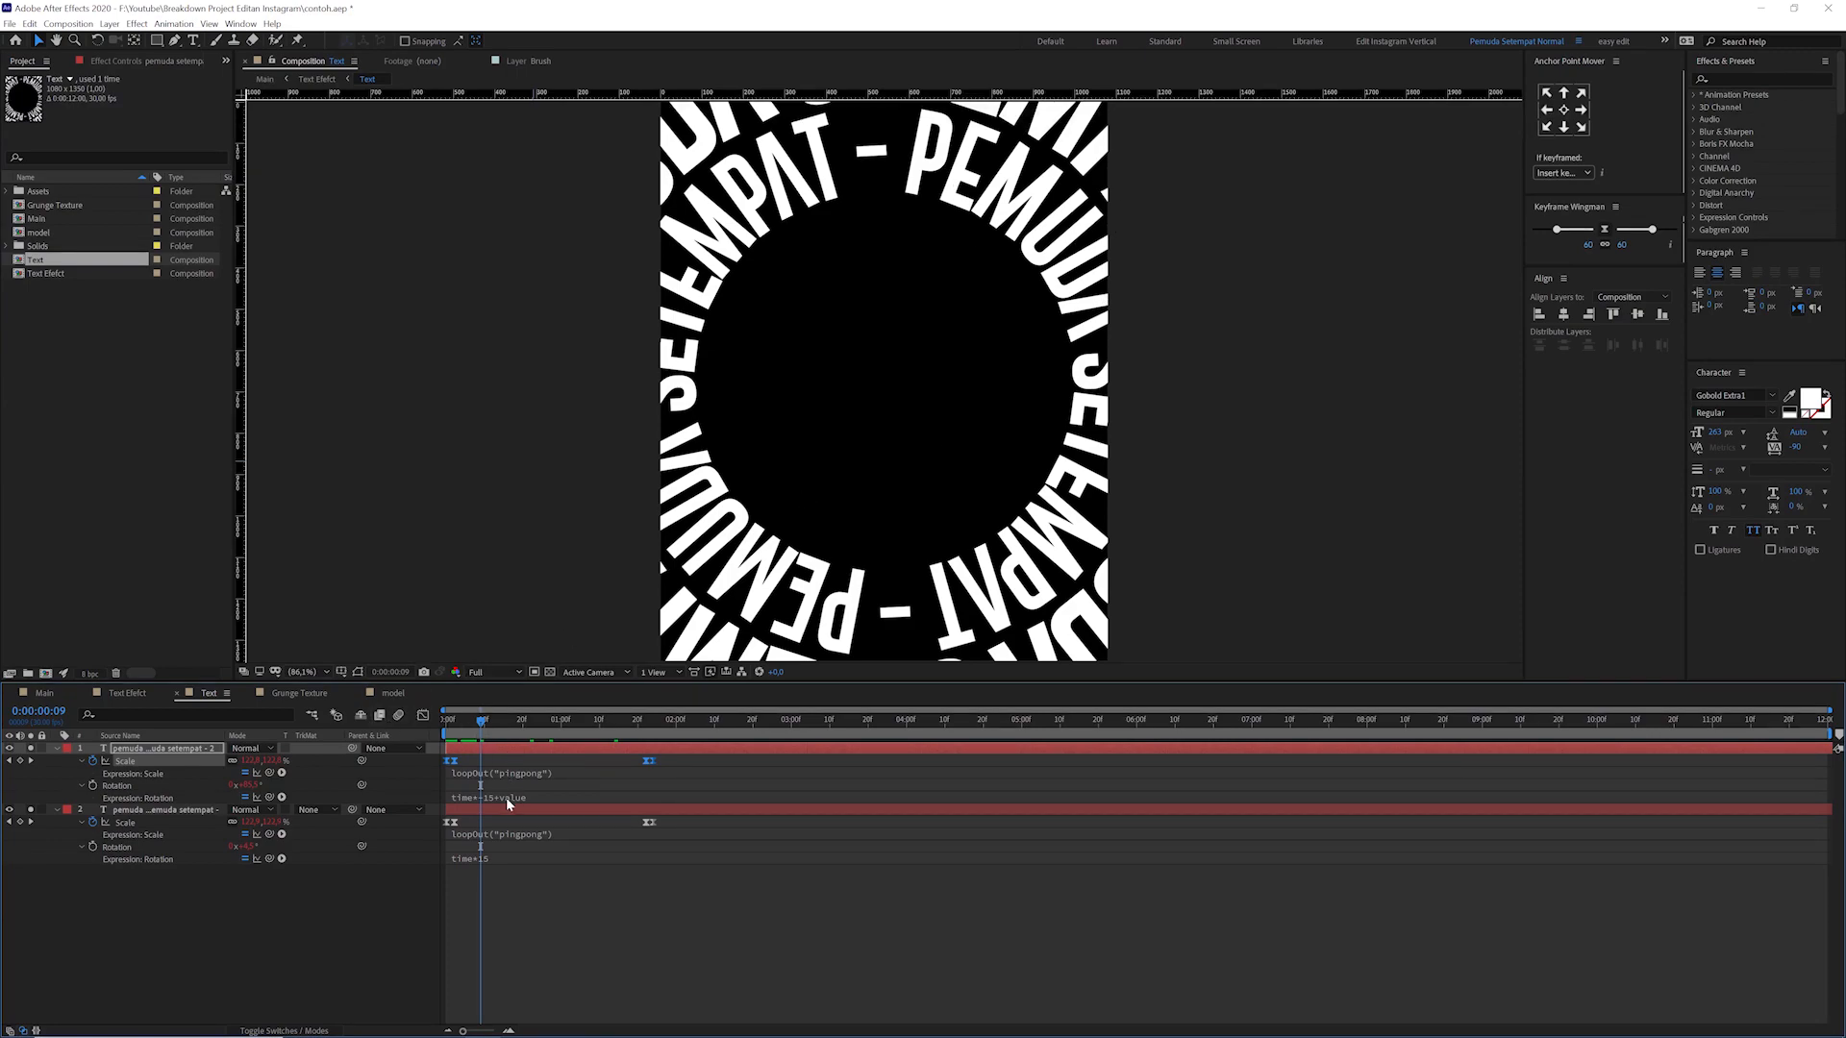
click(121, 788)
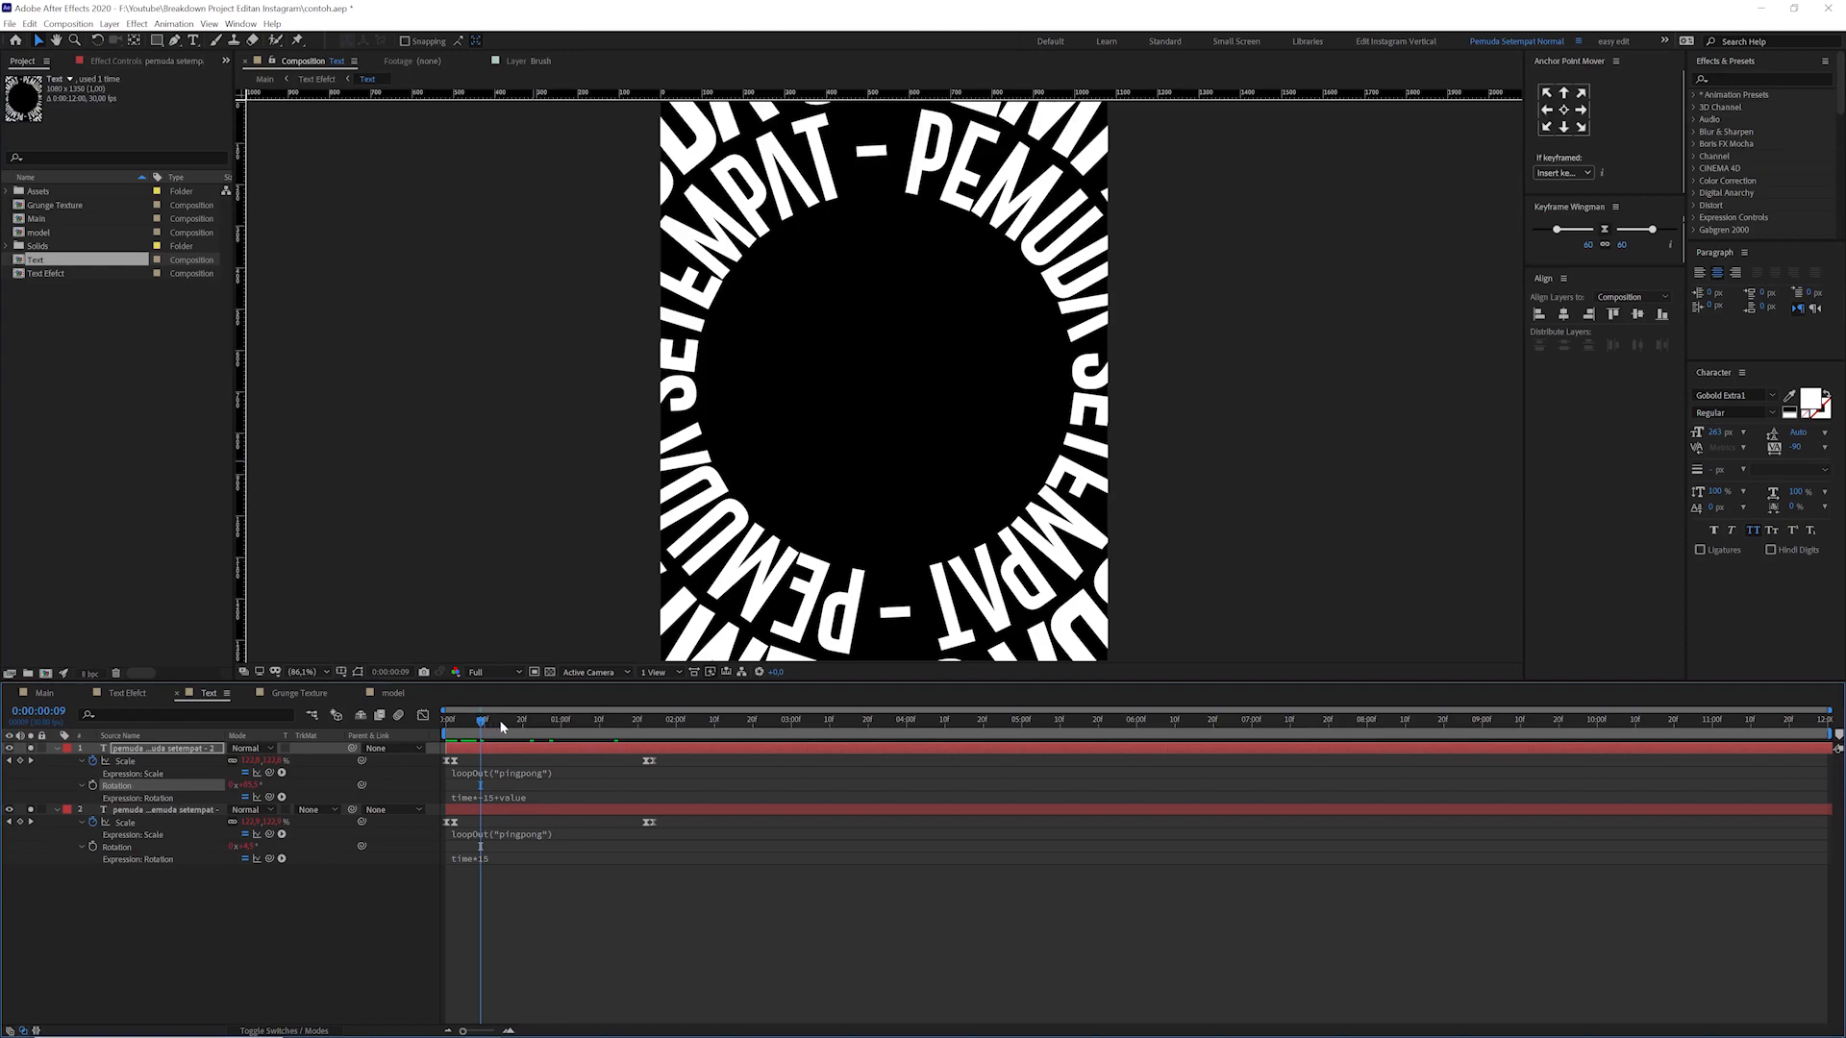
drag(487, 723, 538, 725)
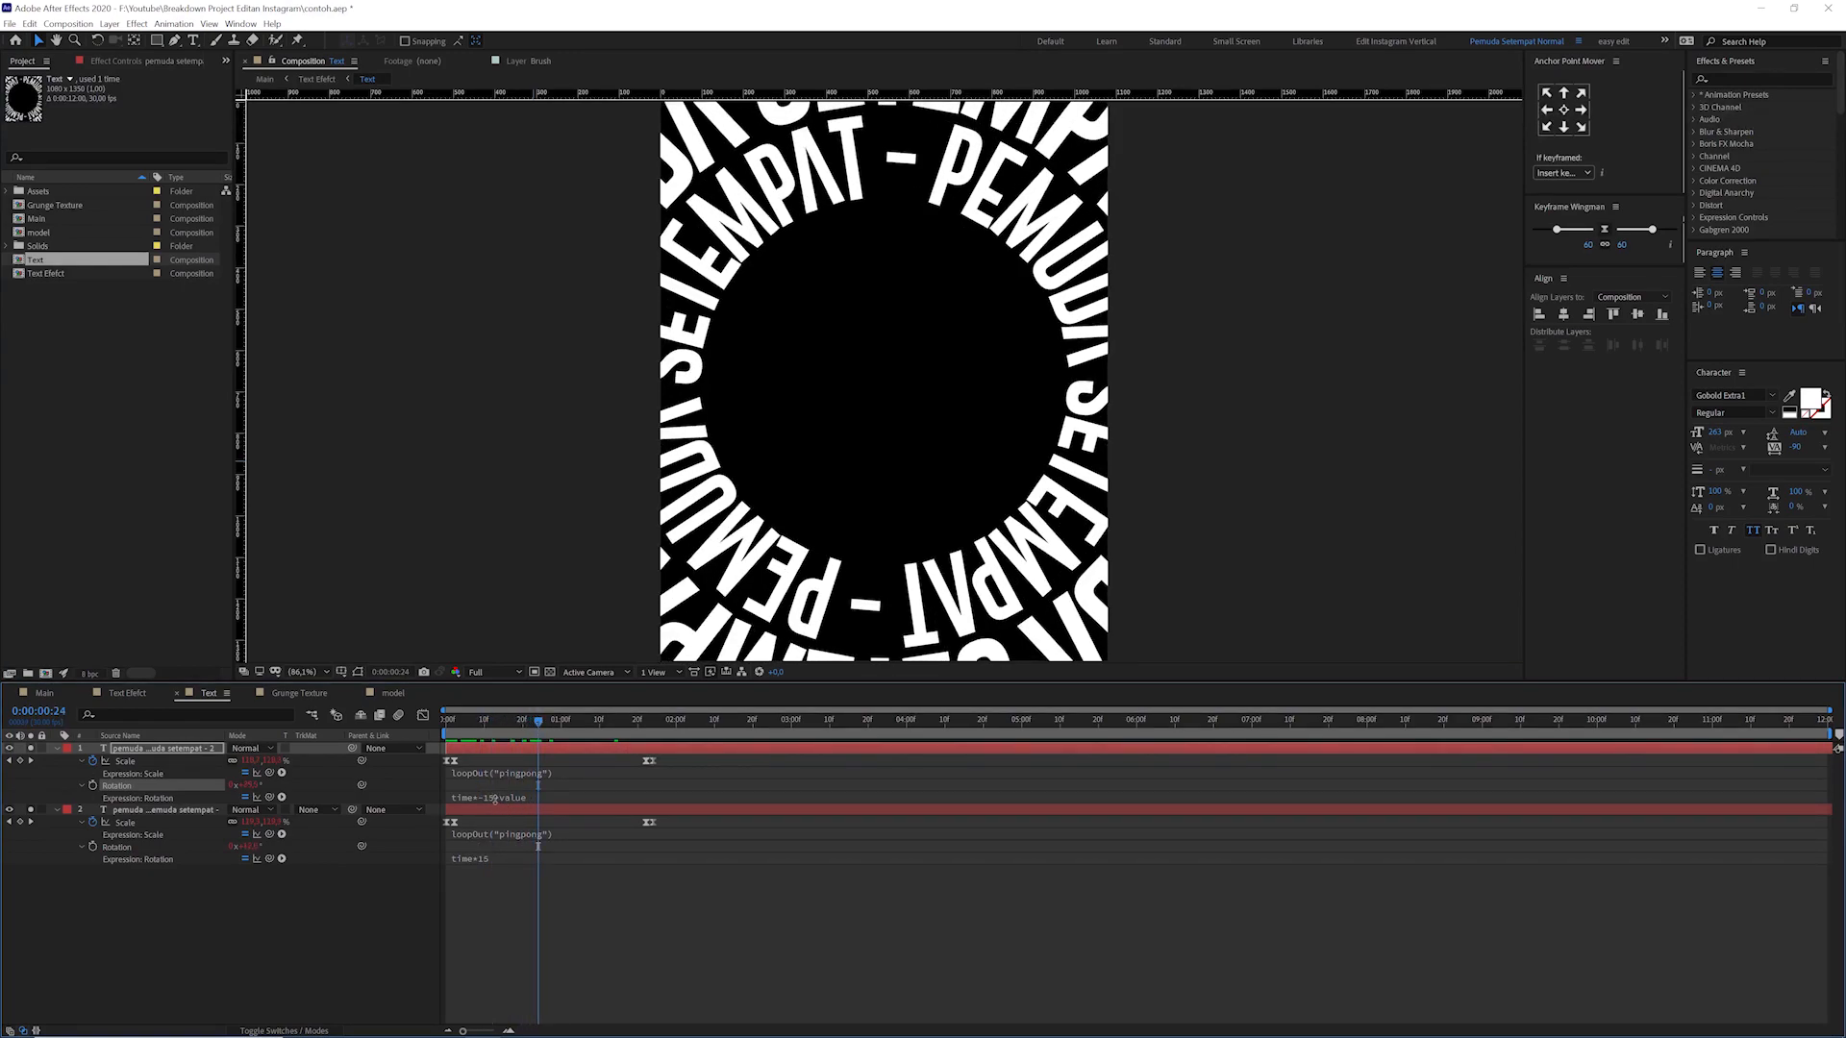
- Try the first text layer's Rotation expression without "+value", scrub to compare, then restore the original expression
click(493, 798)
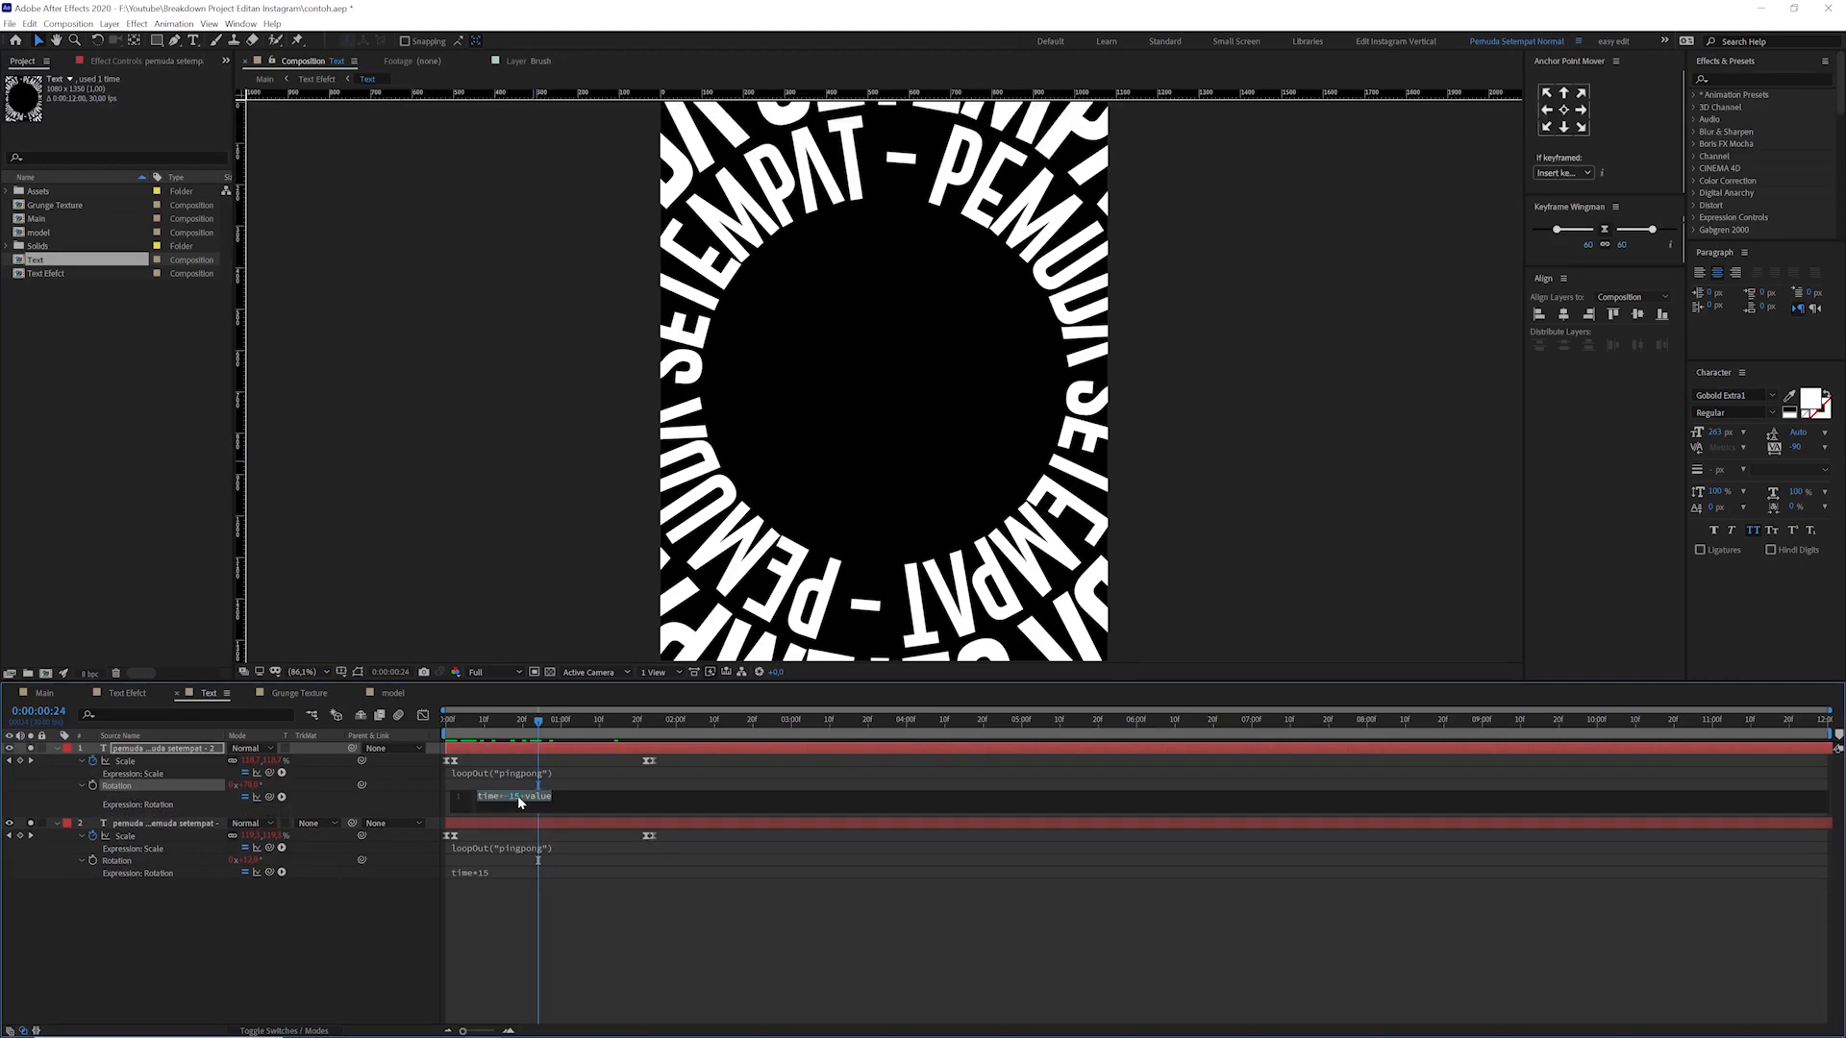
drag(517, 797, 606, 797)
key(BackSpace)
click(612, 789)
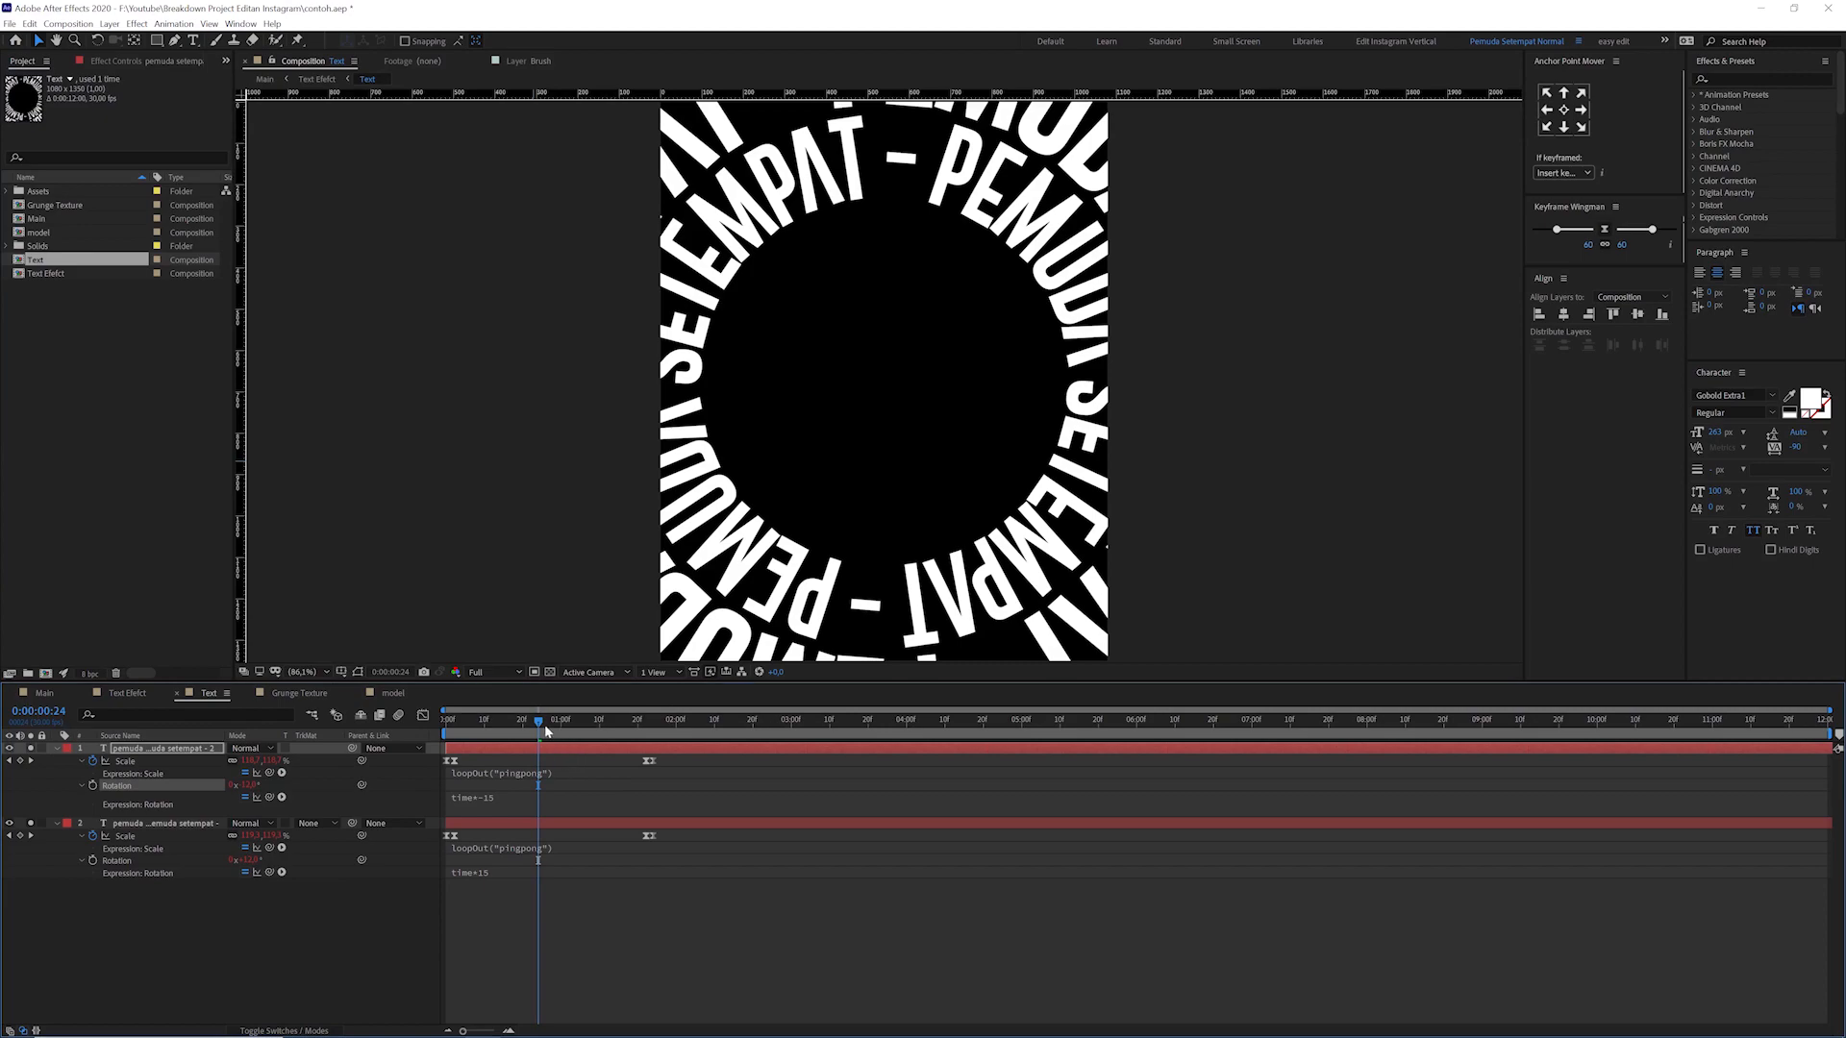
drag(545, 731, 618, 726)
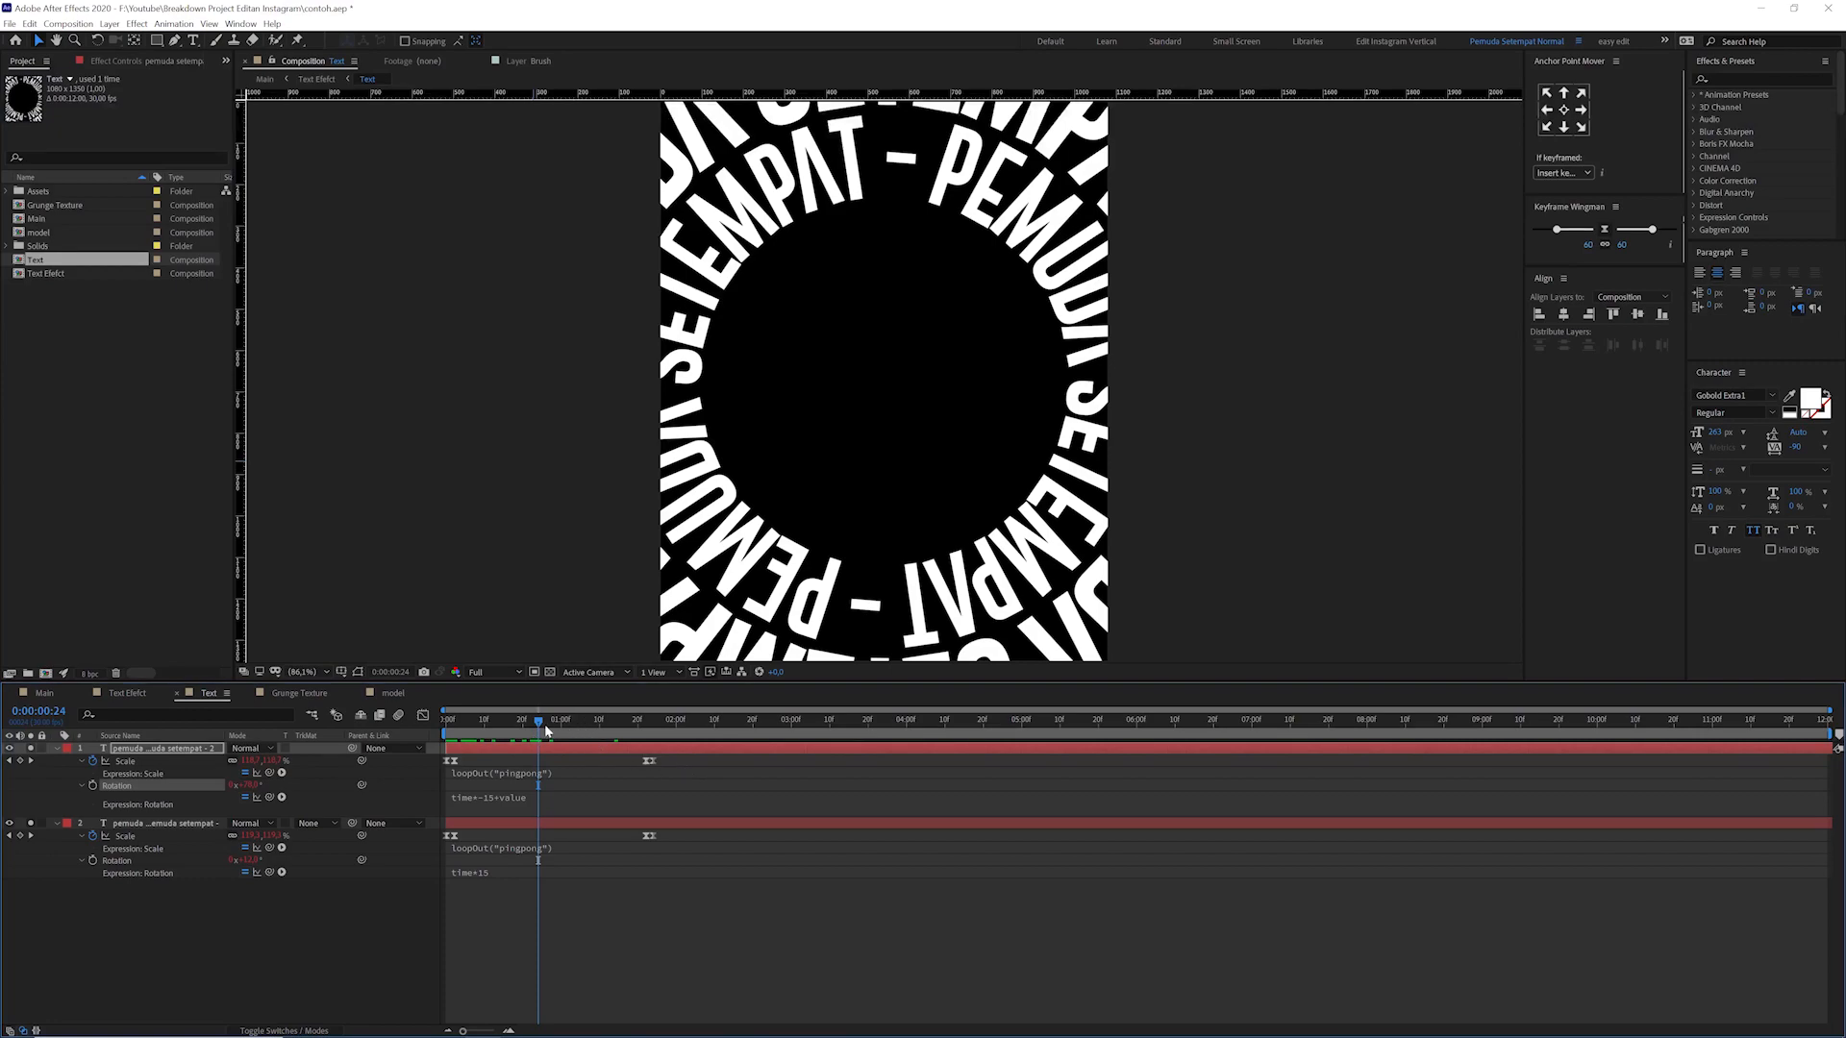
drag(544, 729, 707, 730)
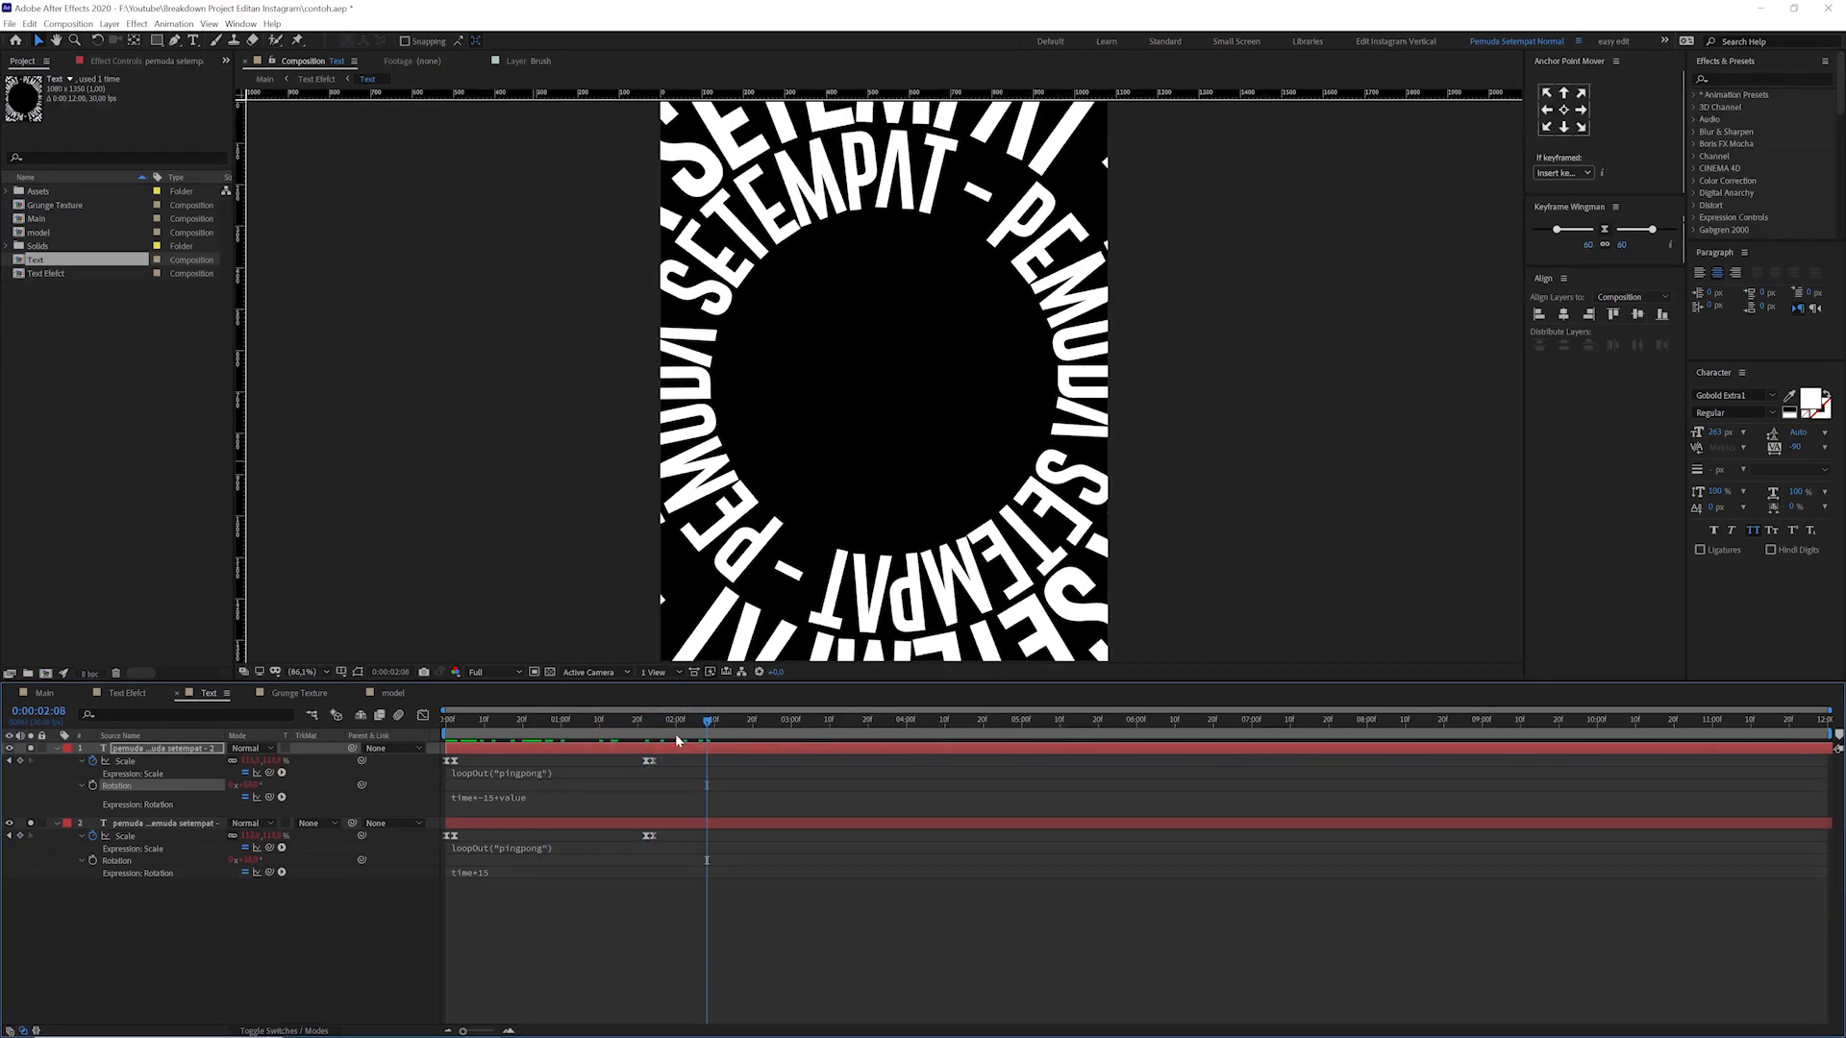
- In the Text Efekt comp, examine Adjustment Layer 1's Optics Compensation effect and its keyframed Field Of View loop from the first frame
click(125, 695)
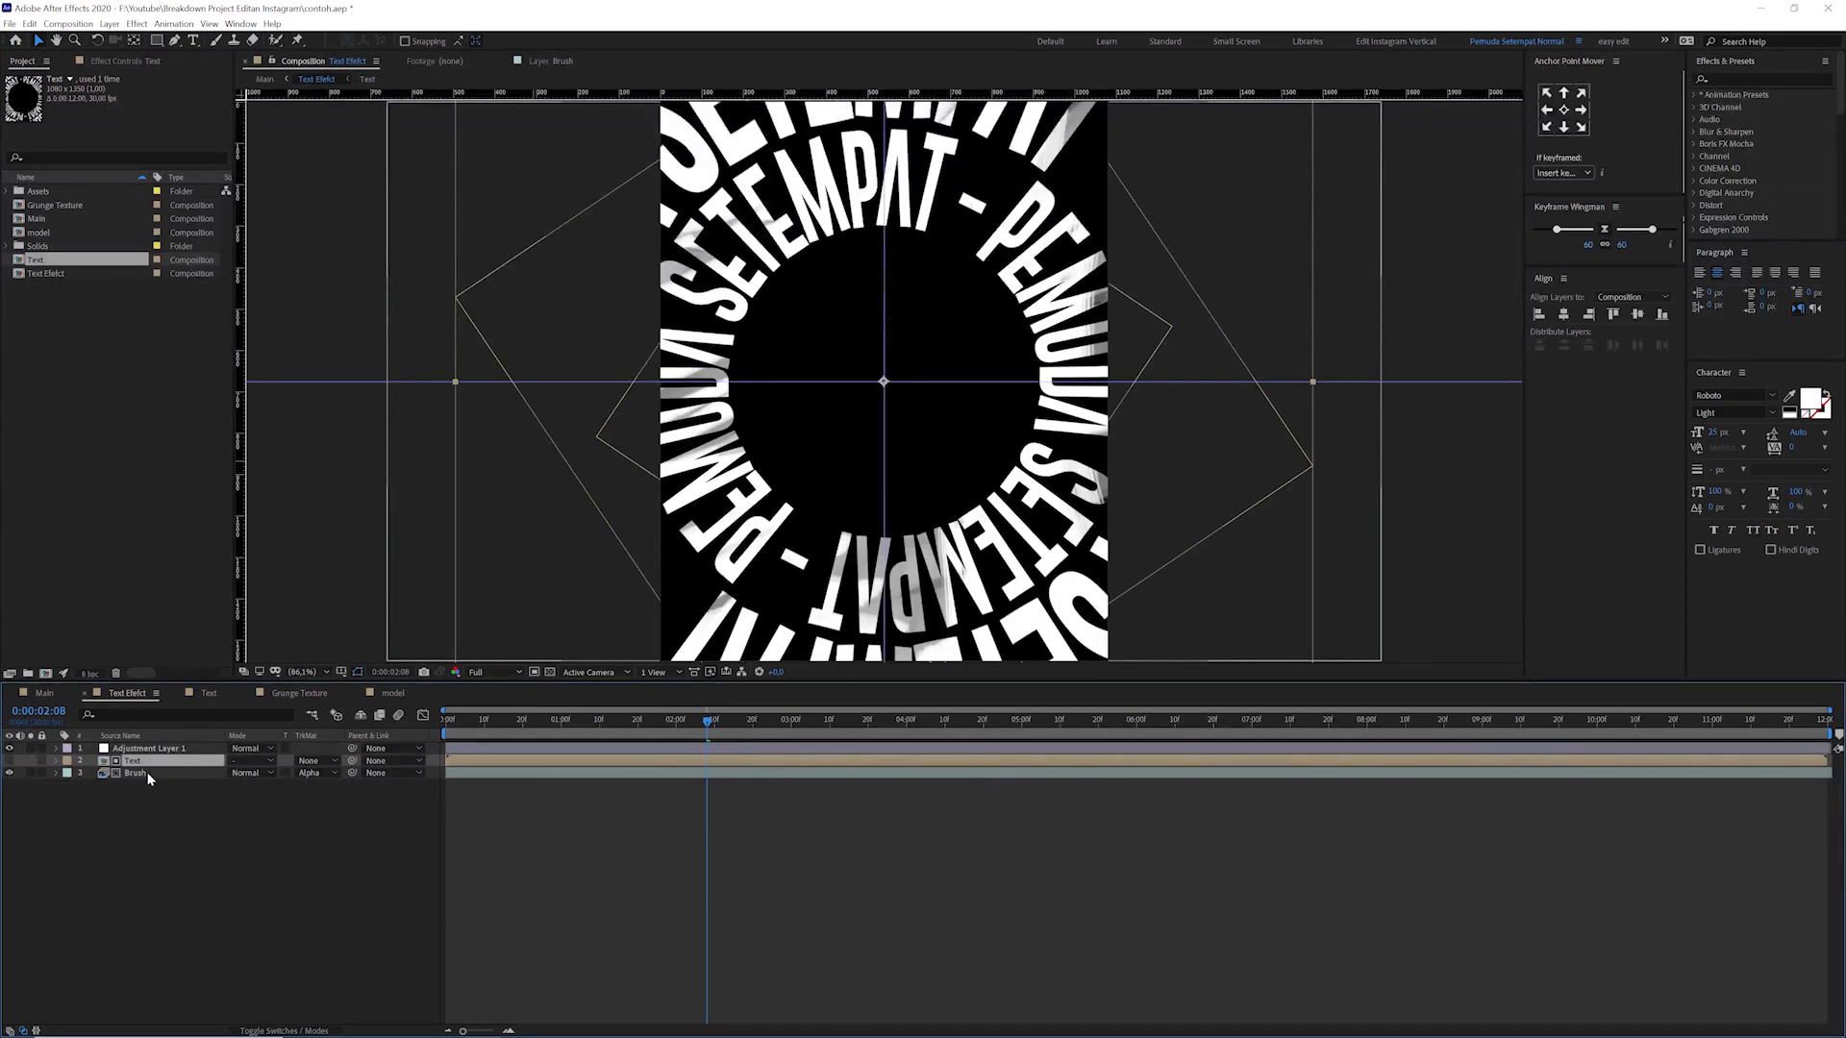
click(152, 750)
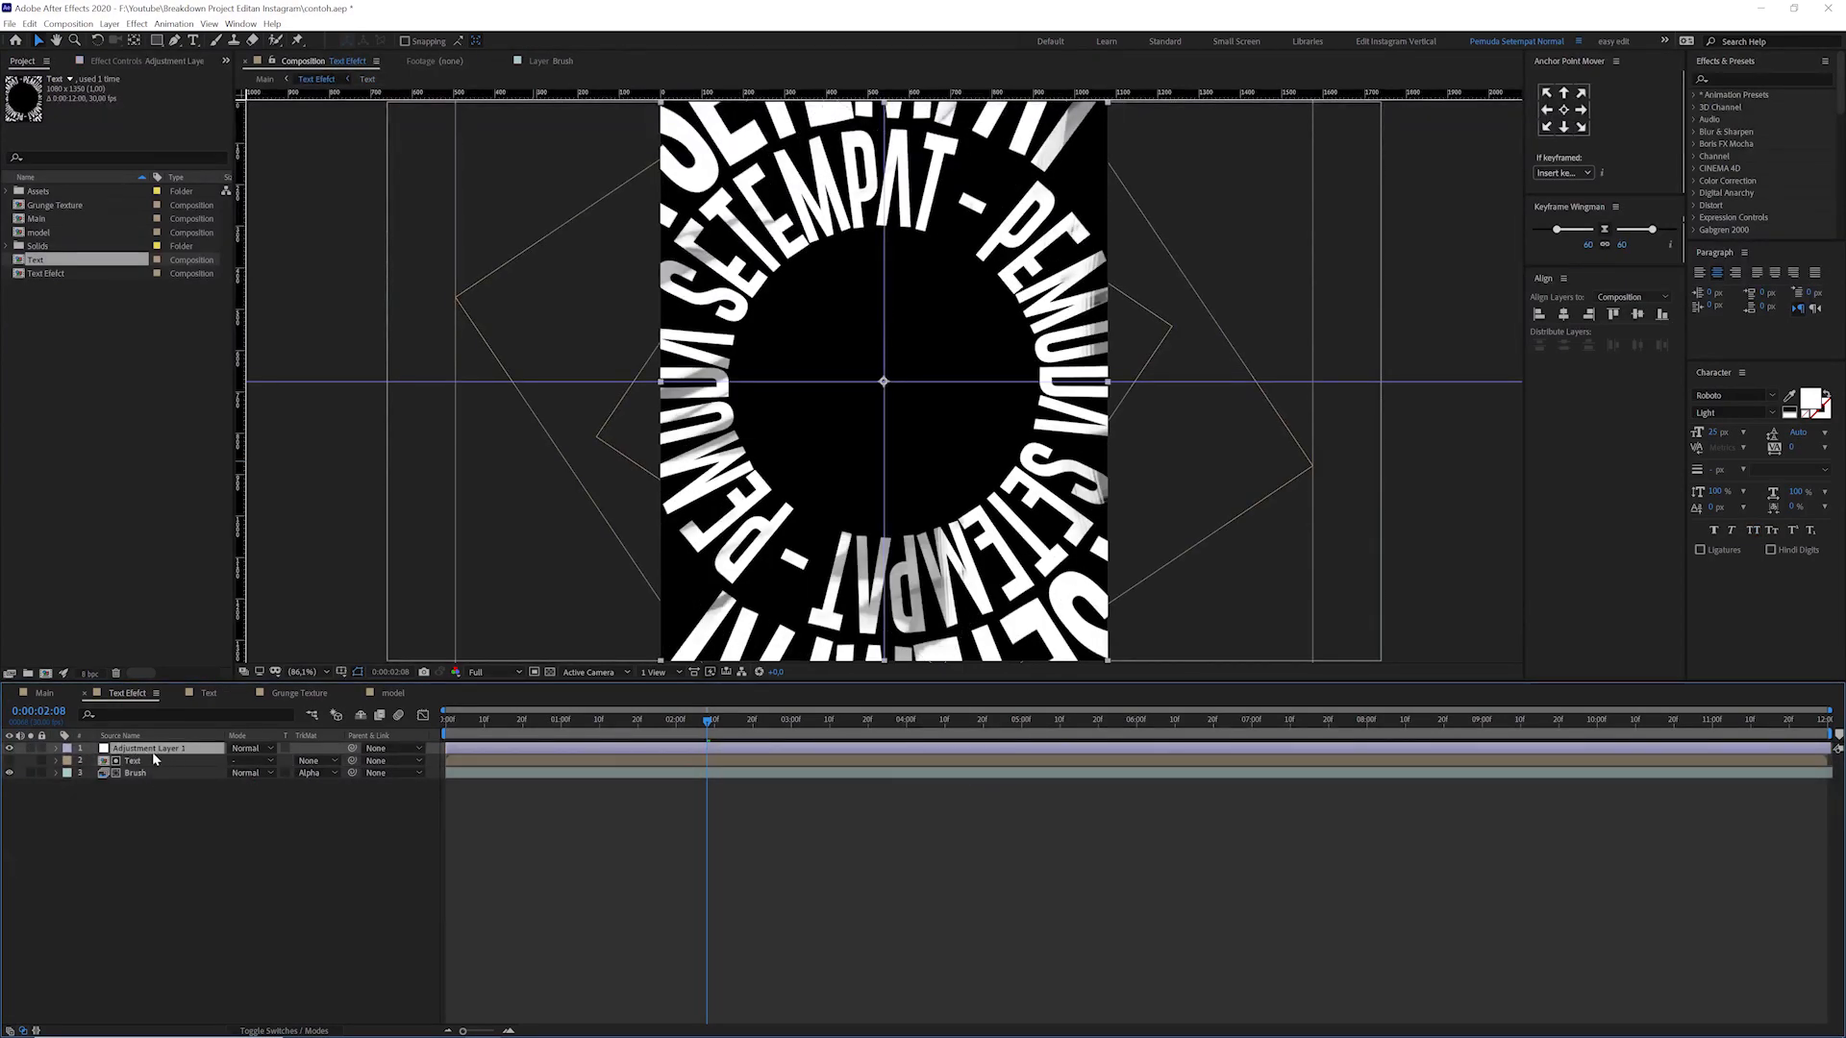
click(142, 62)
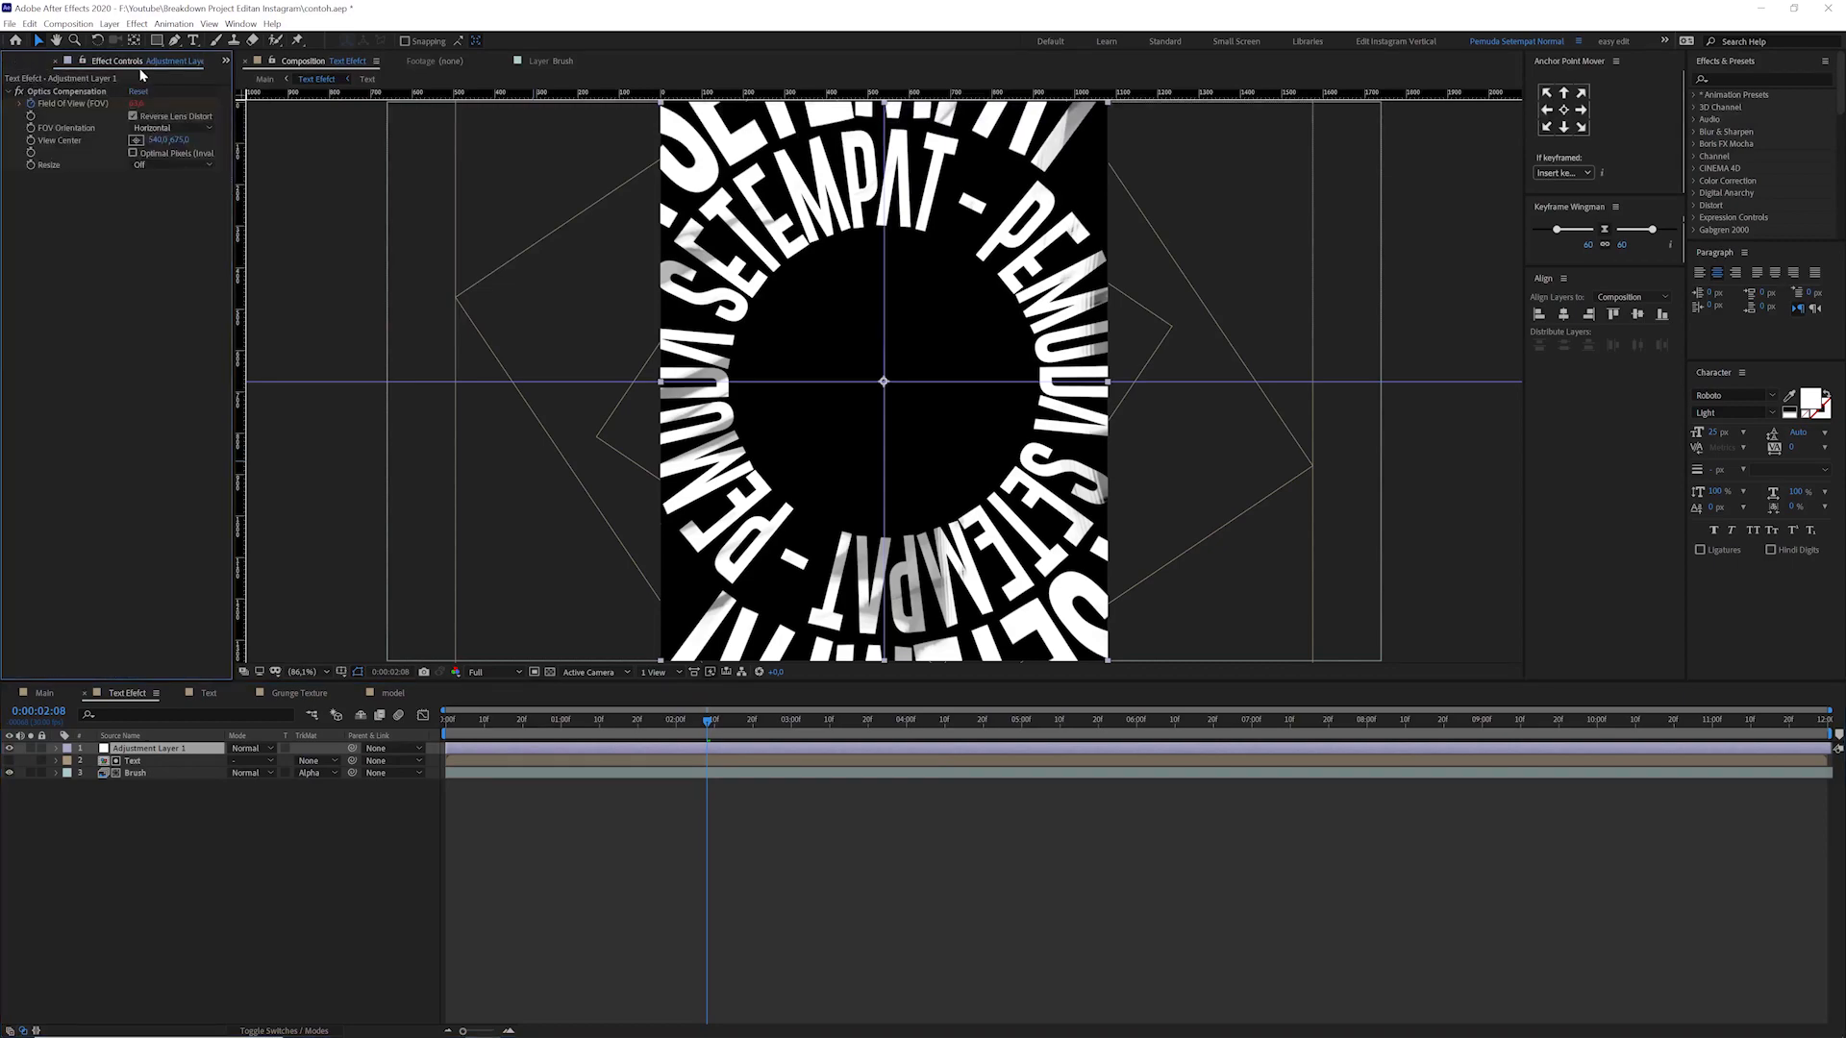
click(60, 91)
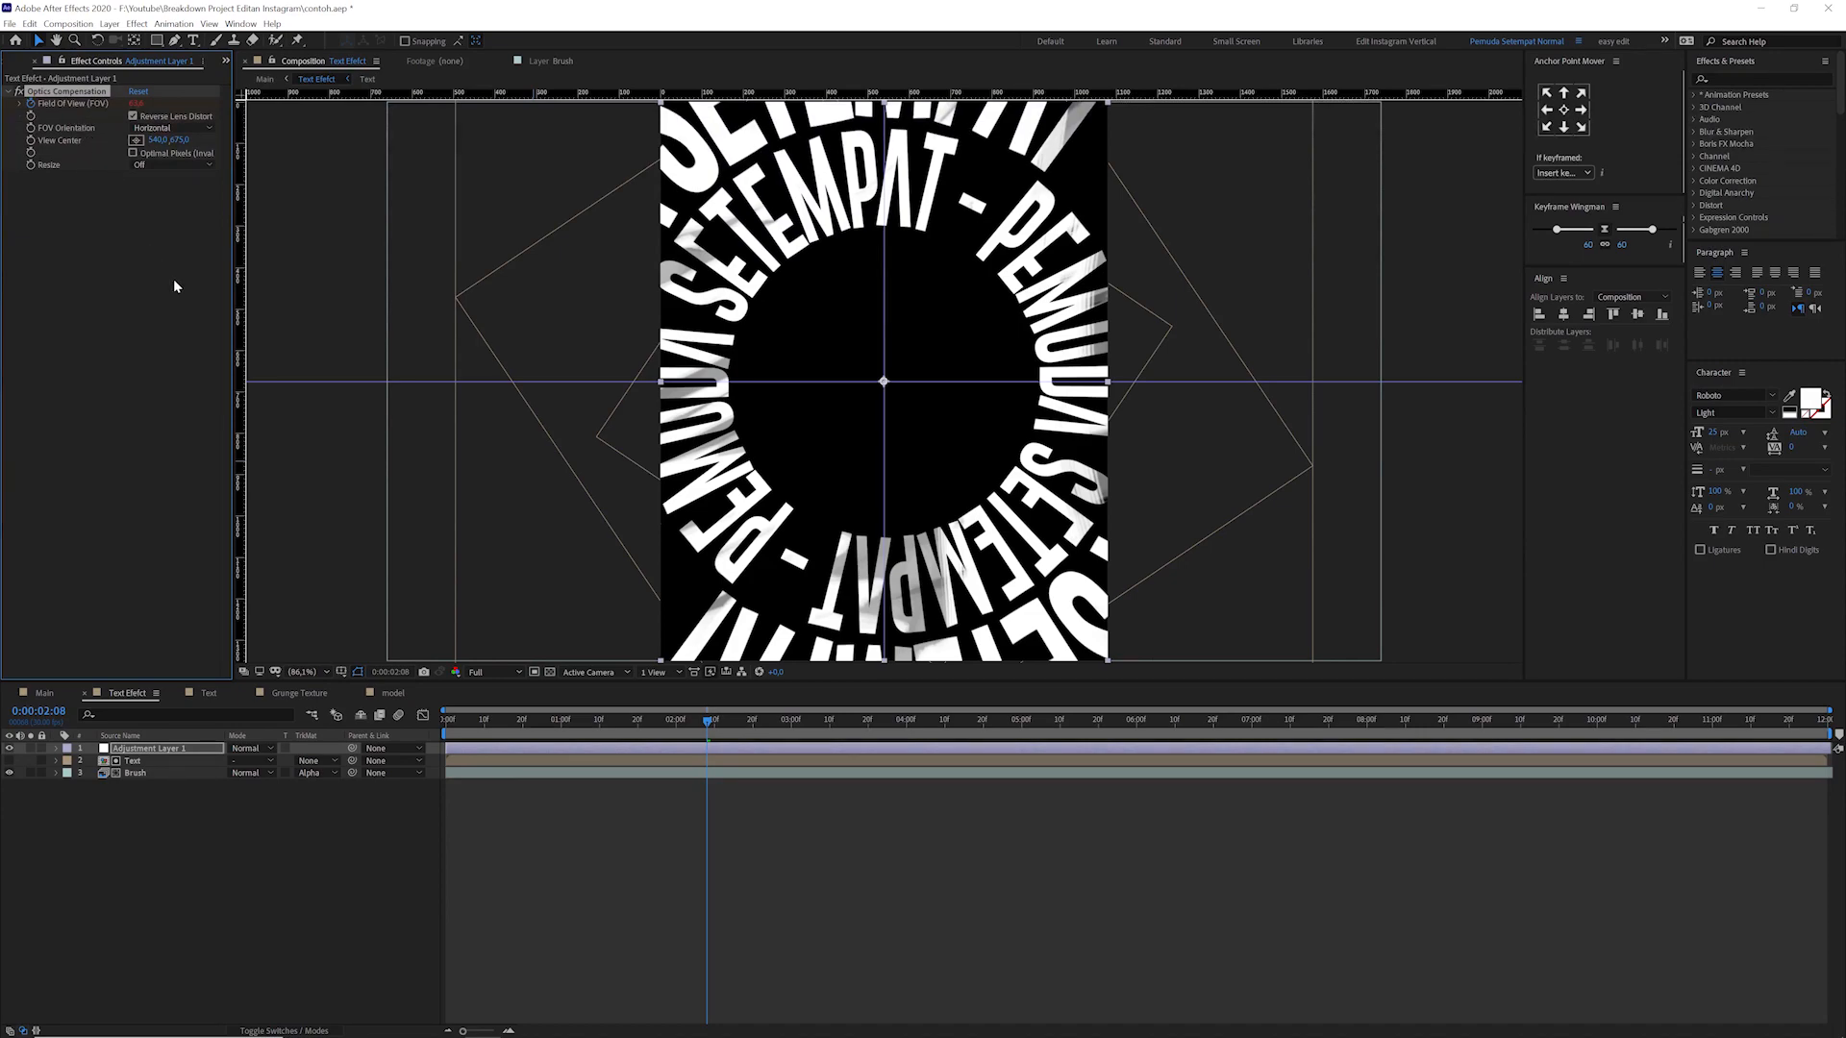
key(u)
key(u)
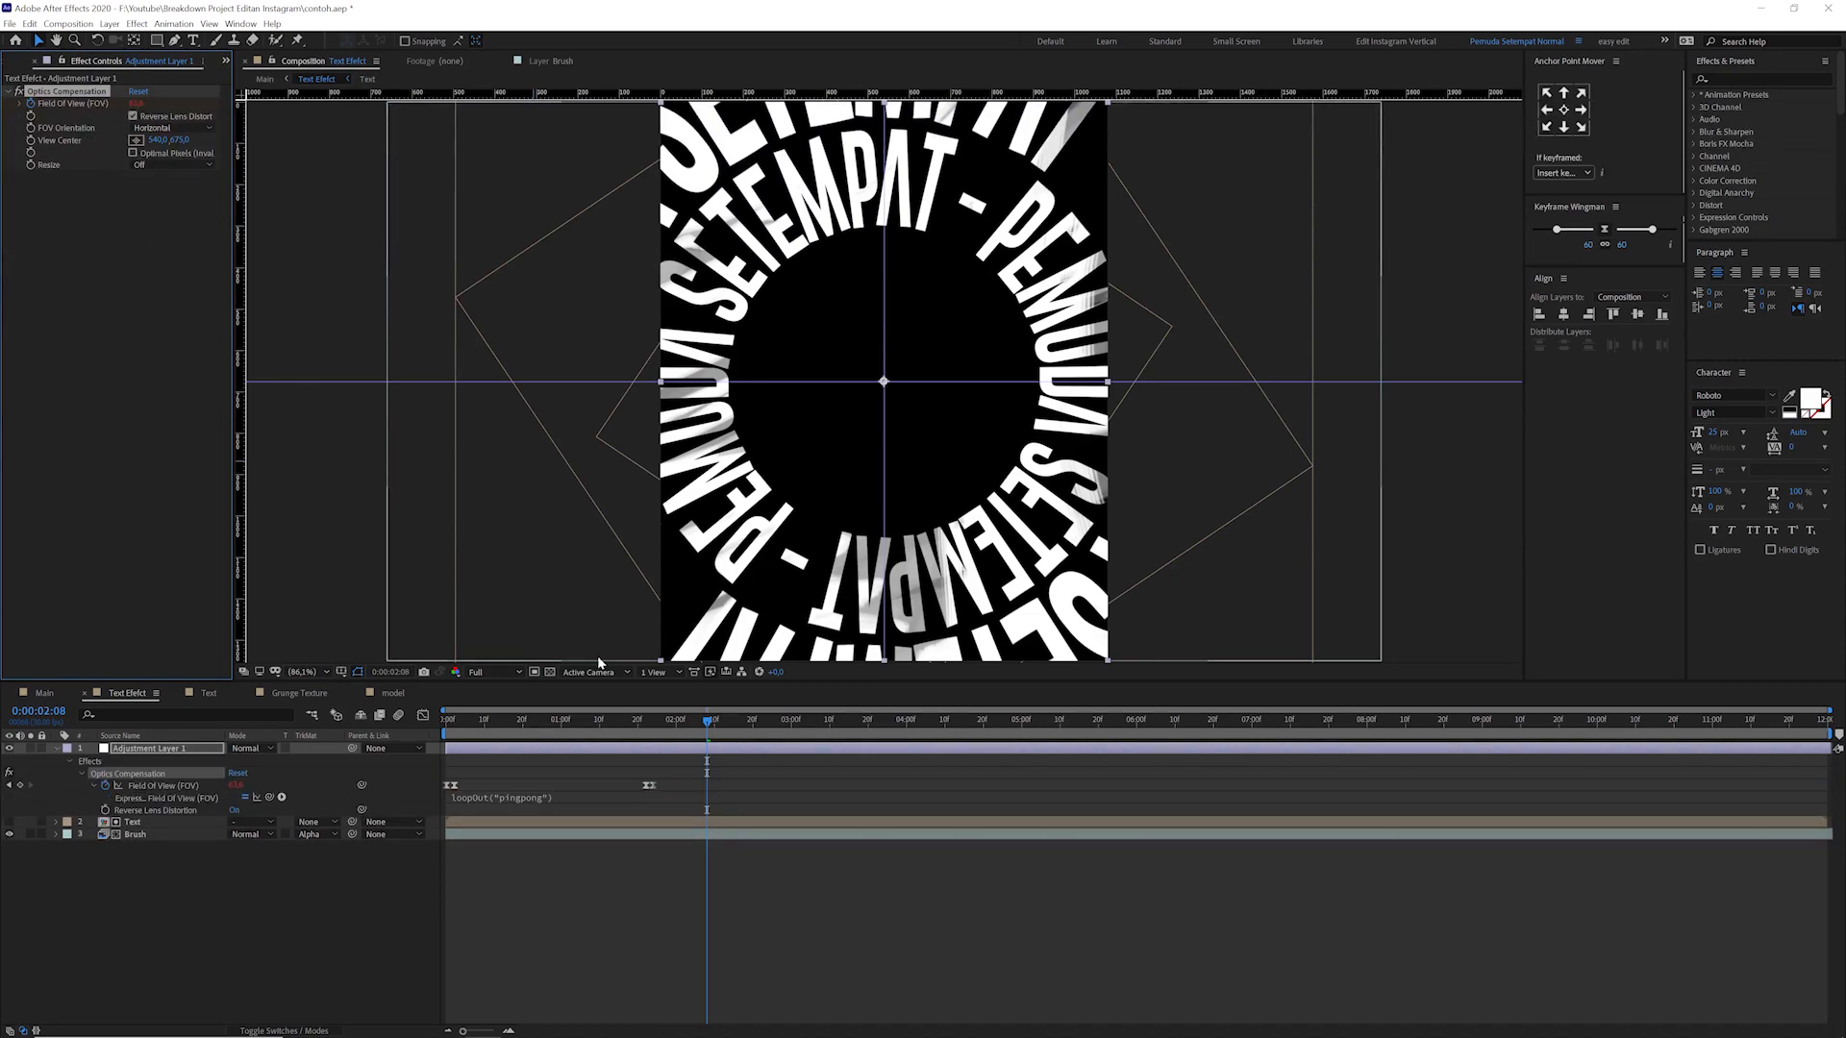
key(Home)
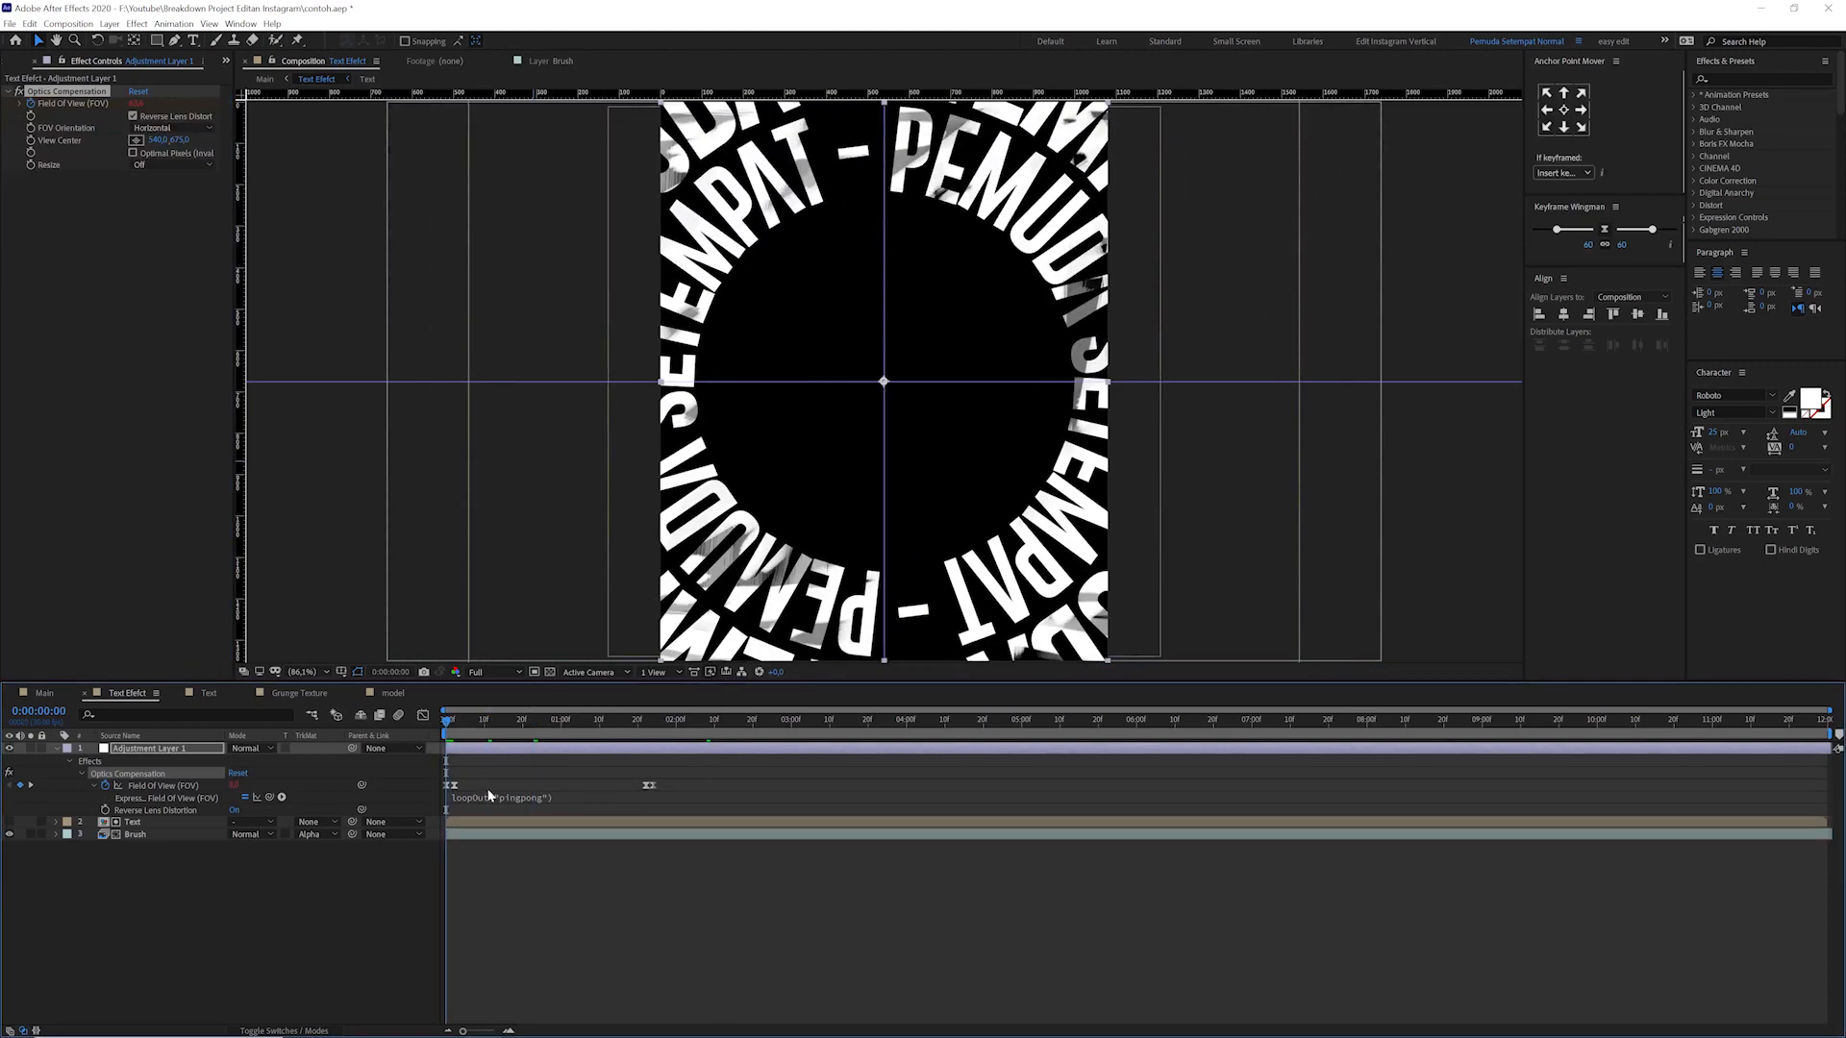
- Compare the Text comp with Text Efekt, and scrub Text Efekt to 0:00:01:08 to examine how Optics Compensation distorts the text
click(208, 693)
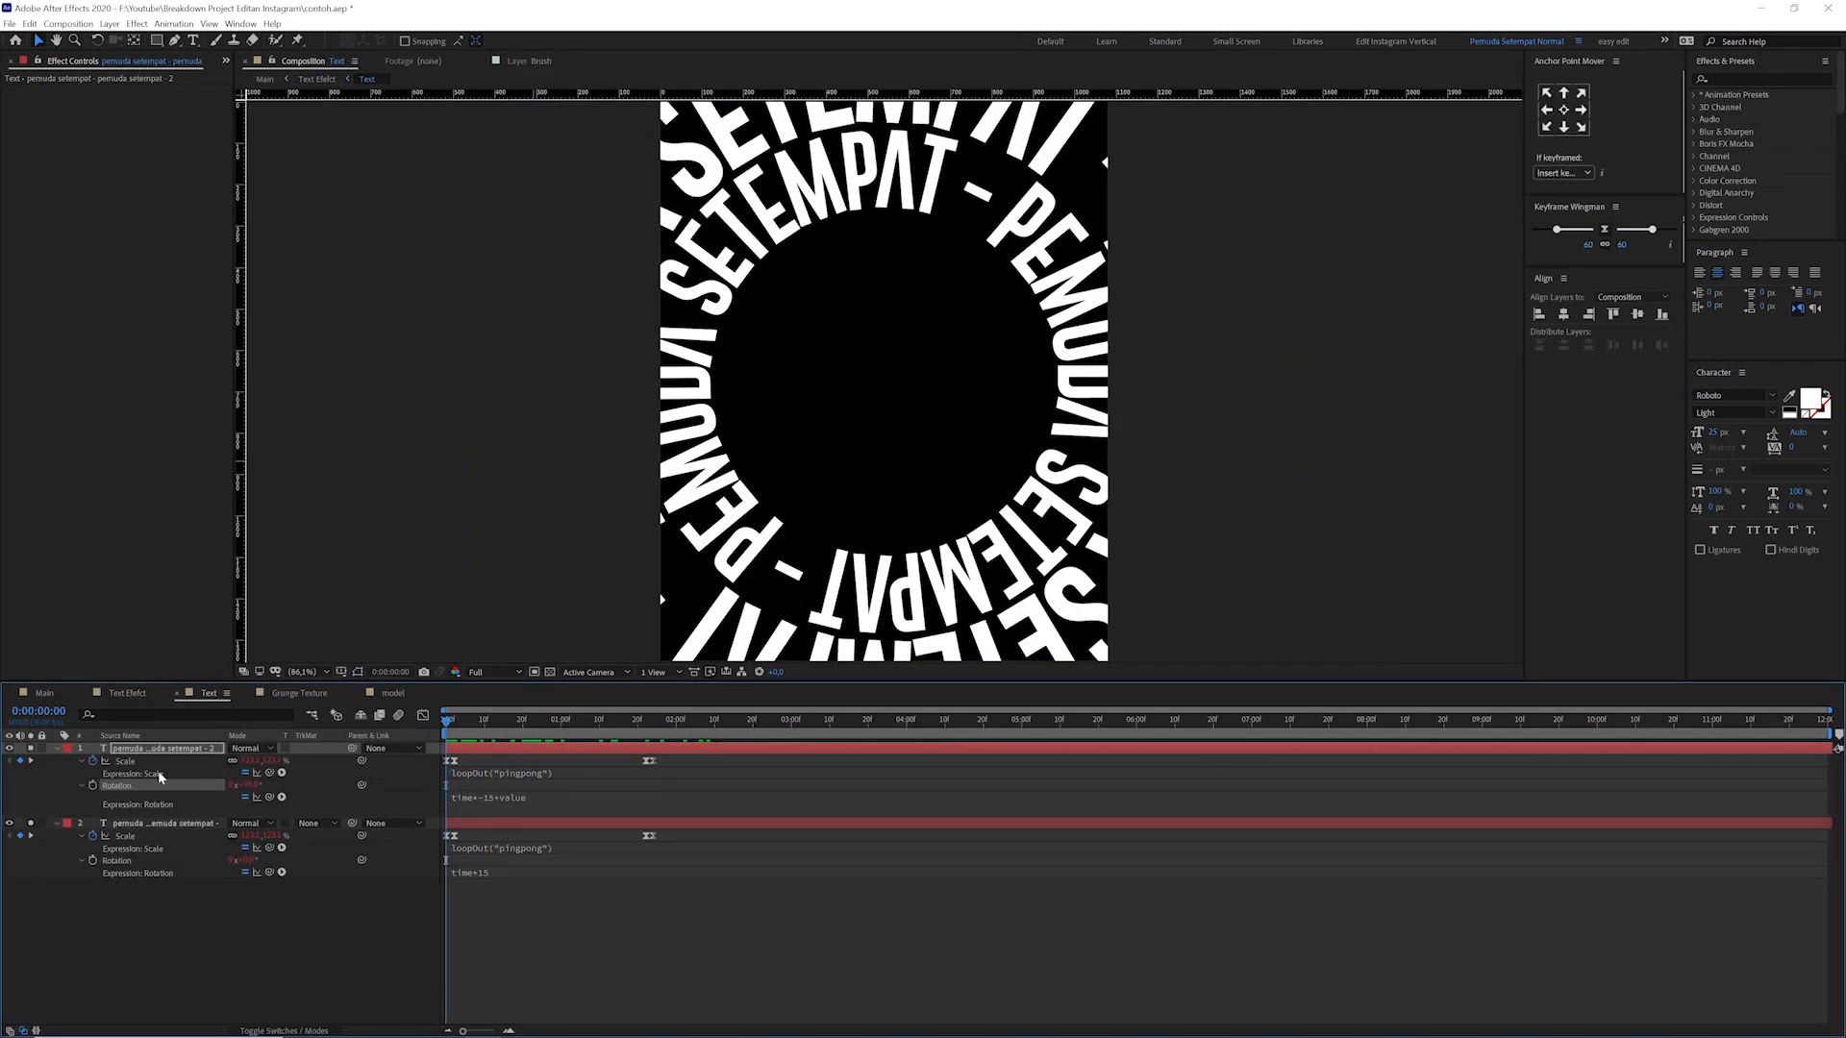
click(136, 694)
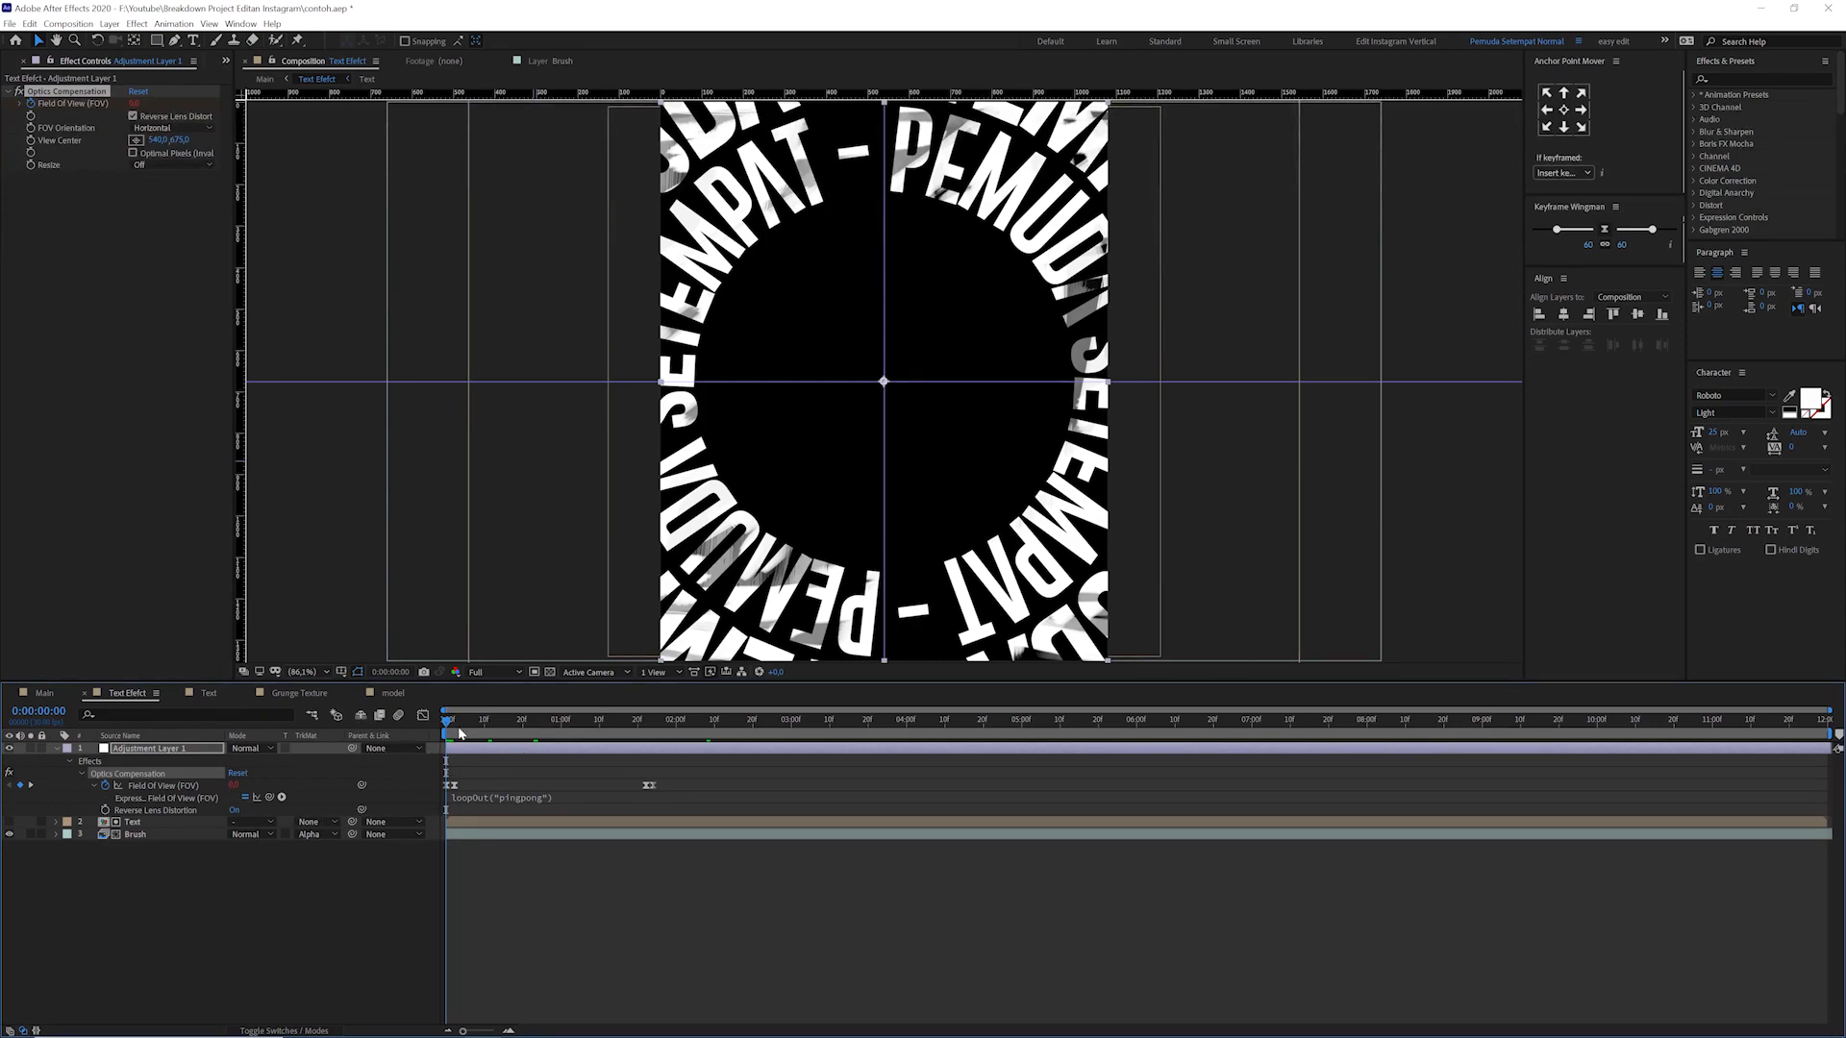
key(space)
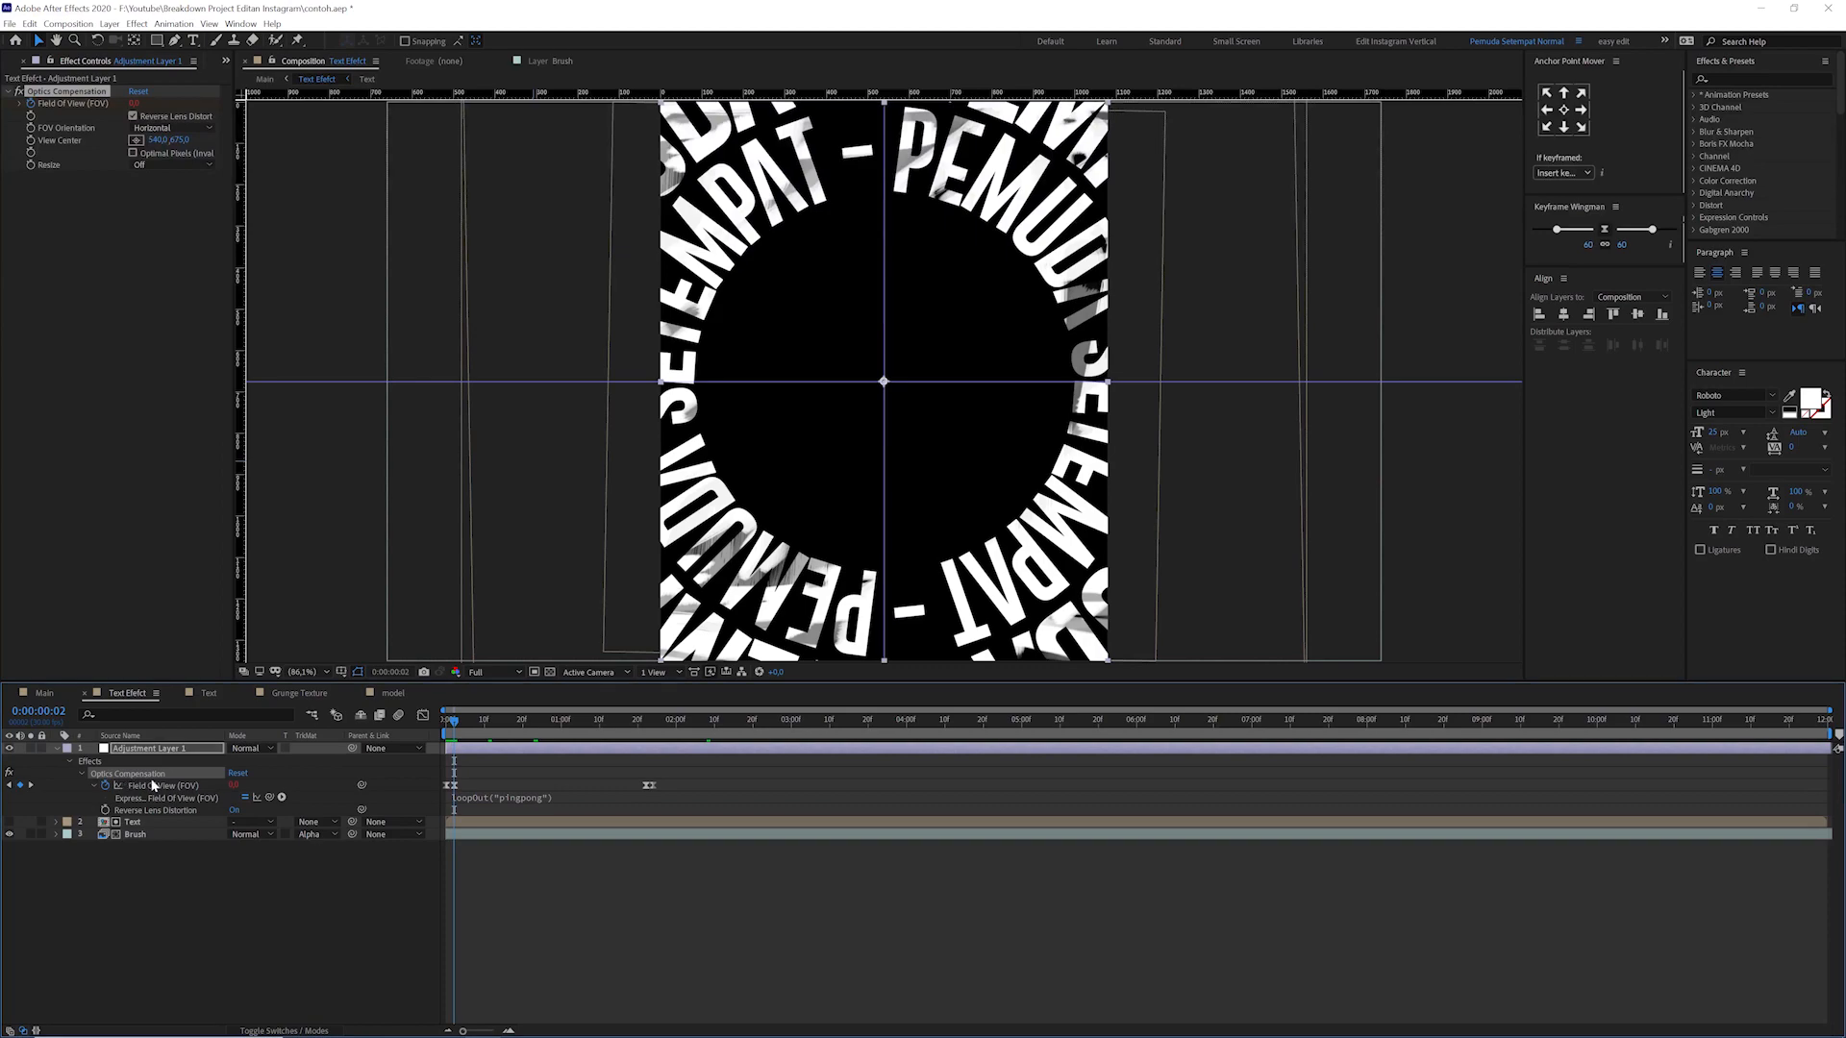
drag(463, 732, 591, 731)
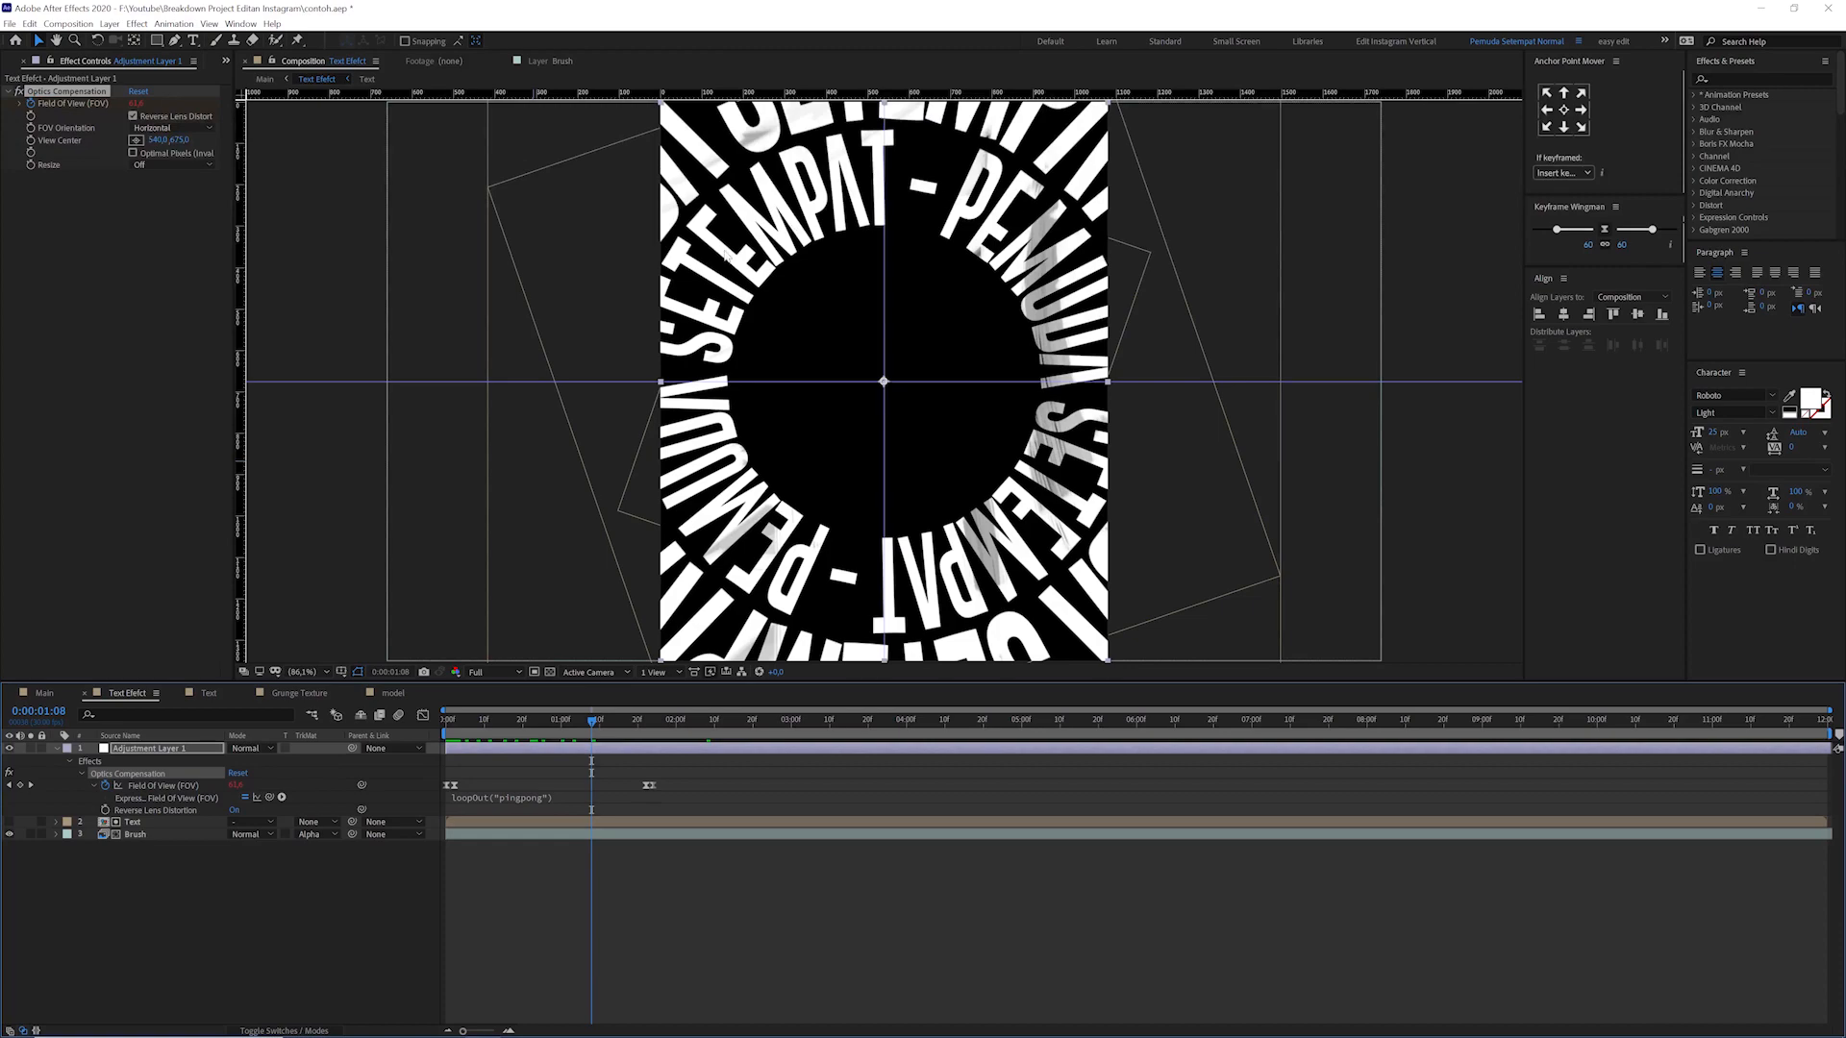
click(583, 721)
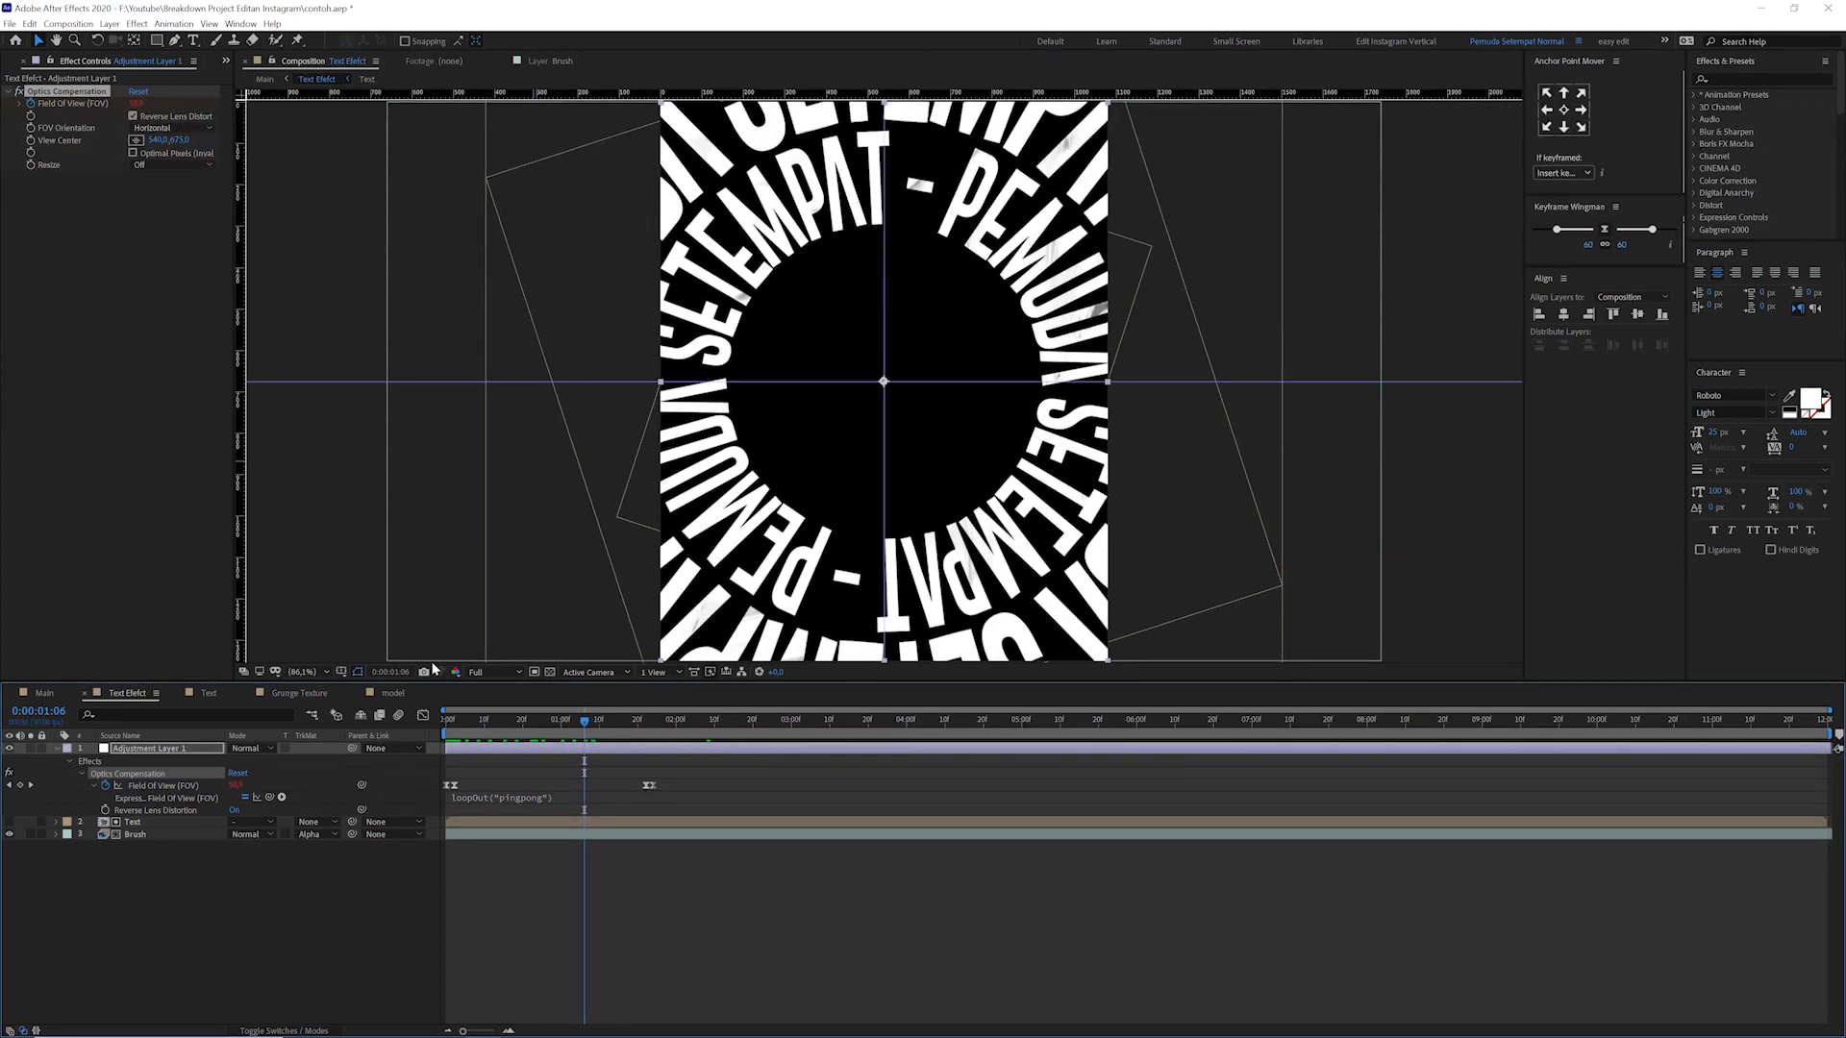
drag(572, 723, 550, 721)
- View the Brush layer's footage on its own, preview it, and examine how the Text layer mattes it in Text Efekt
click(156, 835)
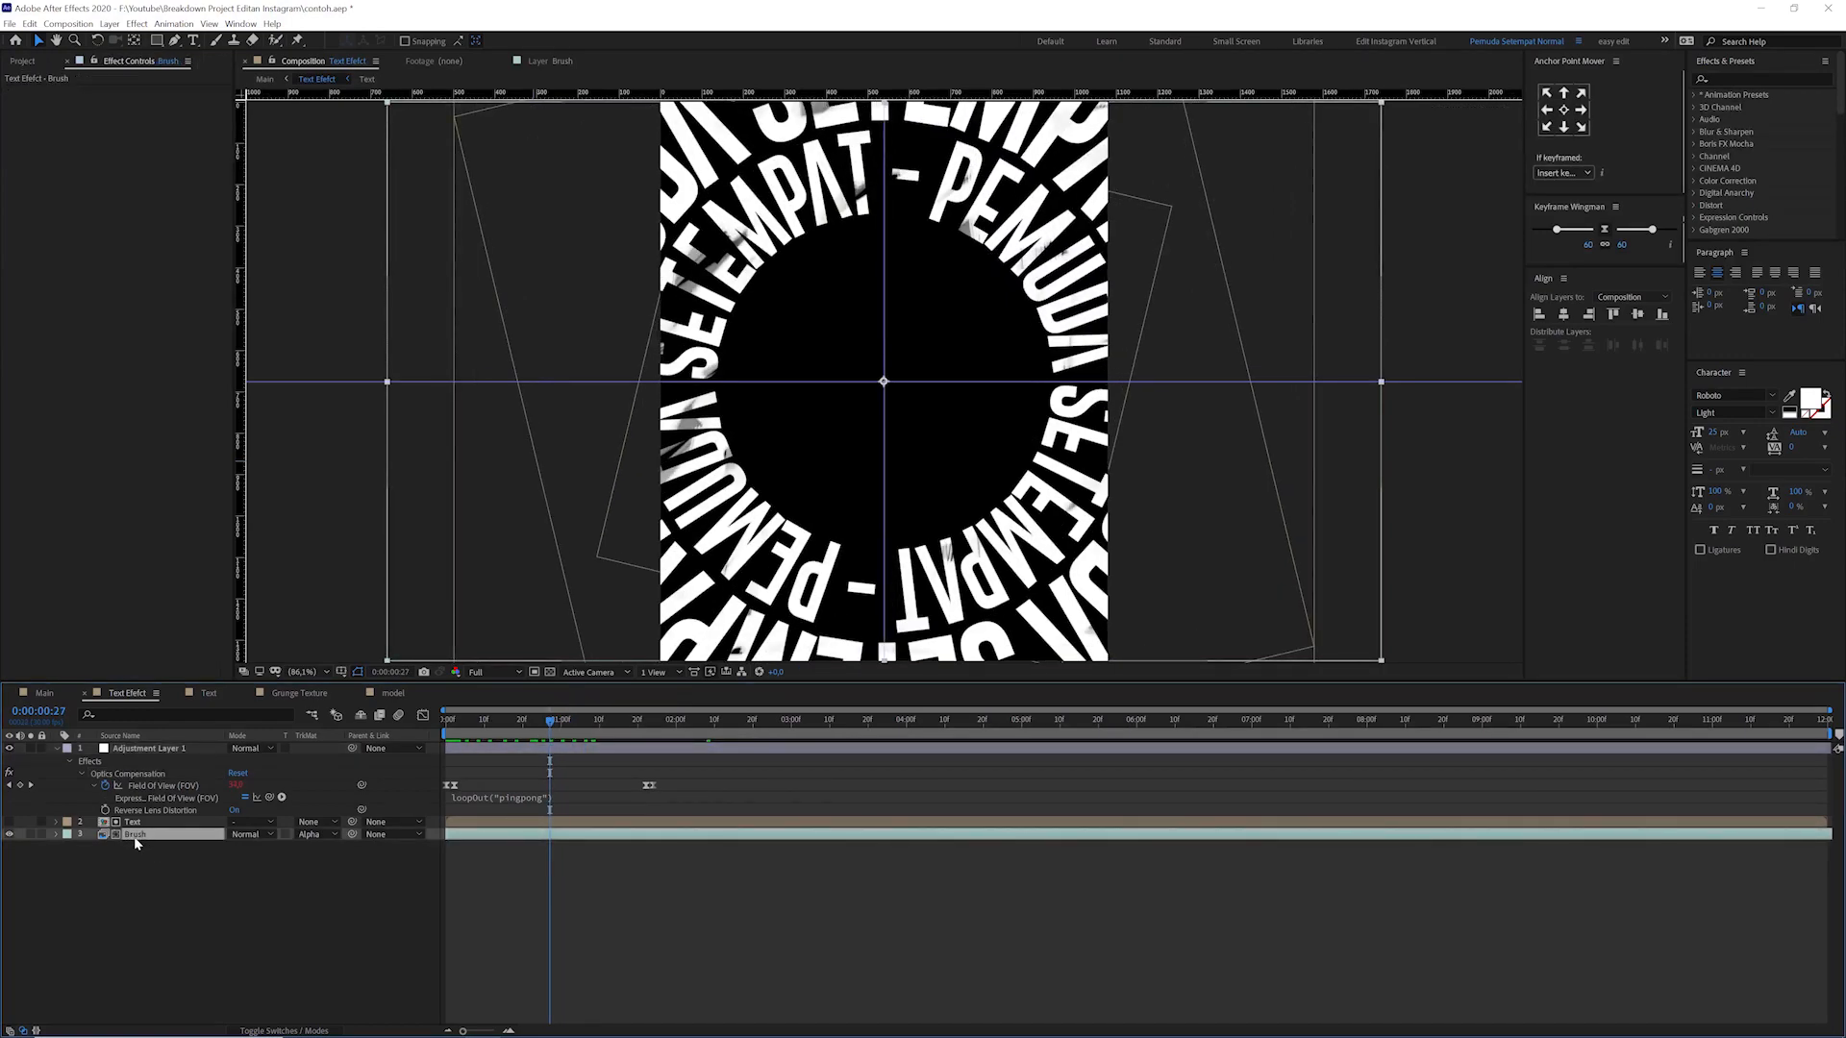
double_click(136, 836)
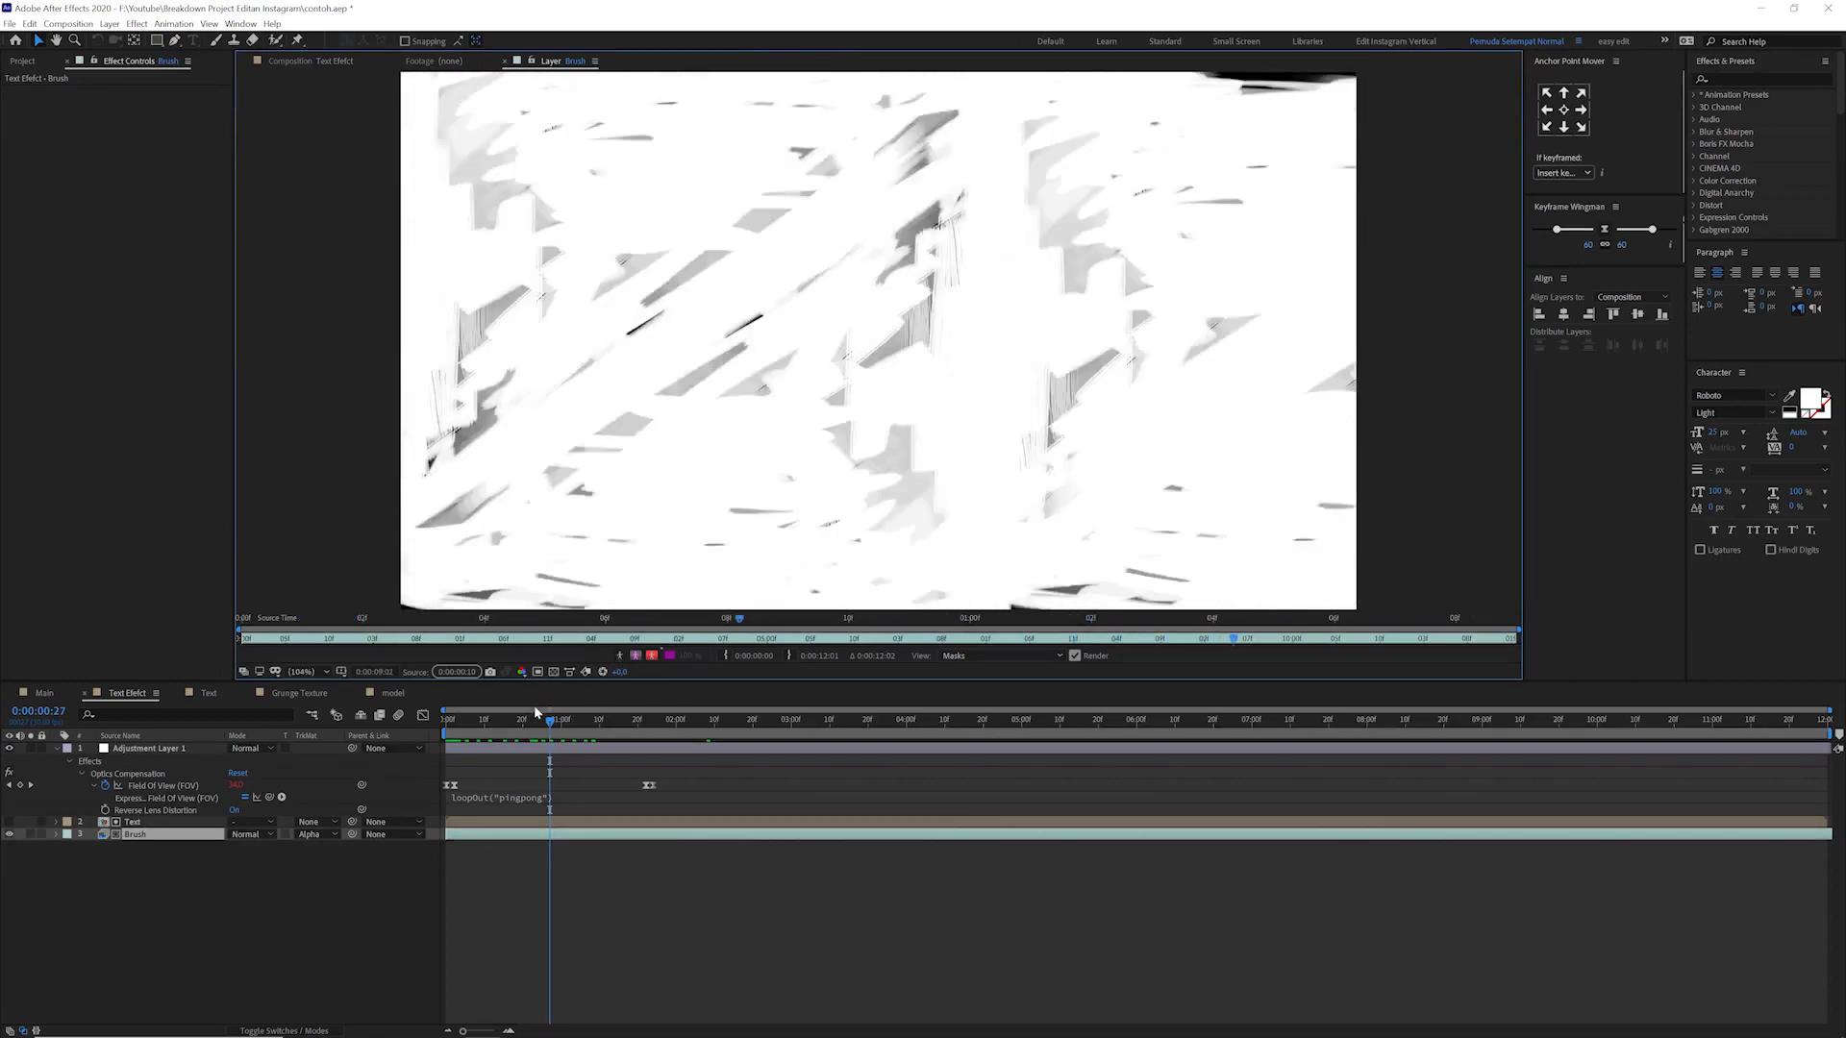
key(space)
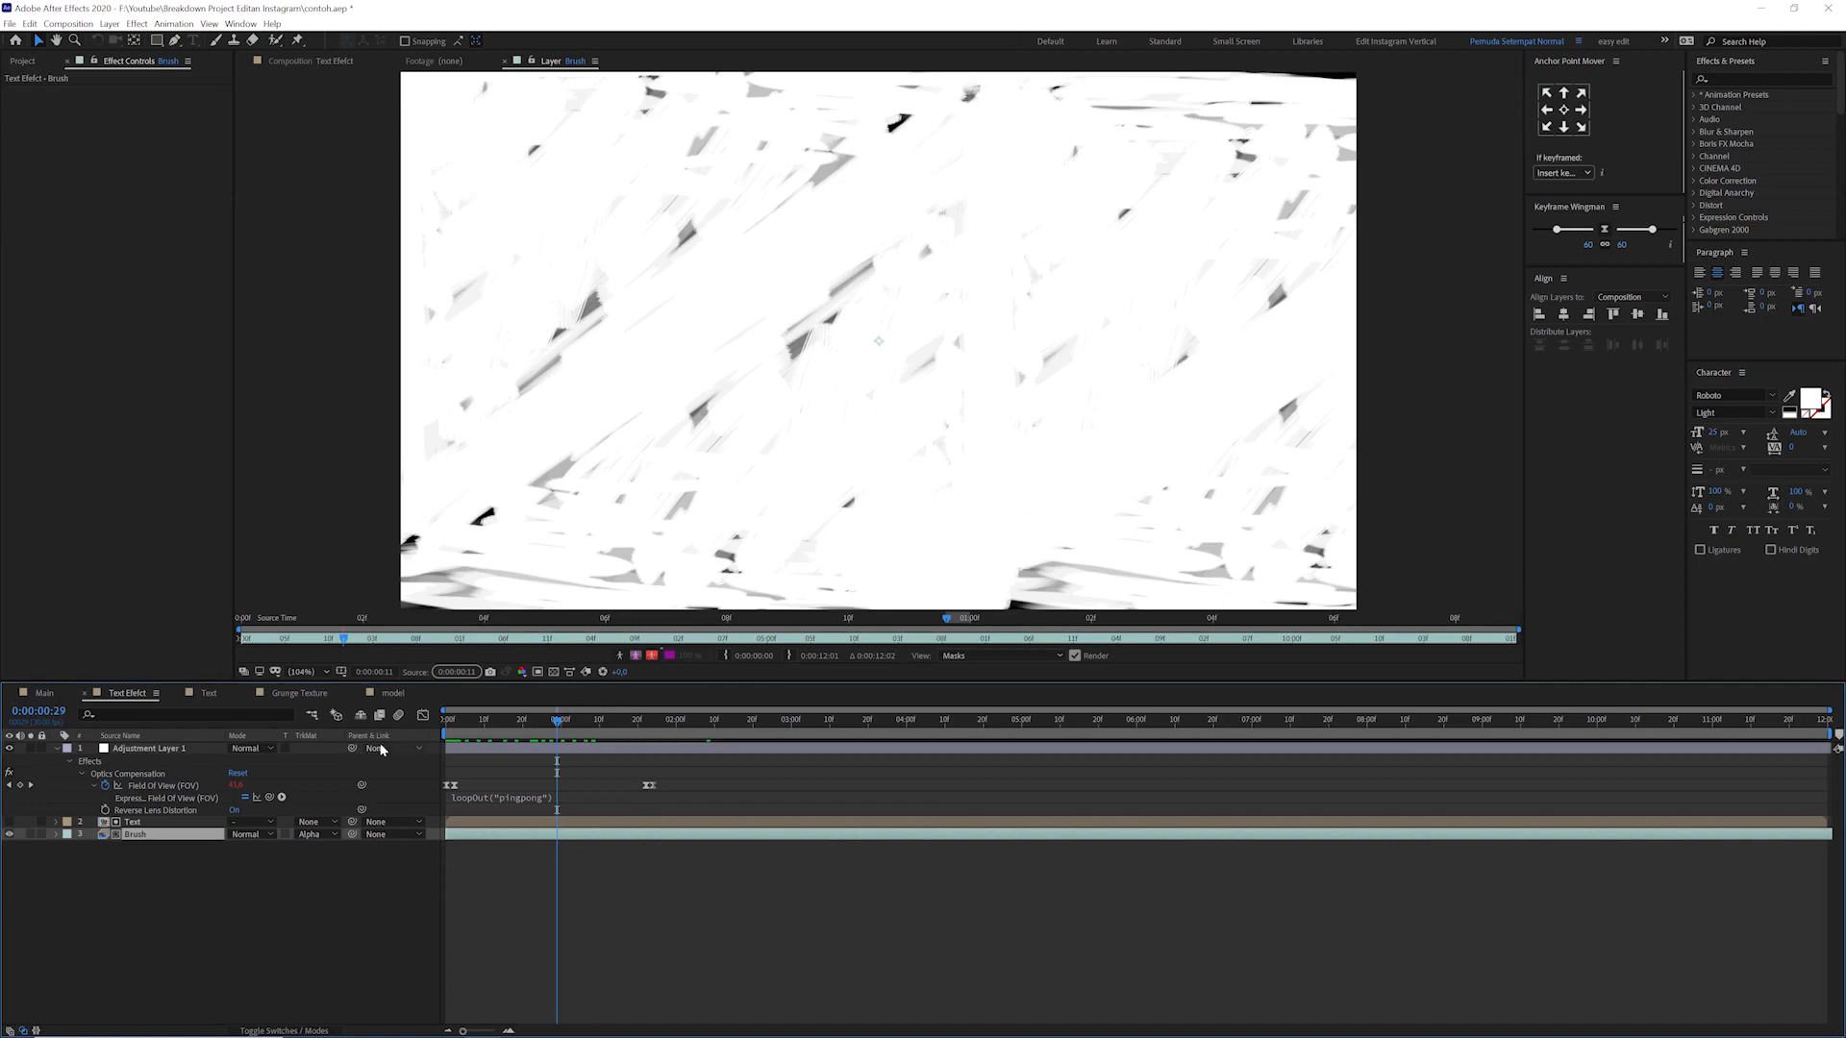
click(332, 62)
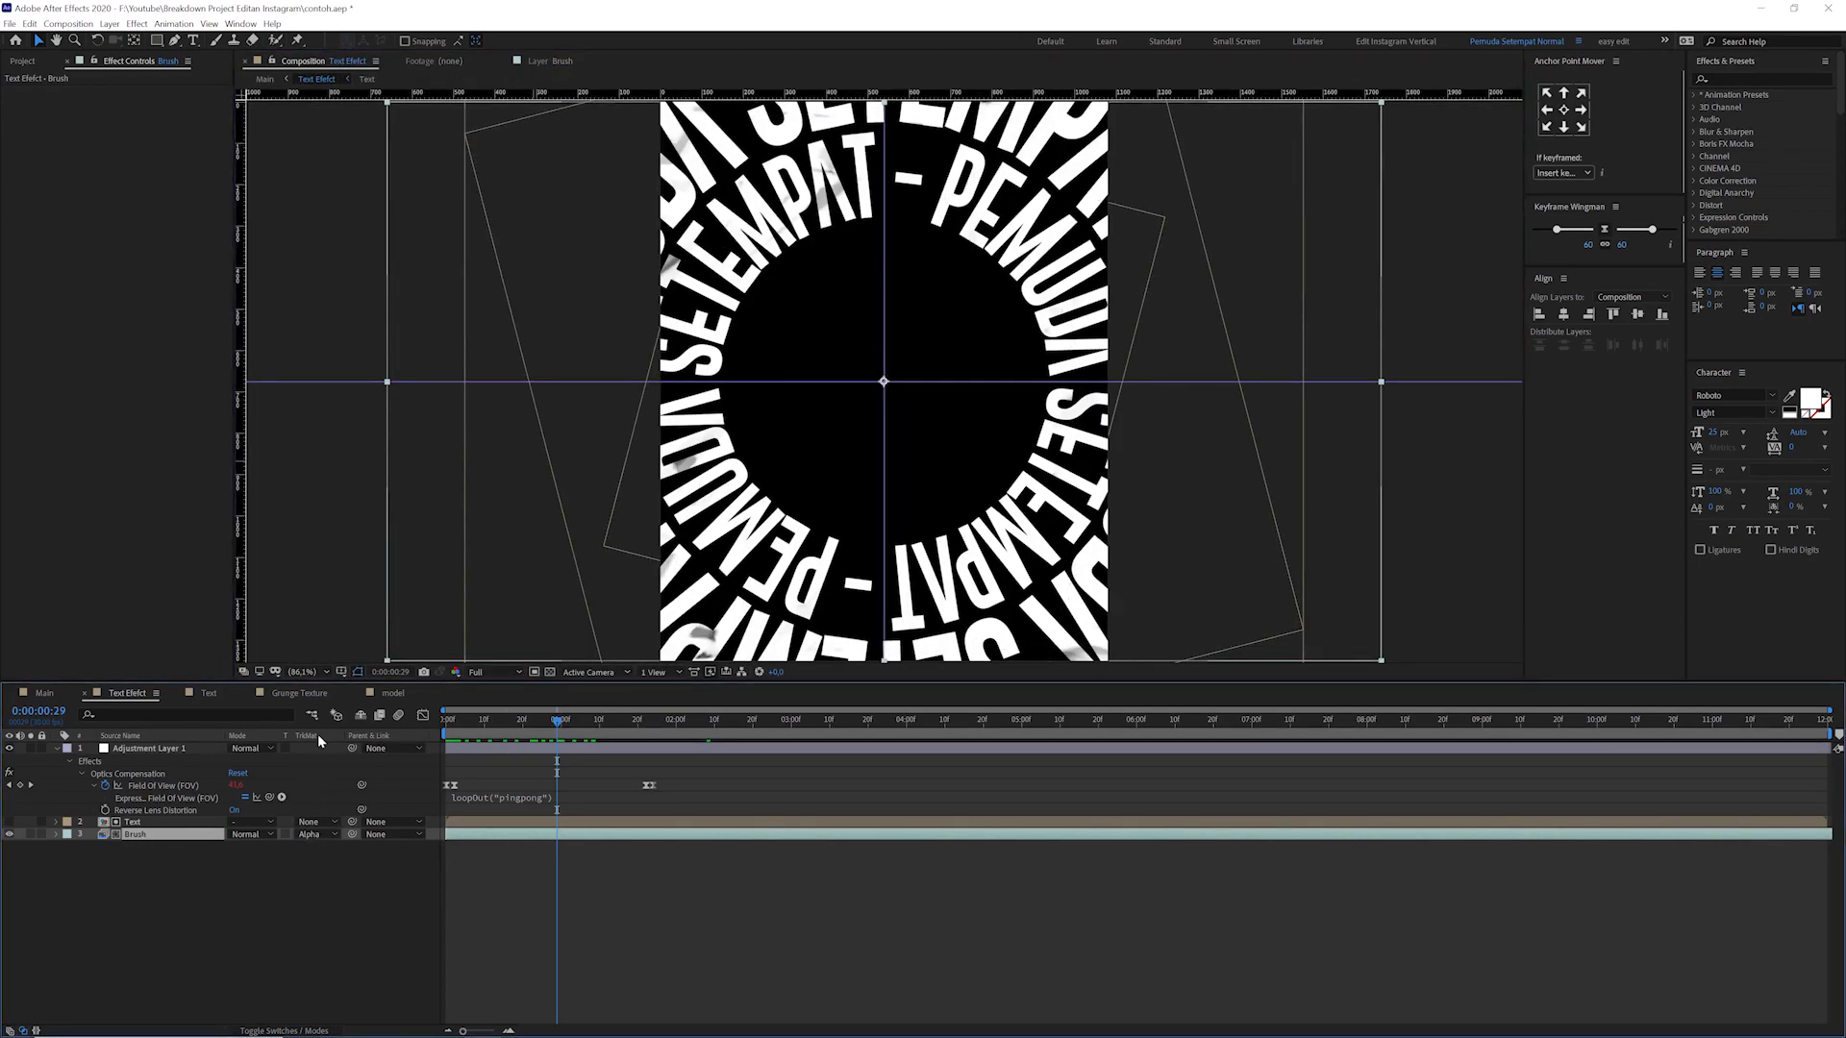
click(139, 823)
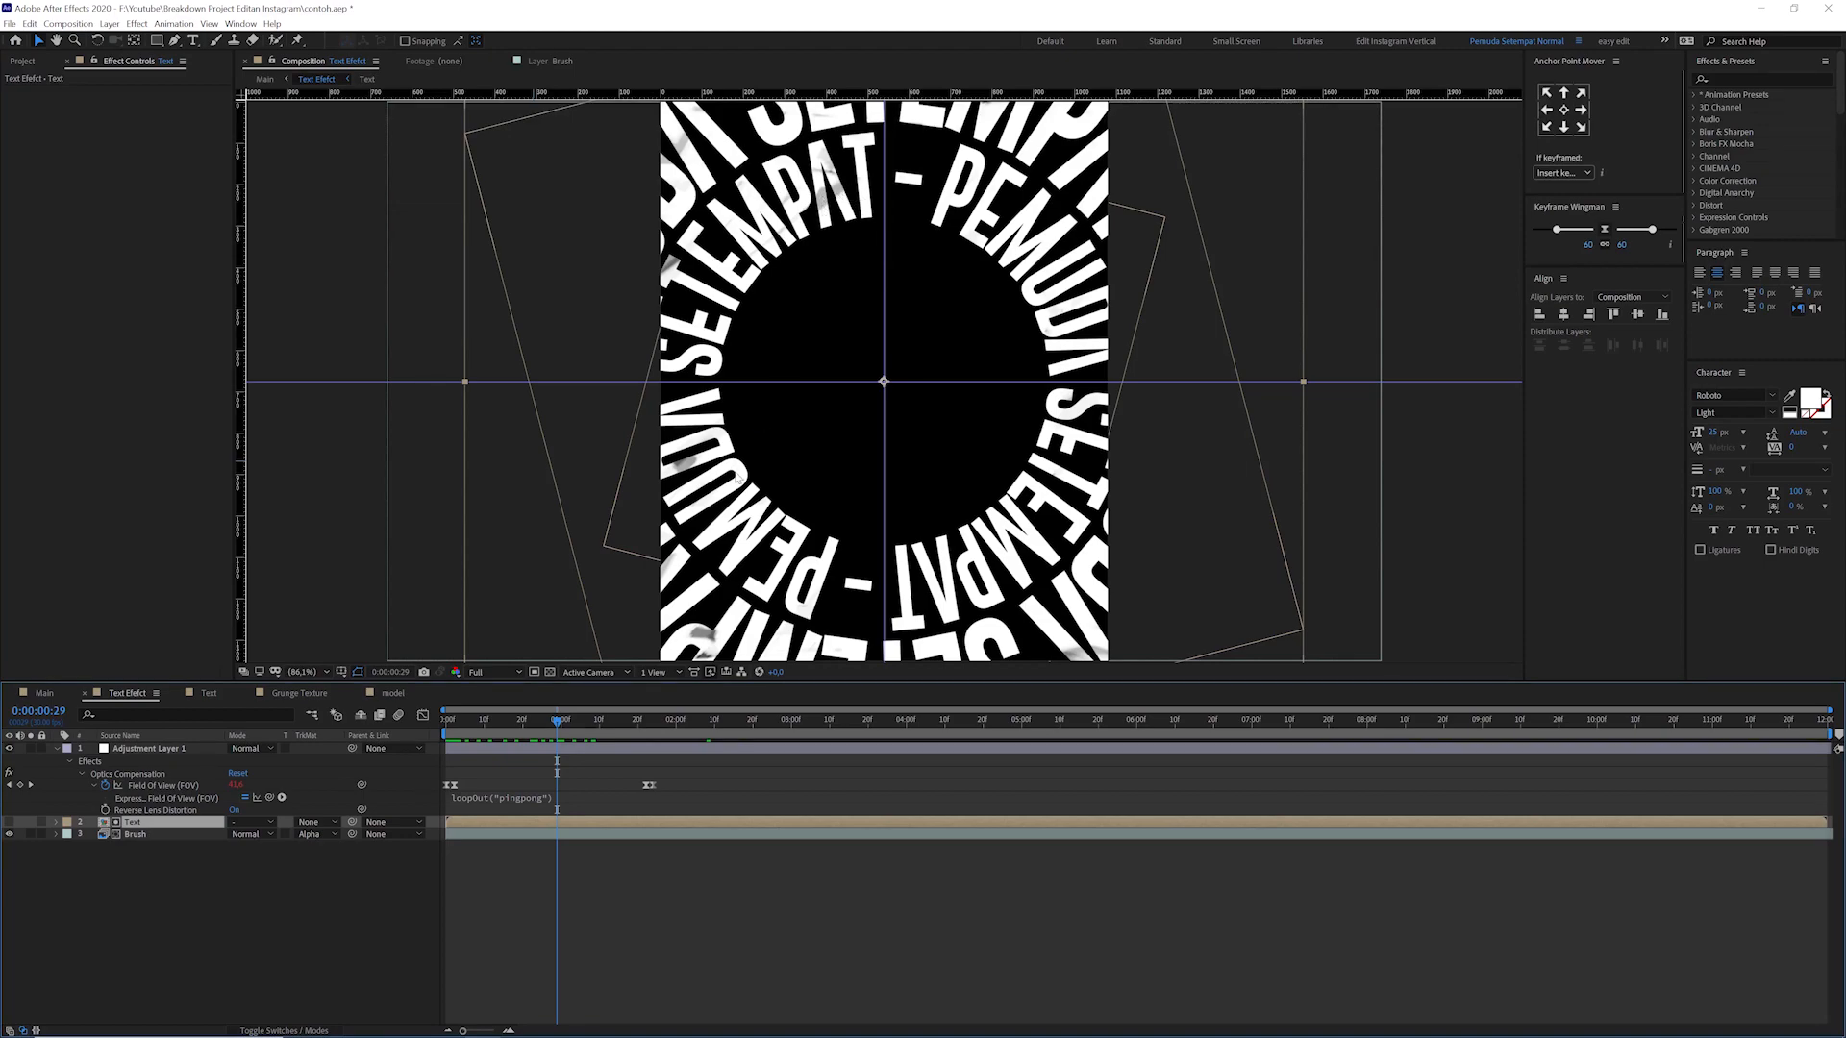
click(349, 918)
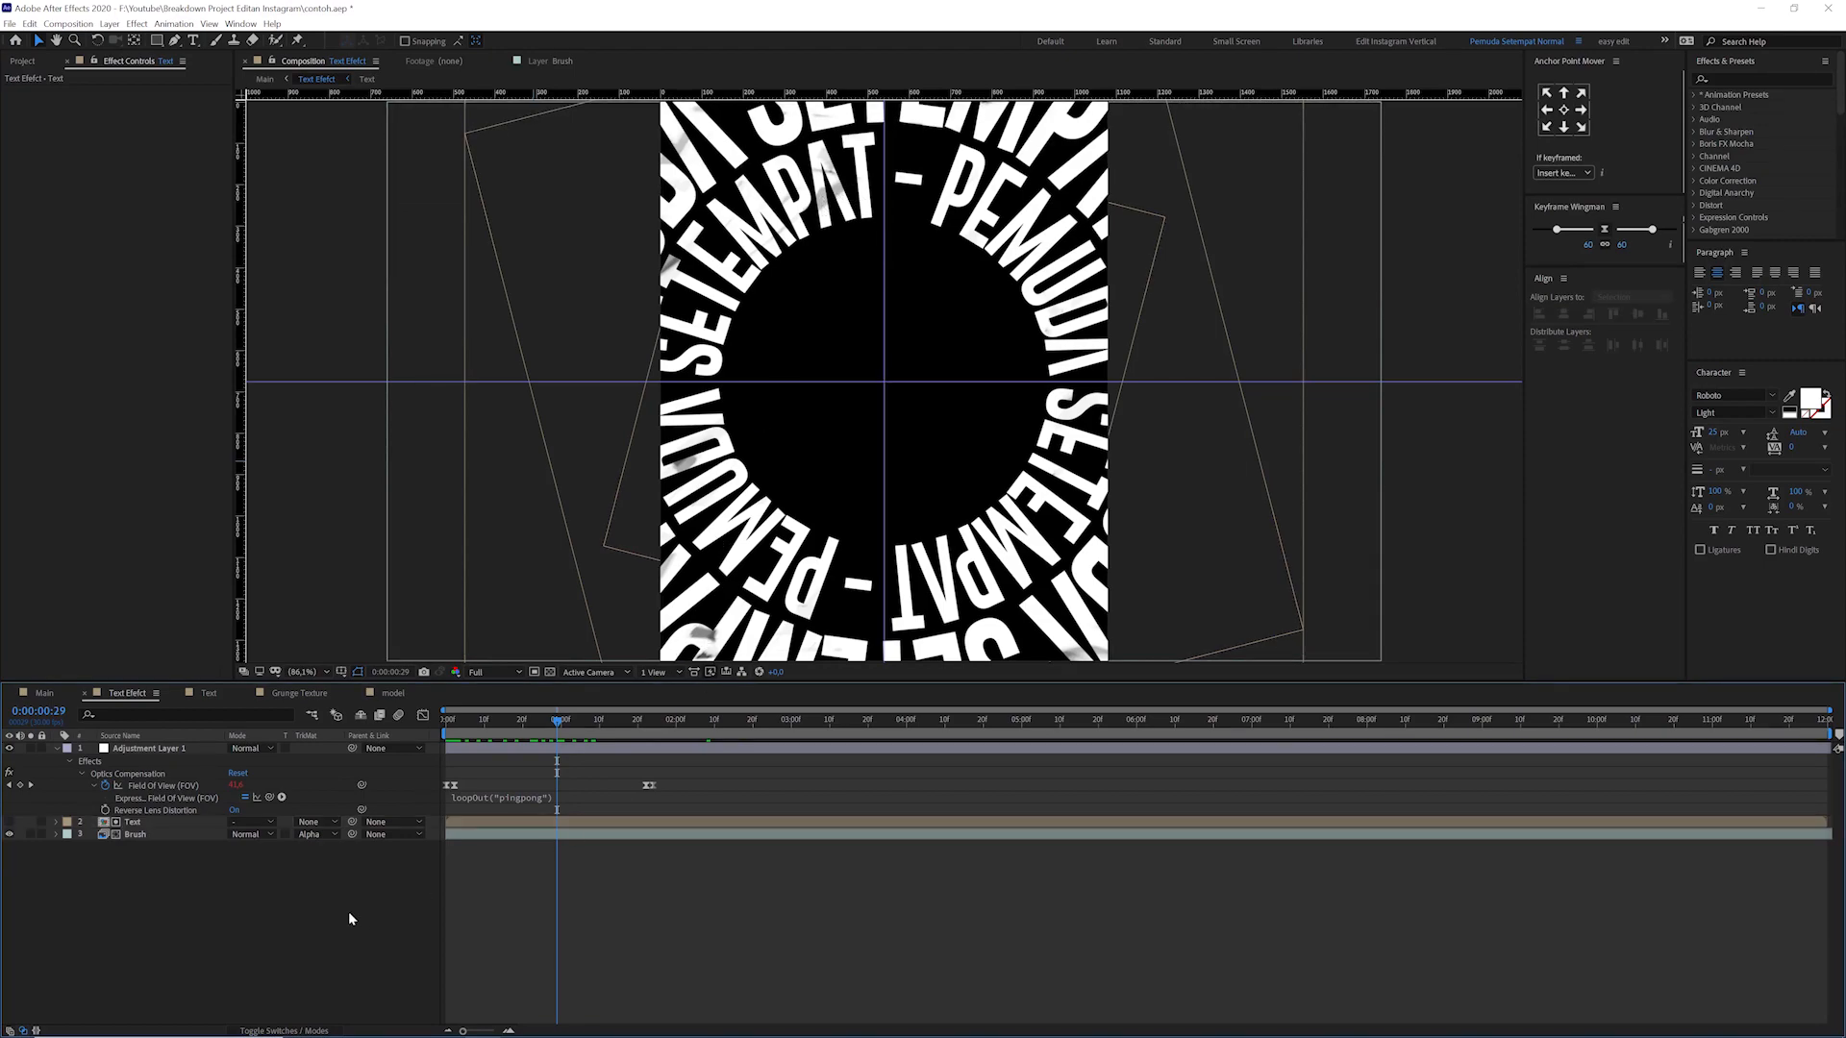
key(space)
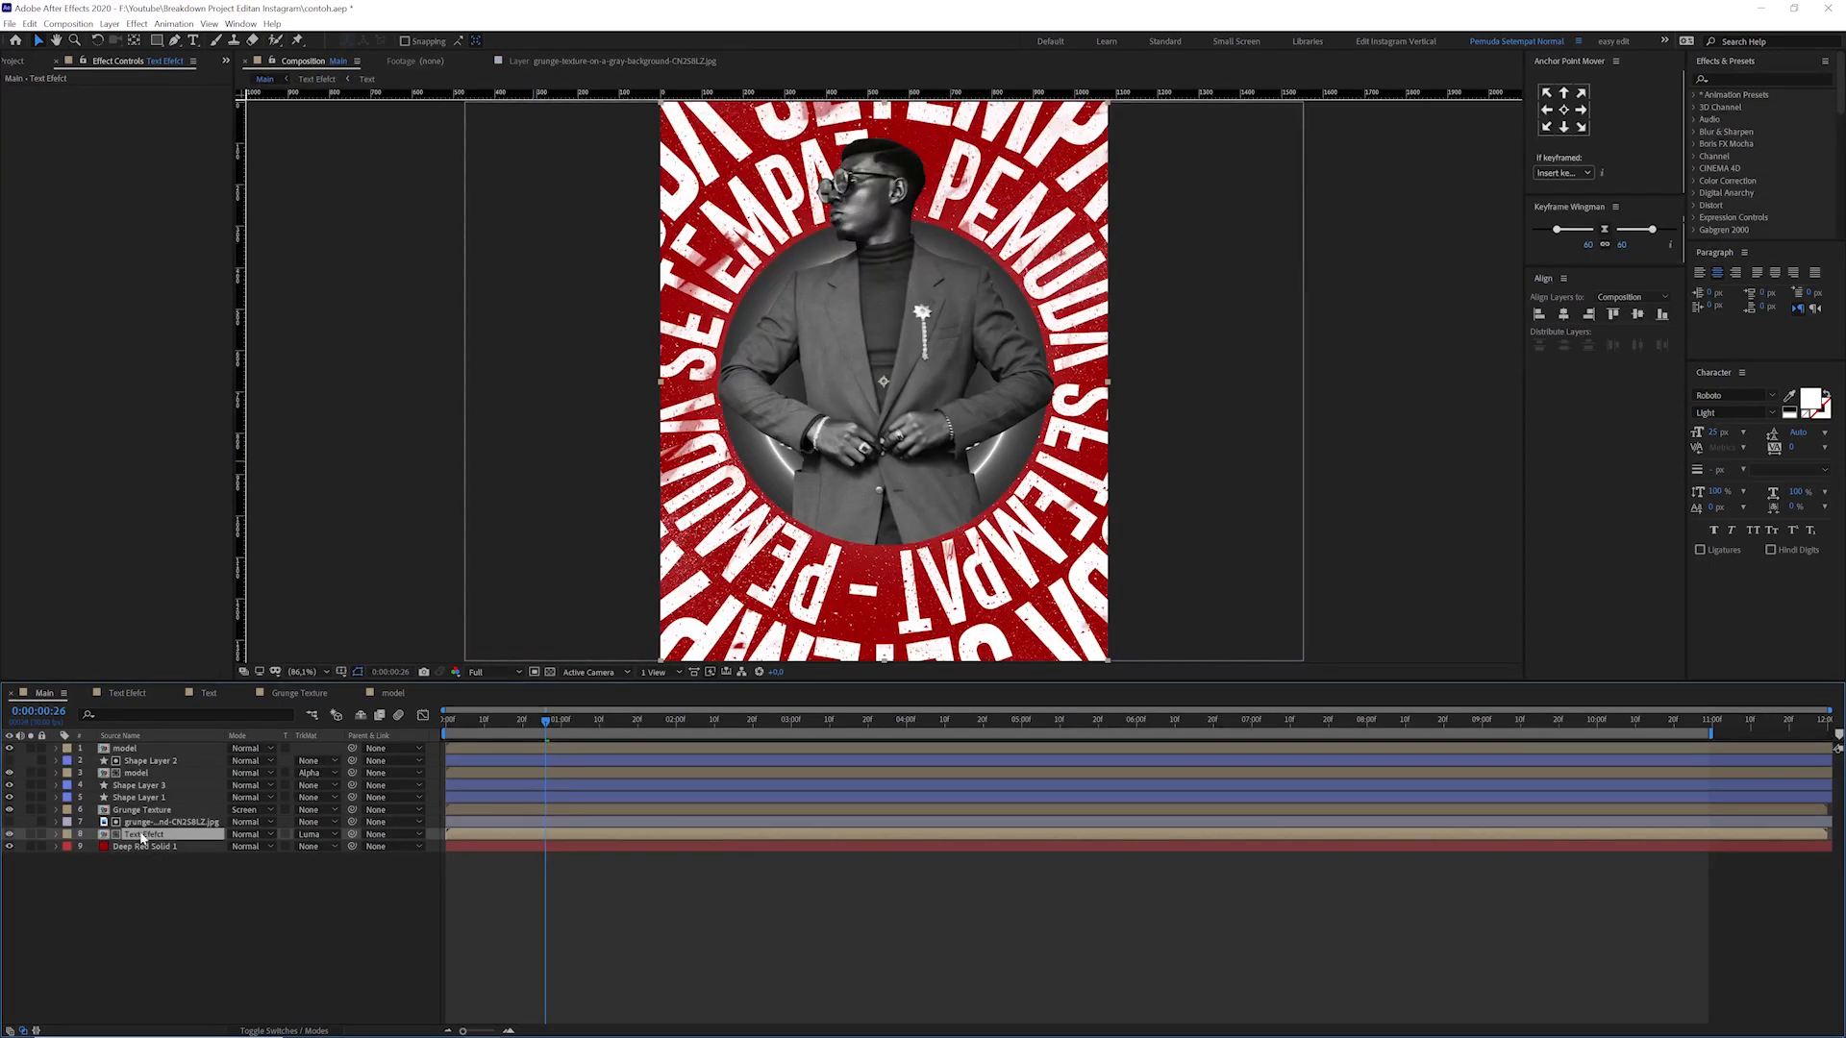
- Solo the Text Efekt layer in the Main comp and inspect the grunge texture on its letters up close
click(146, 824)
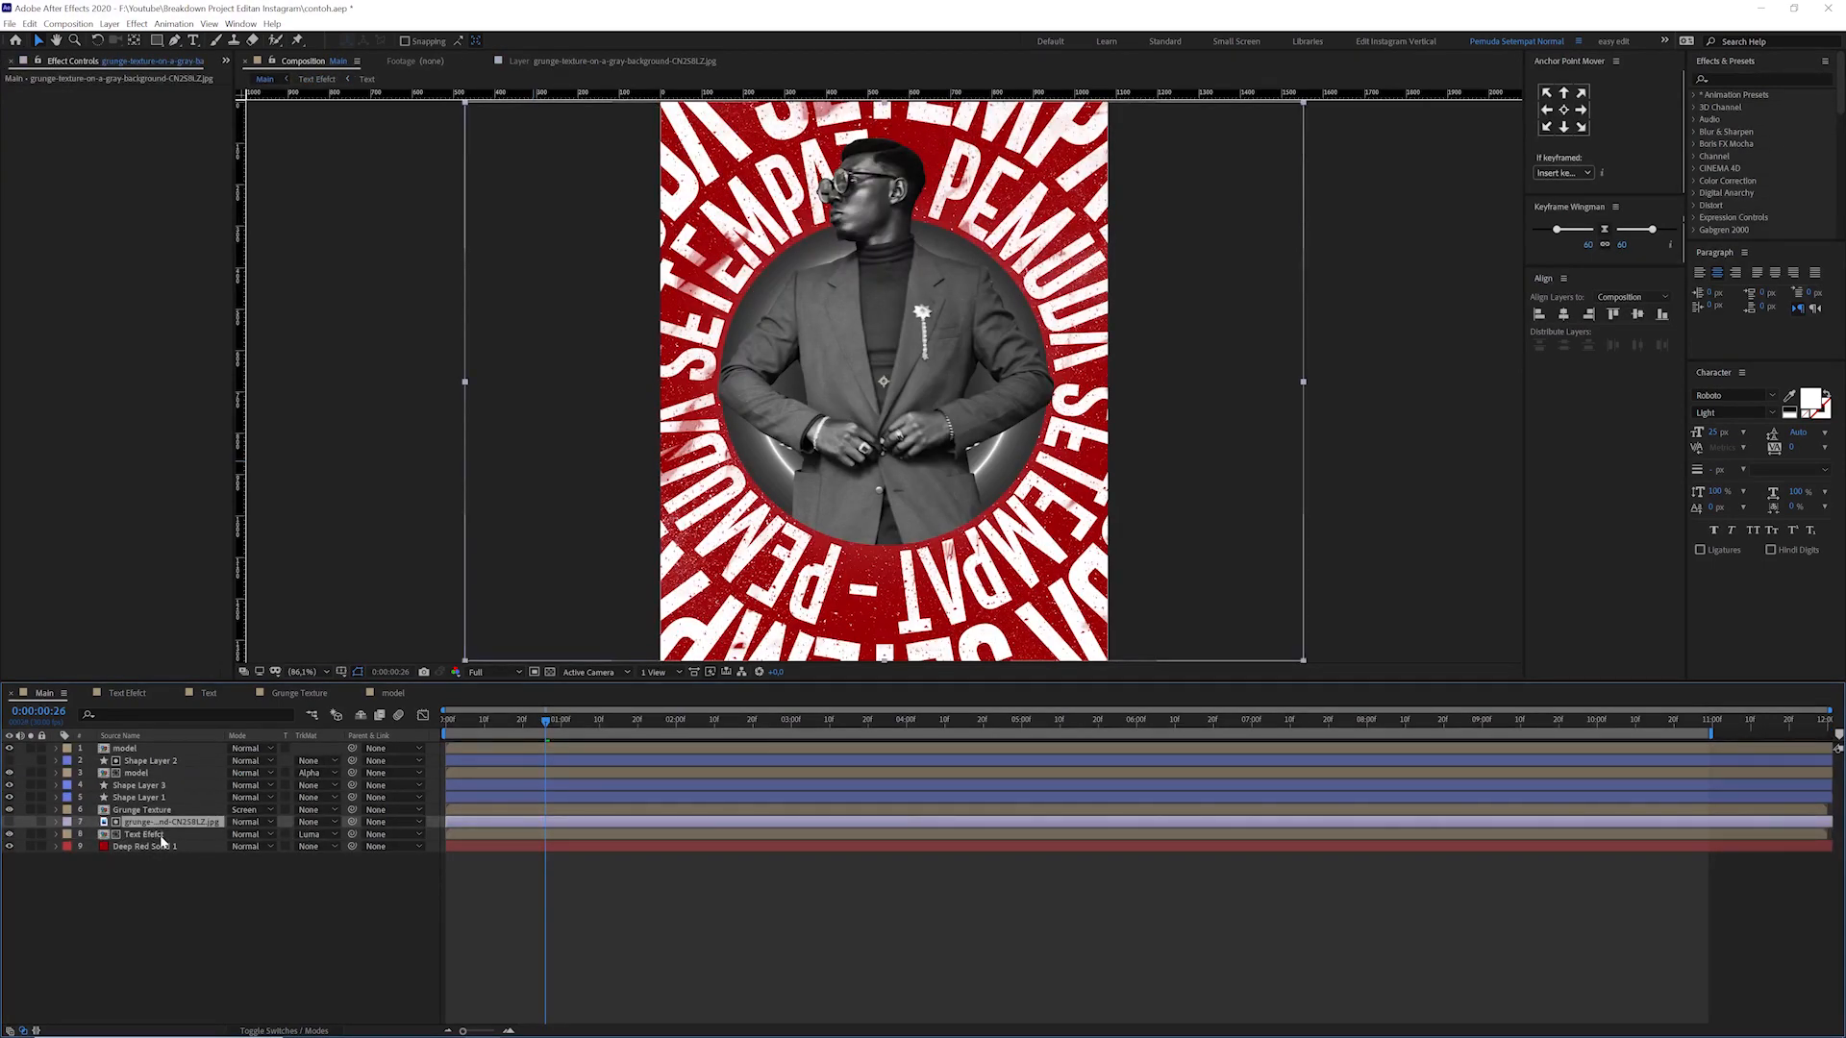
click(32, 834)
scroll(721, 474, up, 3)
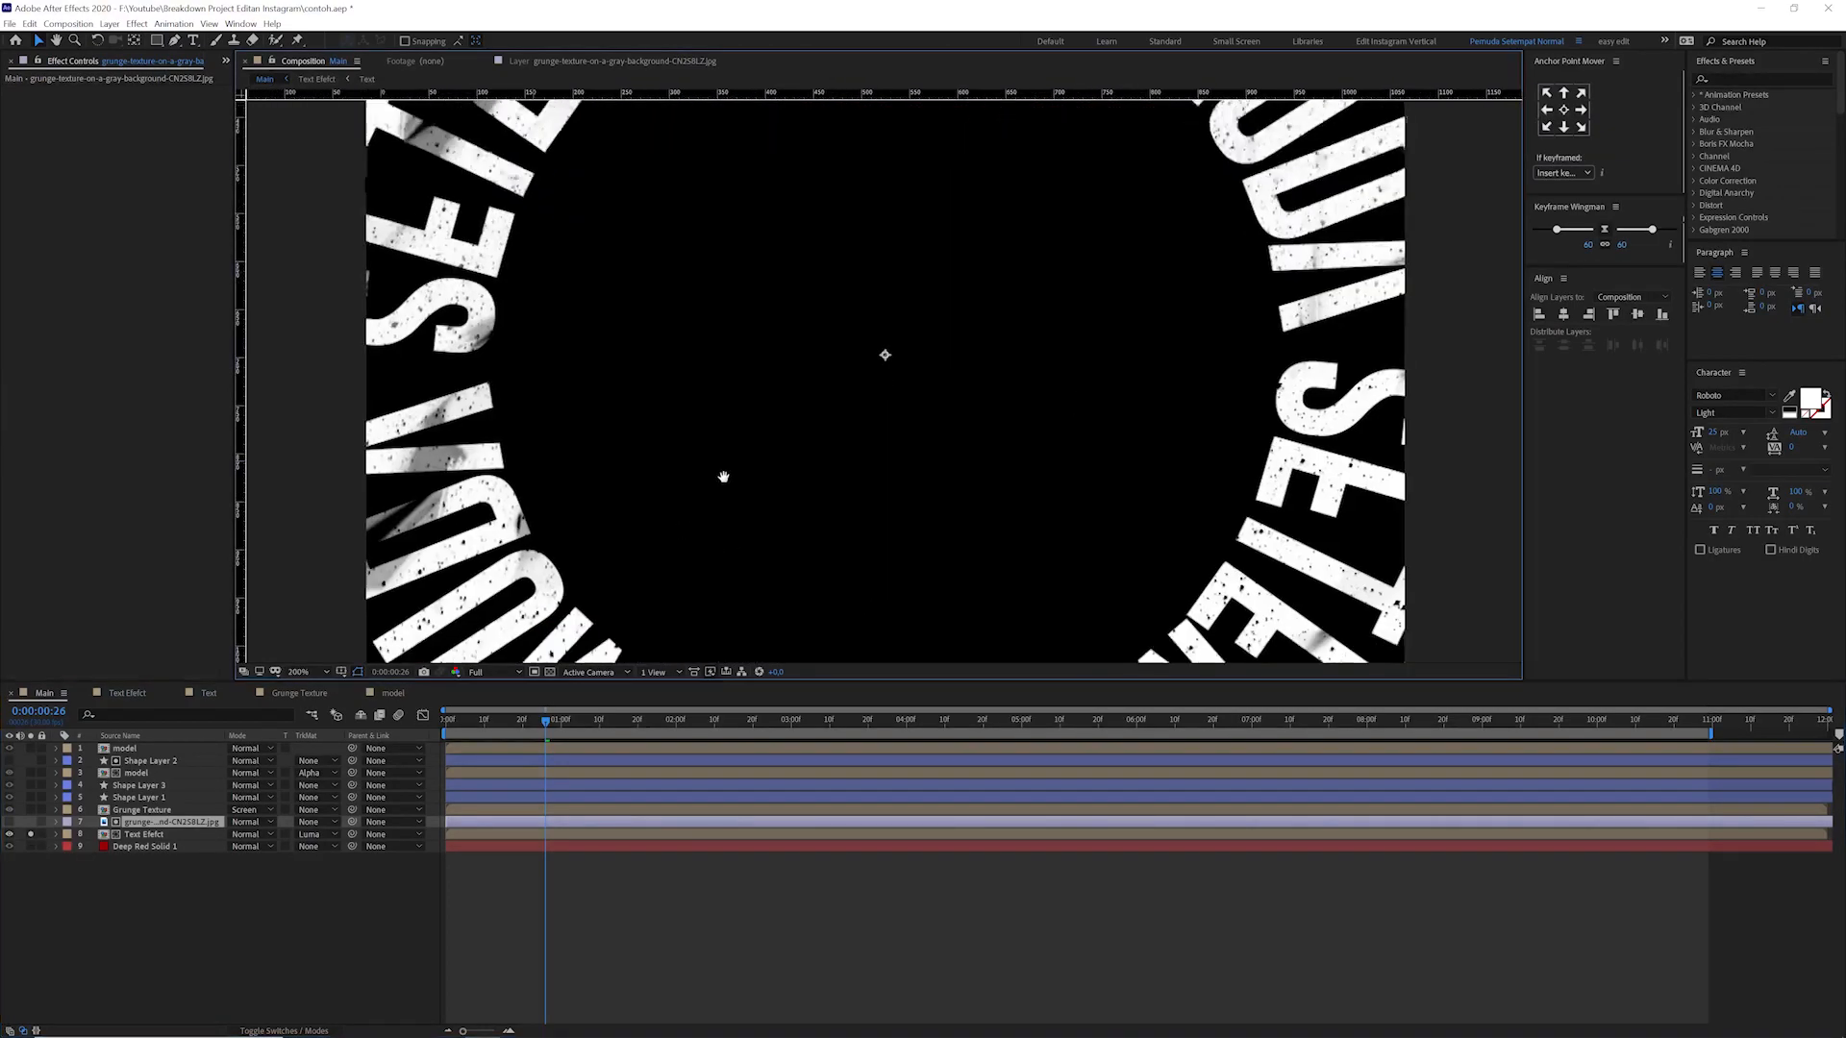
key(v)
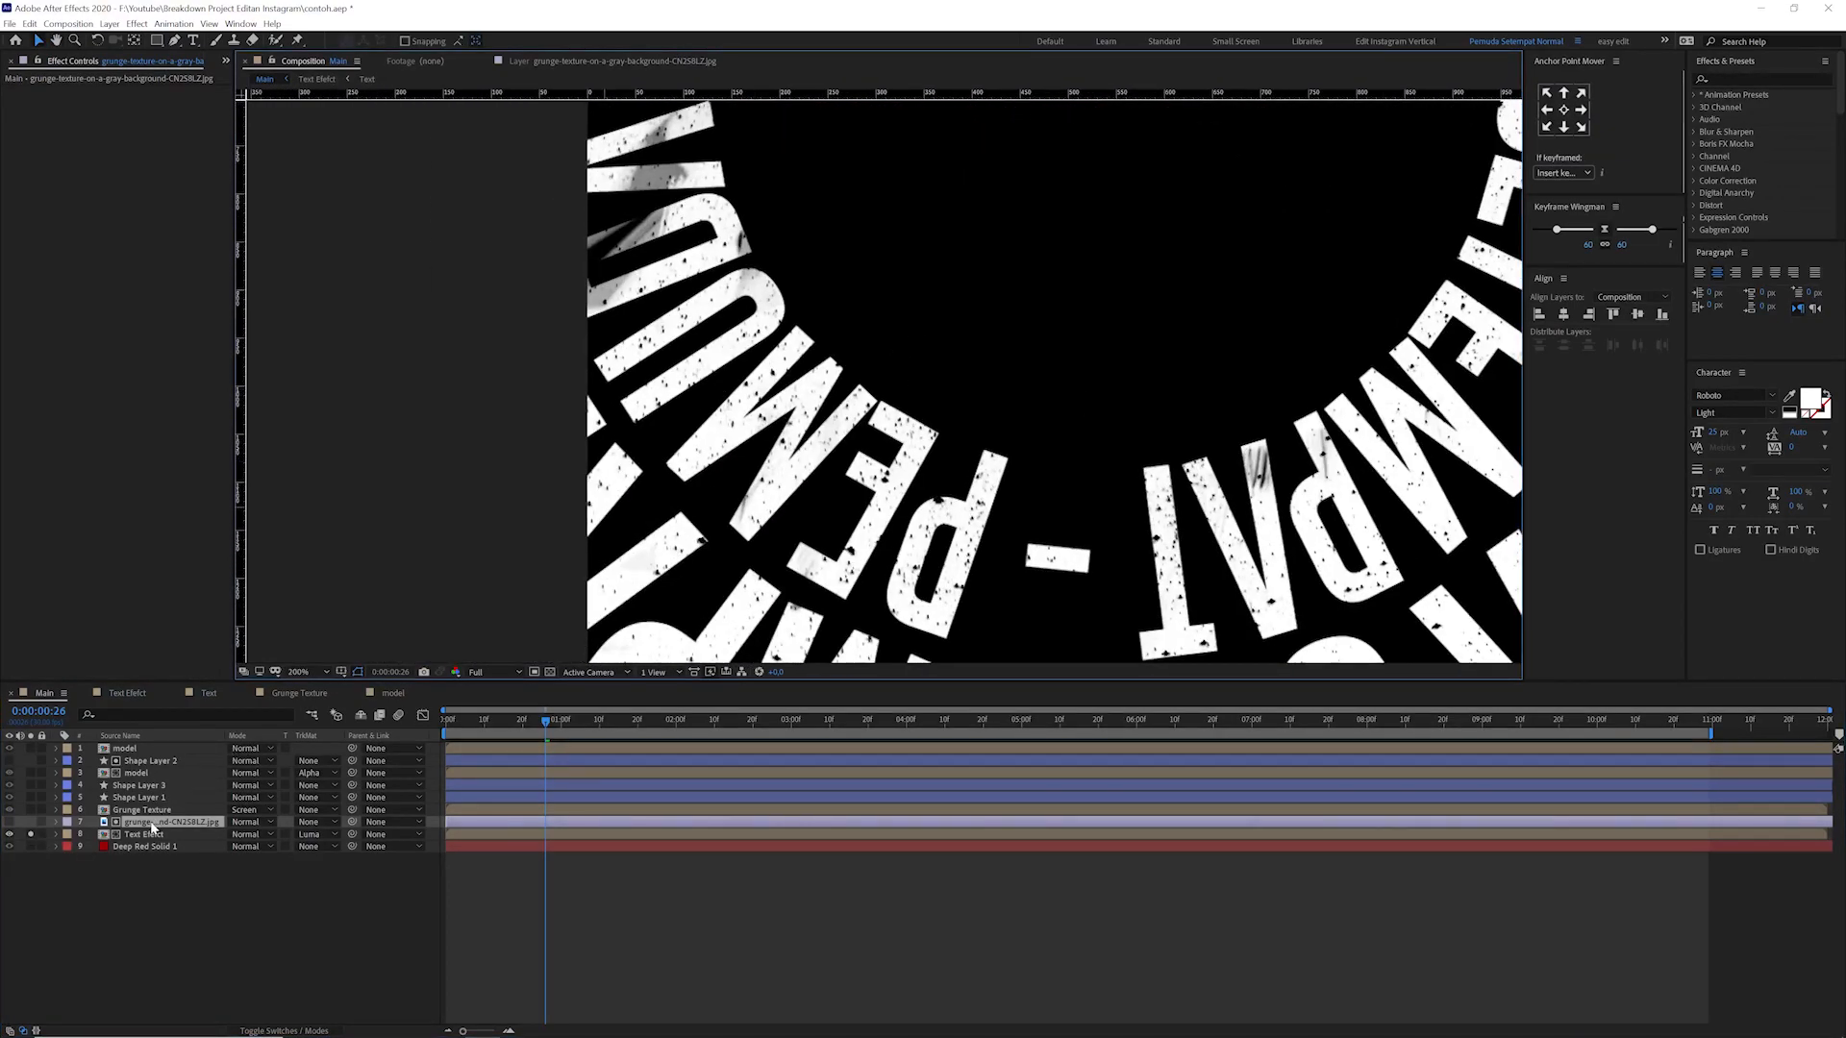
- View the grunge texture image layer on its own and return to the Main composition view
double_click(152, 824)
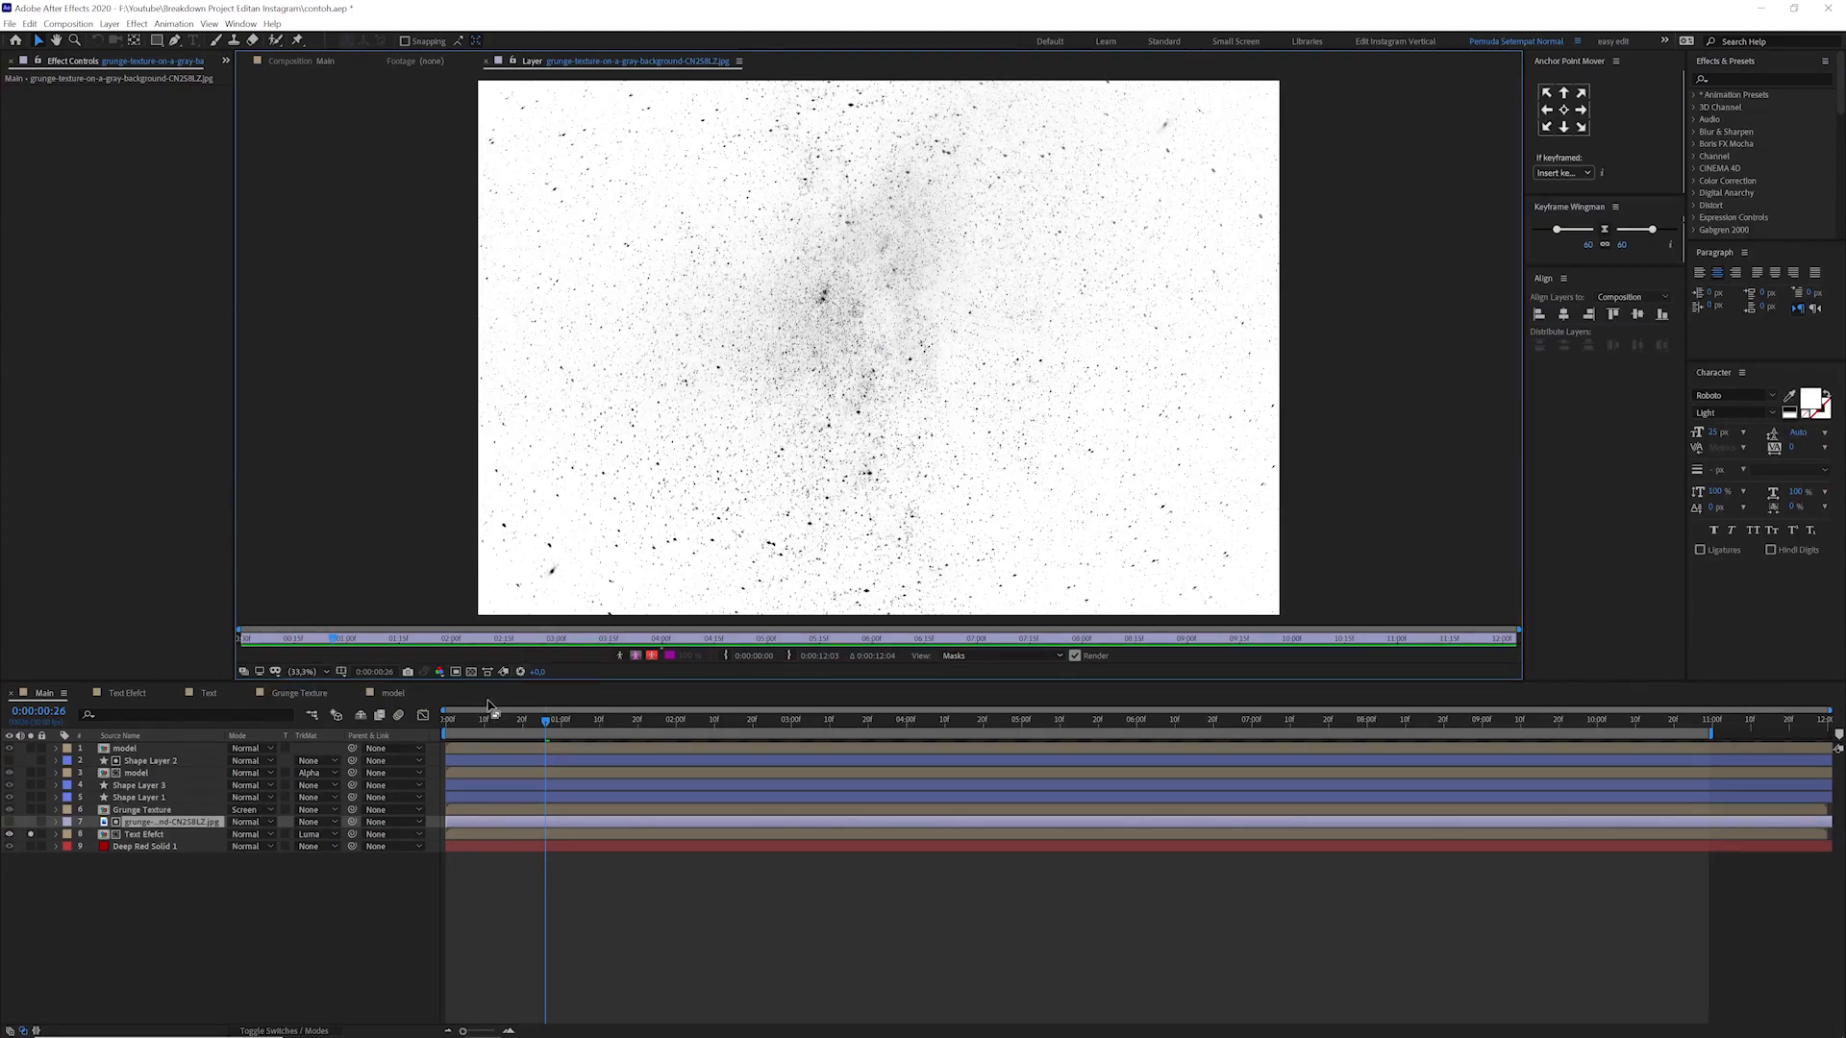
click(146, 835)
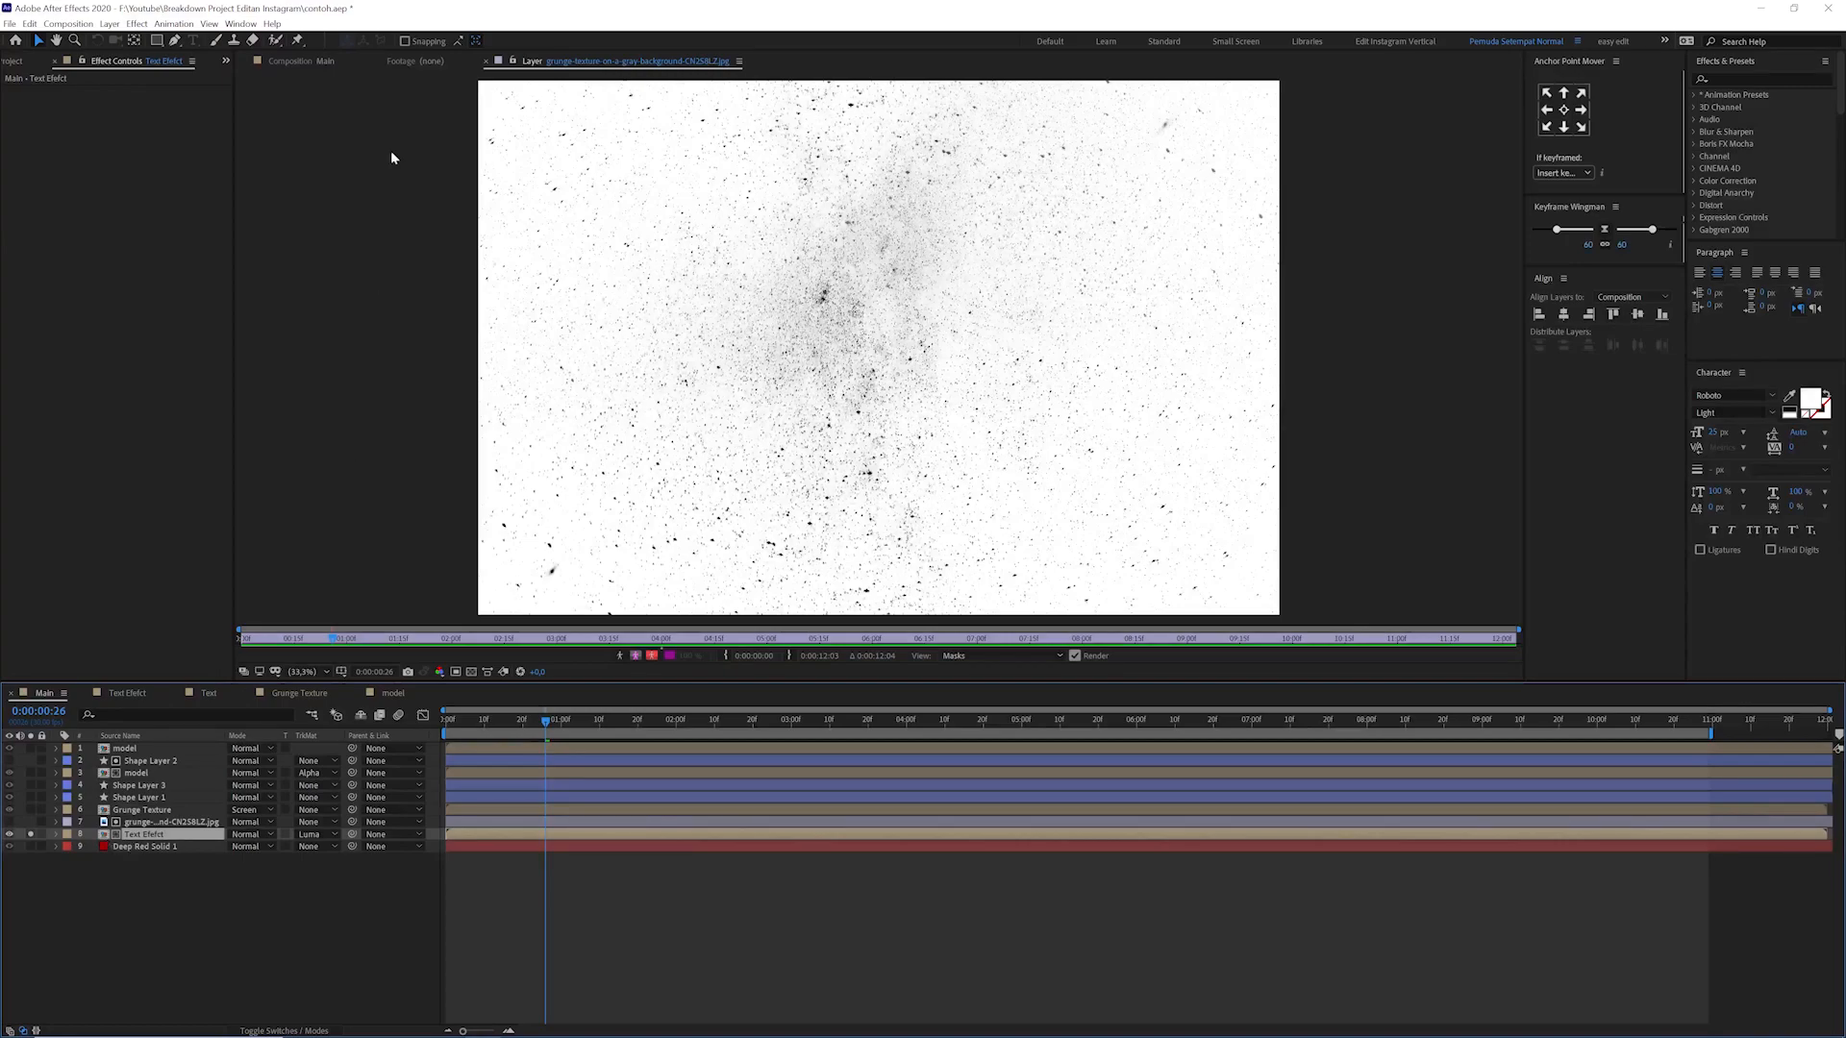
click(301, 60)
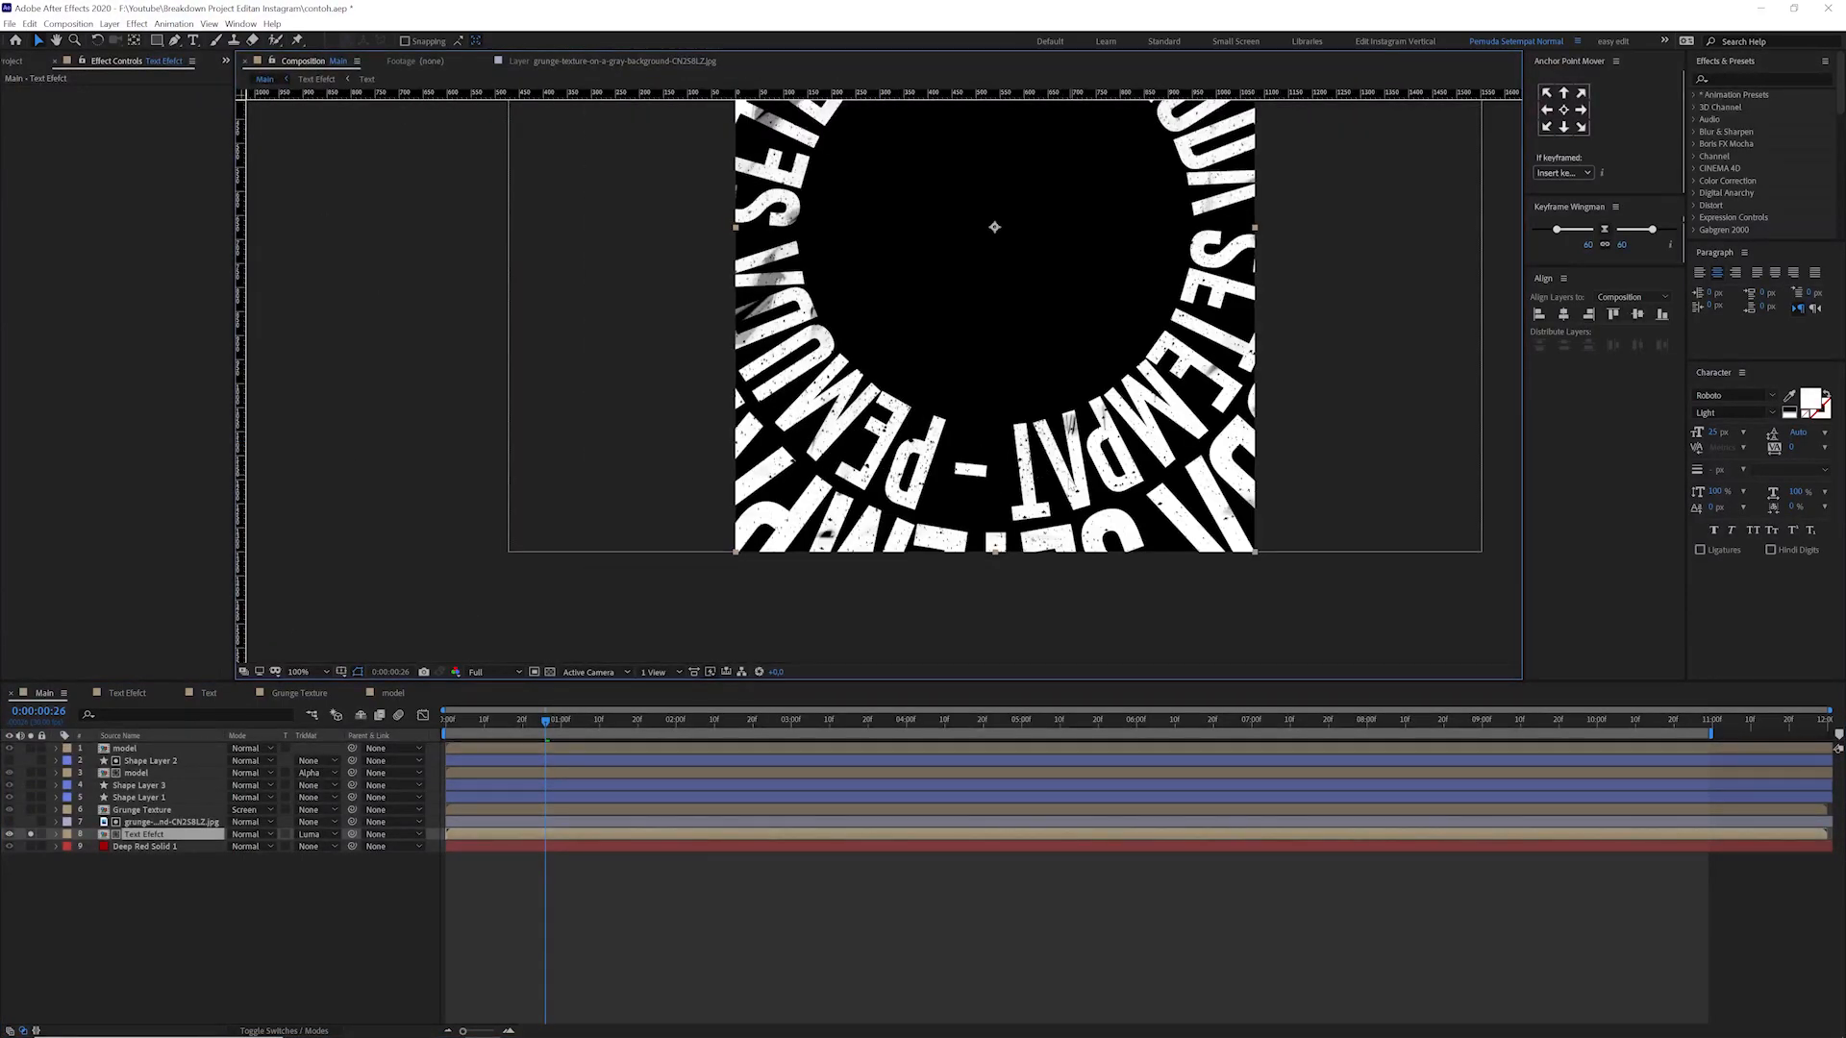
- Try Text Efekt with No Track Matte to compare the lettering, and restore its Luma Matte from the grunge texture image
click(325, 835)
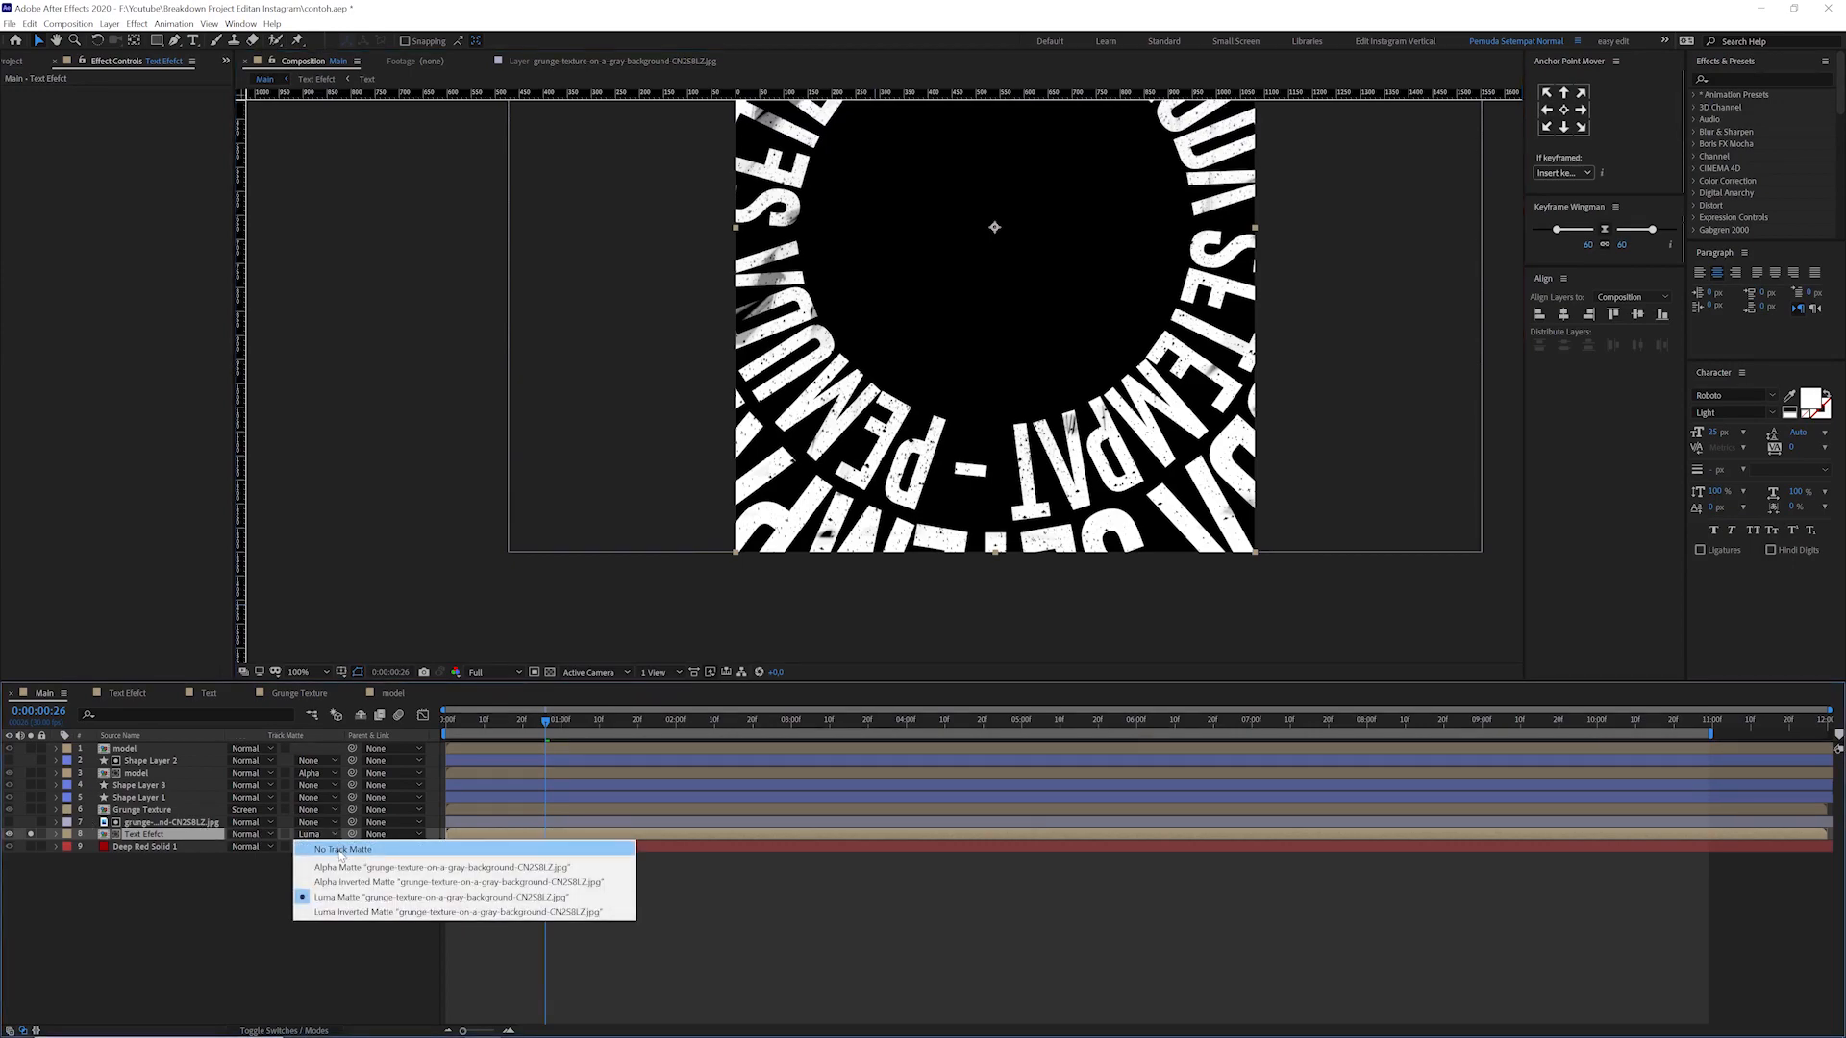
click(337, 845)
scroll(908, 471, down, 2)
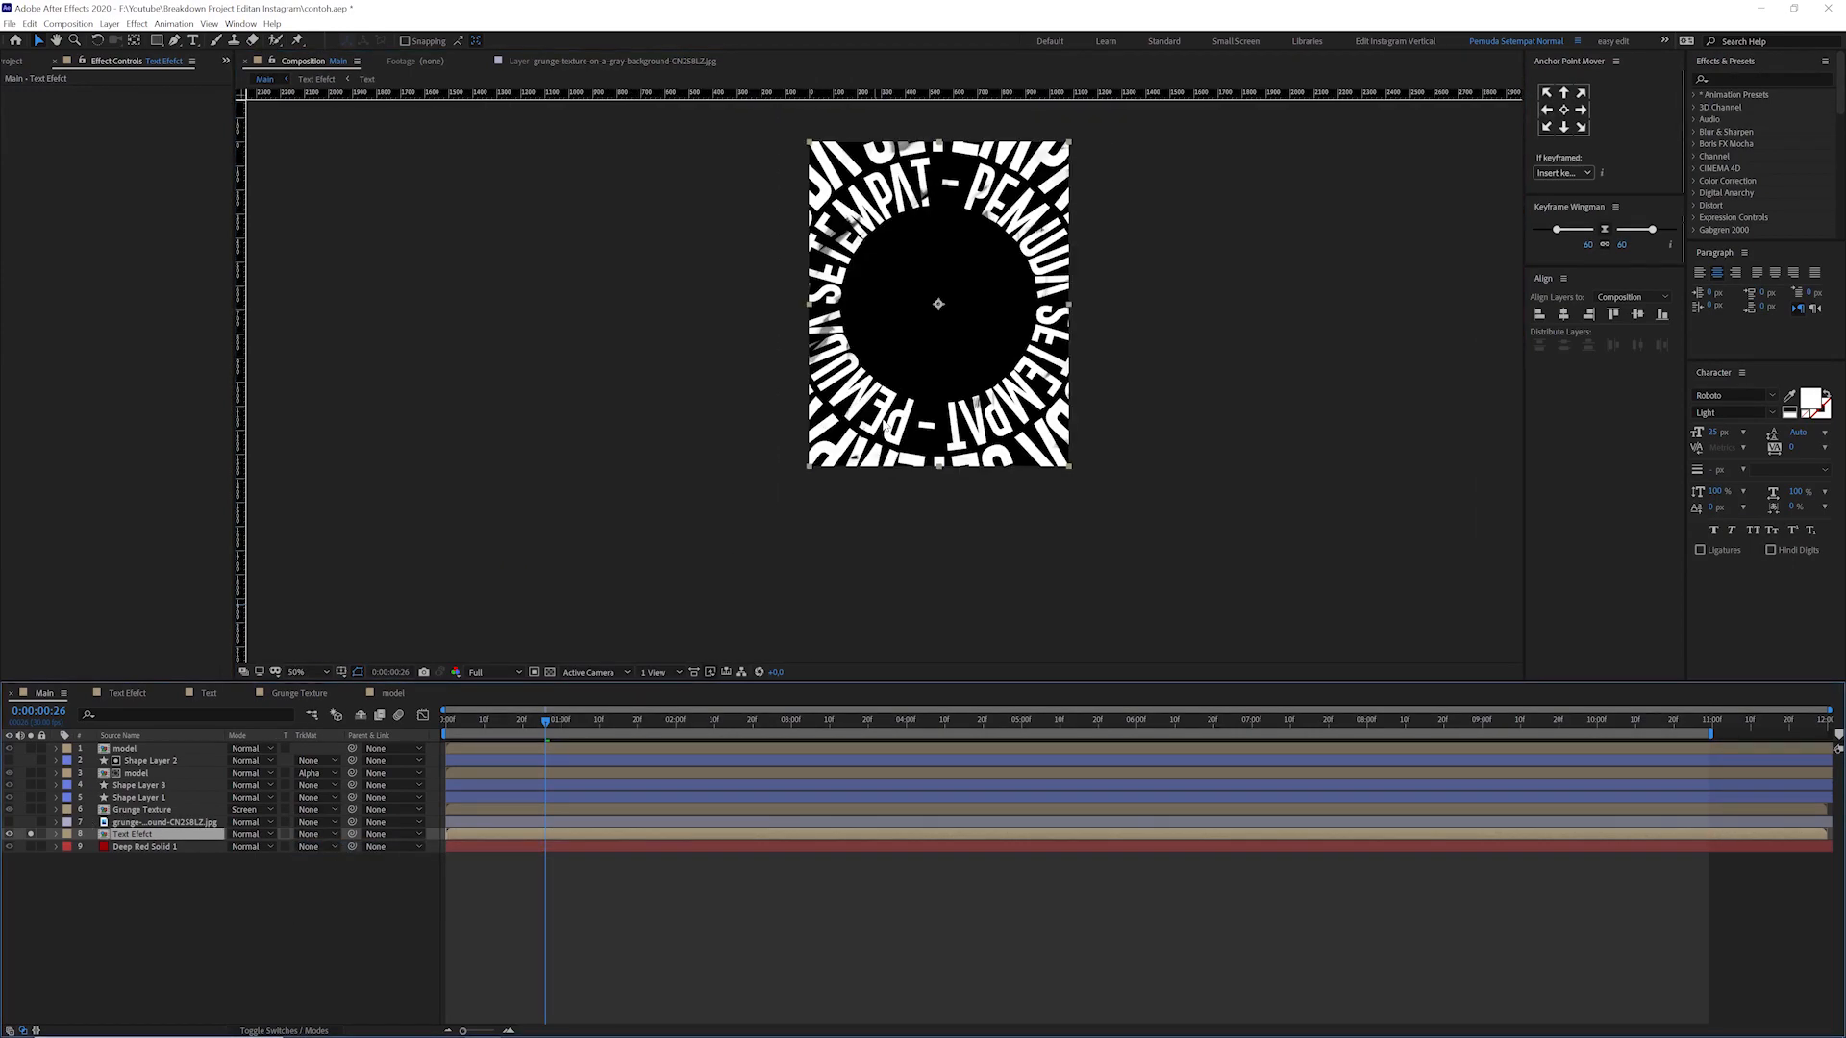
key(alt+slash)
click(317, 835)
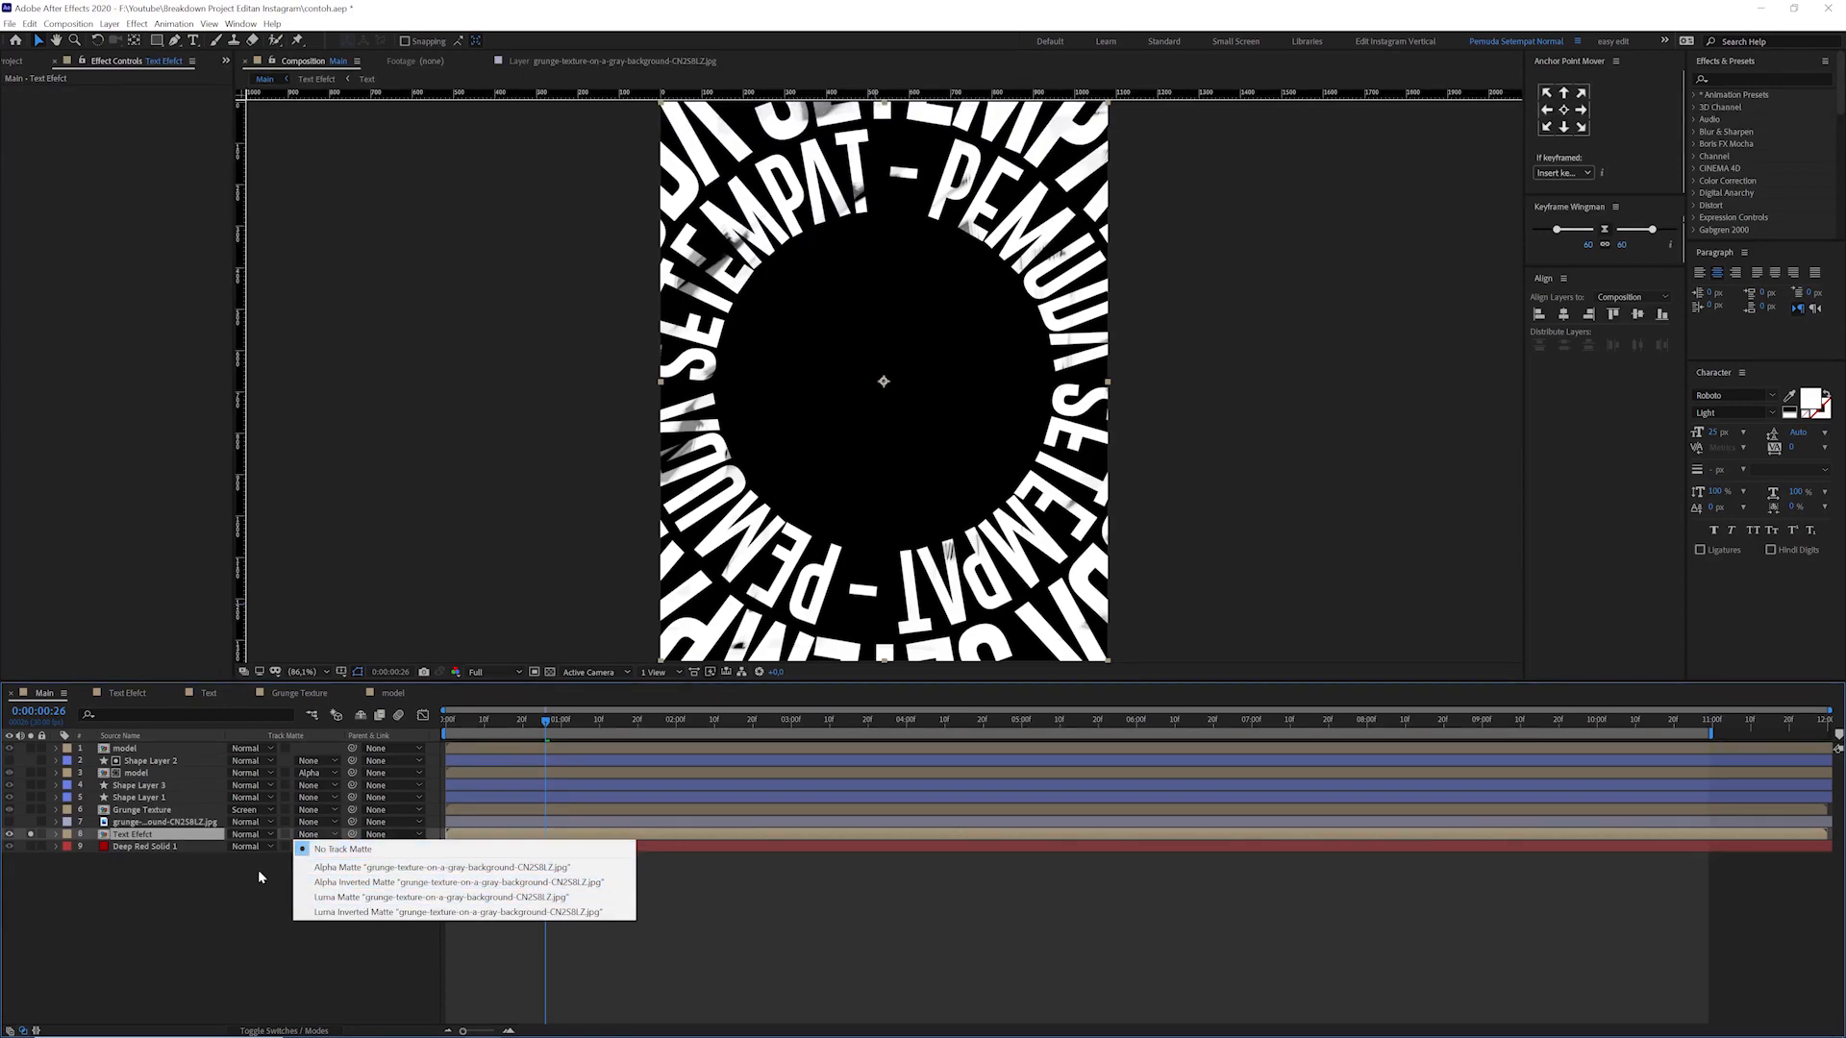
click(137, 824)
click(312, 835)
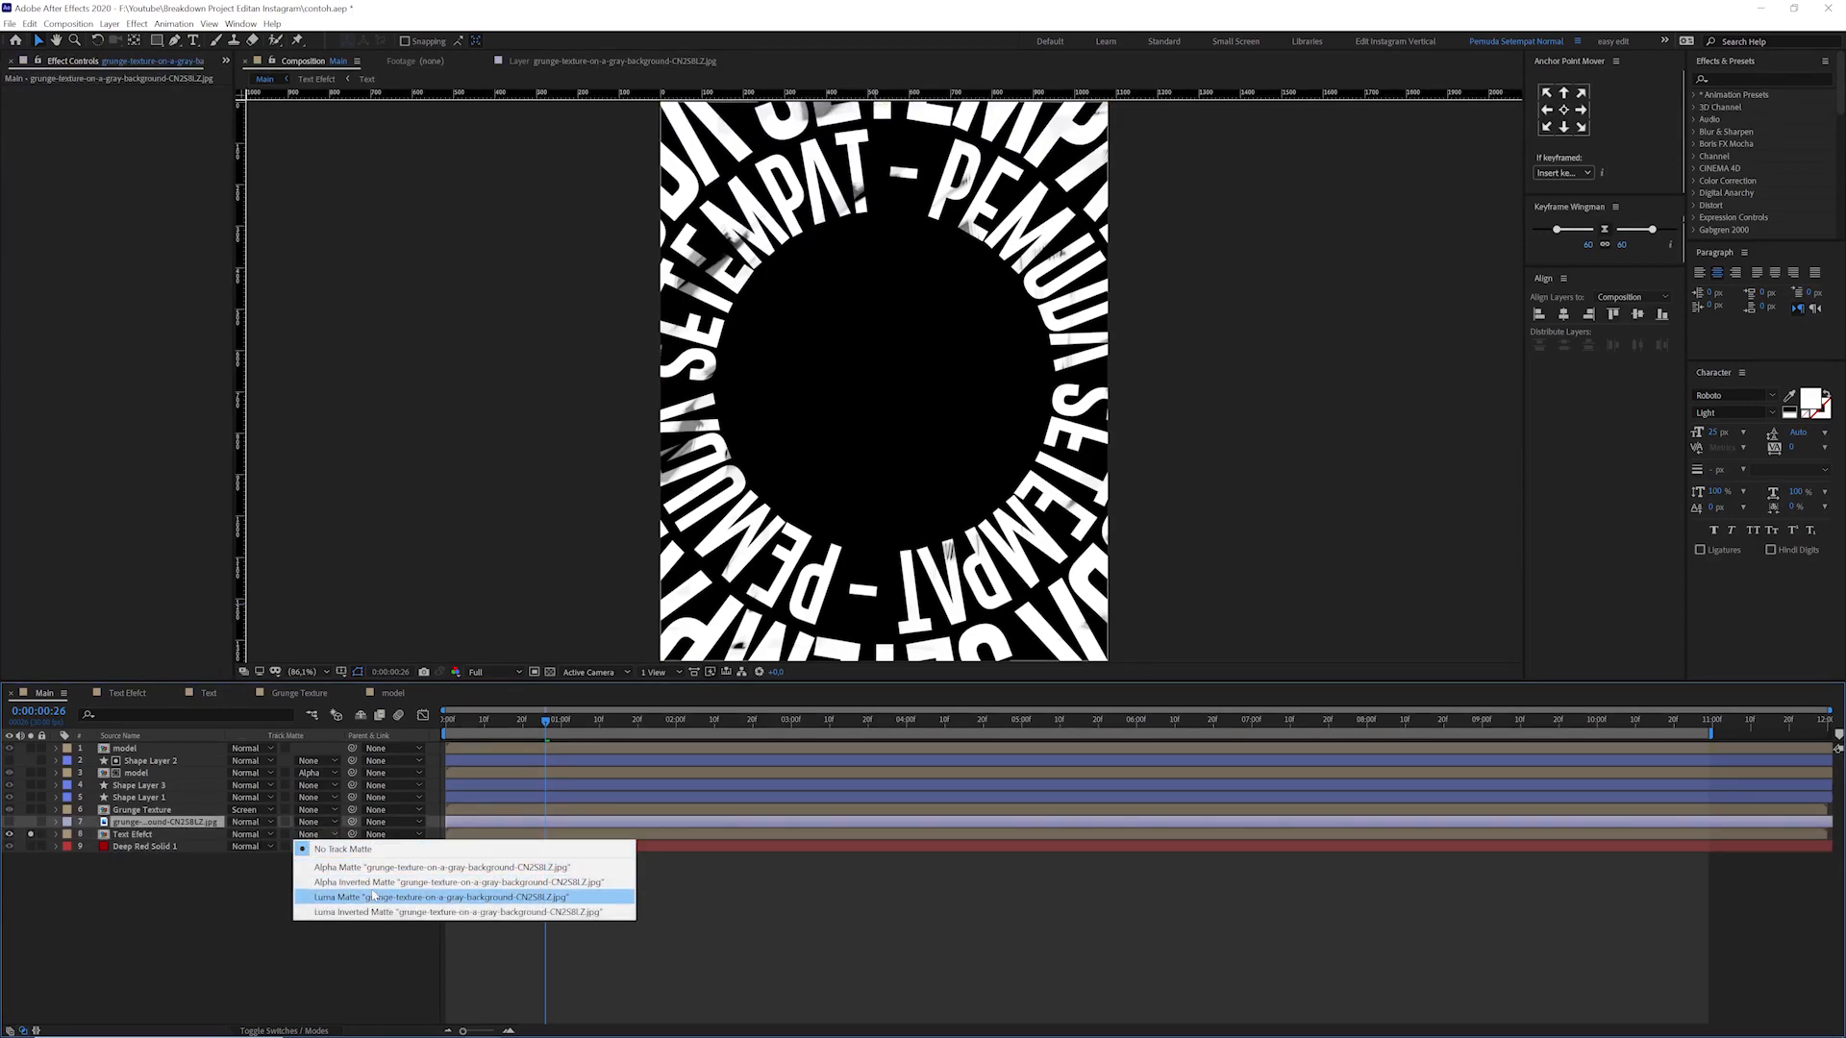
click(372, 898)
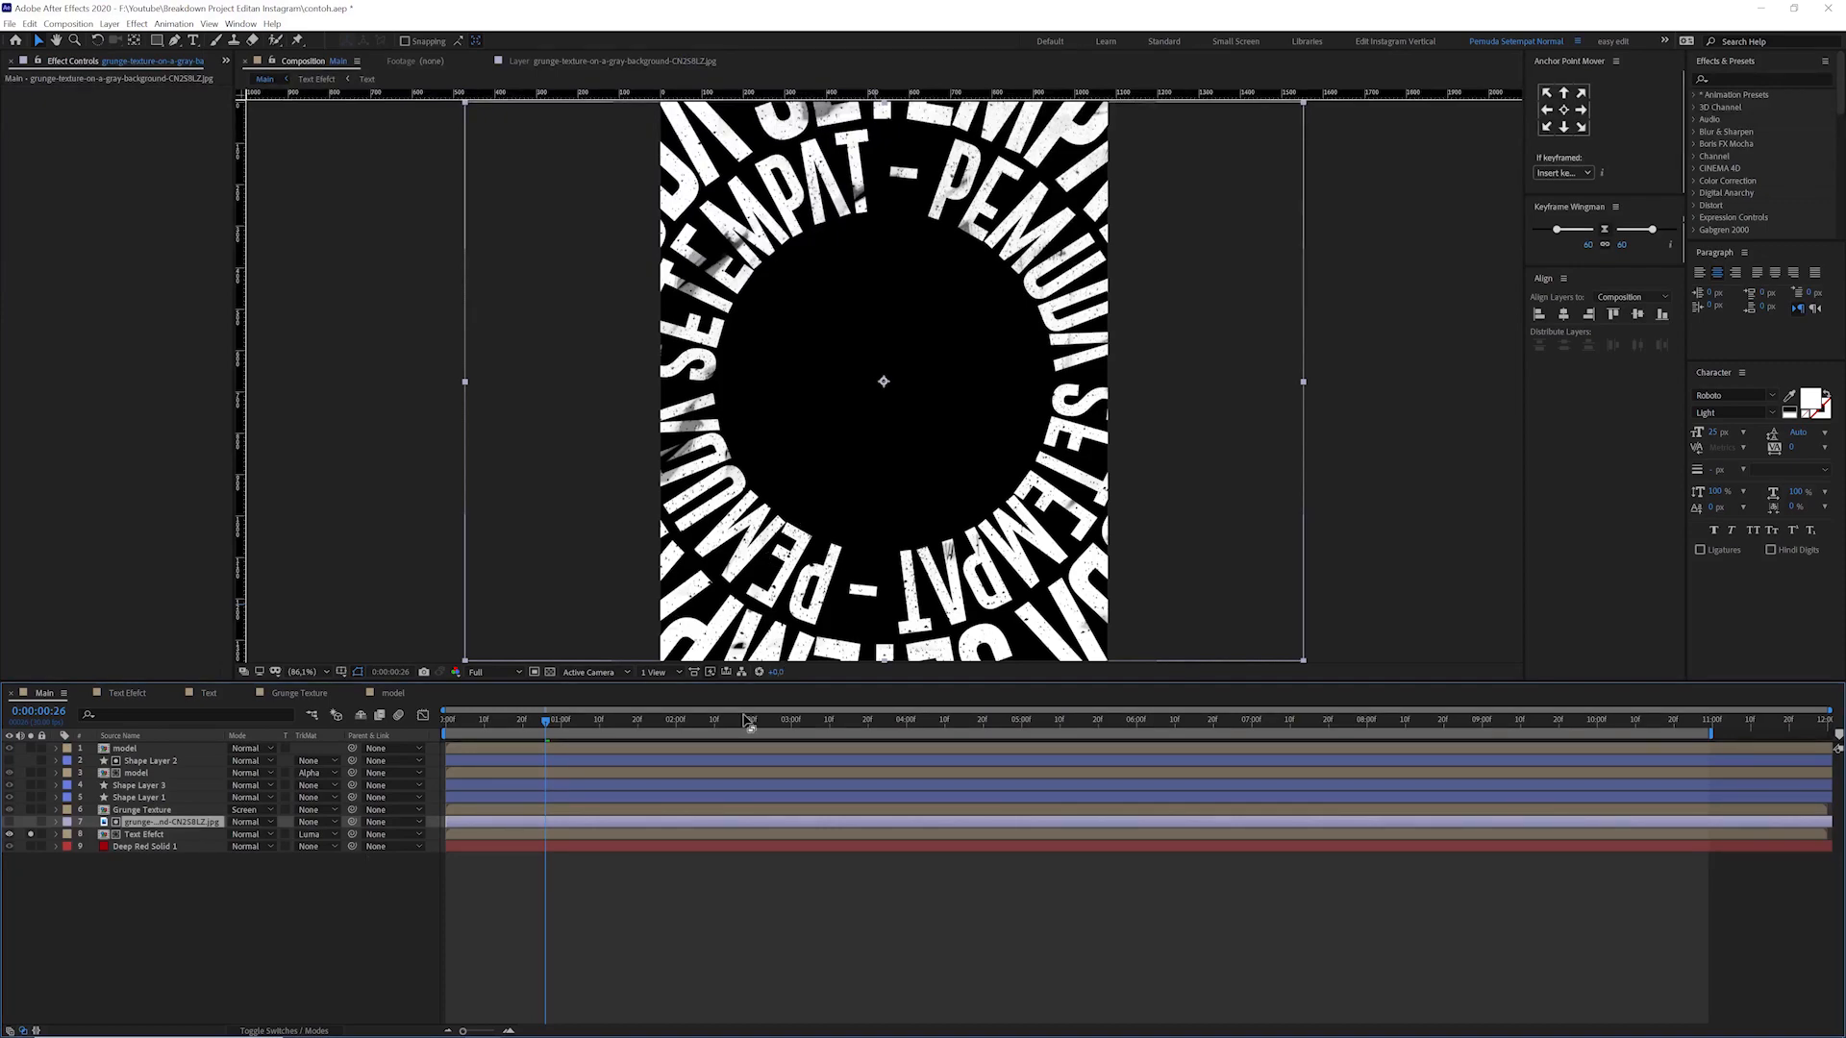
- Review the track matte options for Text Efekt against the grunge image layer above it, keeping Luma Matte
click(152, 835)
click(144, 822)
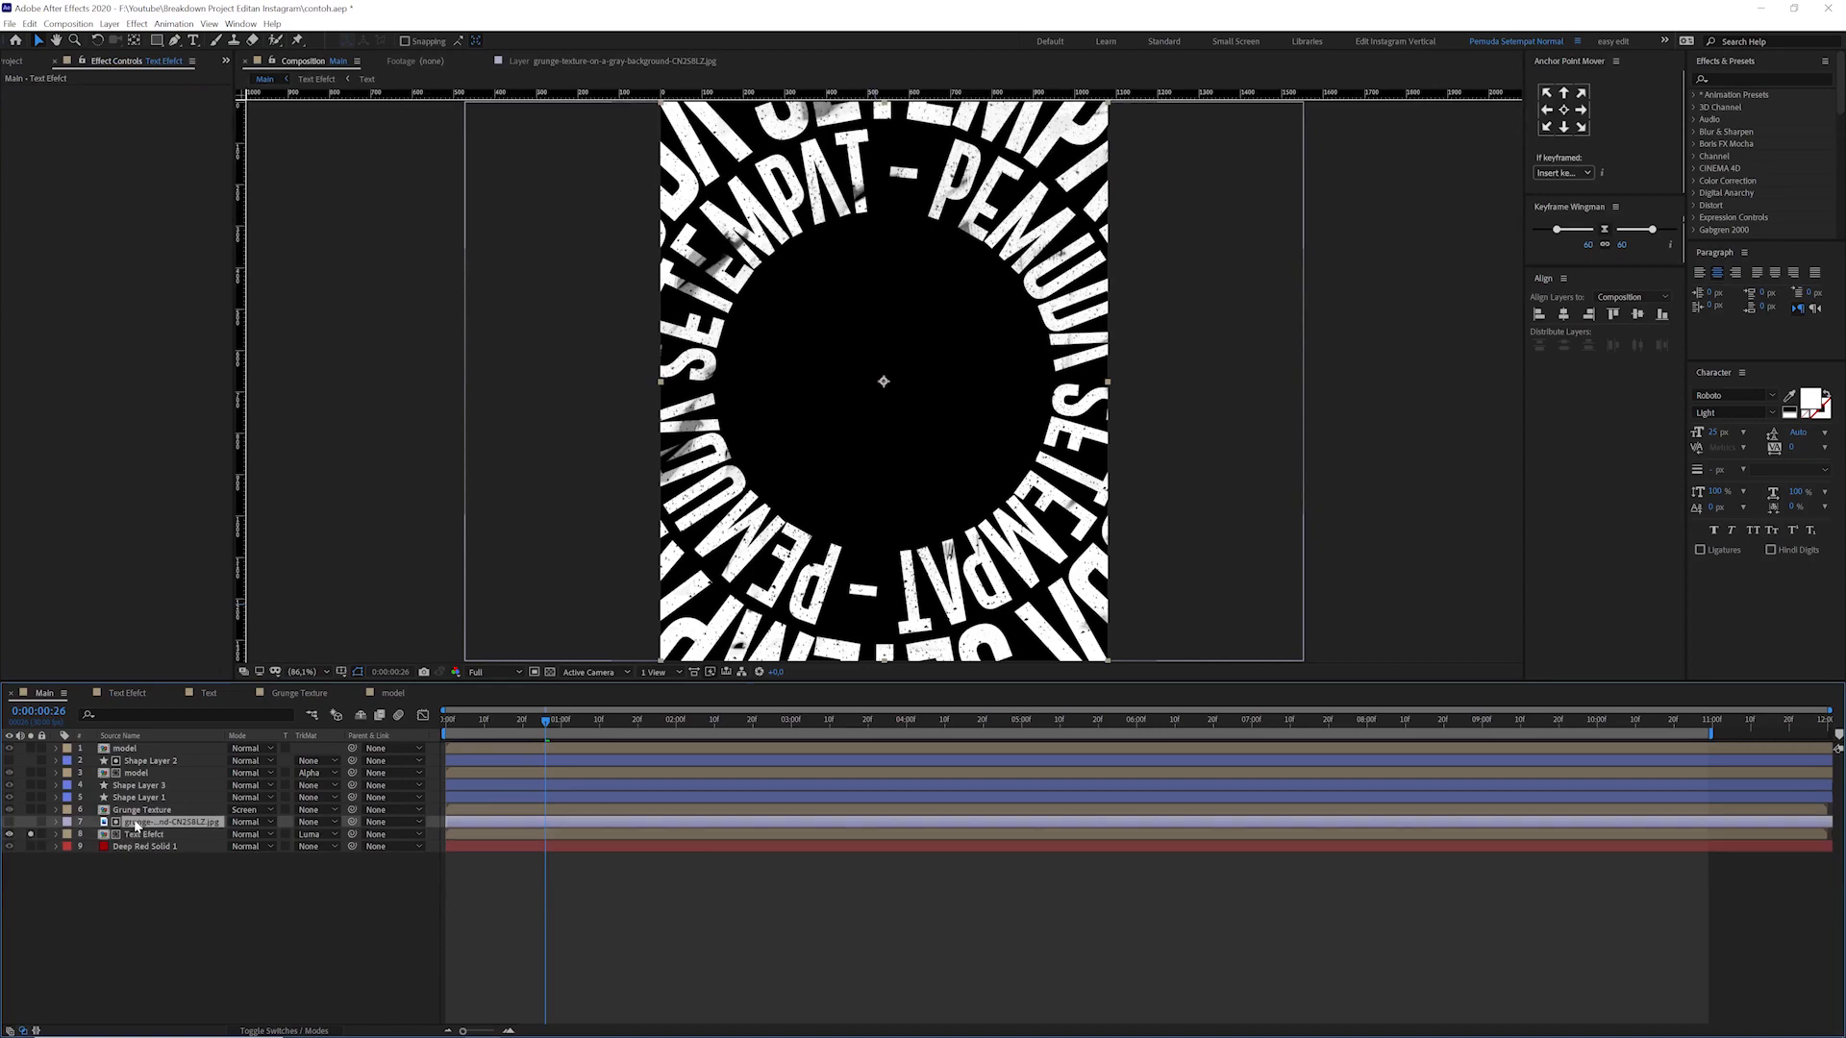
click(309, 835)
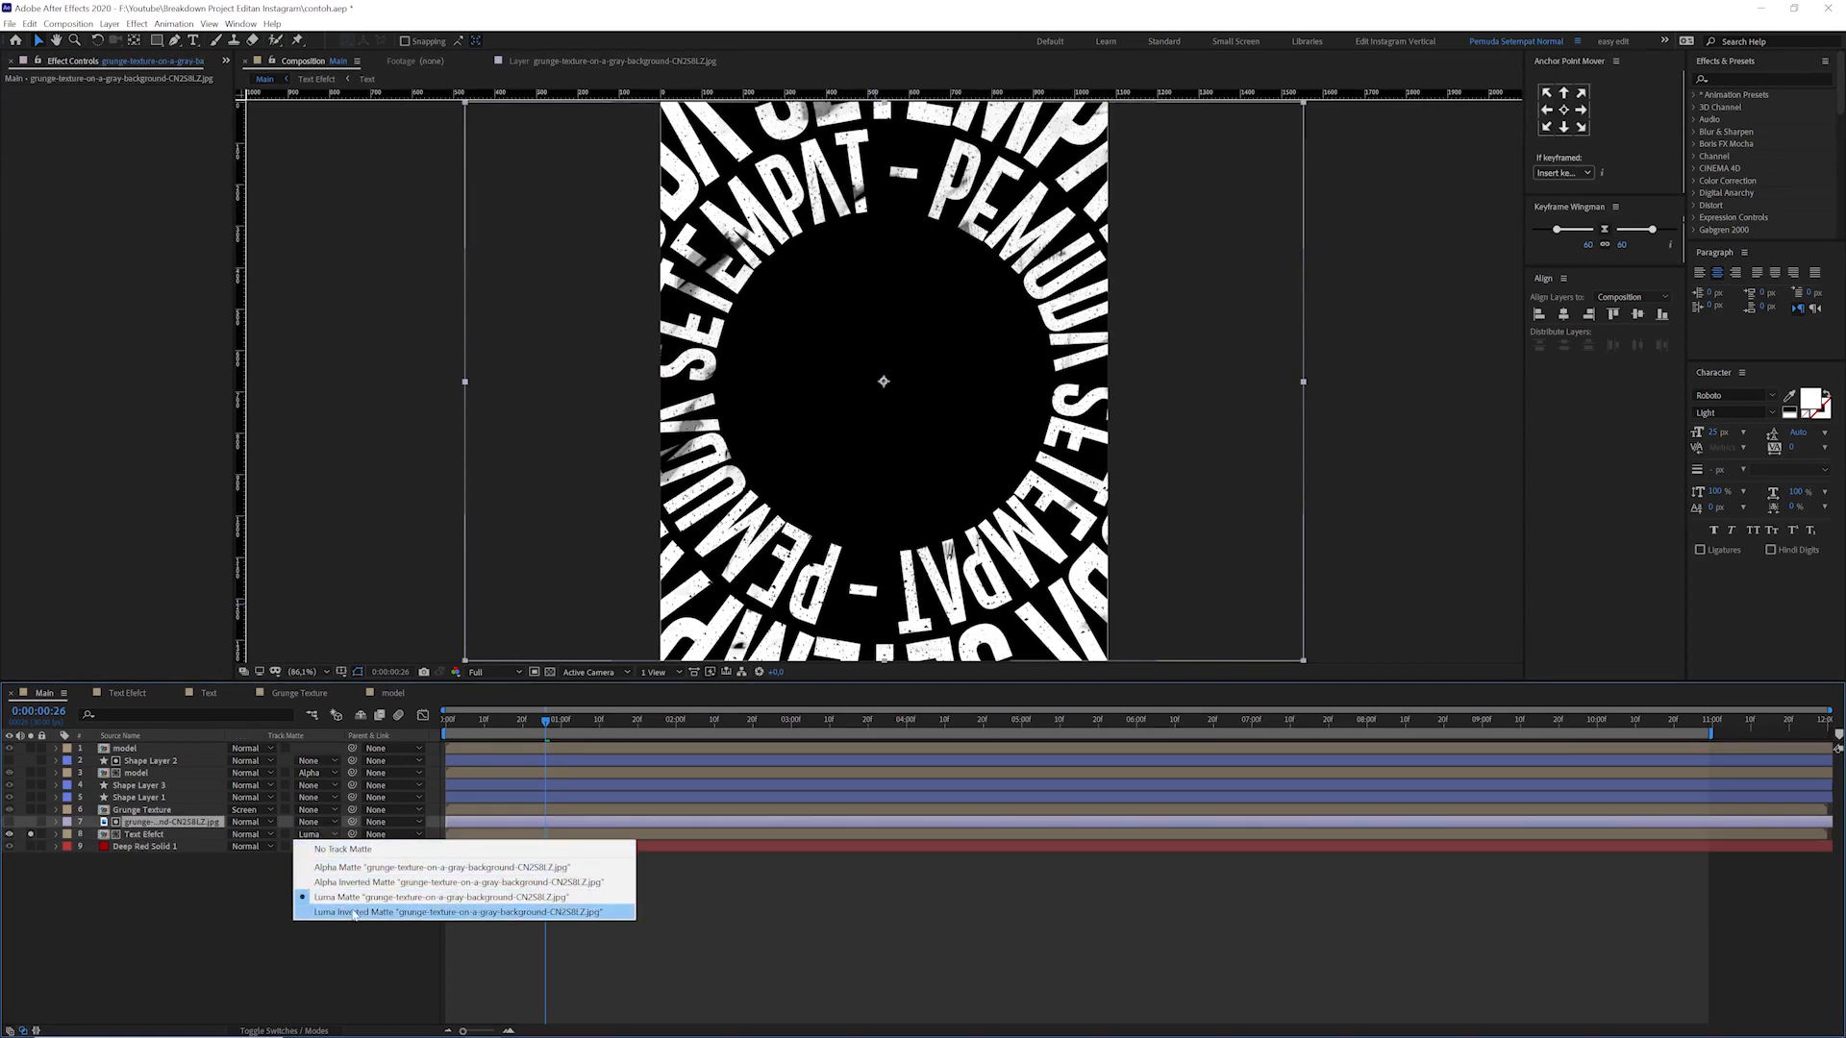
click(346, 897)
- Check the Grunge Texture layer's Posterize Time effect, open its precomp and preview the texture animation
click(139, 811)
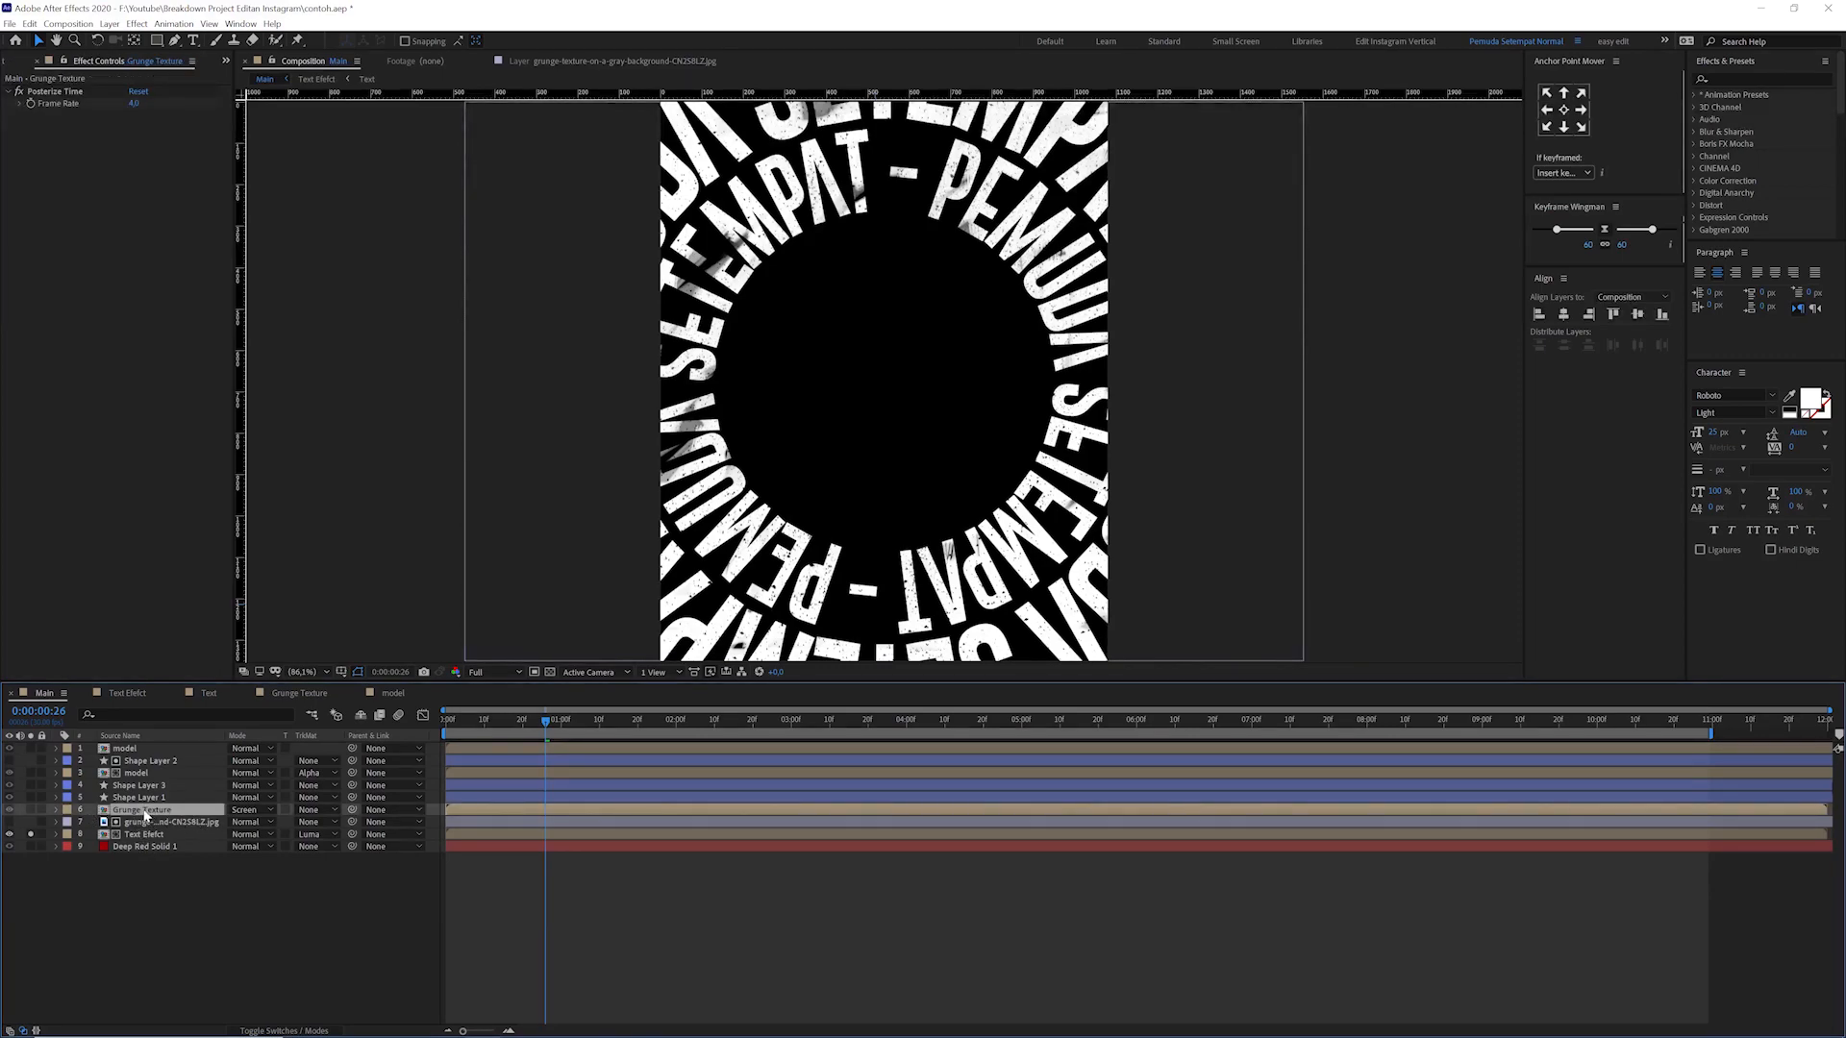
double_click(145, 811)
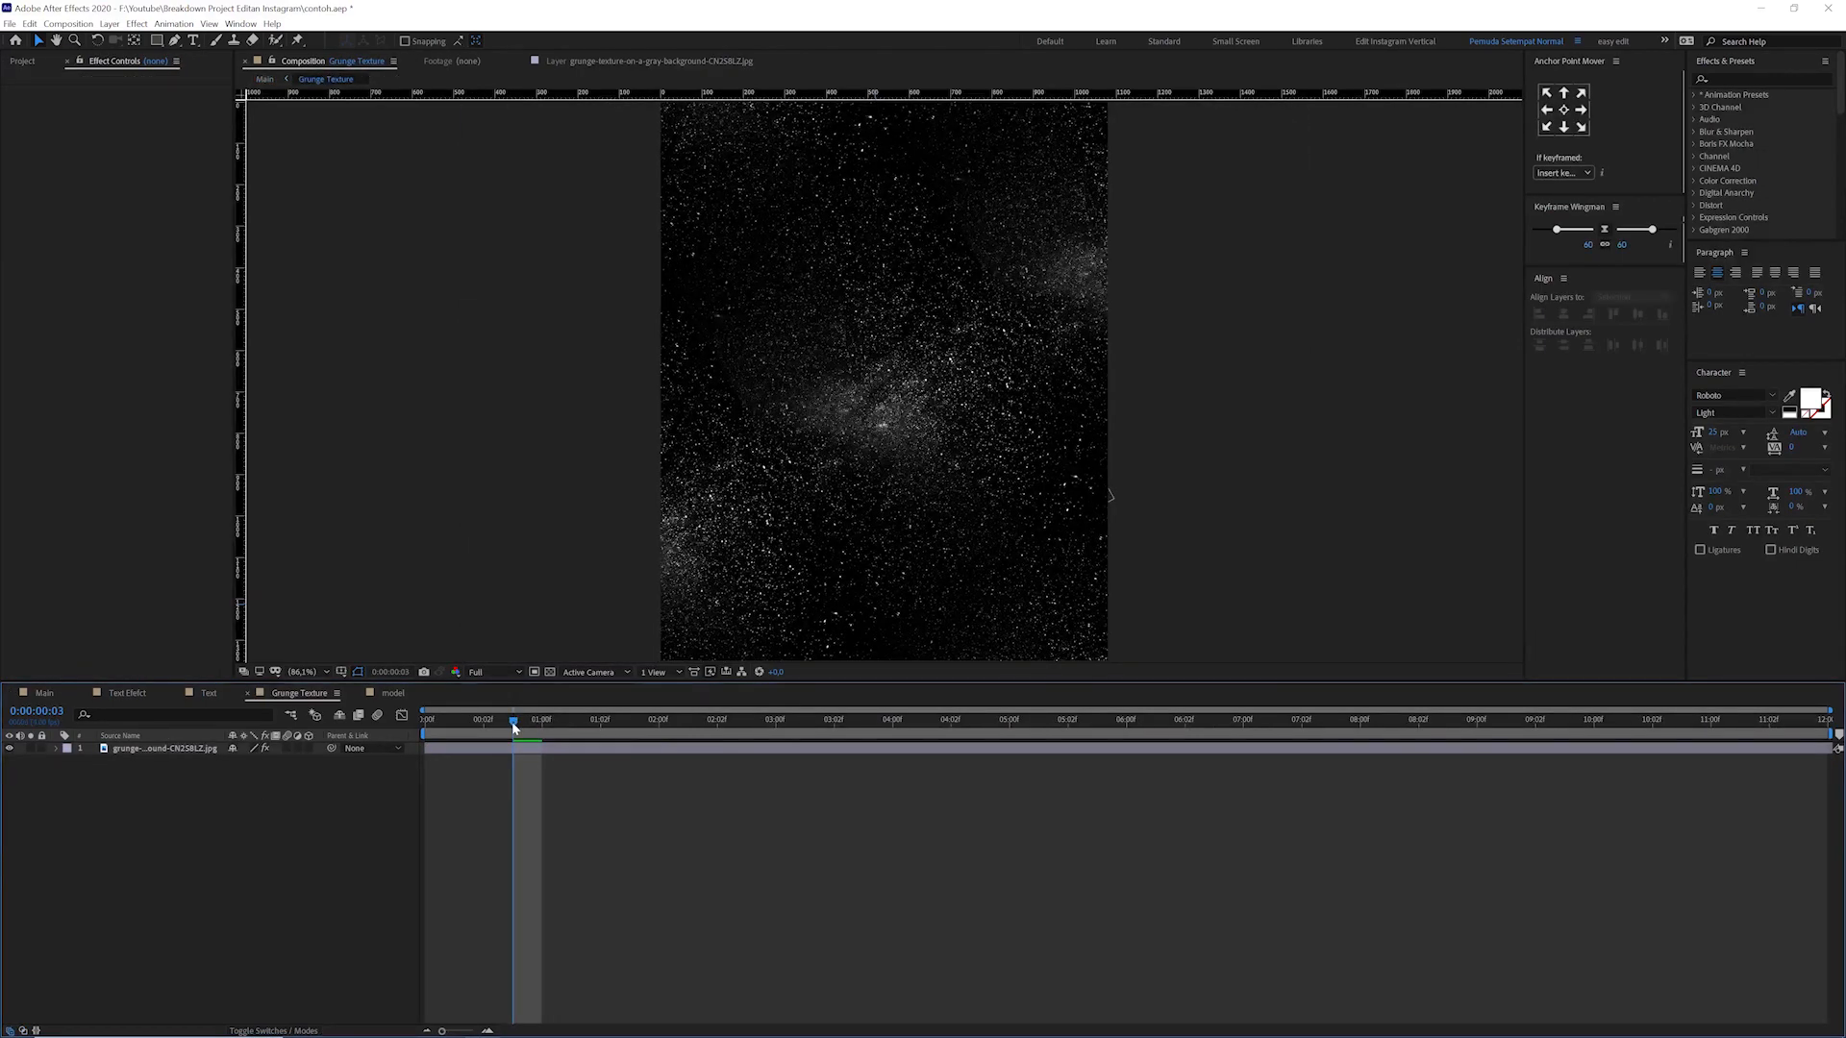
key(space)
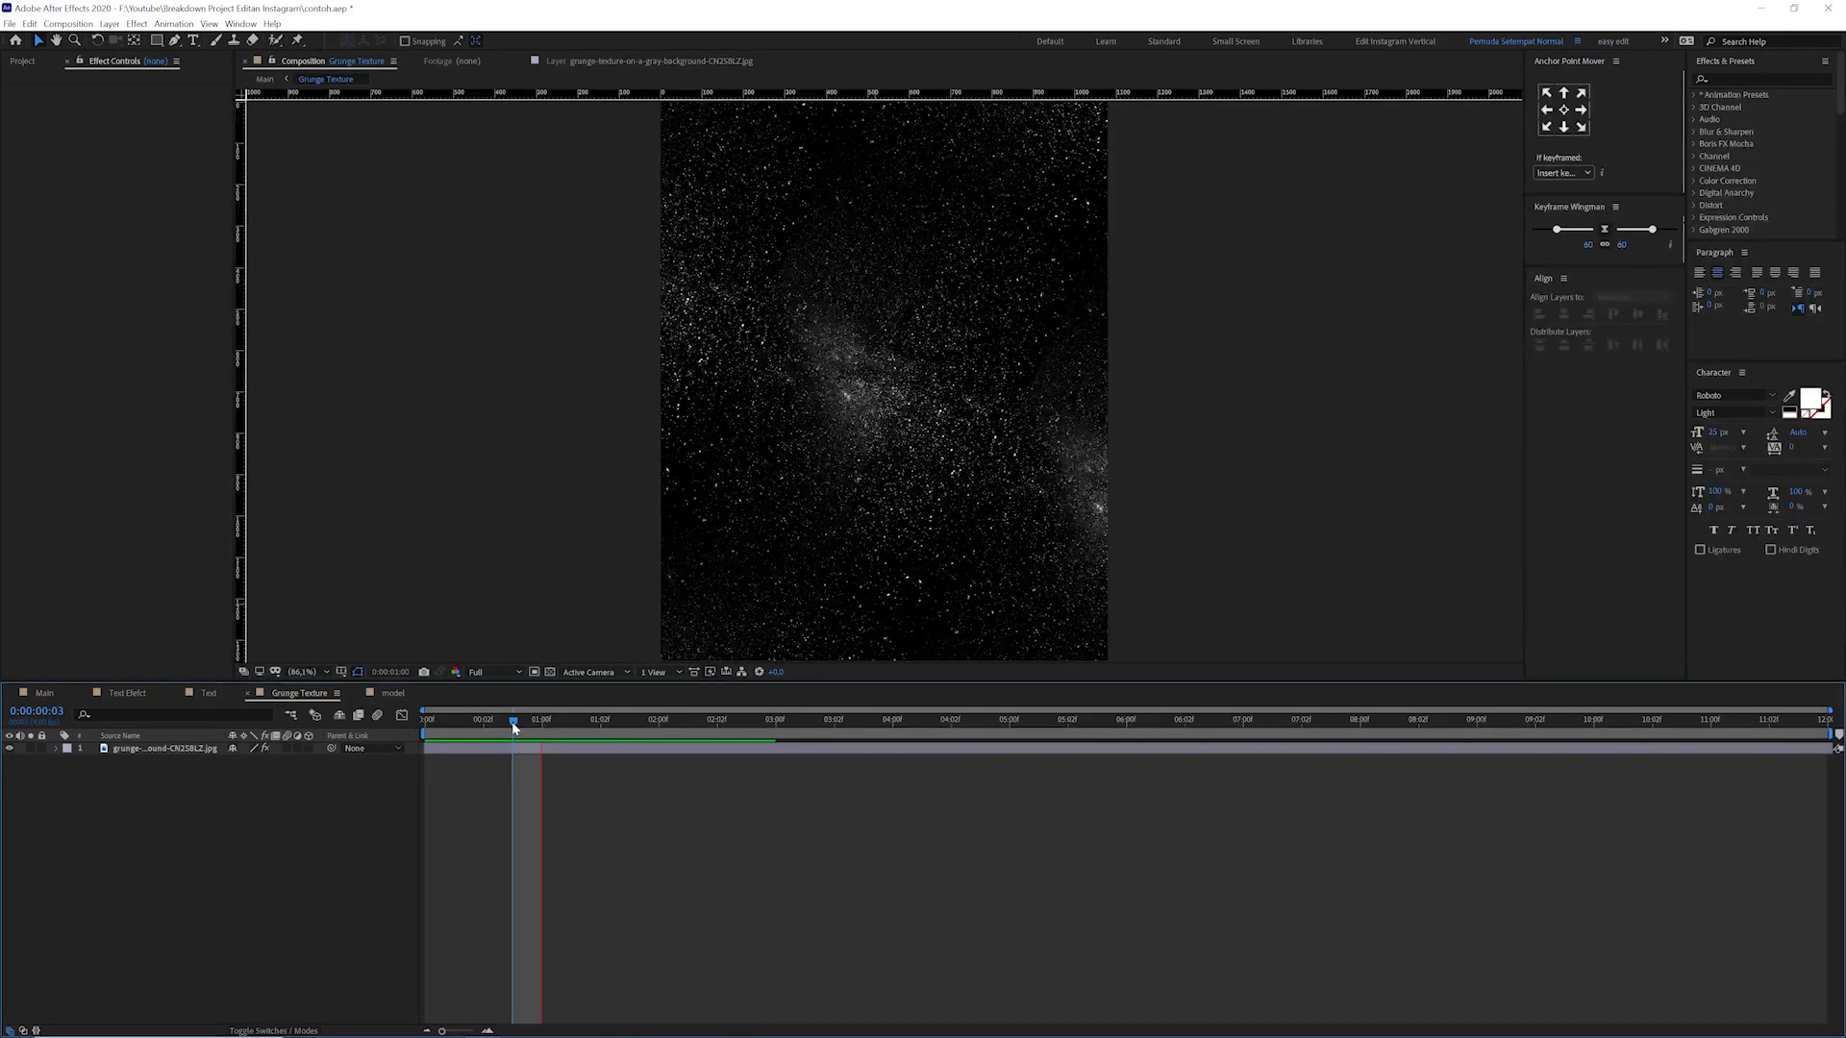
- Reveal the grunge image layer's effects and expressions, and examine the wiggle expressions on its Position and Rotation
key(e)
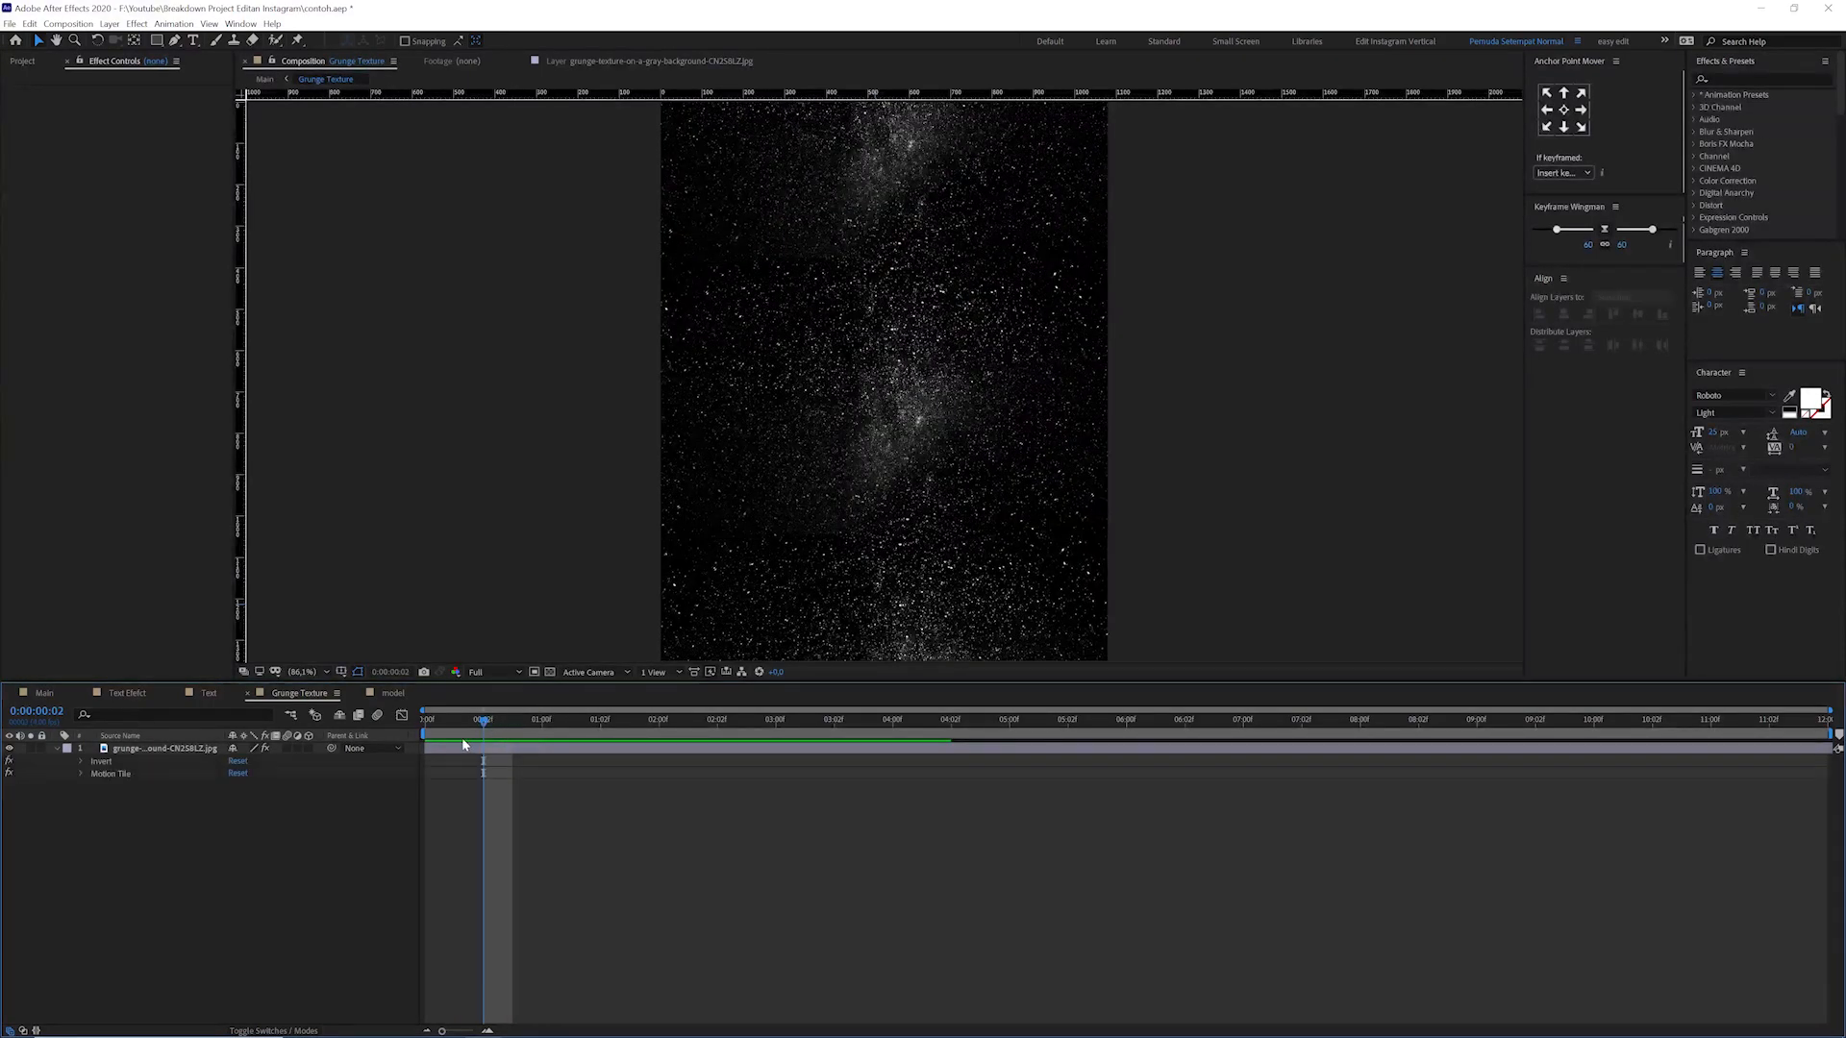
key(e)
key(e)
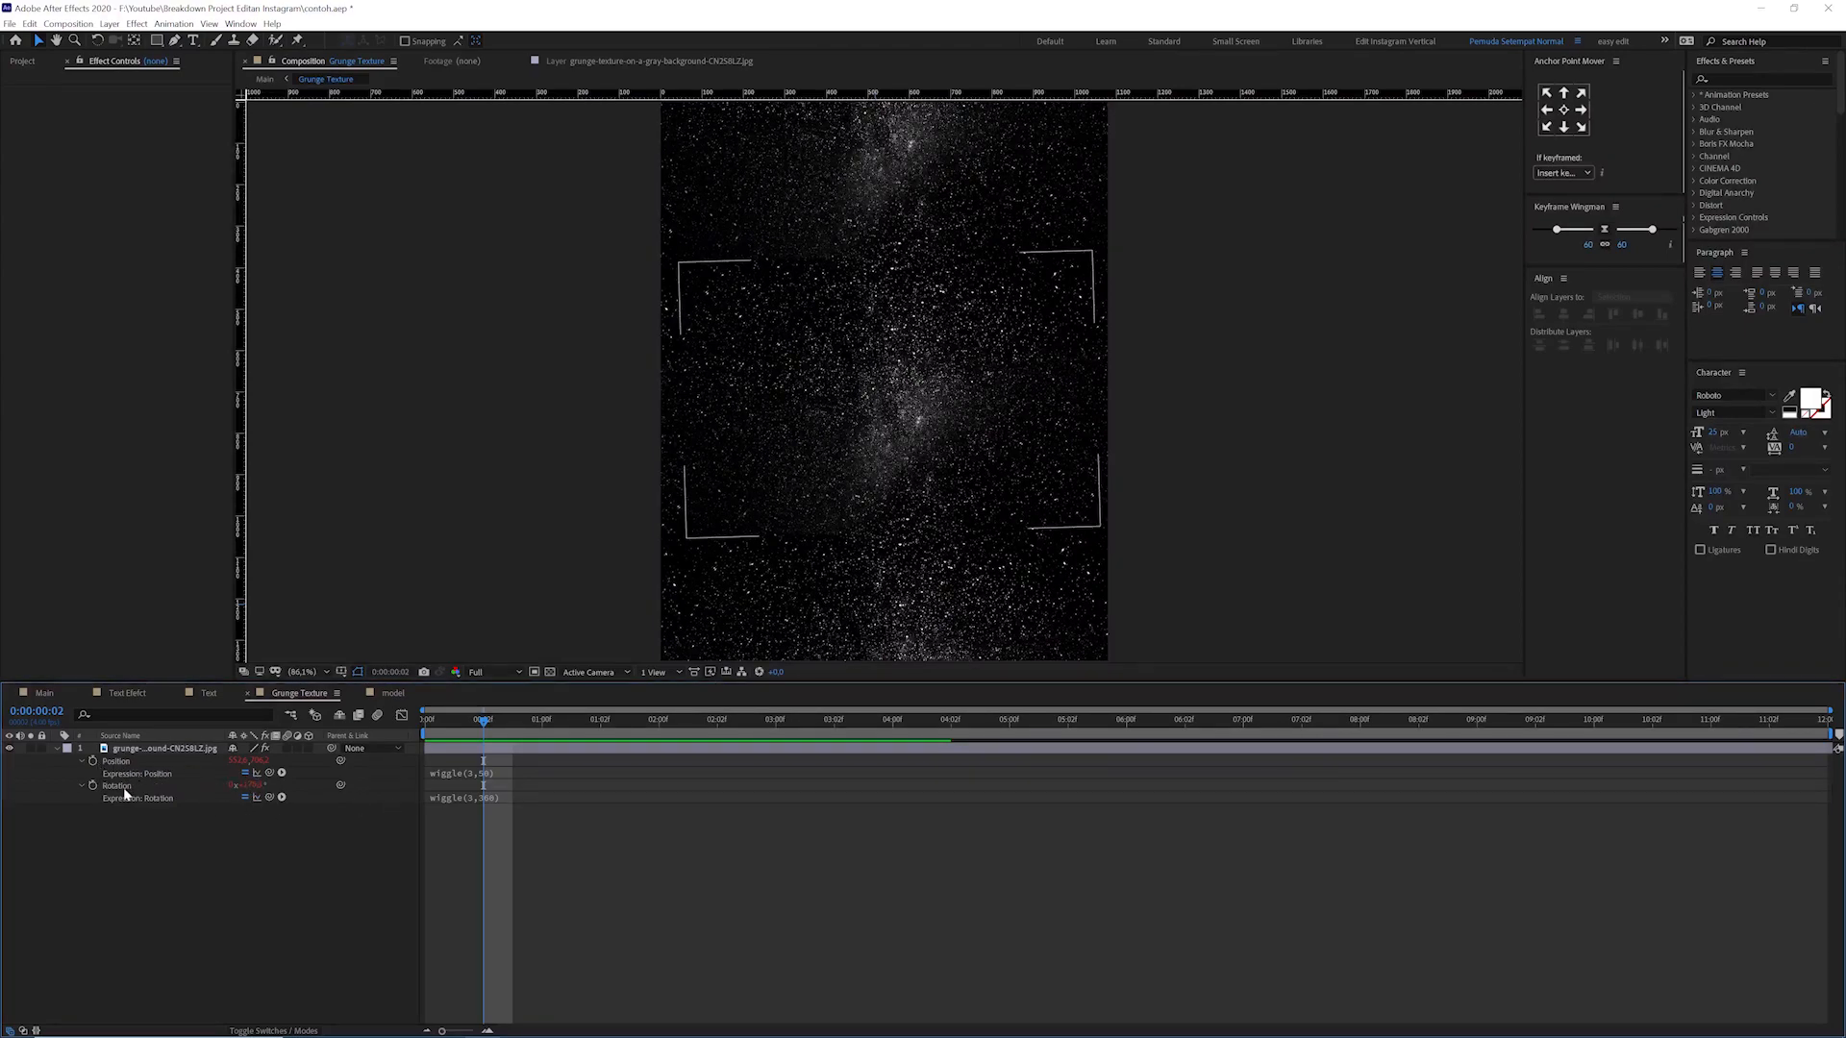
click(452, 775)
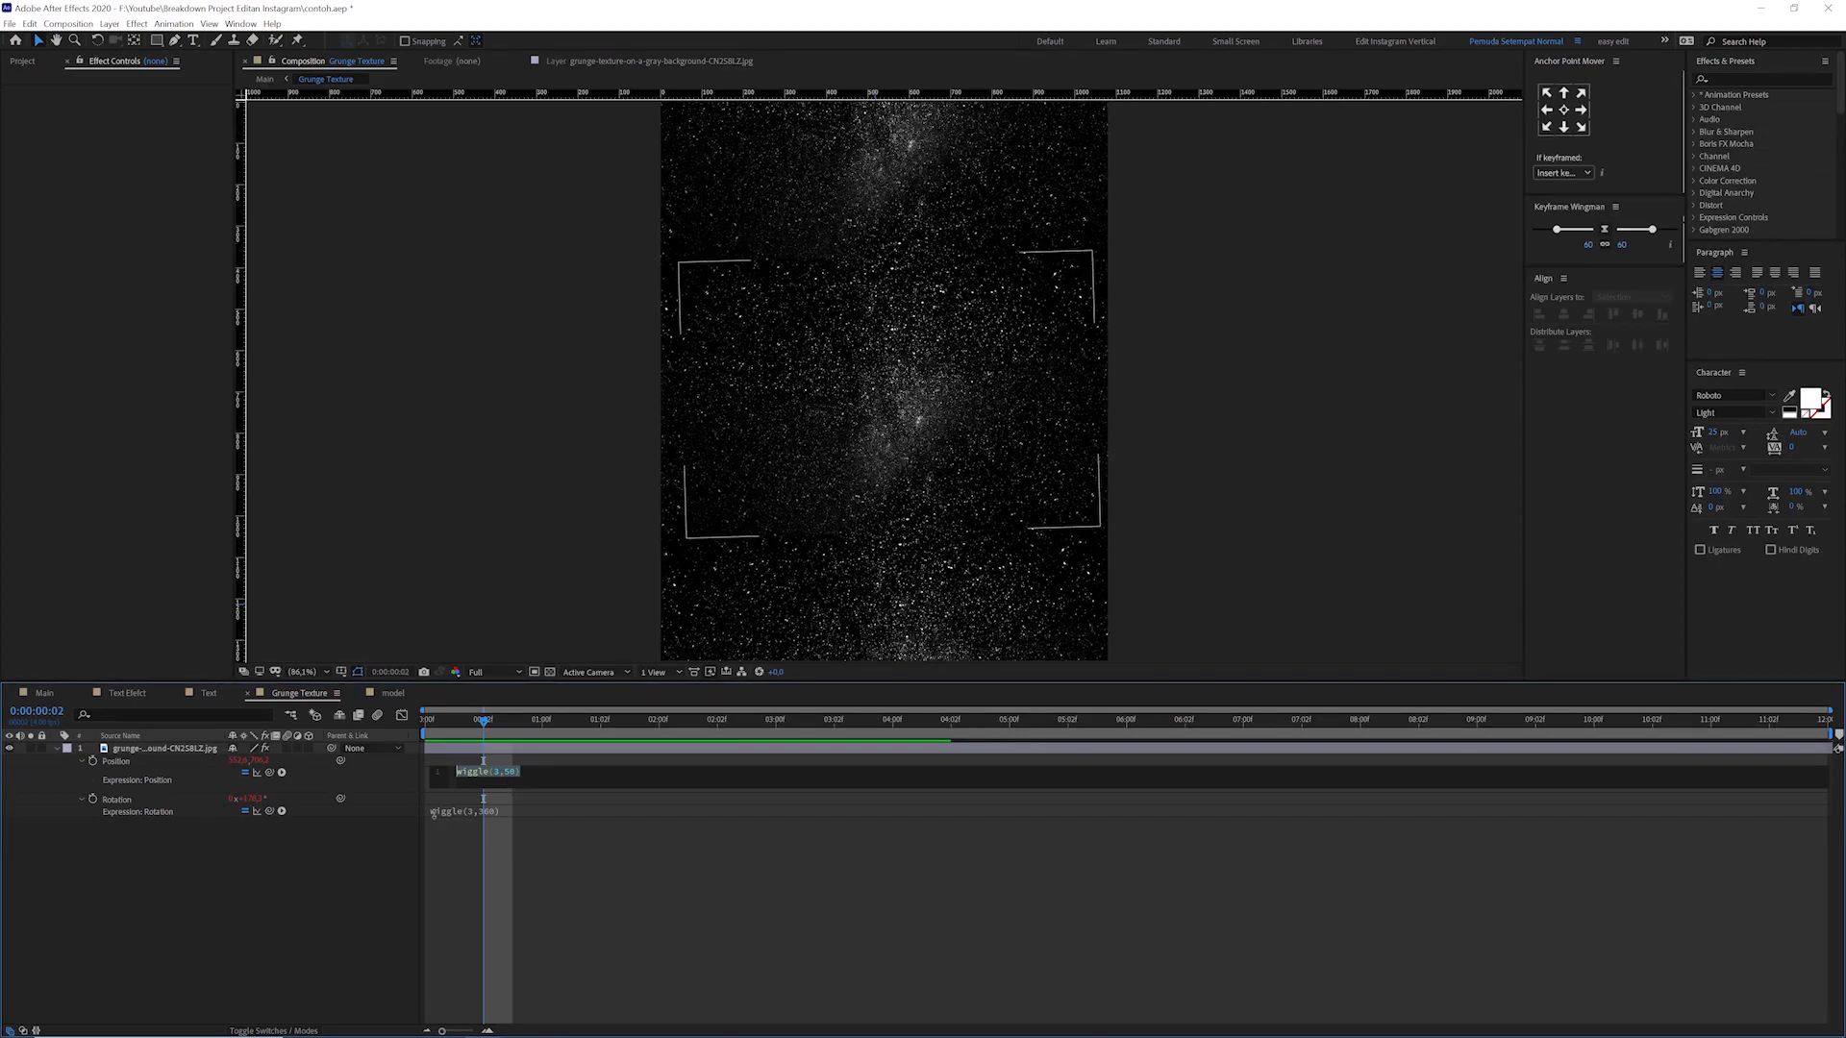
click(466, 818)
click(379, 827)
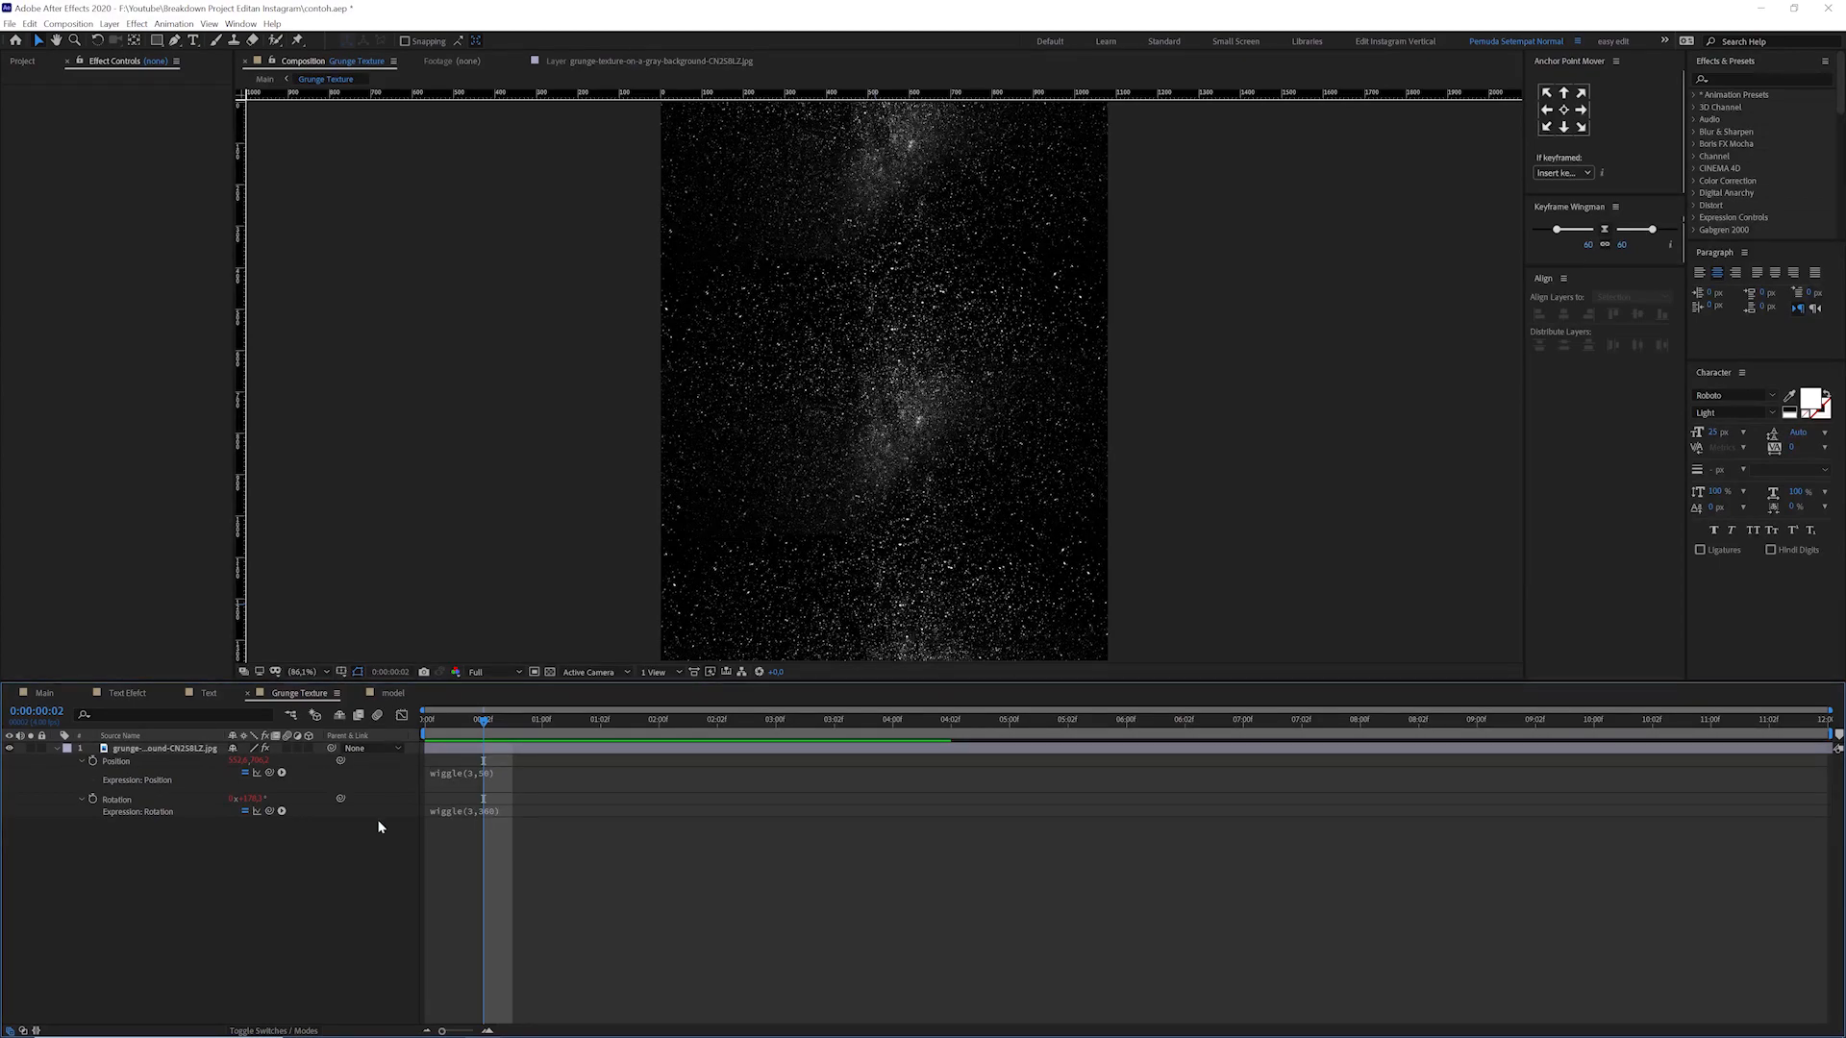
- Check the frame rate in the Grunge Texture composition's settings, close them without changes and preview the texture animation
right_click(298, 863)
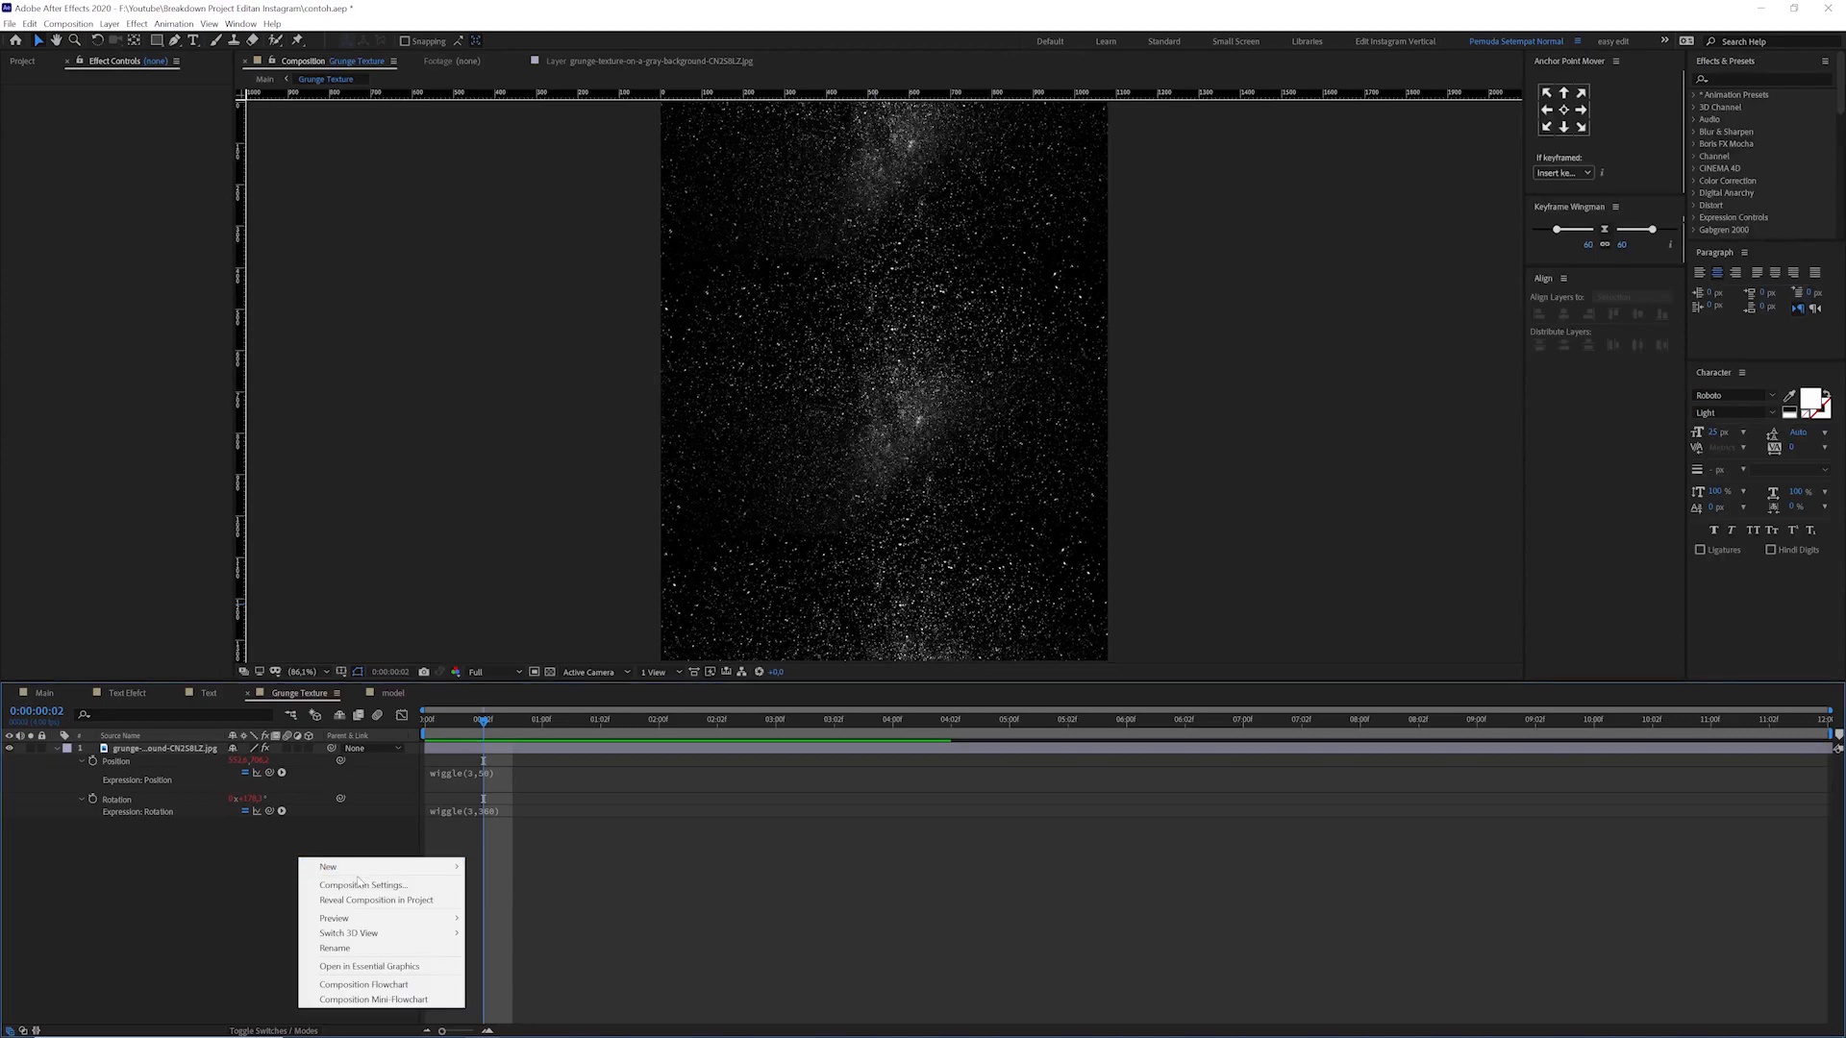
click(365, 879)
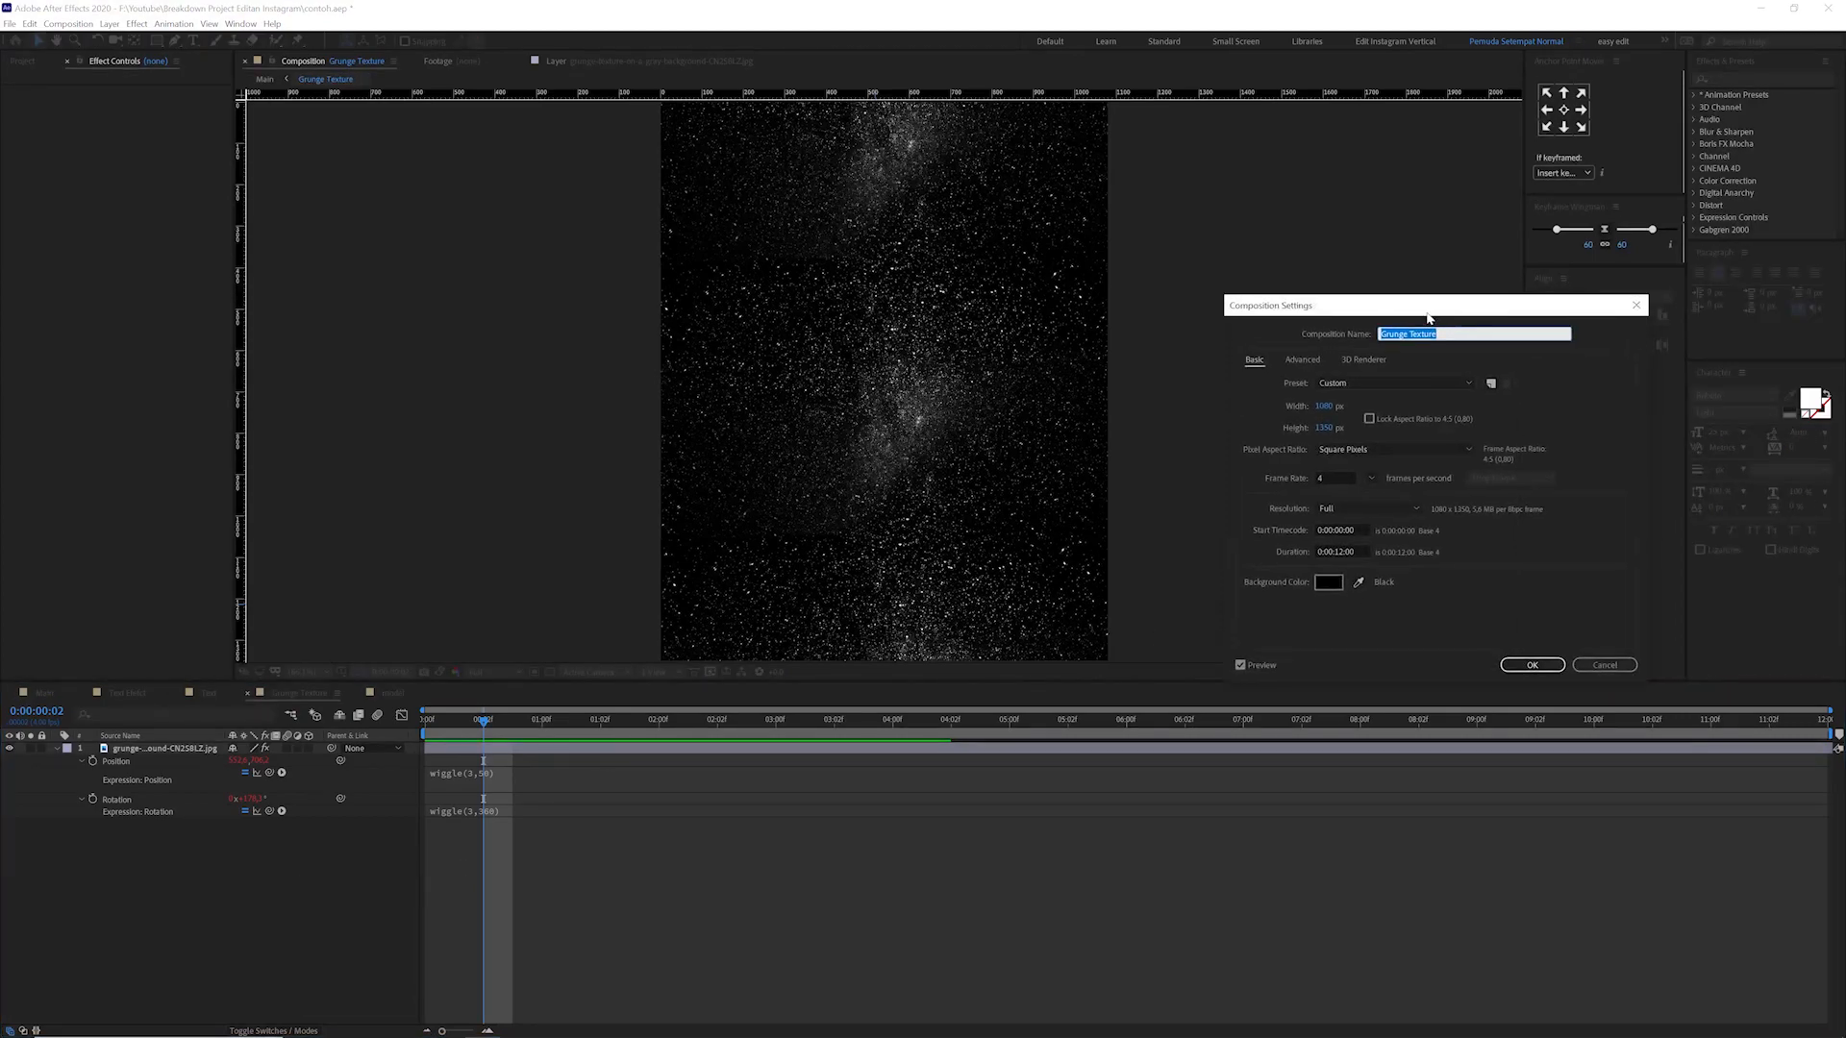
click(1087, 490)
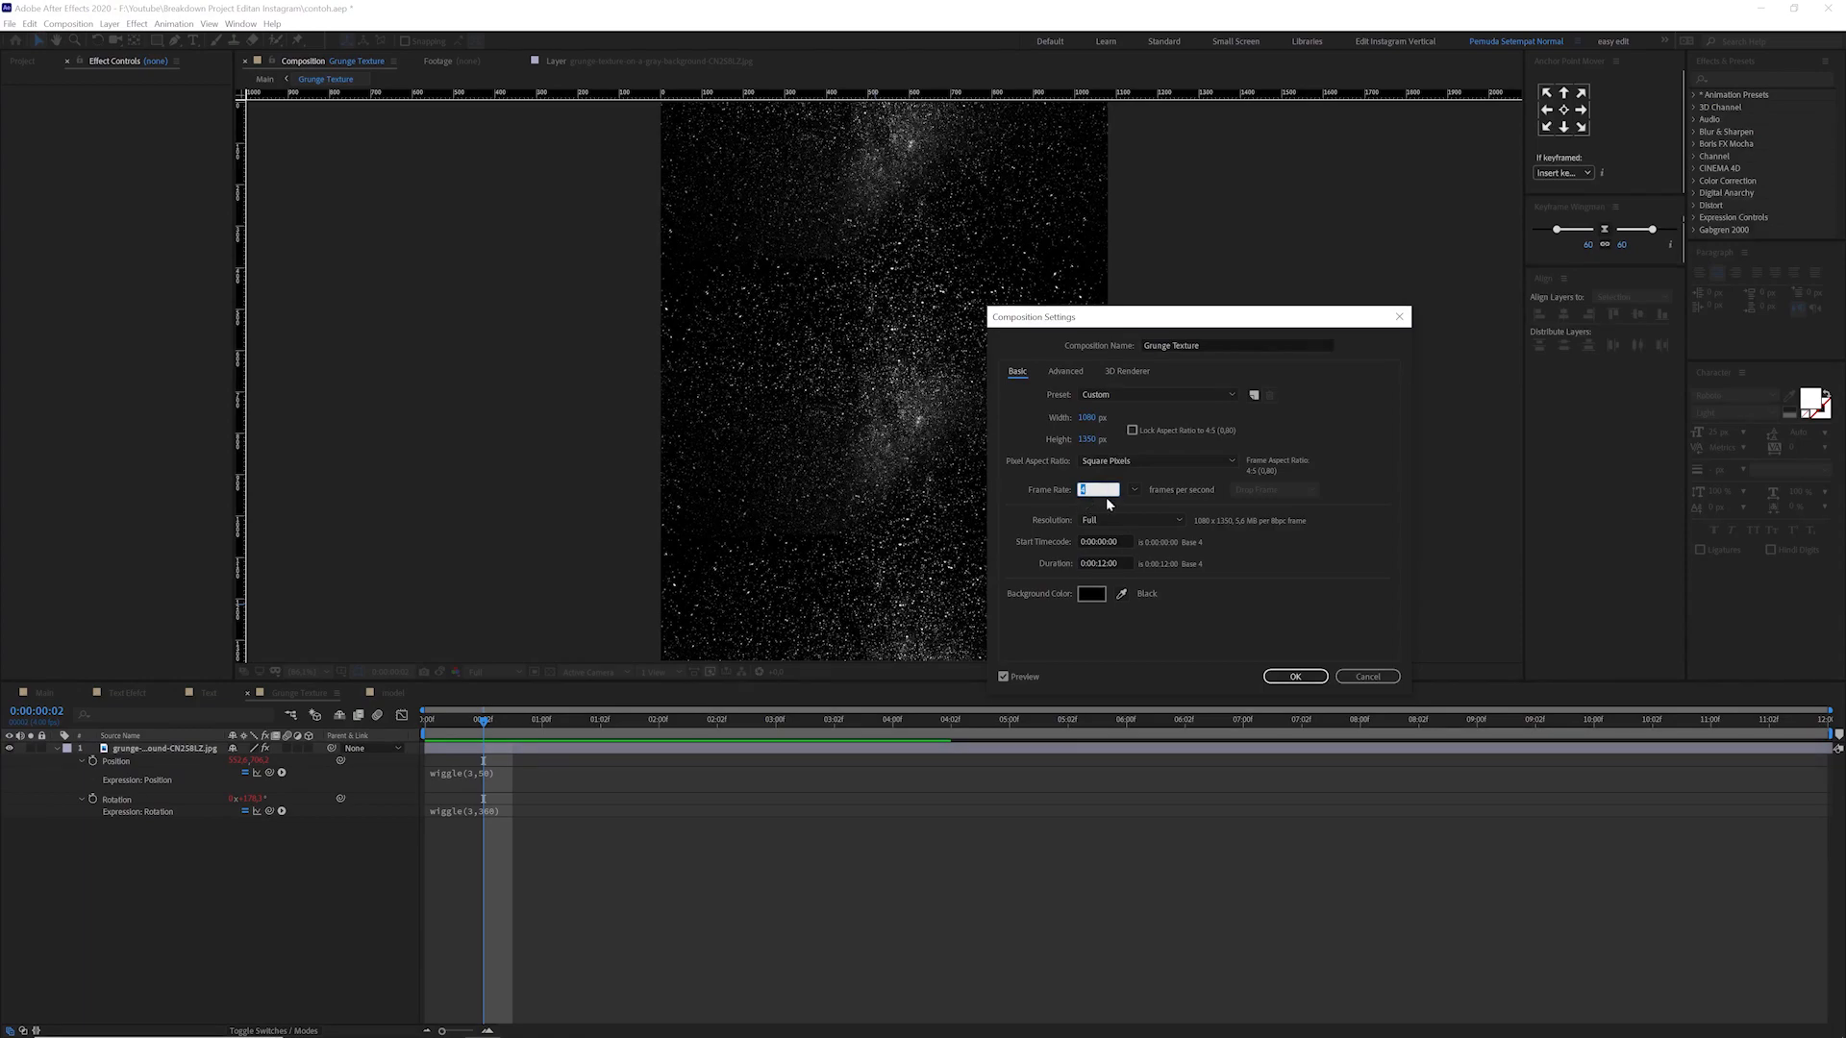
click(1295, 676)
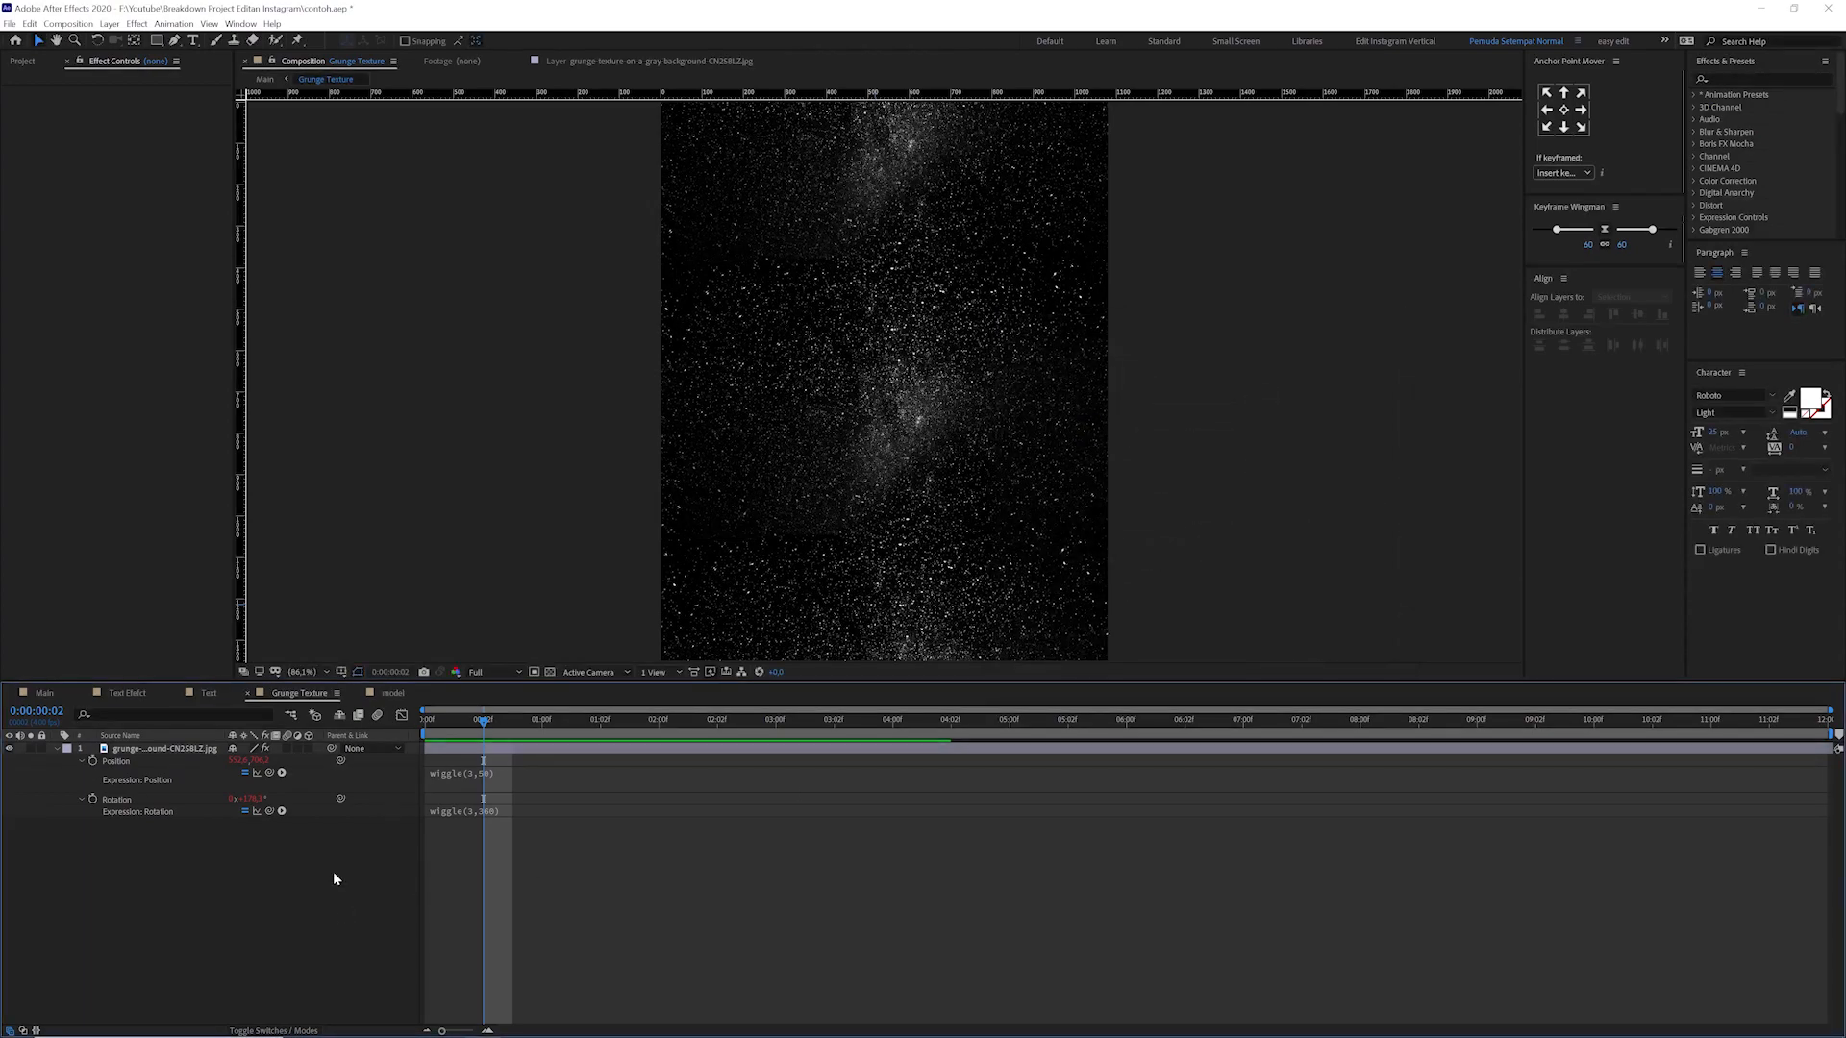
key(space)
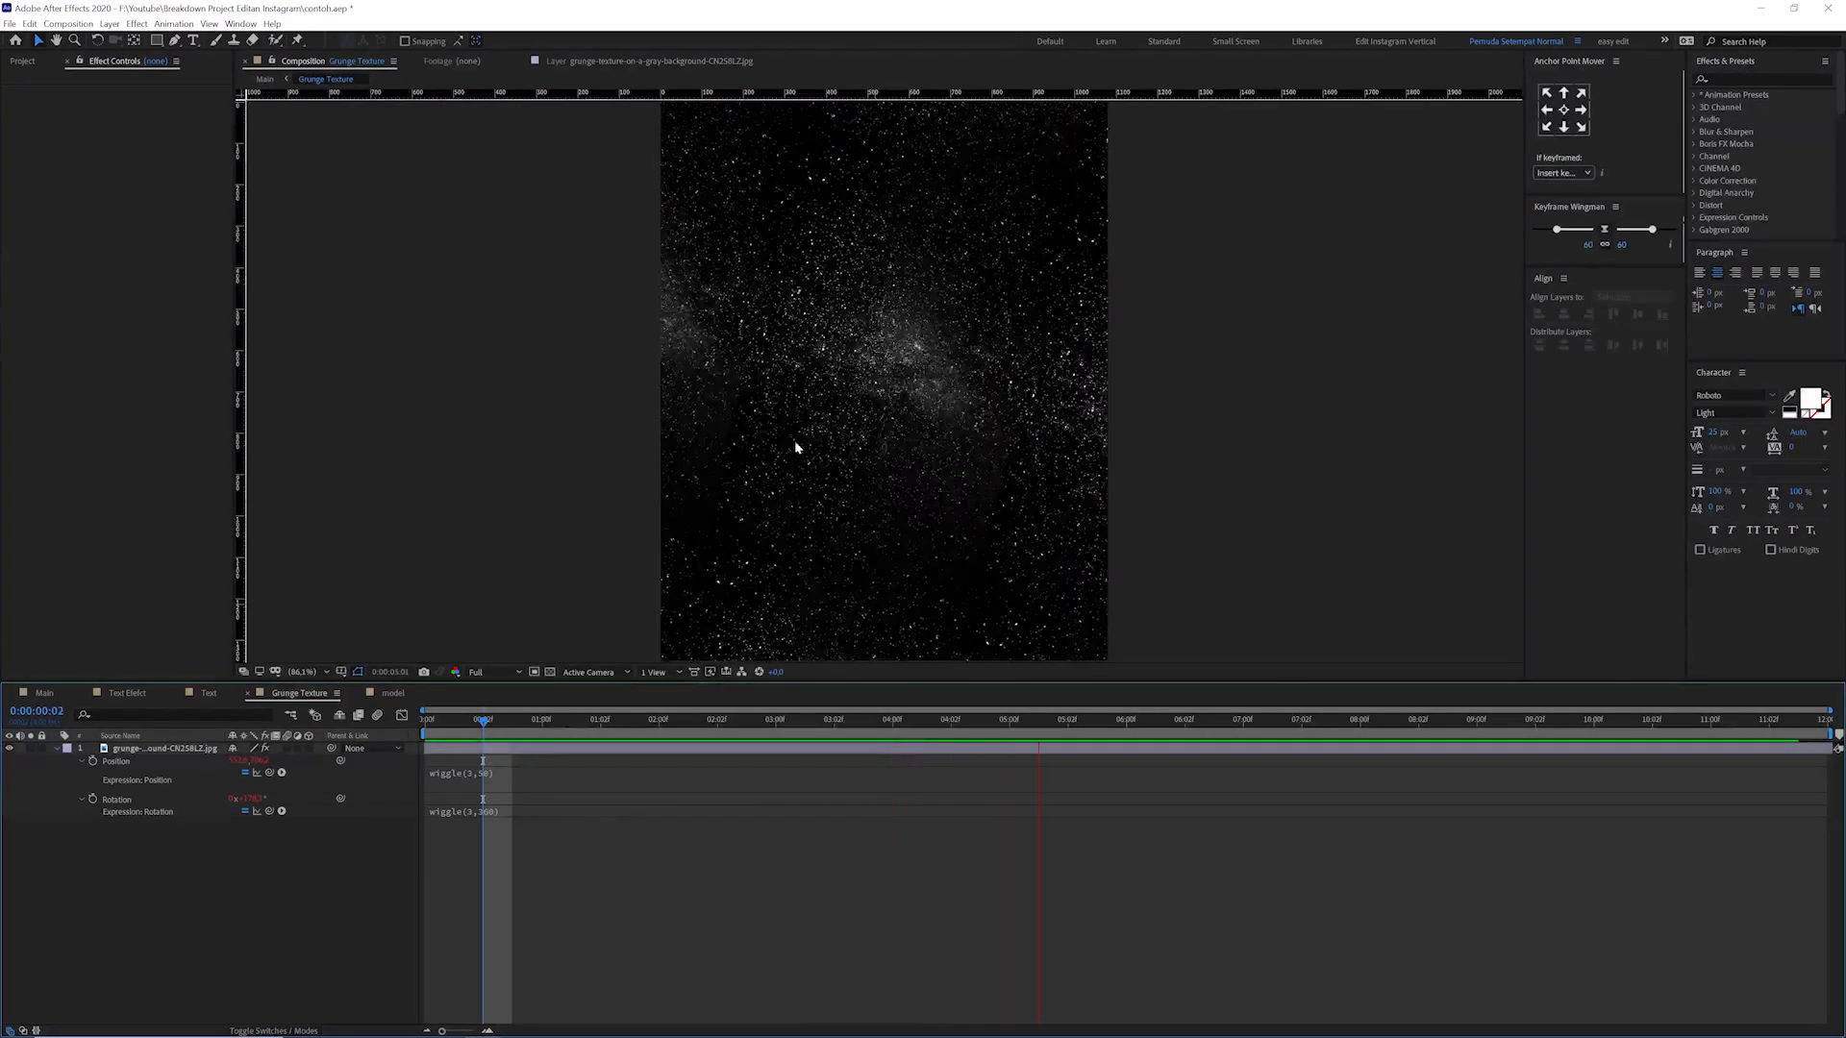
- In the Main composition, isolate Grunge Texture with Deep Red Solid 1, without Text Efekt, and preview the texture over the background
click(44, 693)
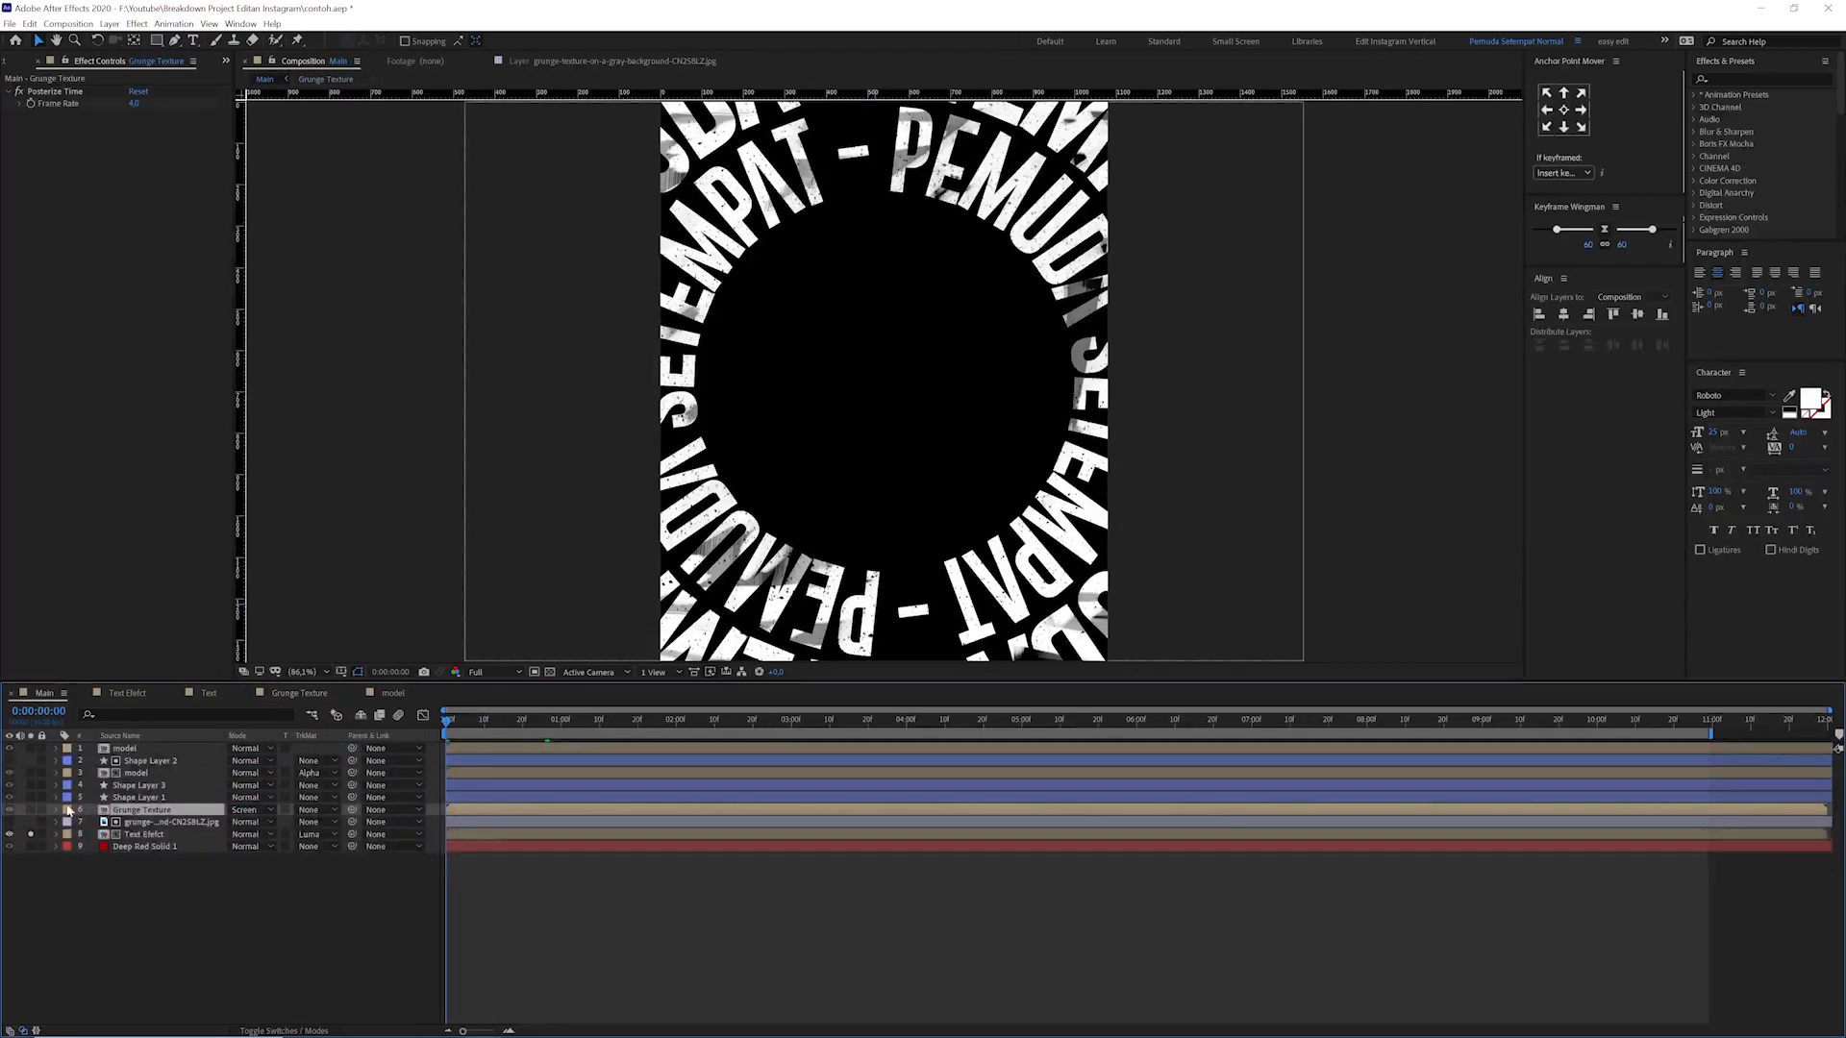
click(31, 809)
click(31, 846)
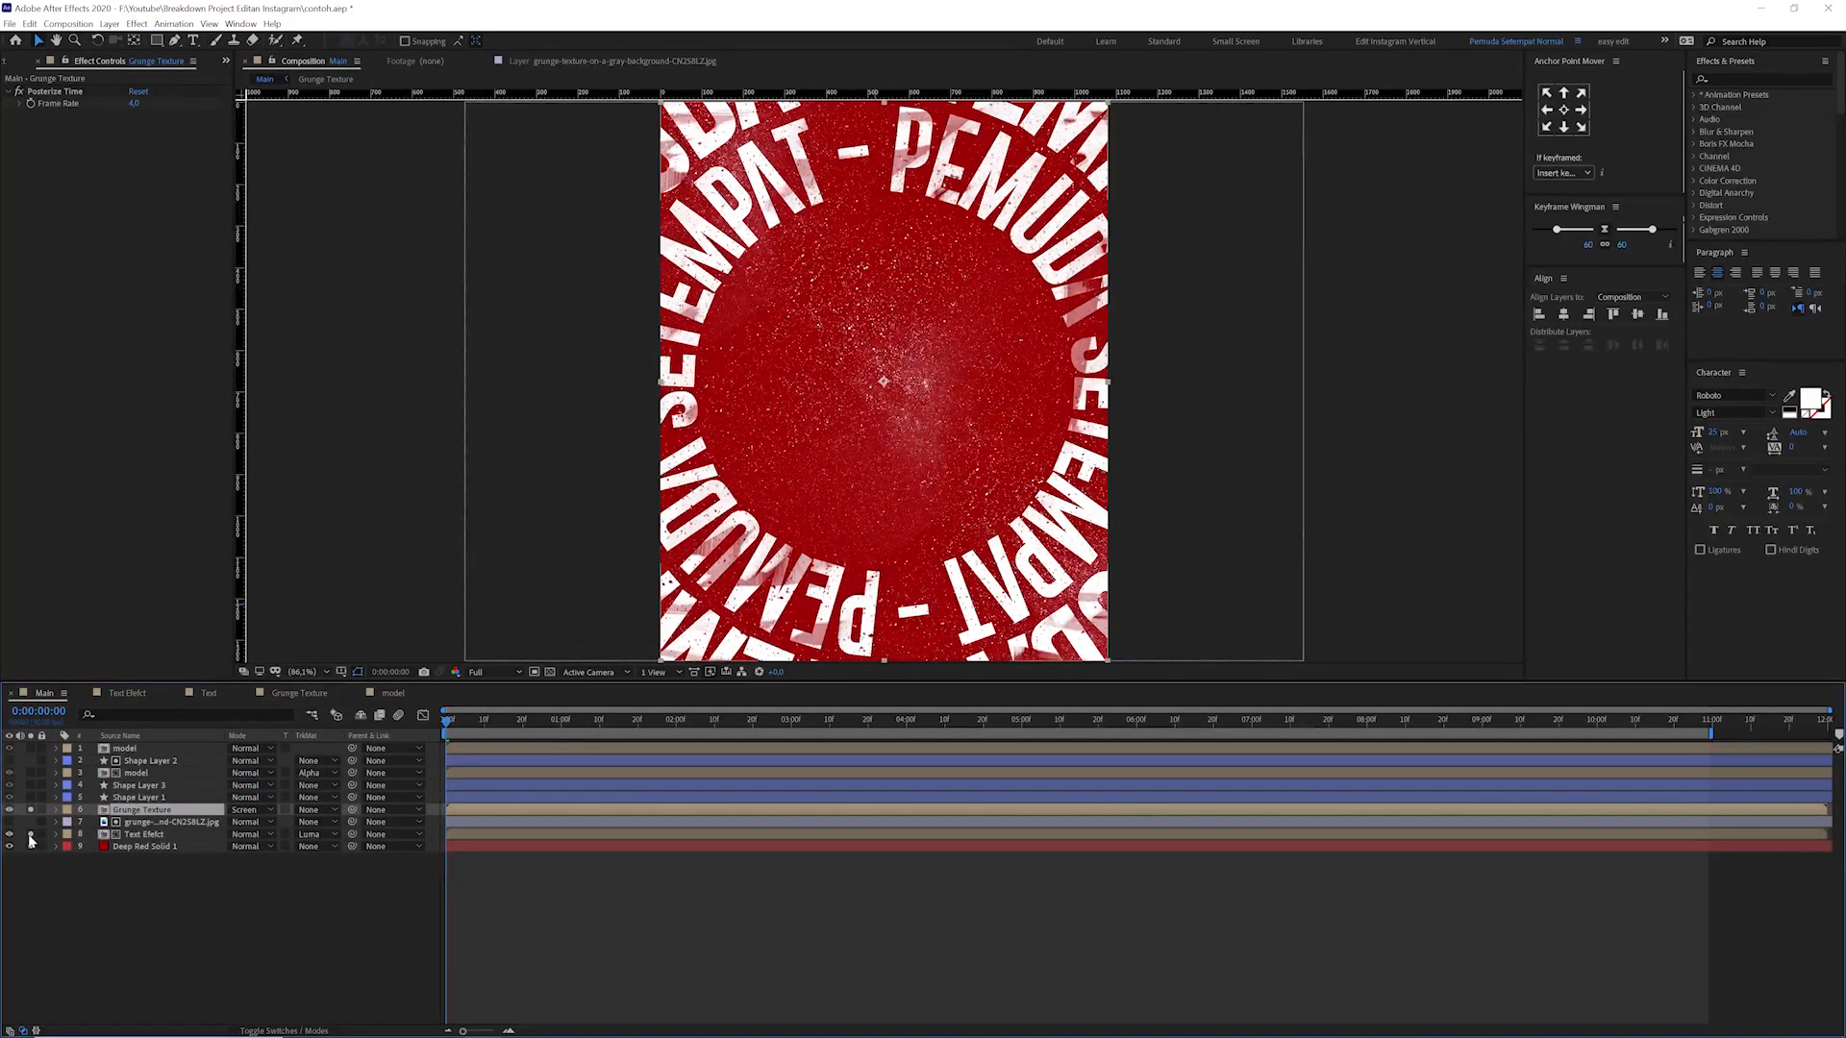
click(30, 834)
key(space)
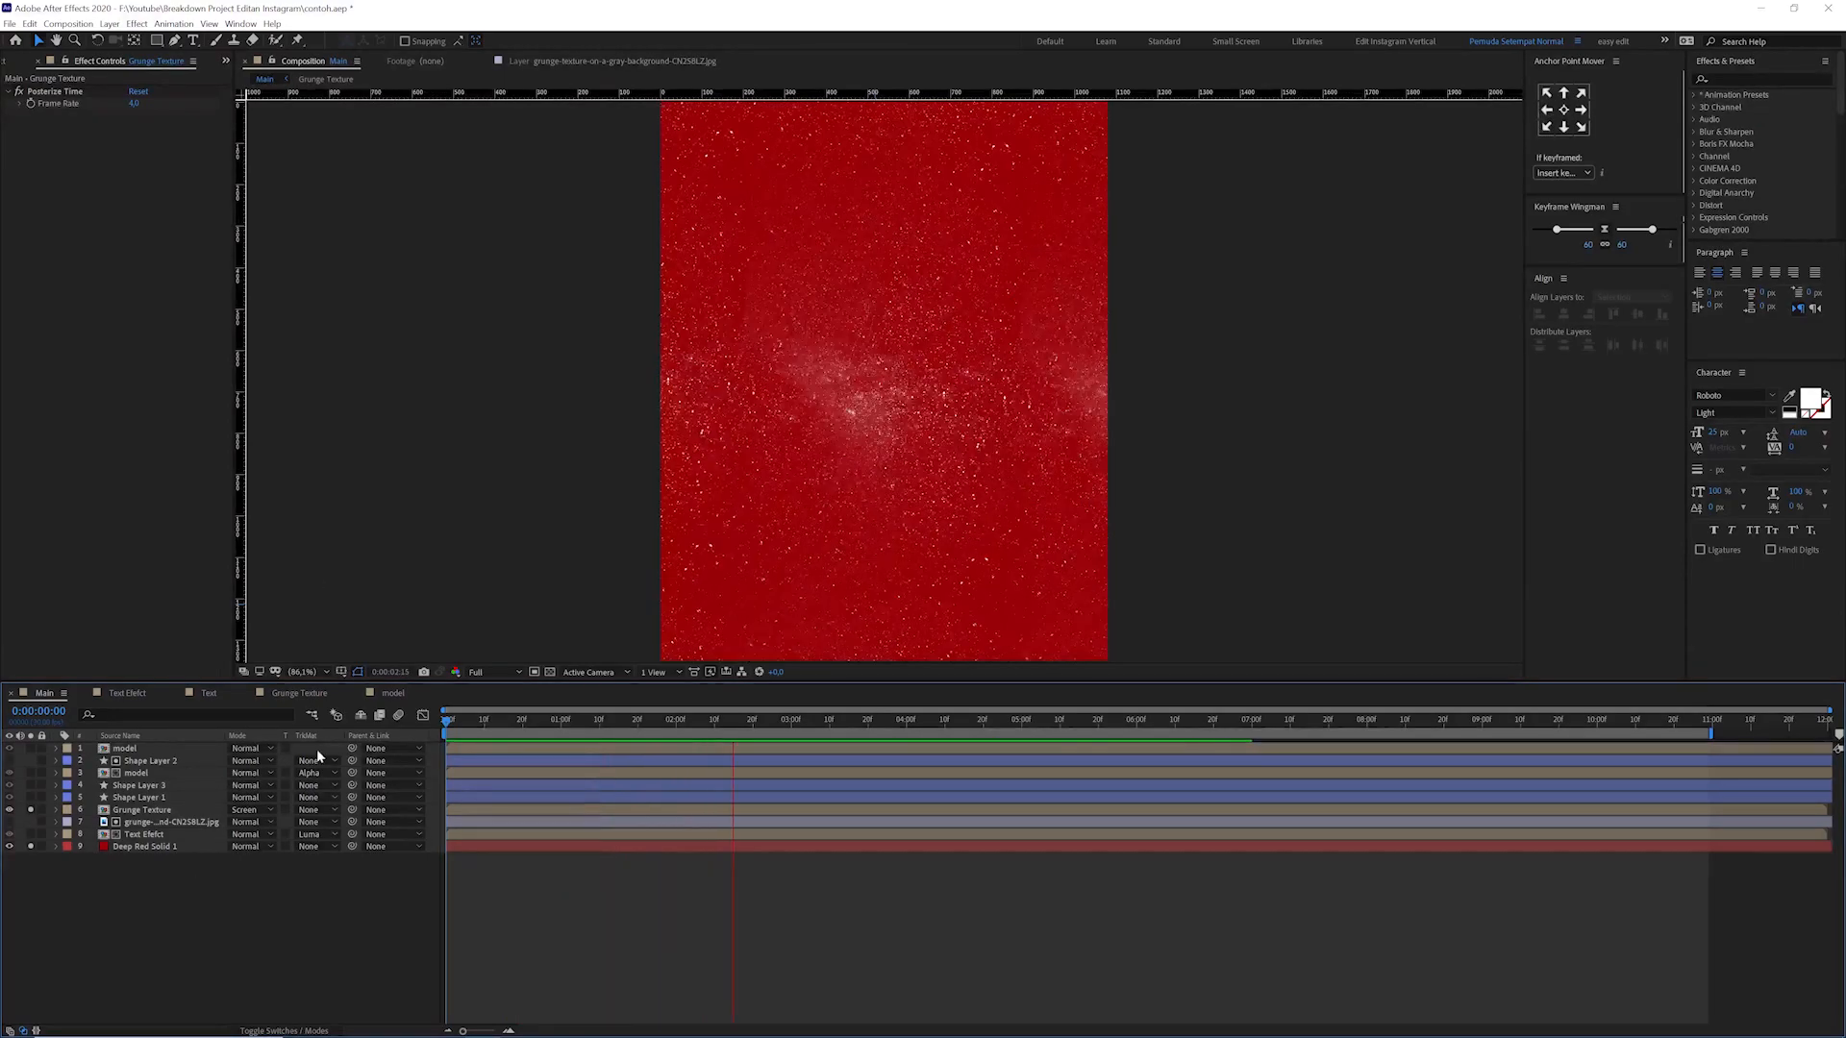
key(space)
- Turn off solo for Grunge Texture and Deep Red Solid 1 and preview the whole poster animation
click(32, 810)
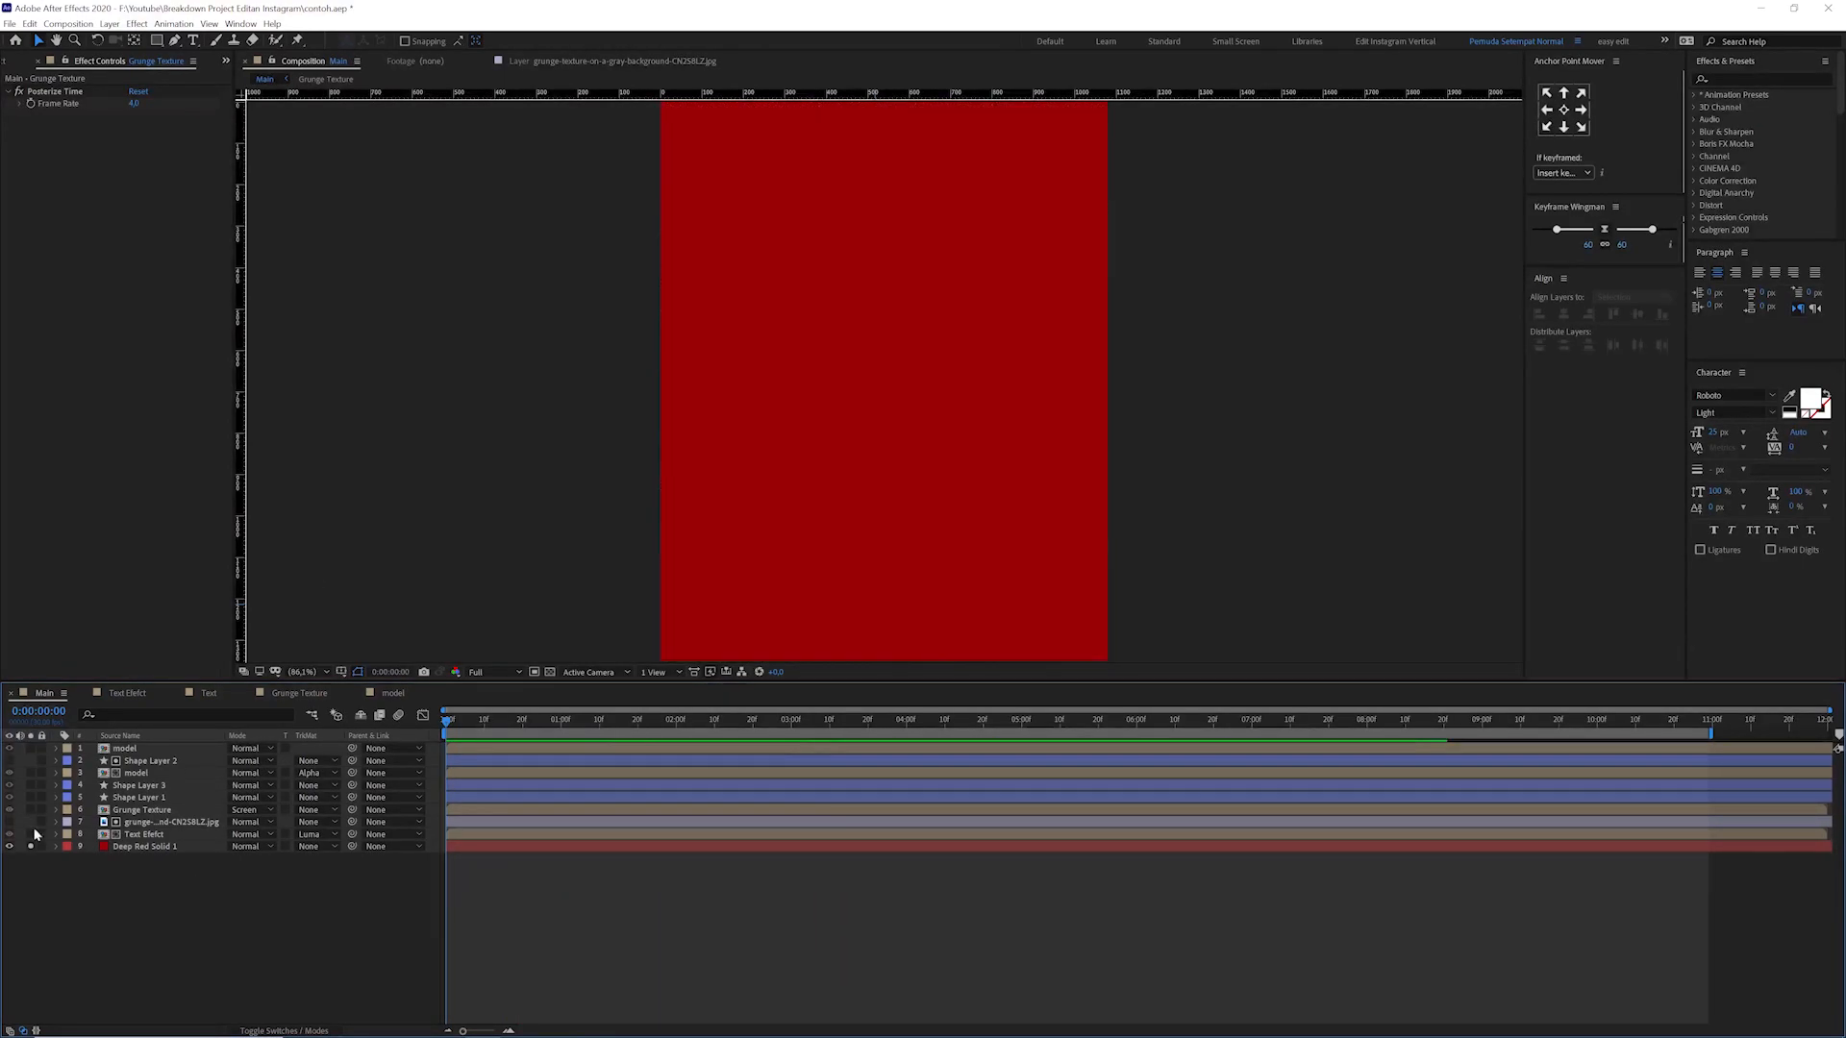
click(30, 846)
key(space)
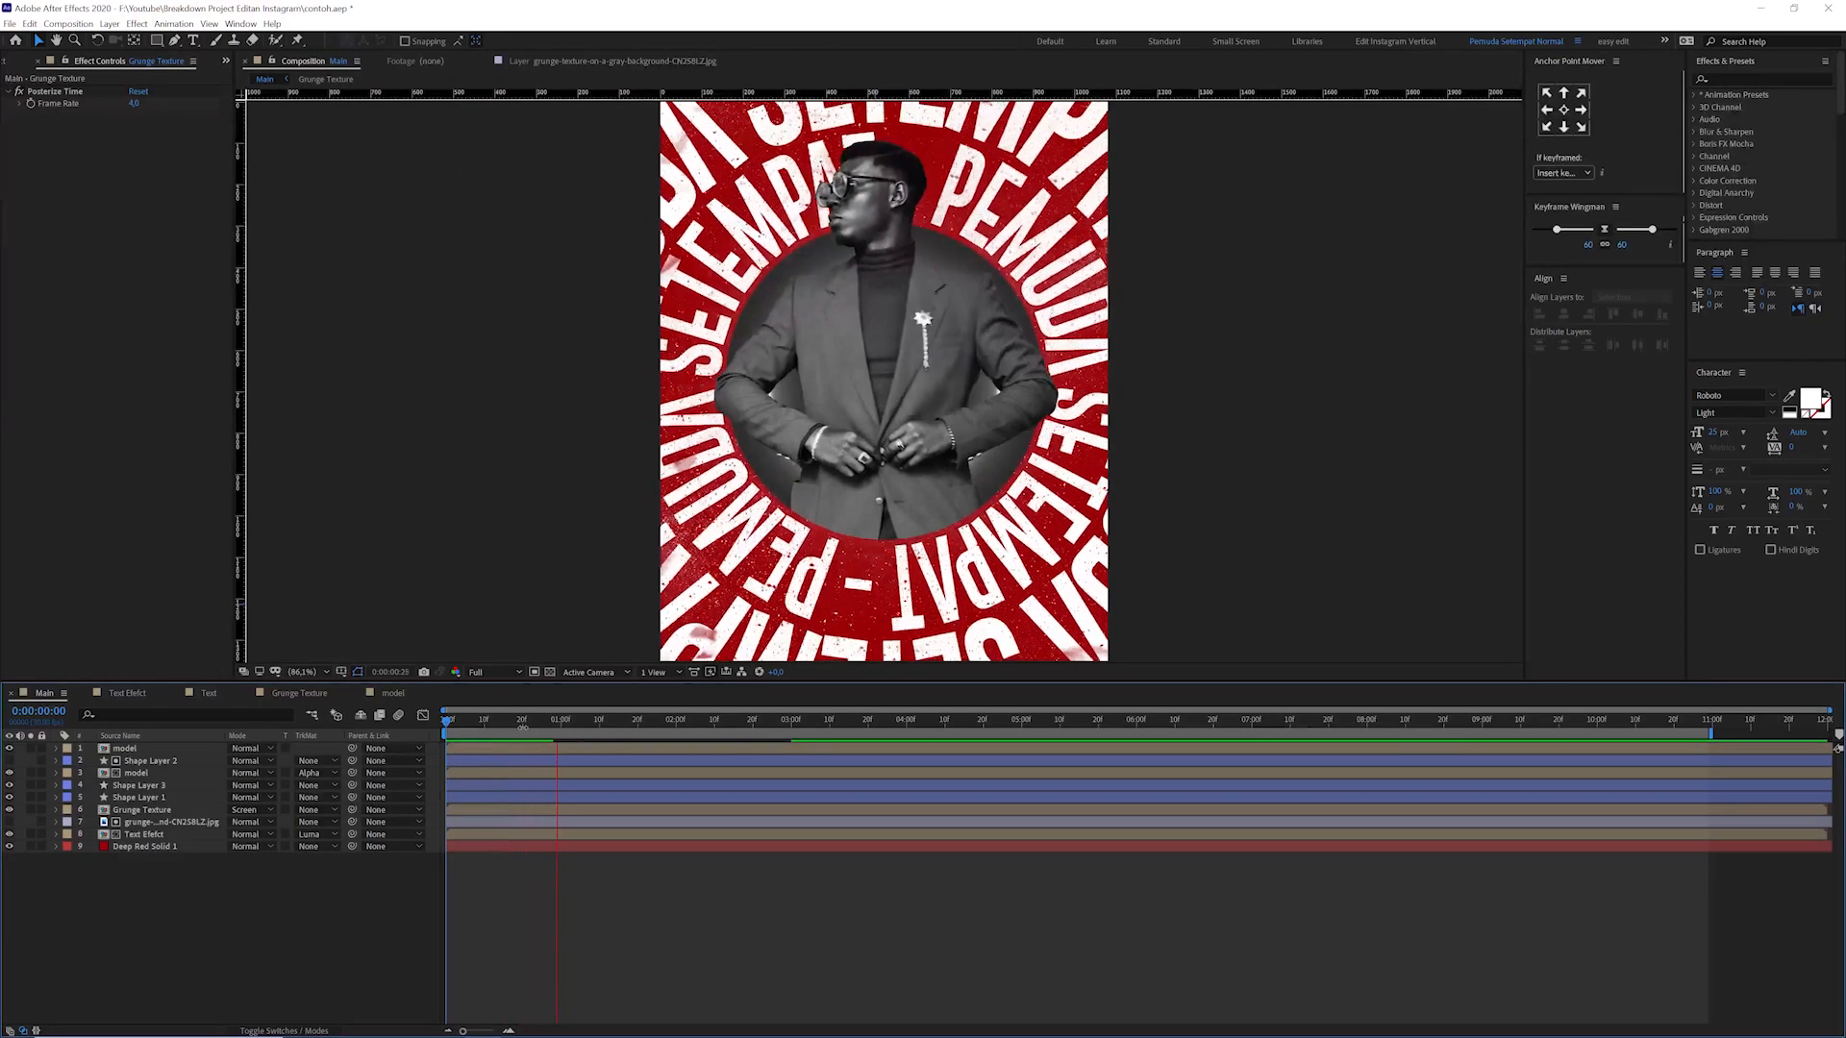
key(space)
- Isolate the Shape Layer 1 circle, reveal its Scale keyframes and loopOut expression, and review its scaling over time
click(192, 797)
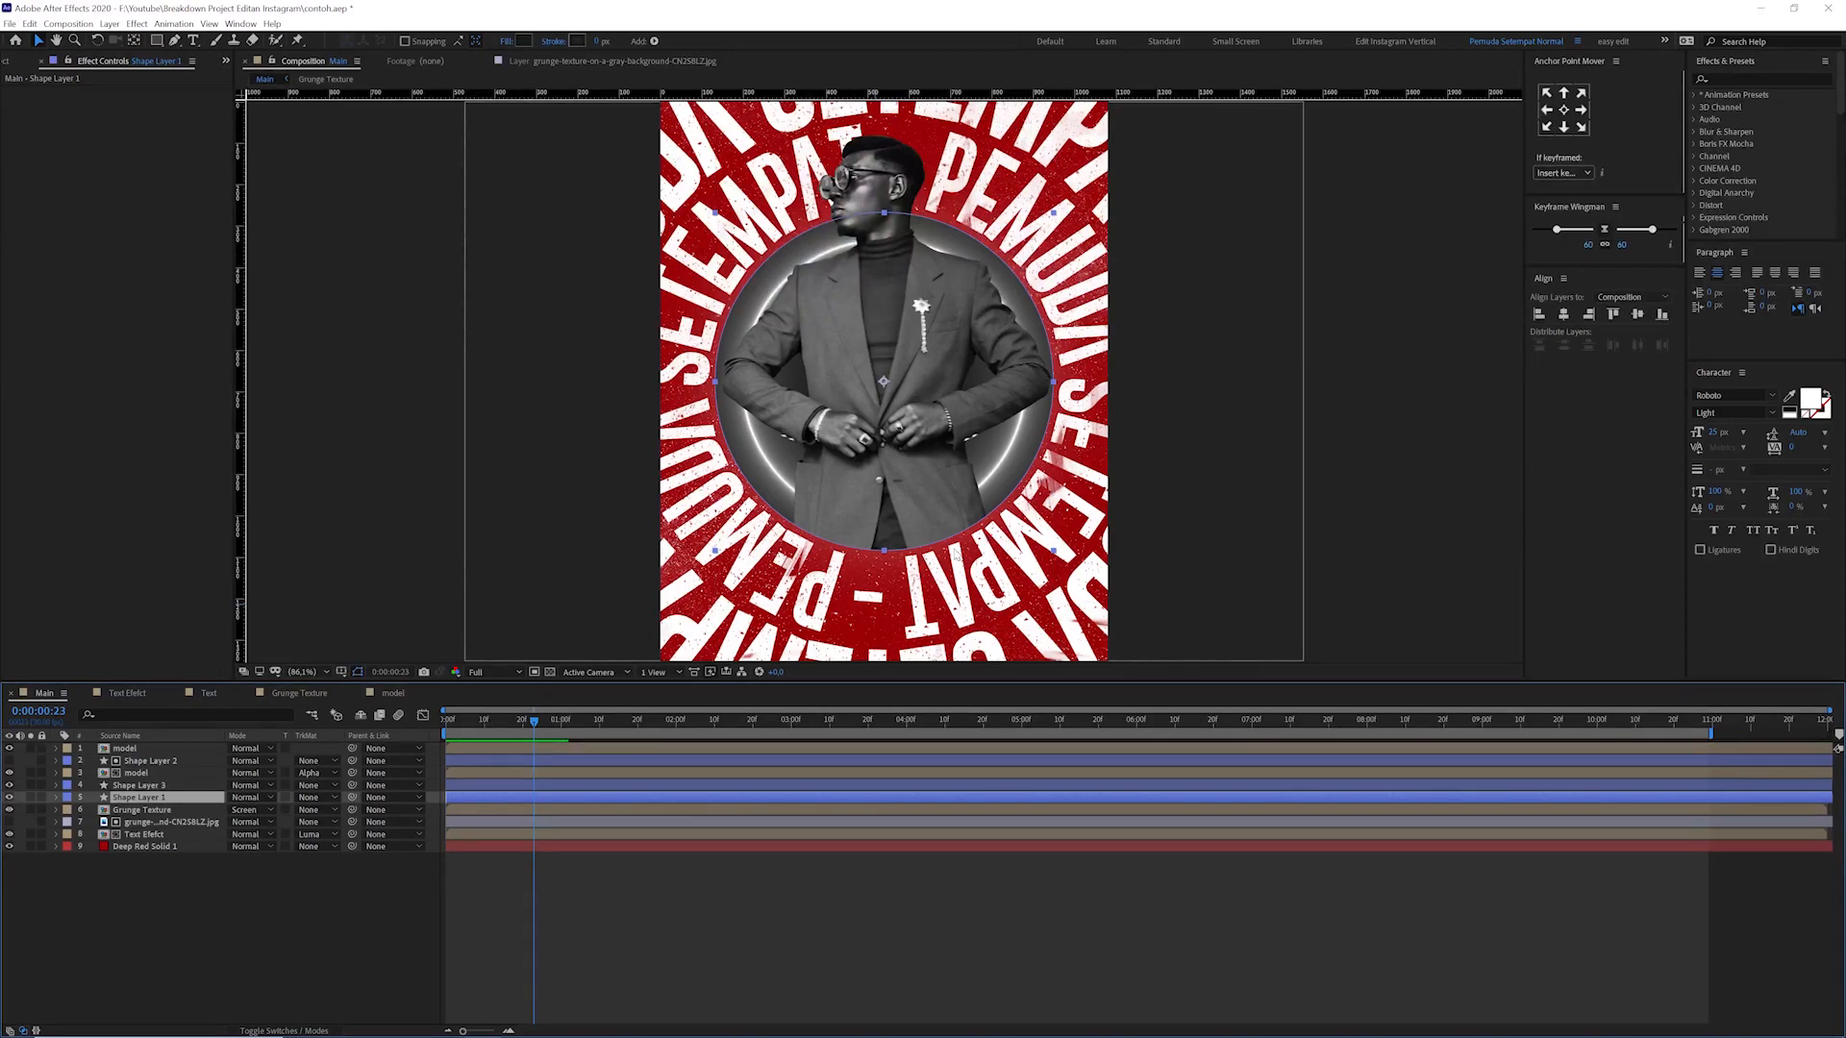
click(30, 797)
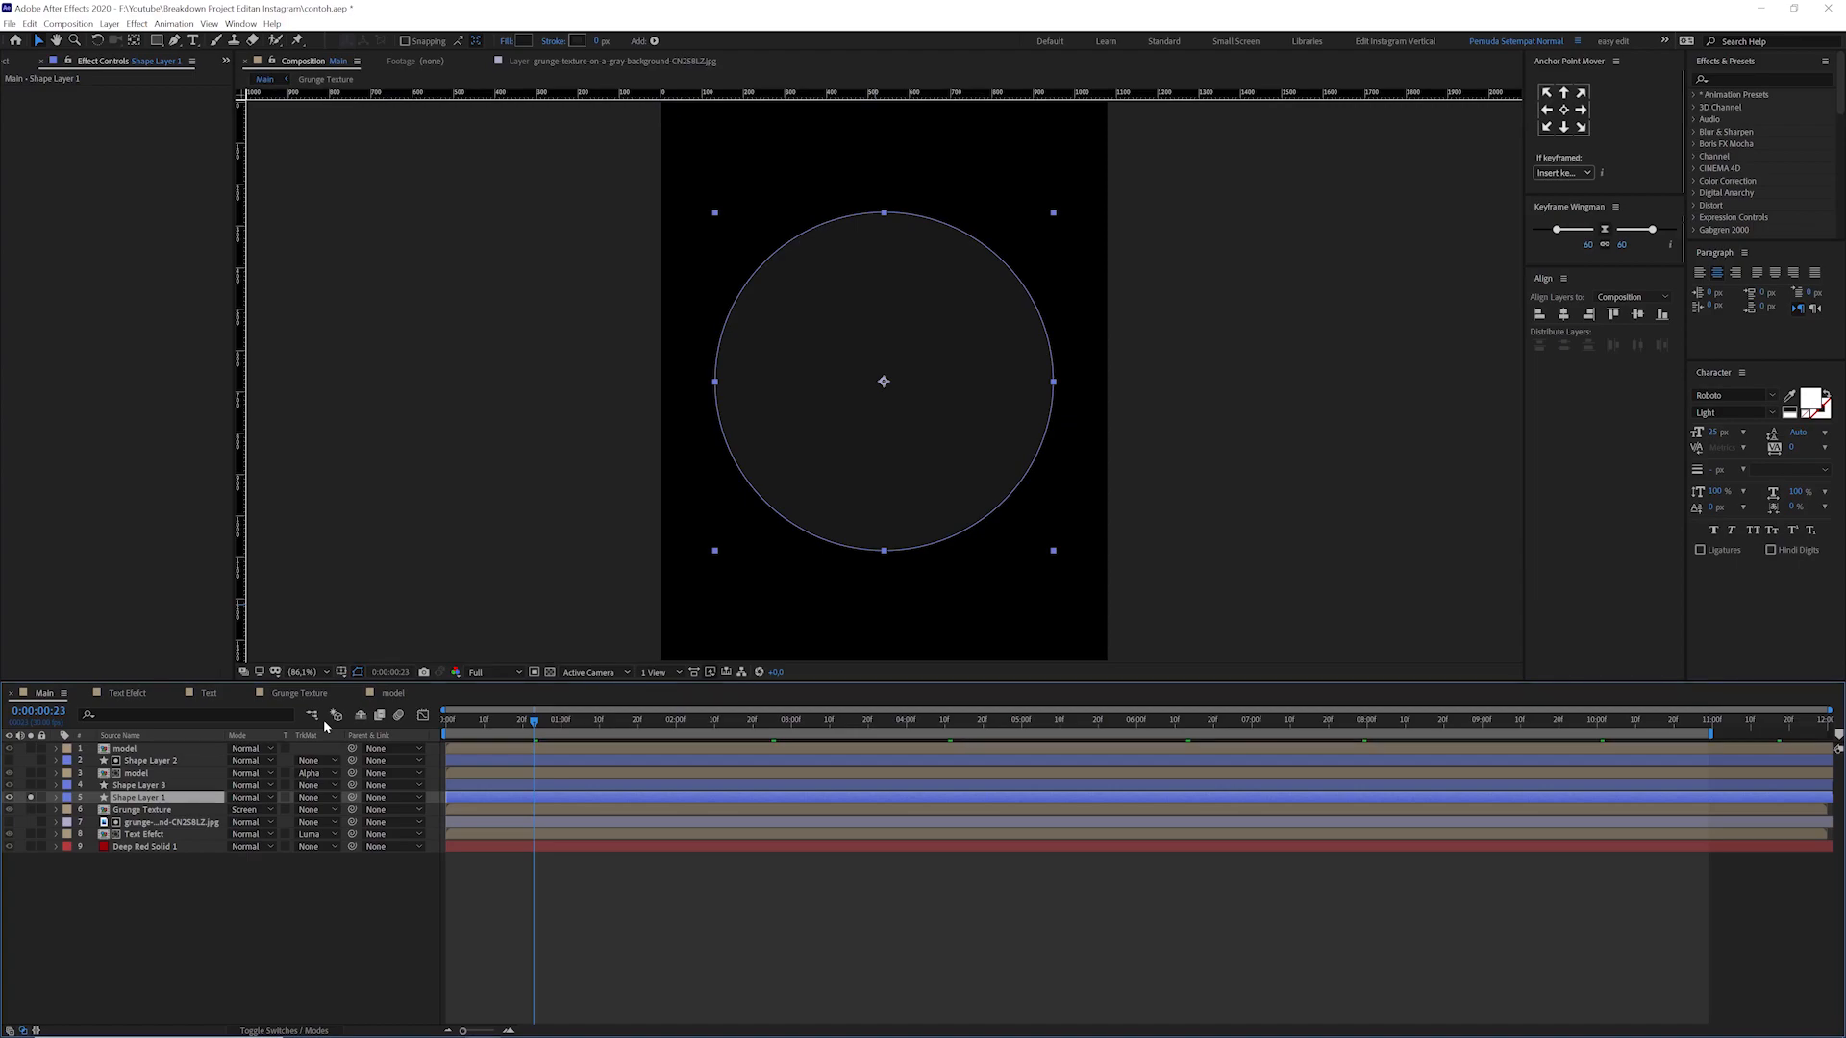
key(u)
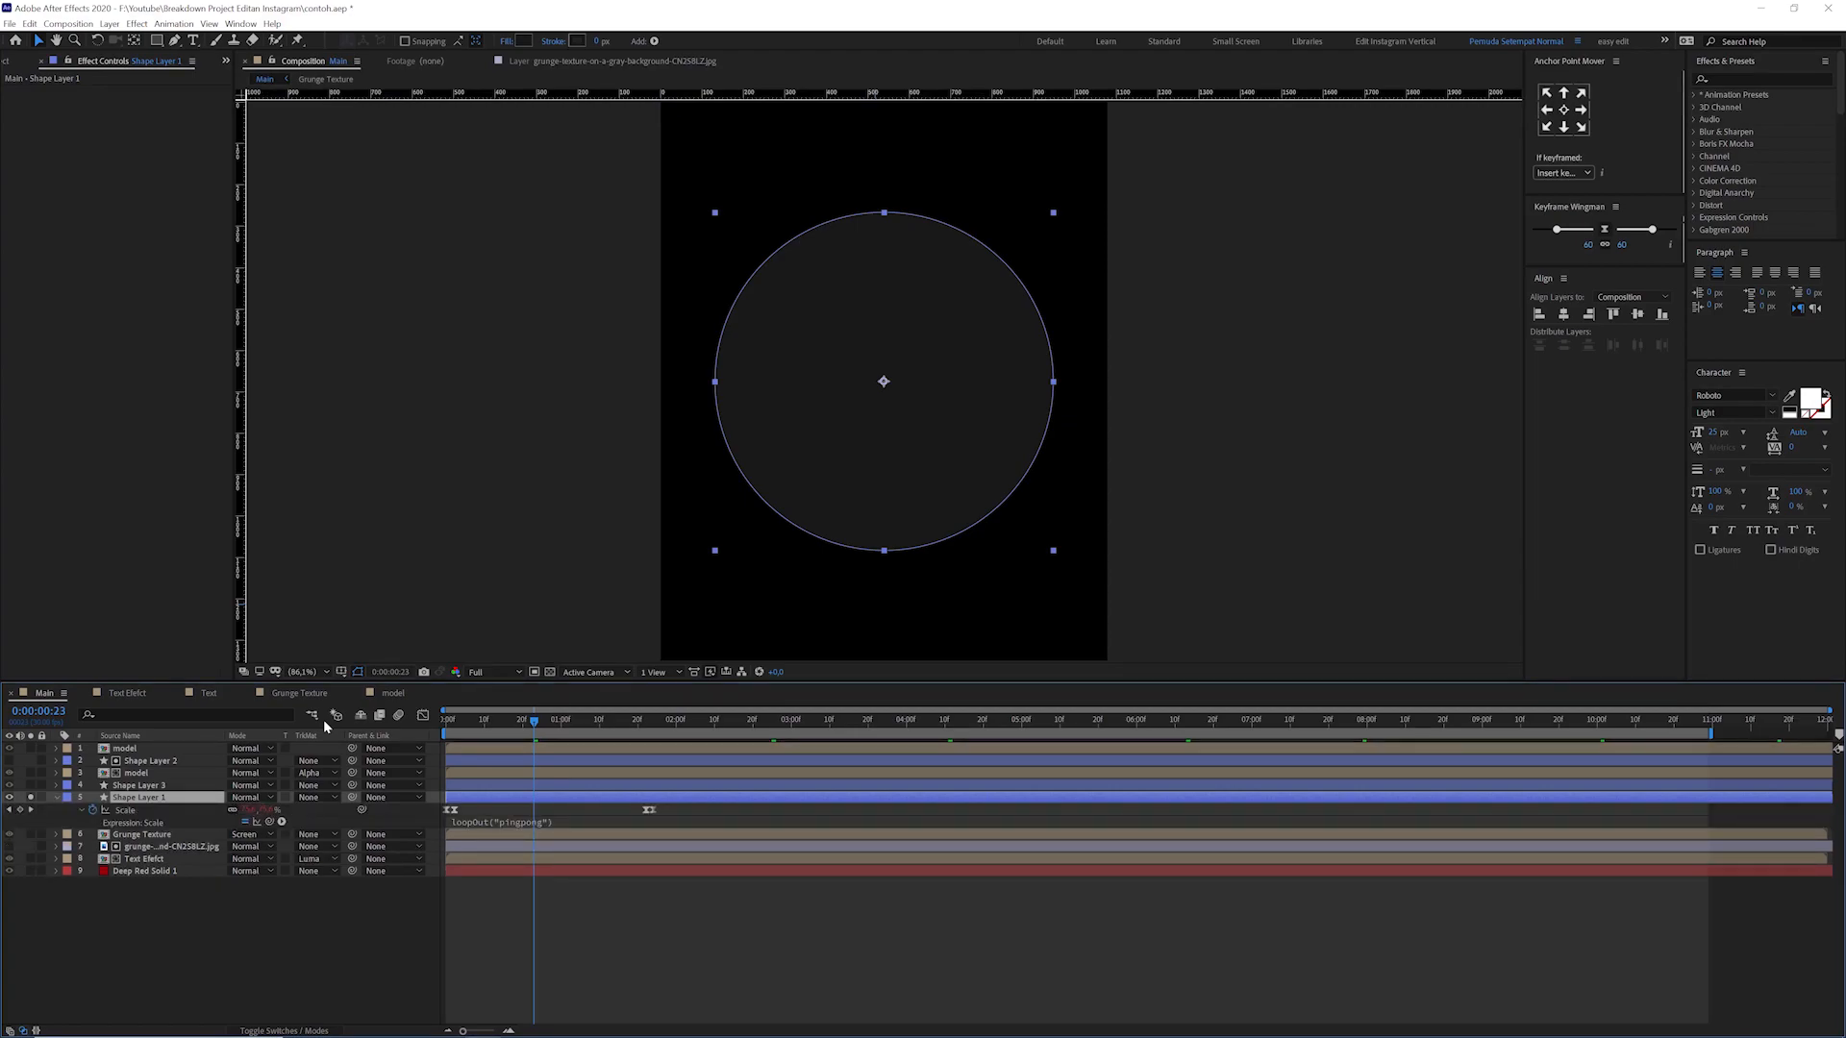
key(space)
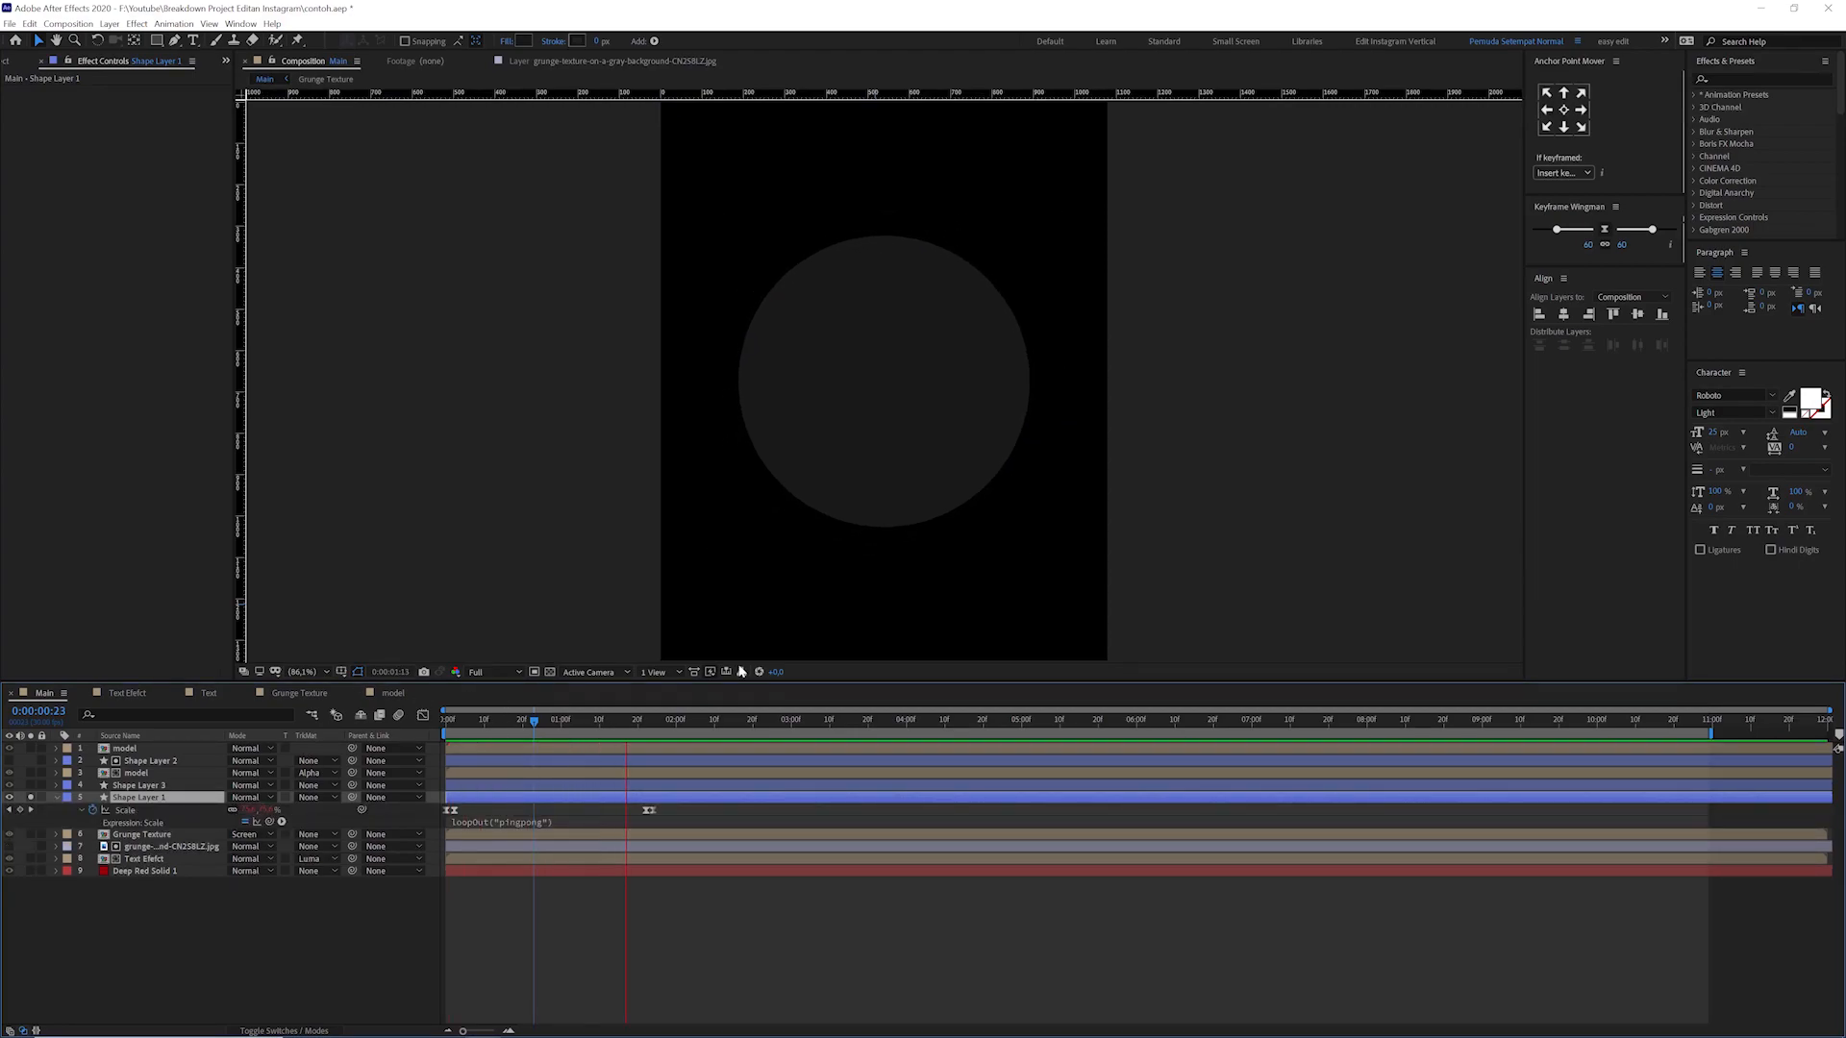
click(480, 720)
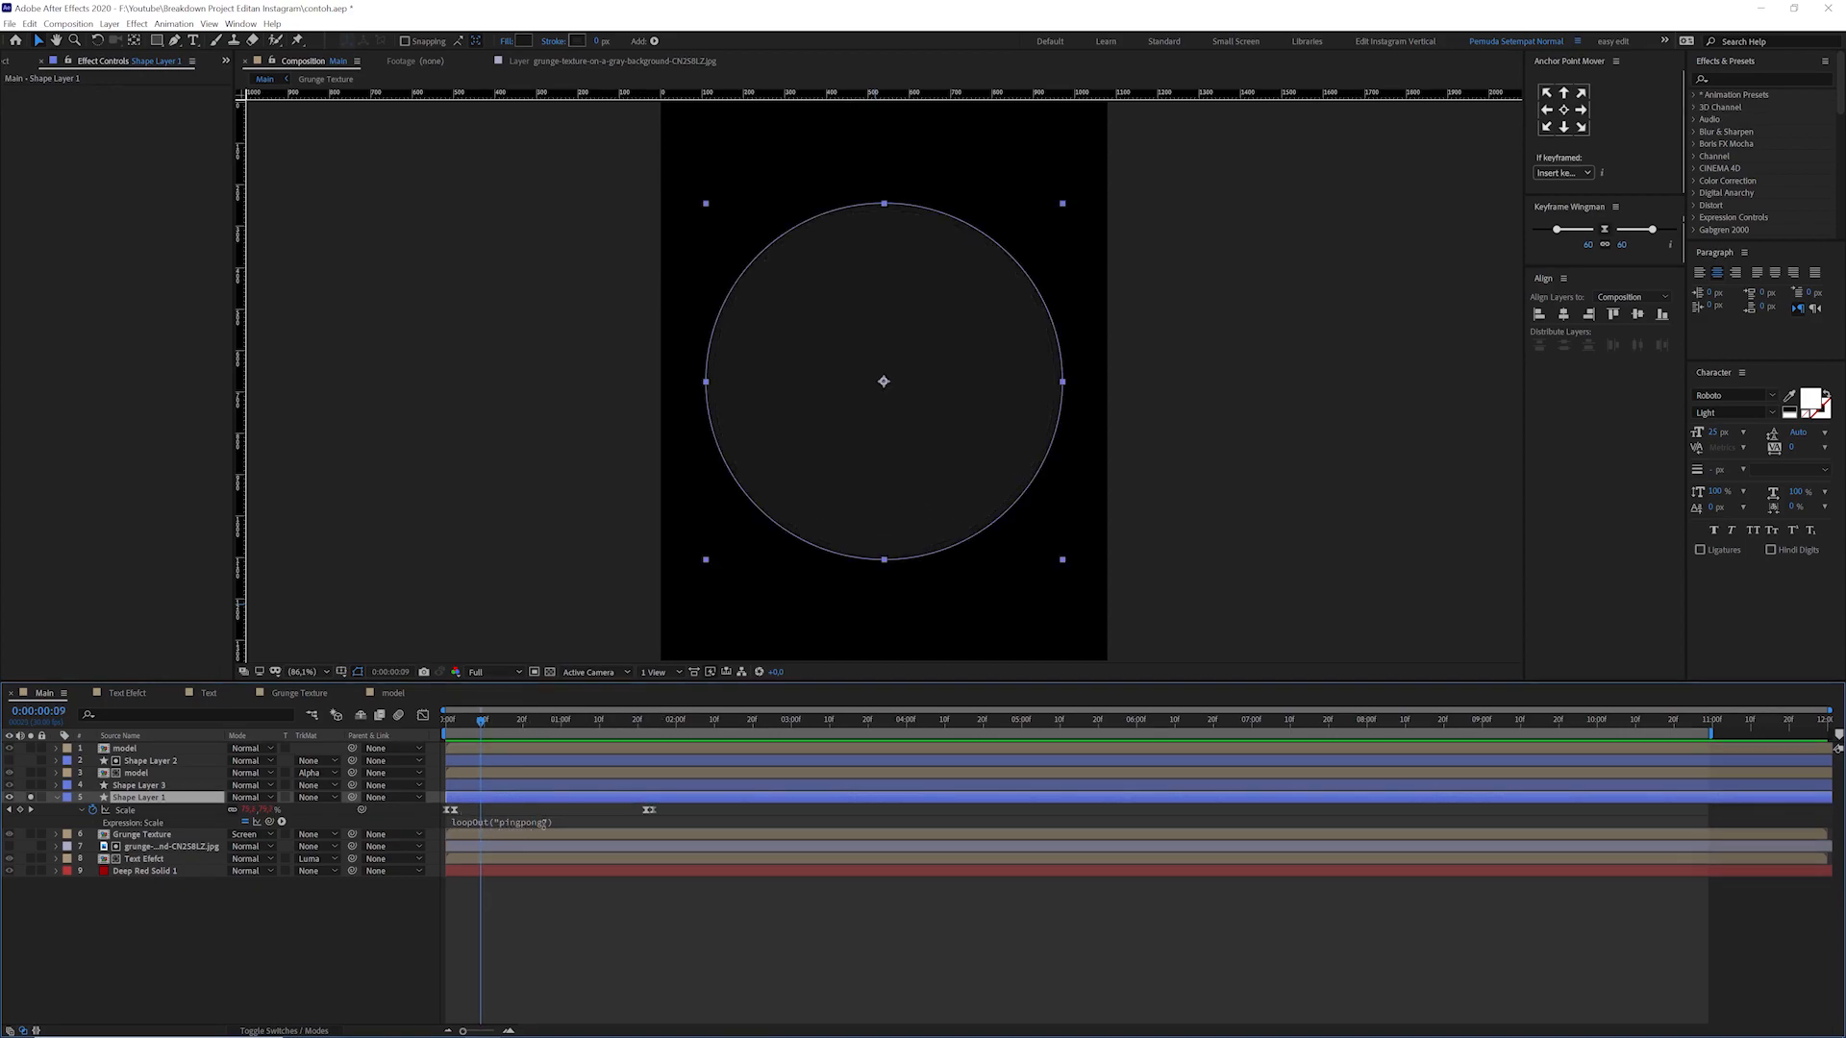
drag(501, 723, 1111, 767)
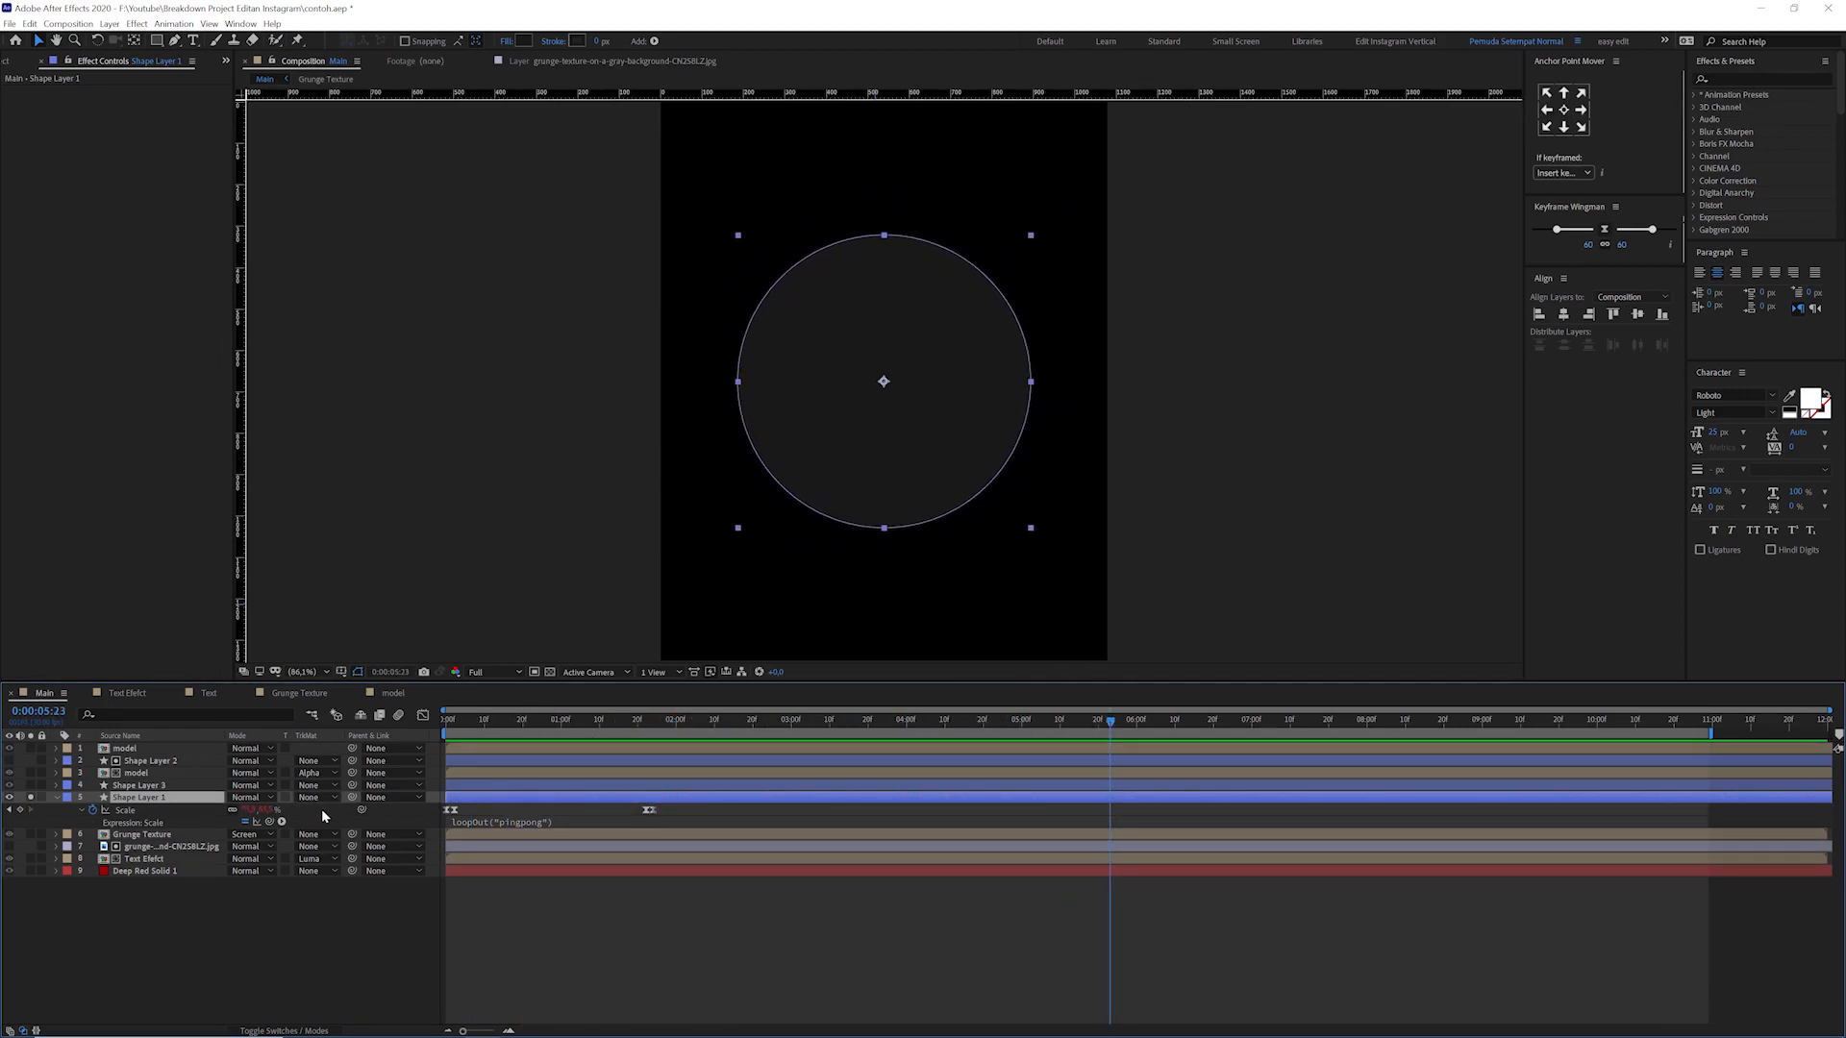
- Solo Shape Layer 3 together with Shape Layer 1 and reveal the glowing ring's Scale keyframes and expression
click(142, 787)
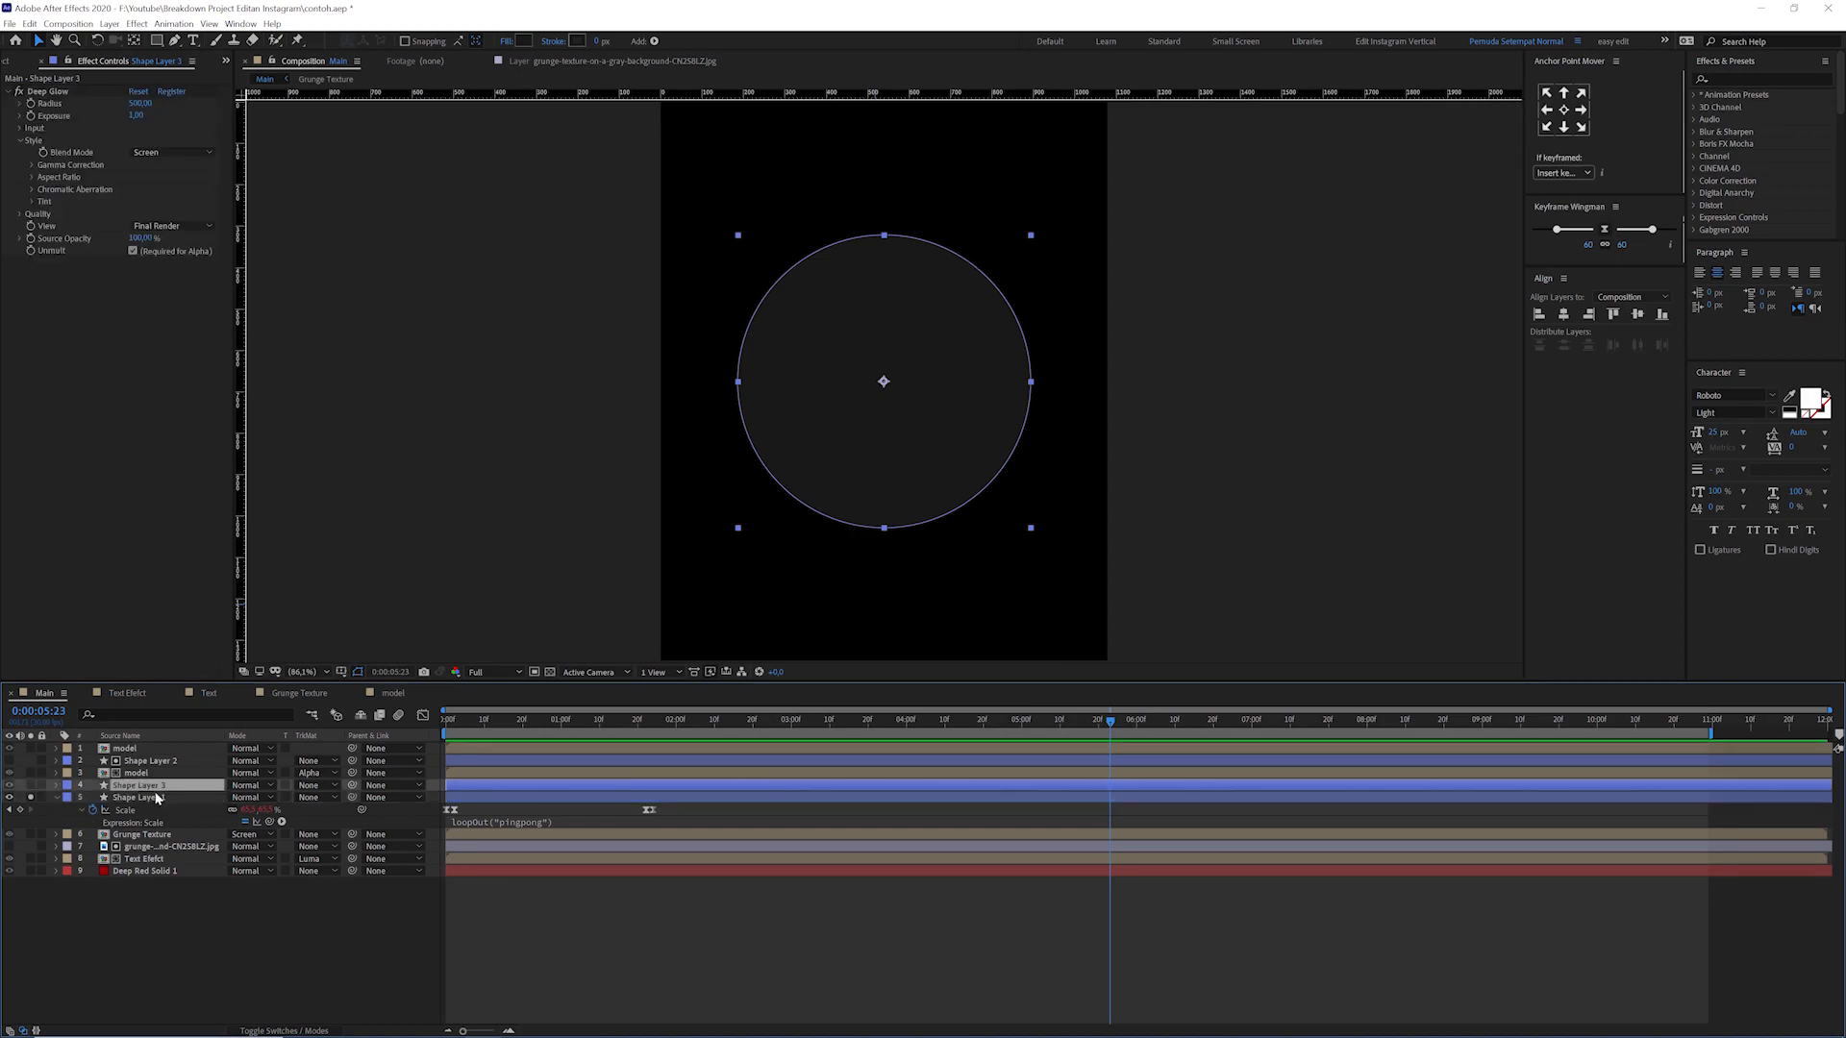
click(42, 787)
click(31, 786)
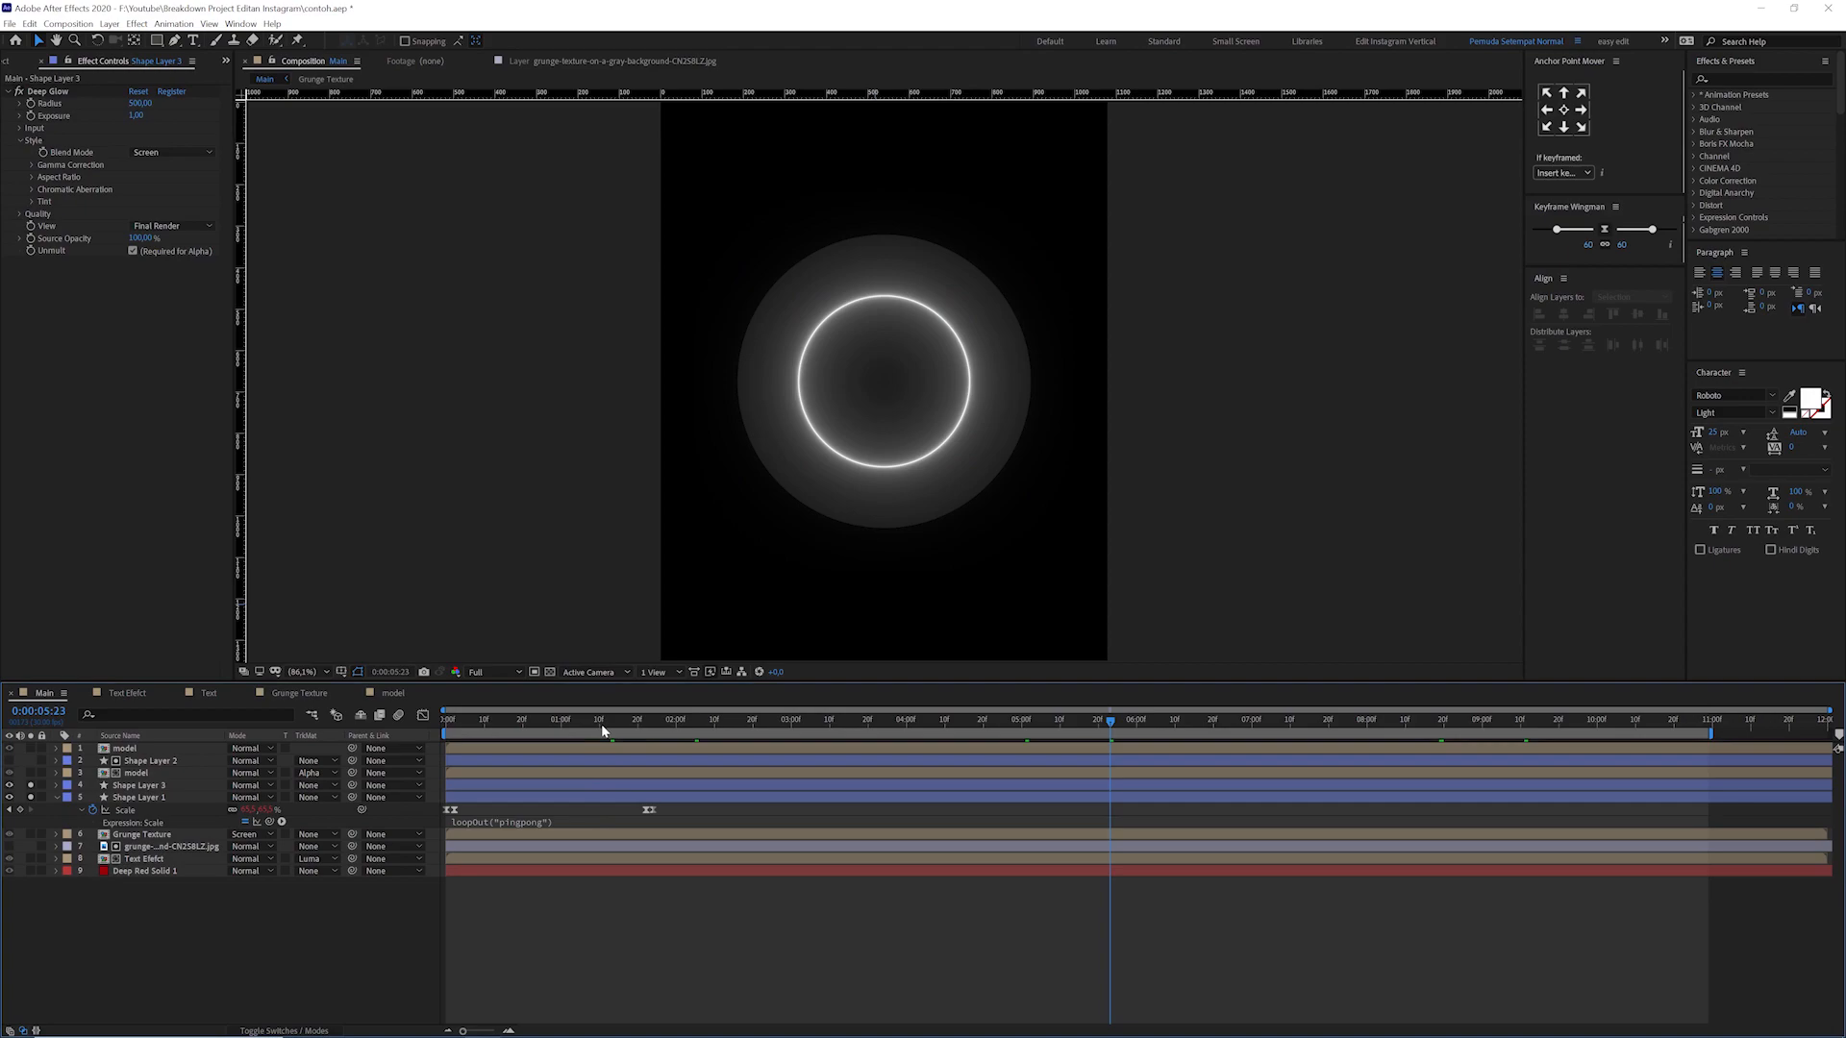
drag(606, 733, 545, 732)
click(519, 785)
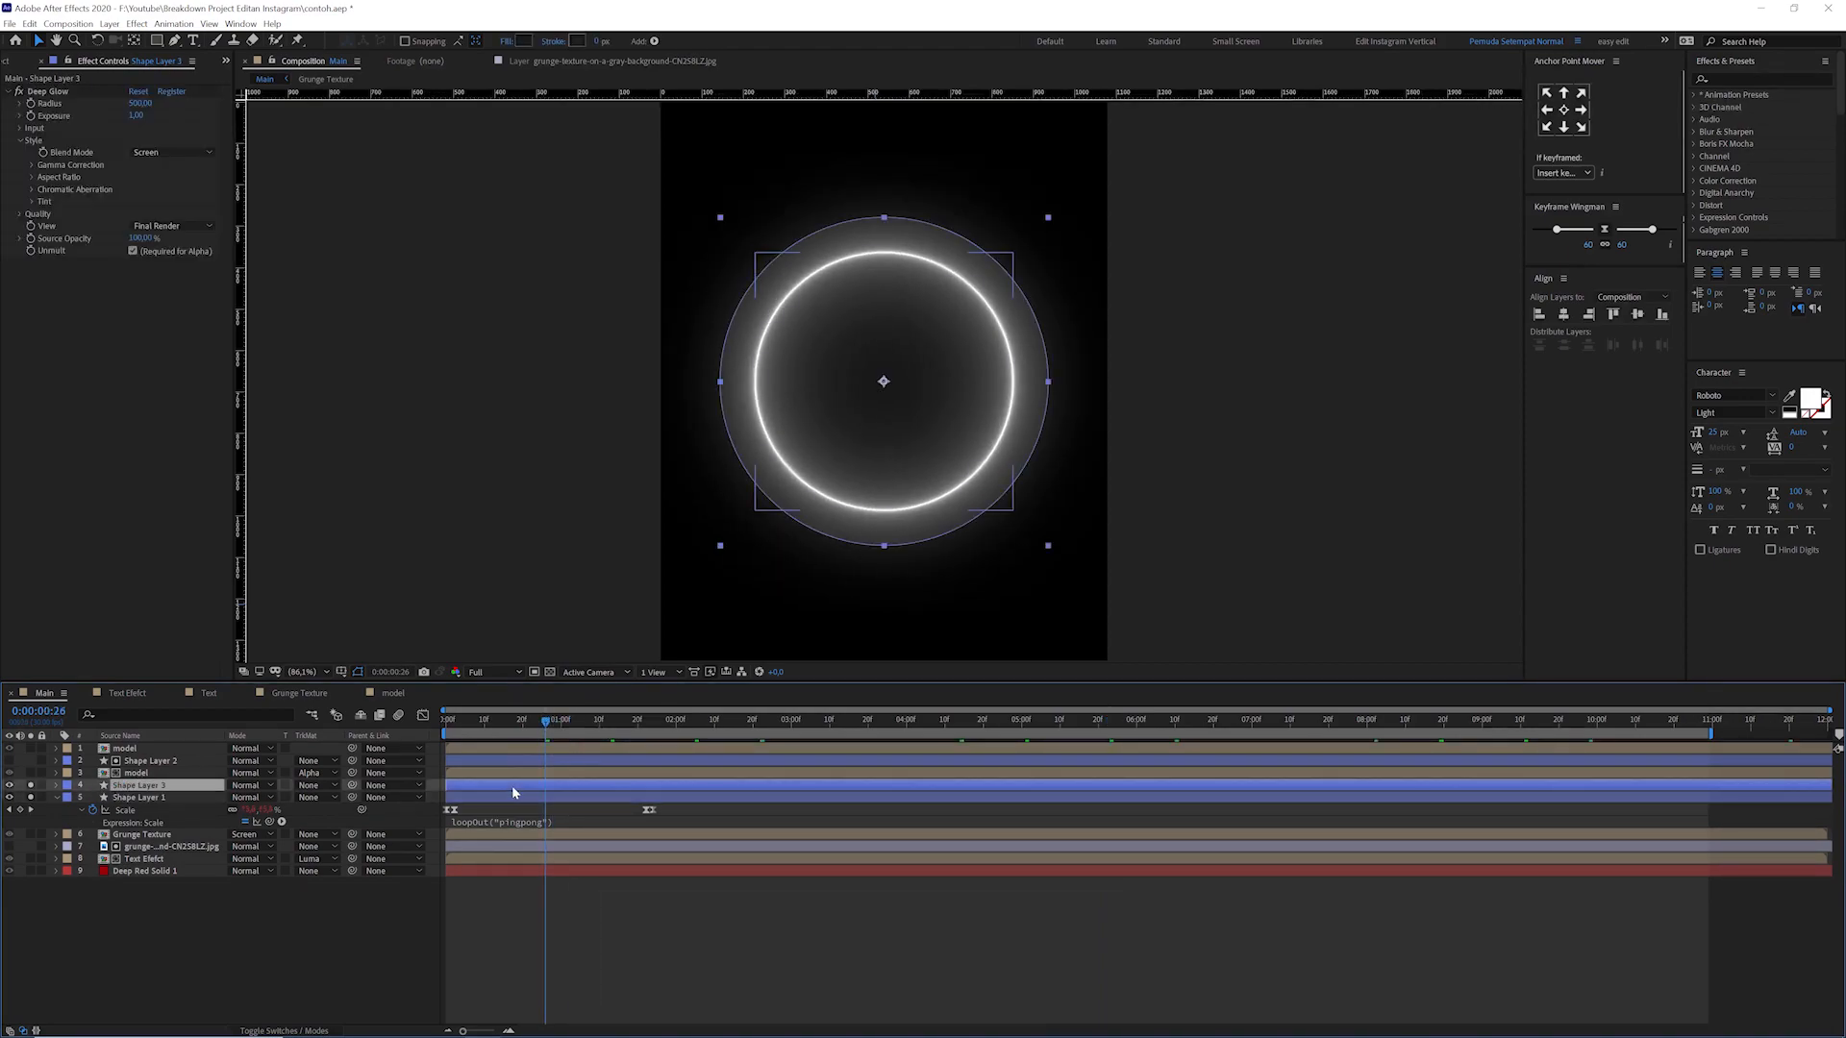
key(e)
key(u)
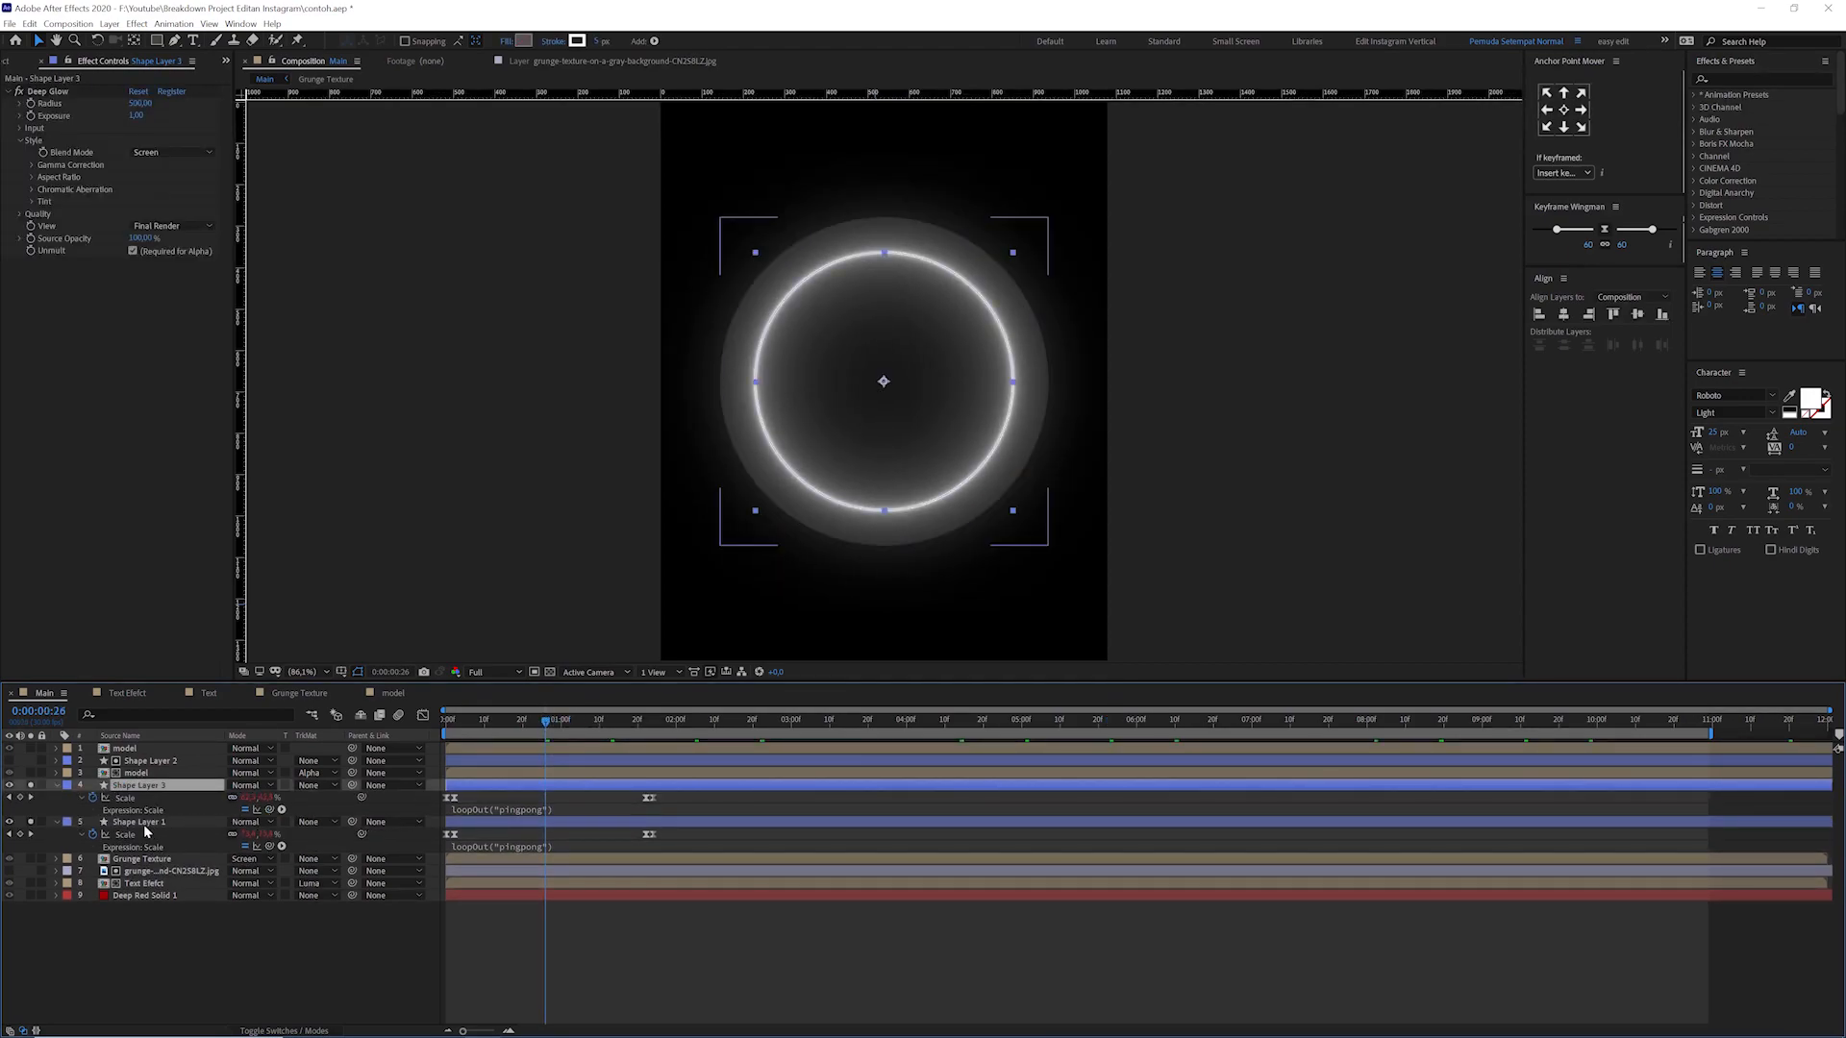
- Compare Shape Layer 1 with Shape Layer 3, examine the ring's Deep Glow effect and preview both circles' animation
click(145, 824)
click(149, 788)
click(55, 96)
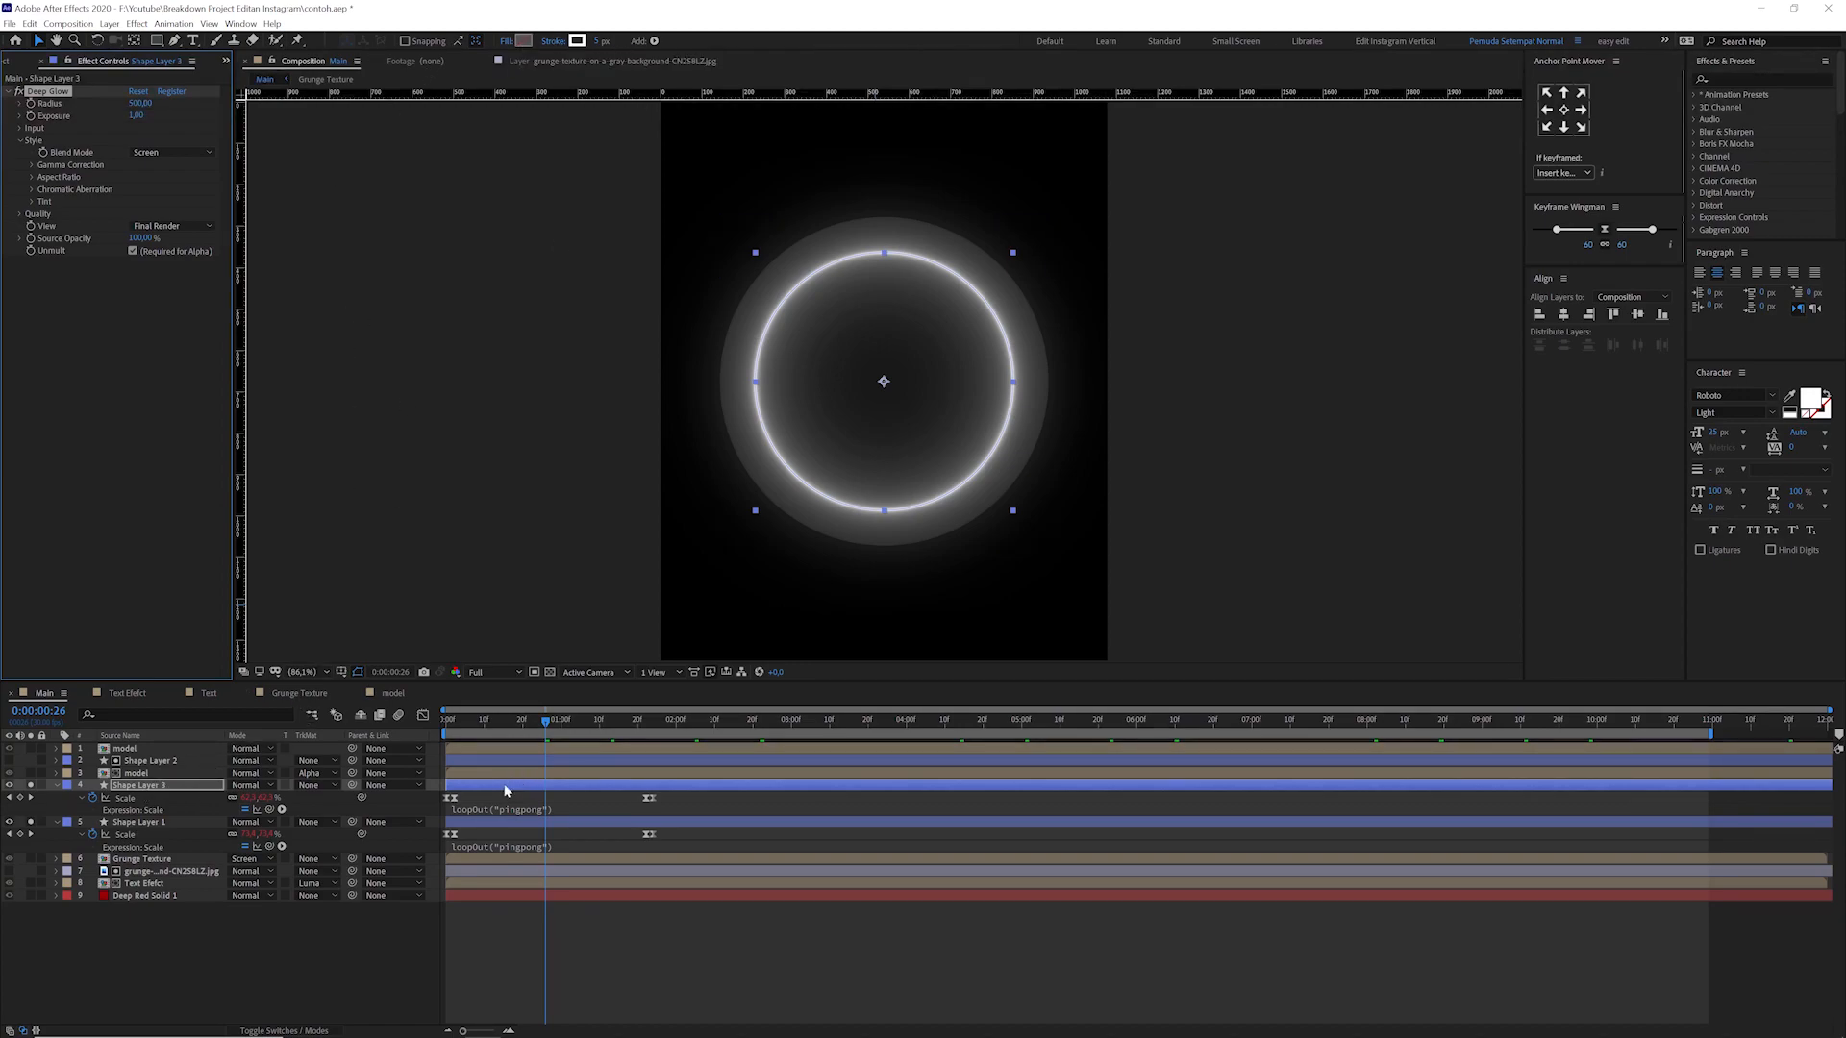
key(space)
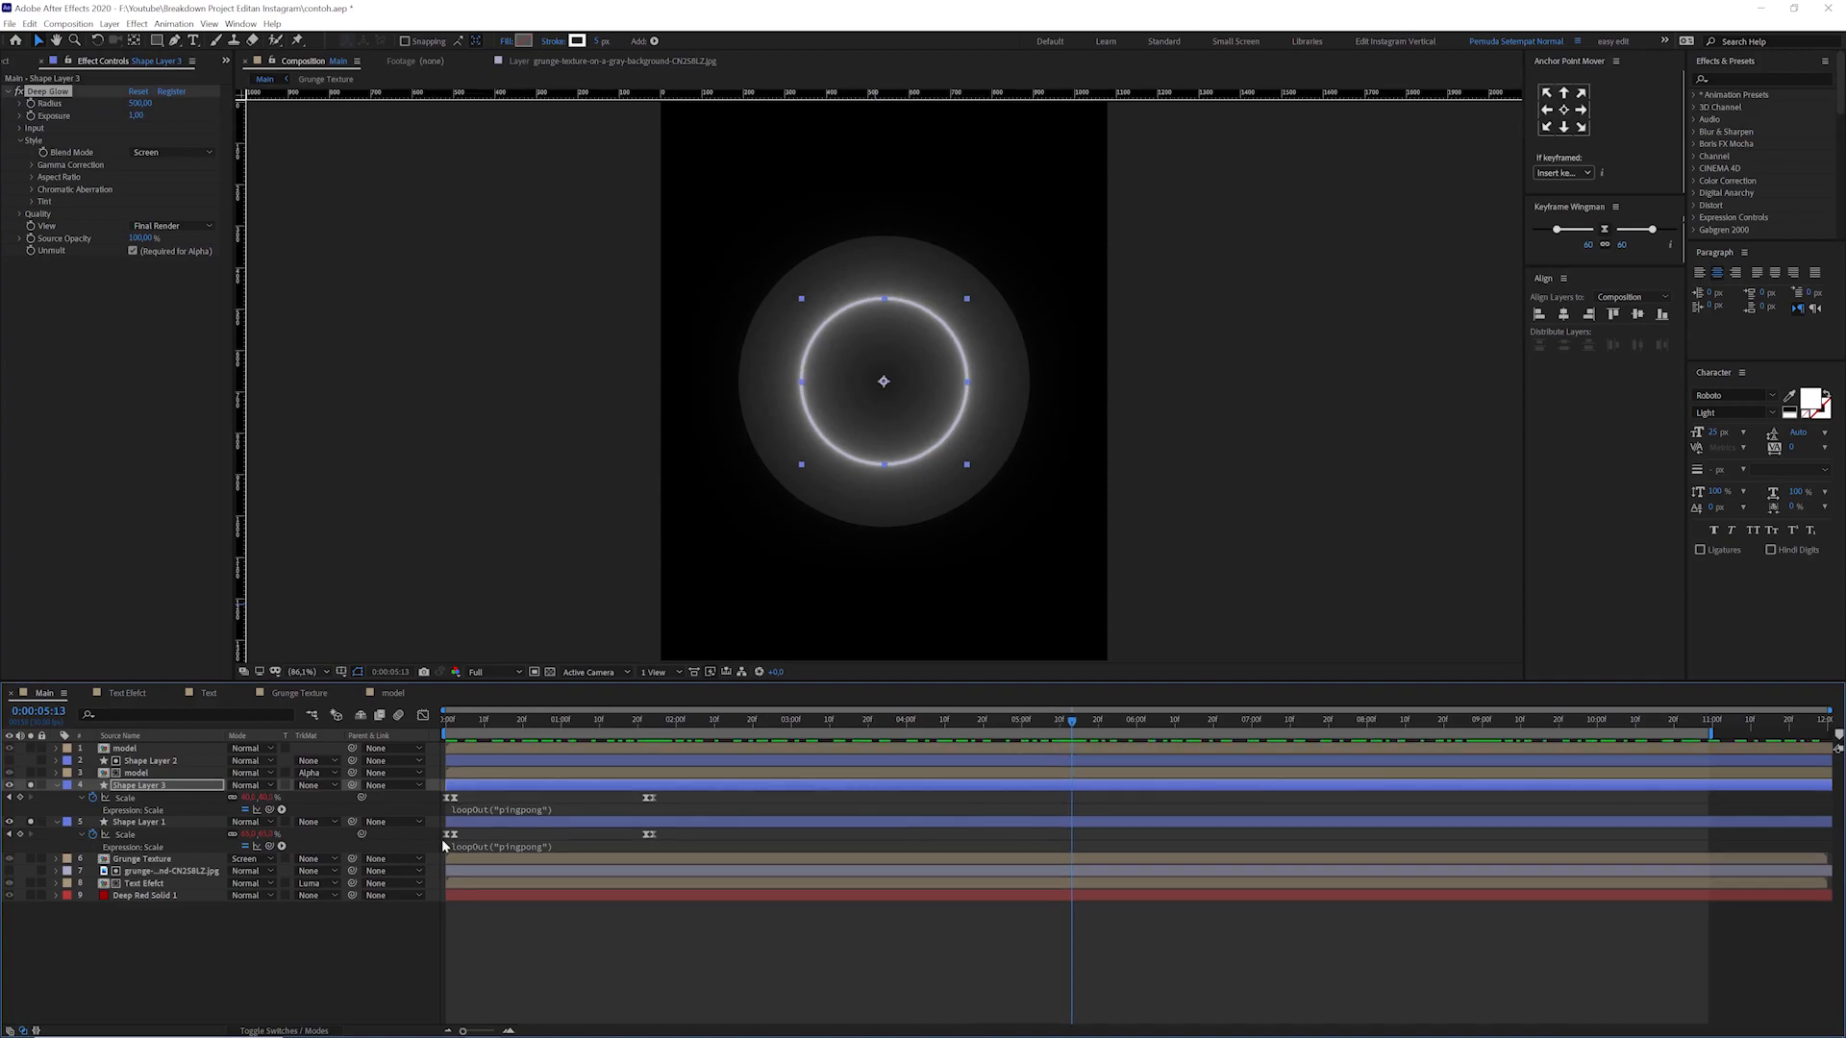
- Turn off solo for both circle layers and briefly view the alpha-matted lower model layer on its own
click(30, 785)
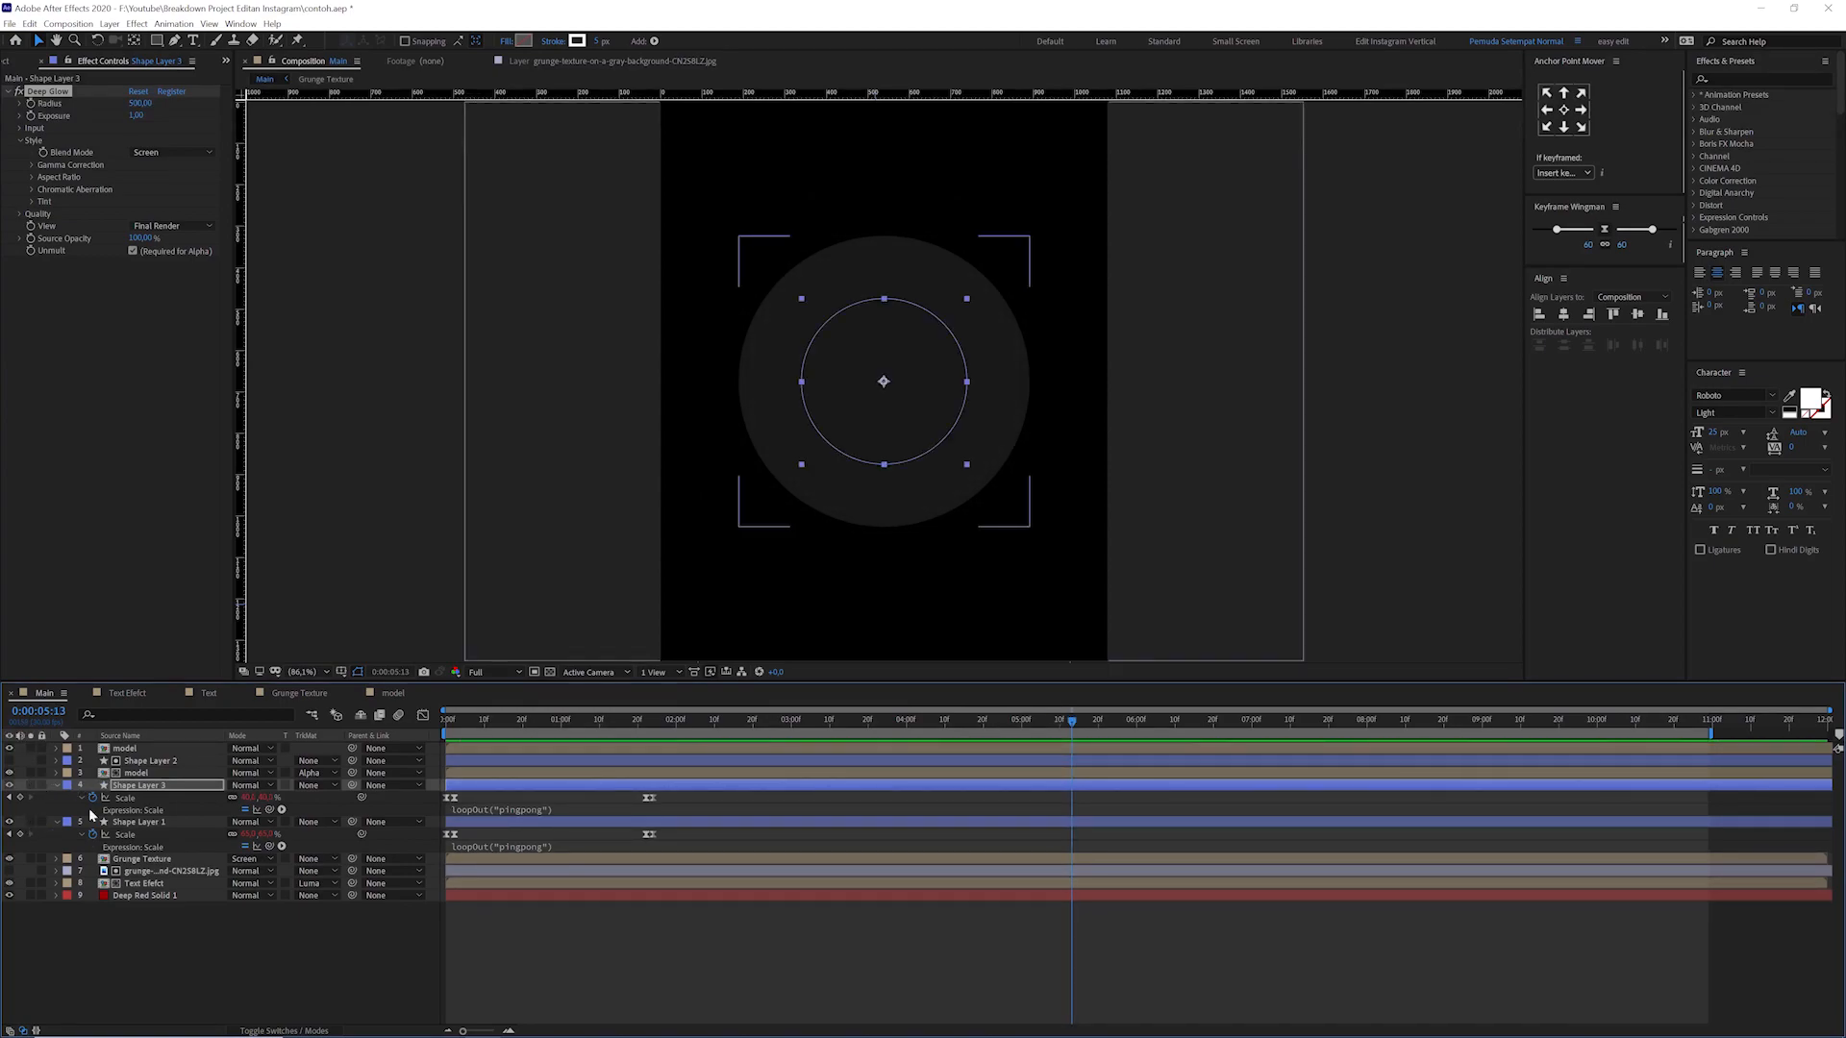
key(ctrl+Up)
click(31, 773)
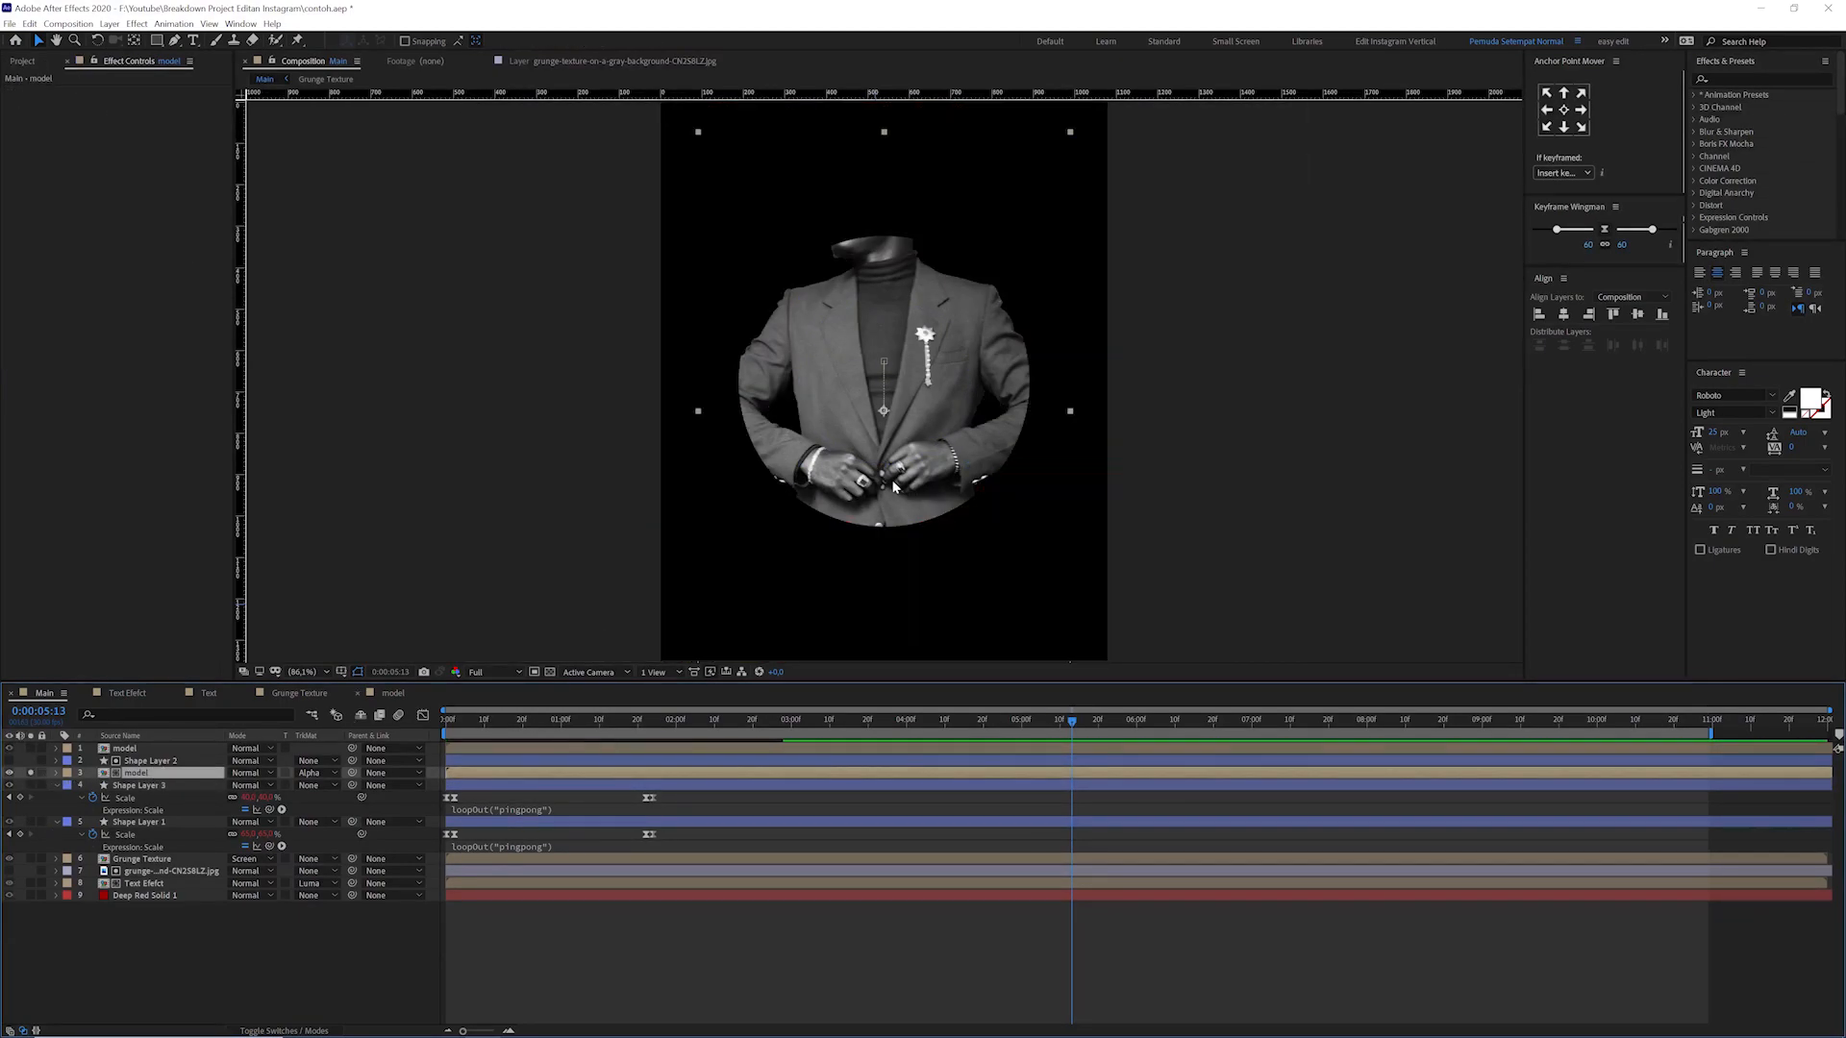
click(31, 773)
- Compare the two model layers by soloing the matted lower one, adding the upper one, and leaving only the upper one isolated
click(134, 749)
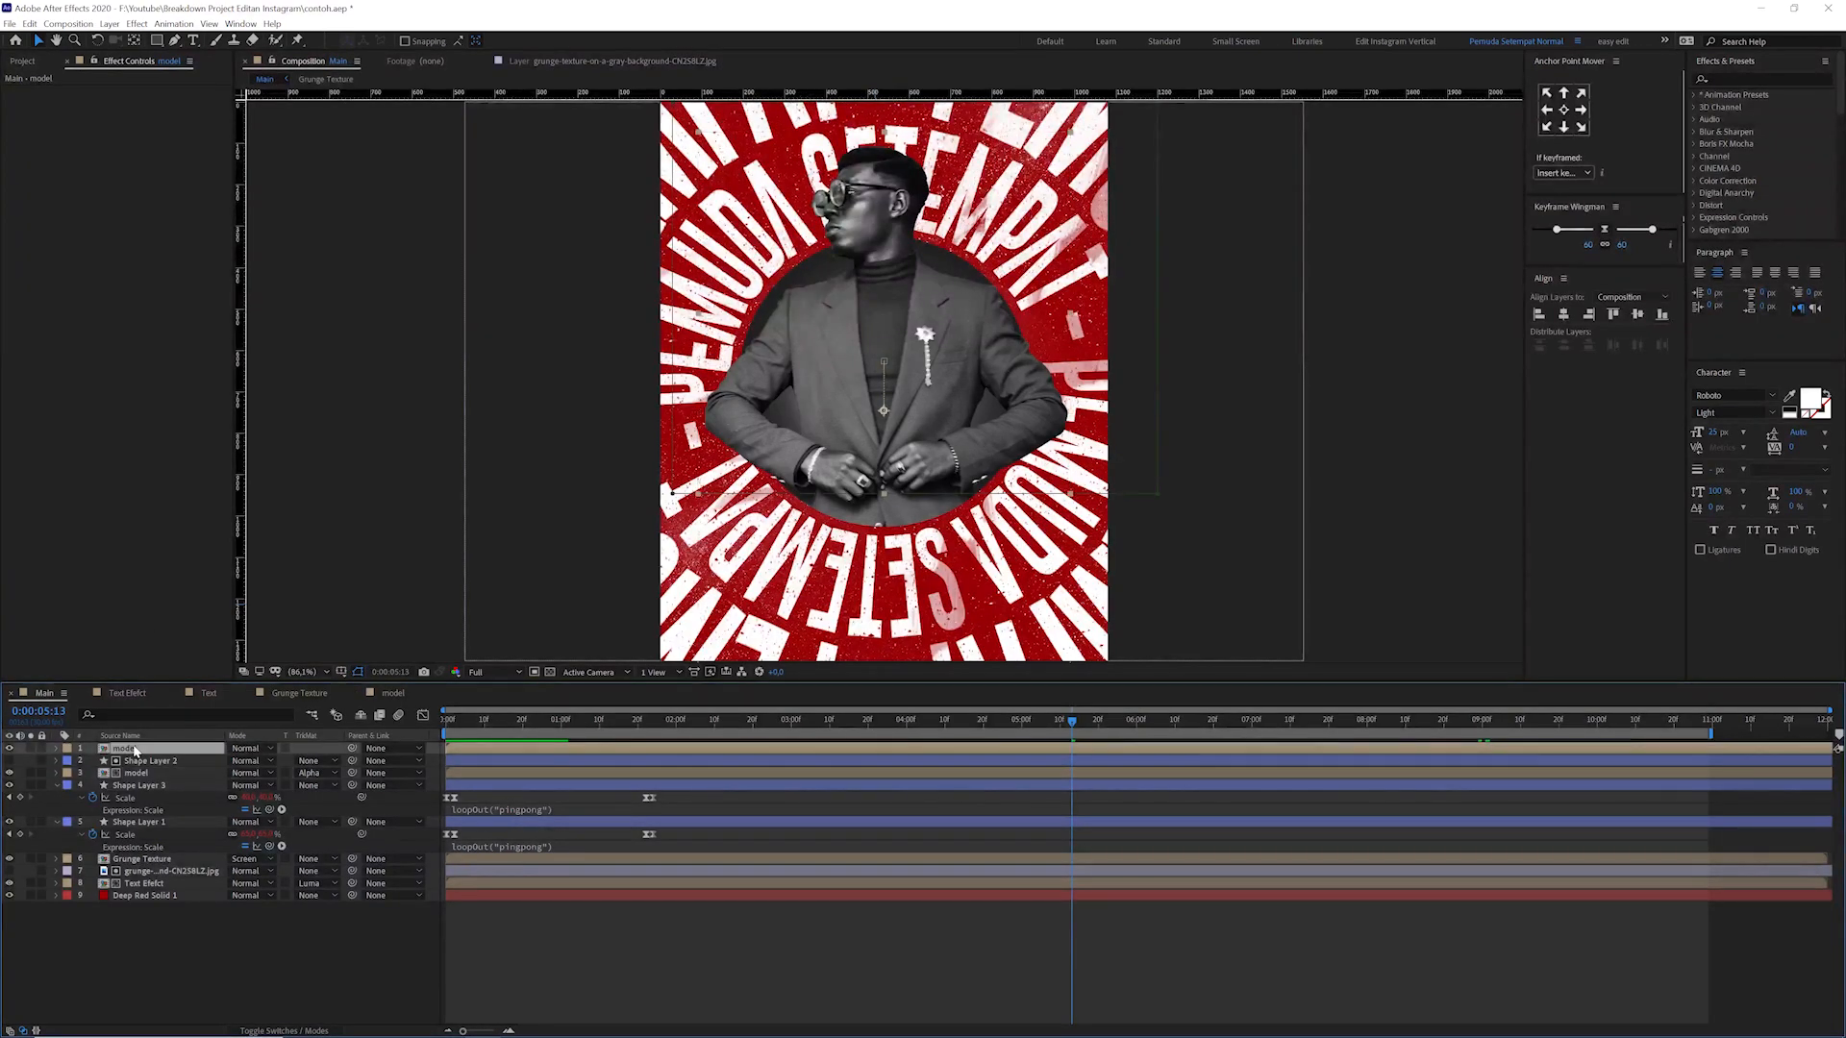
click(137, 773)
click(135, 749)
click(137, 773)
click(31, 773)
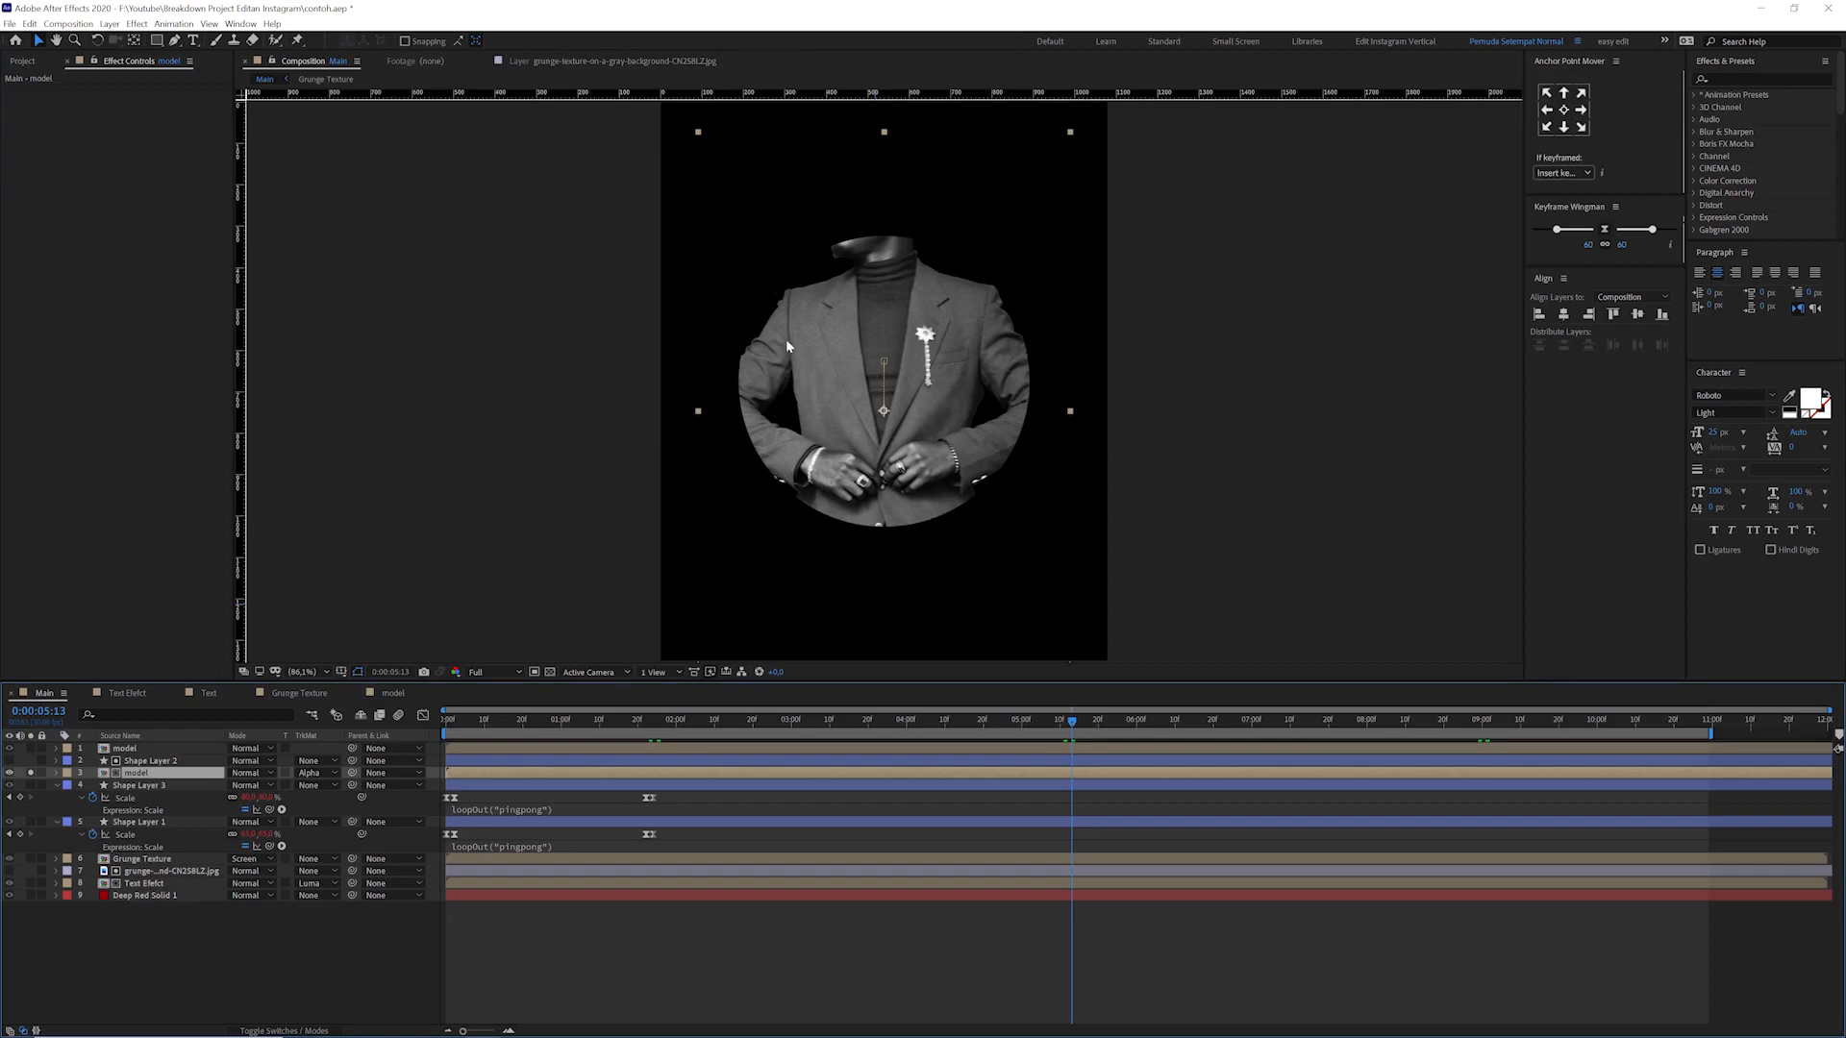
click(125, 748)
click(31, 748)
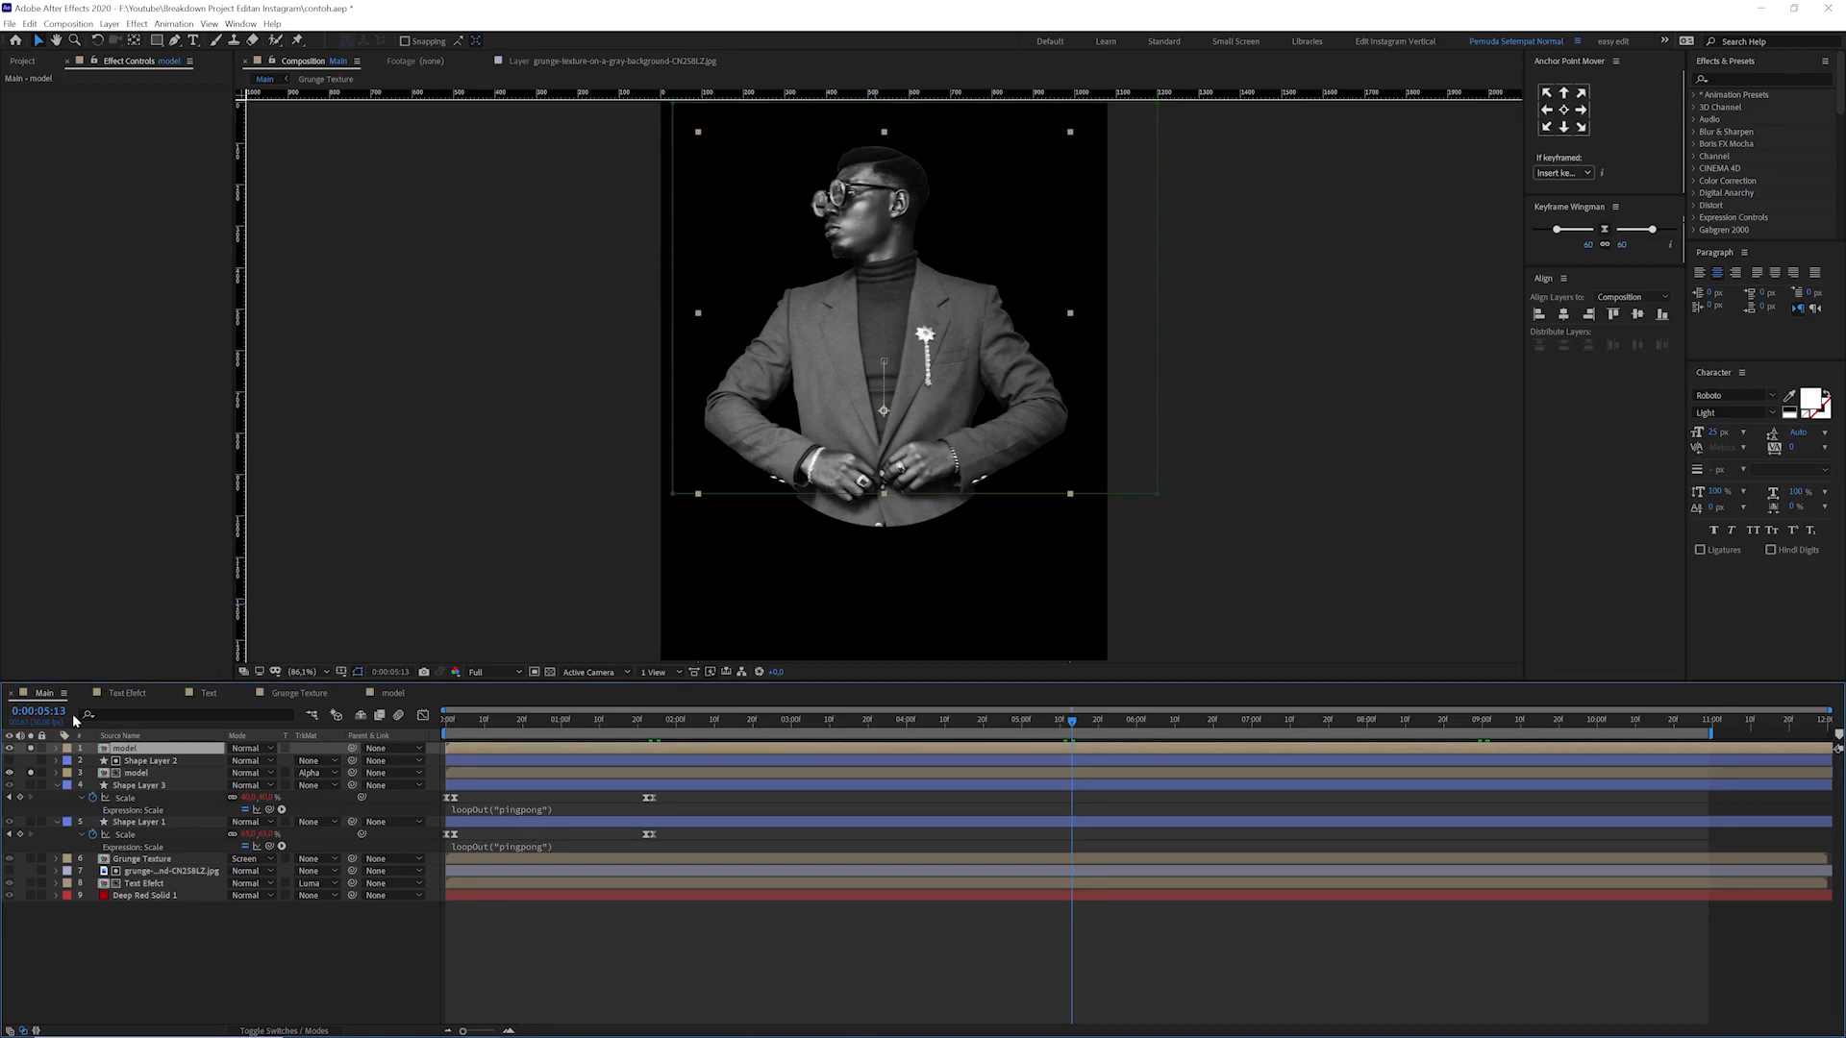
click(31, 773)
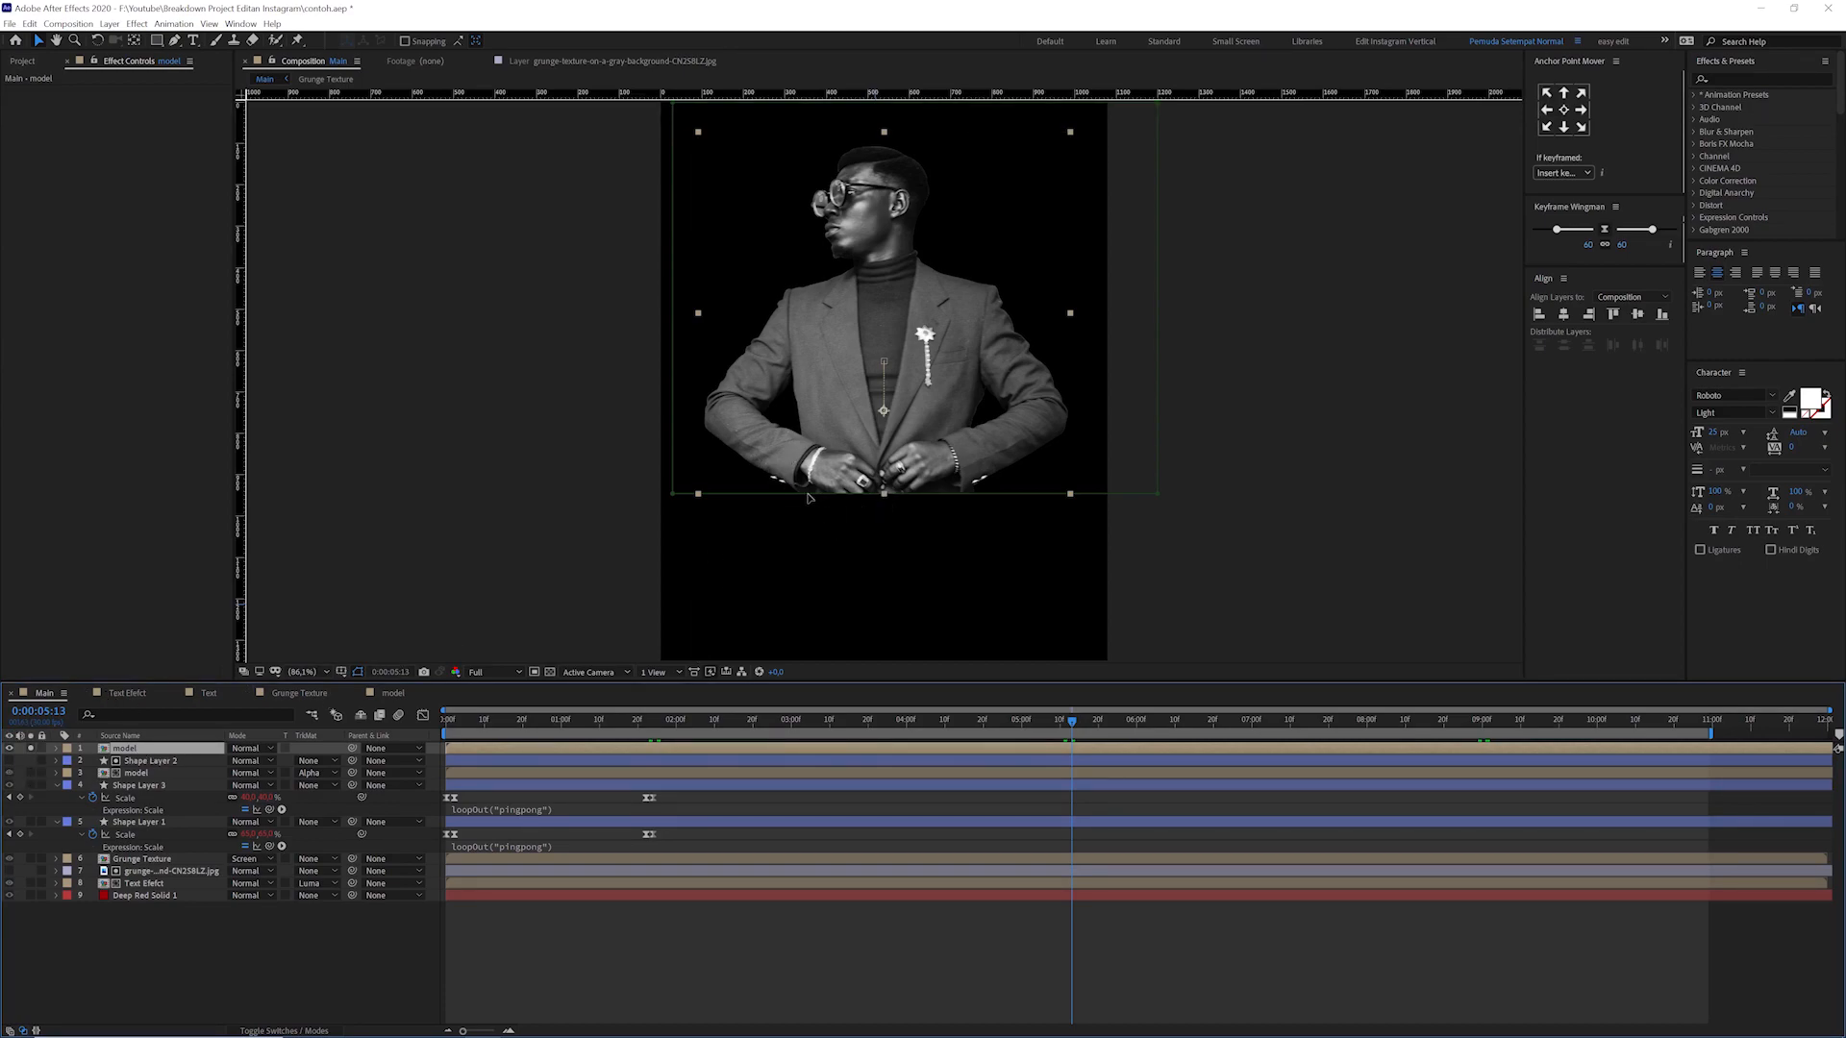
- Solo Shape Layer 1 and the lower model layer along with the upper model, and preview how the figure fits the circle
click(144, 823)
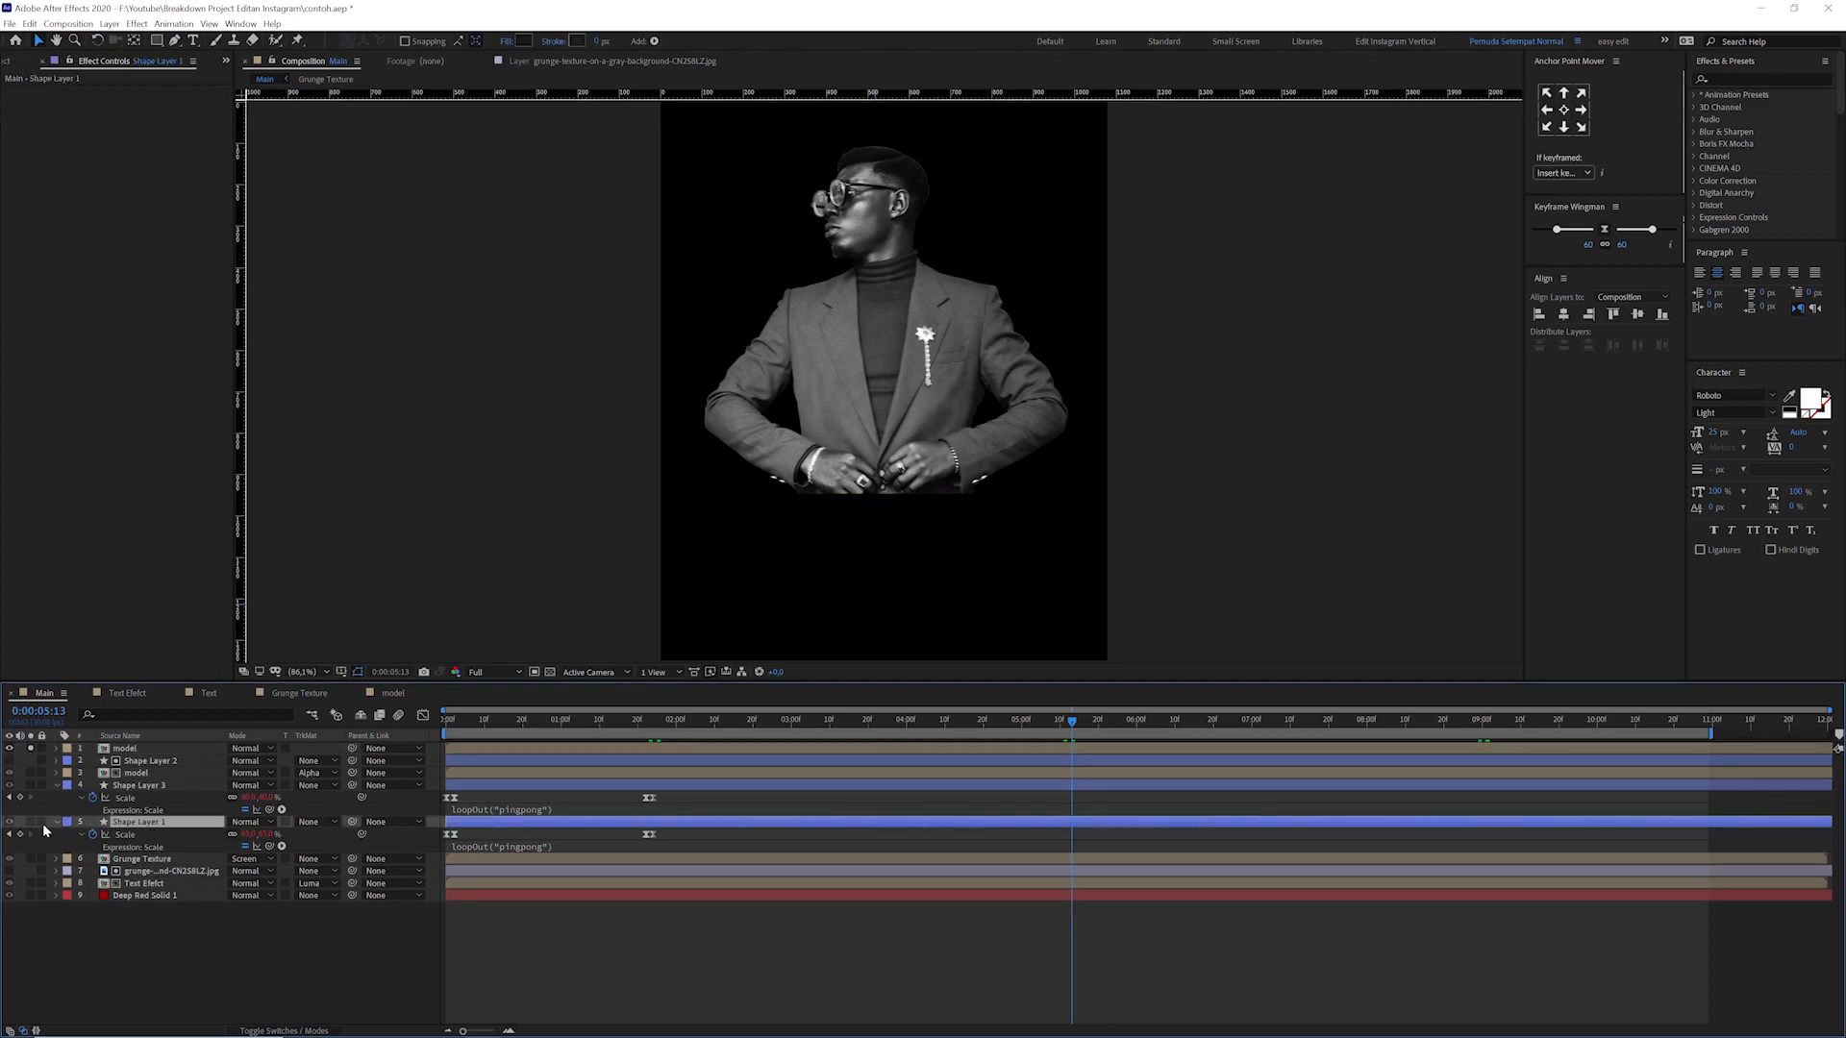
click(31, 822)
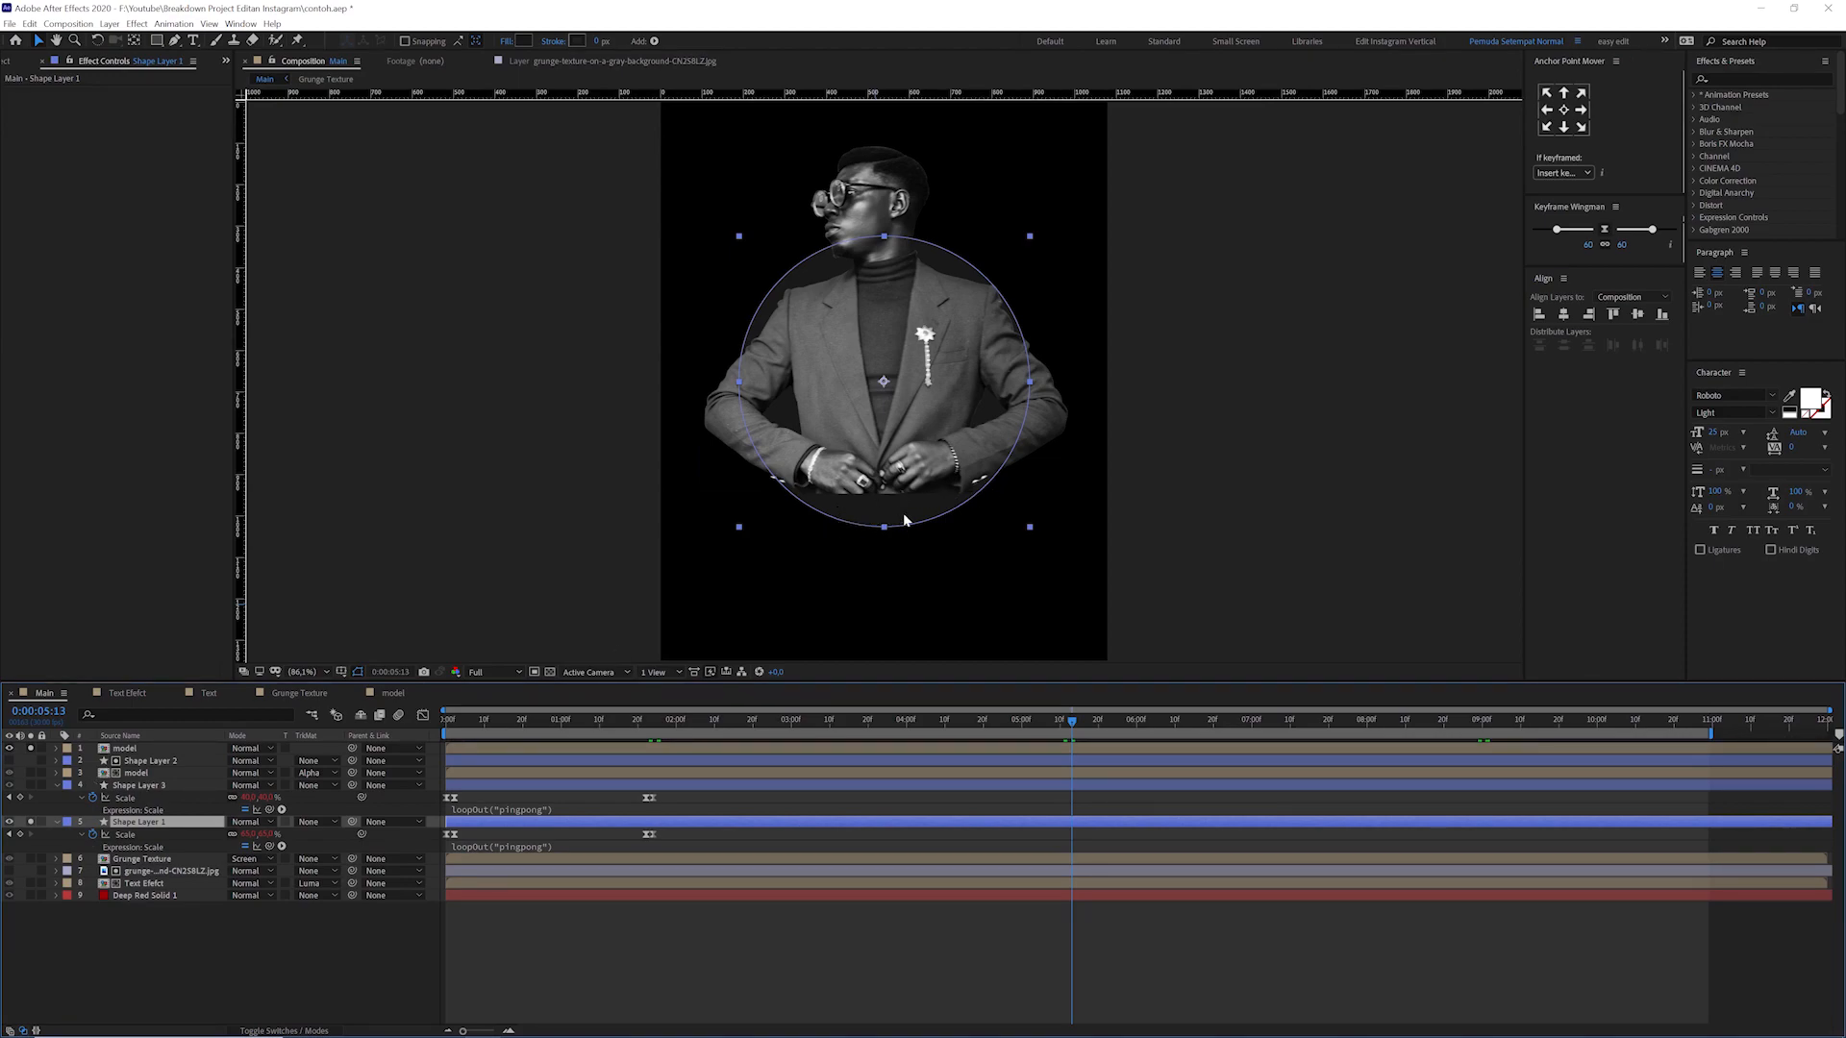
click(32, 784)
click(268, 939)
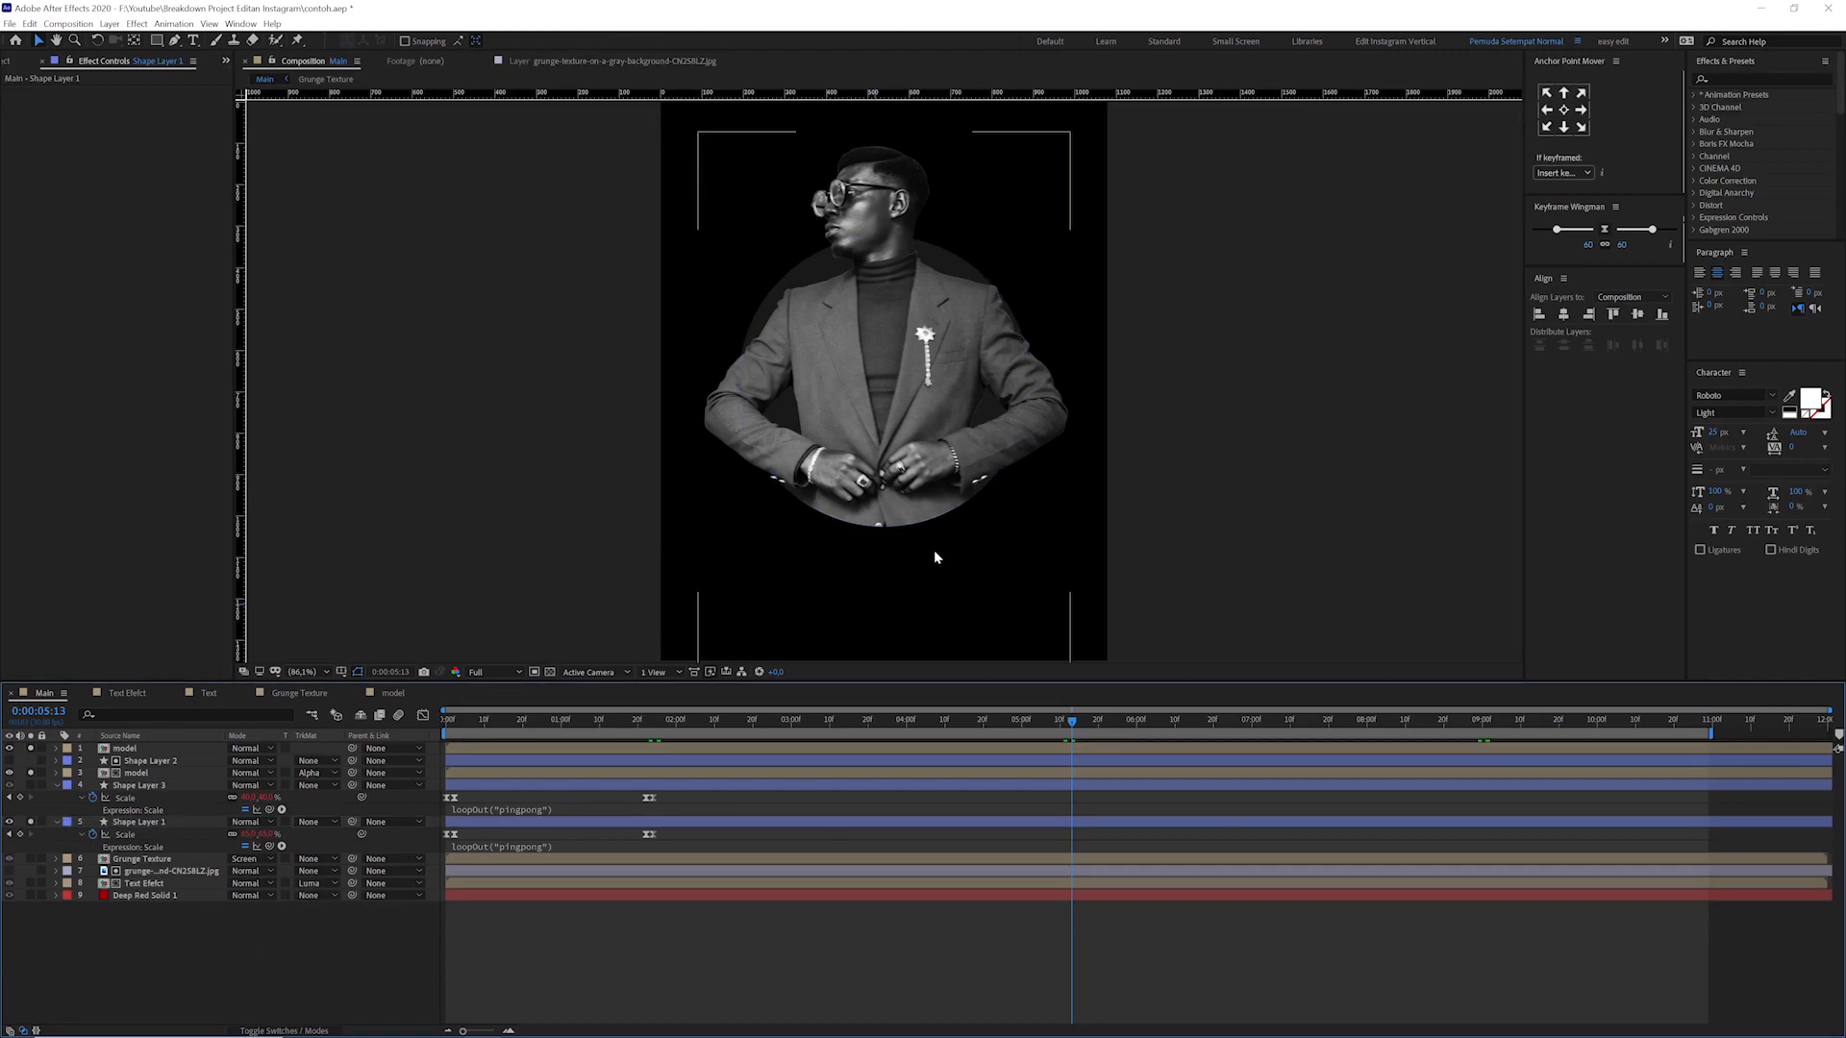
drag(511, 720, 492, 723)
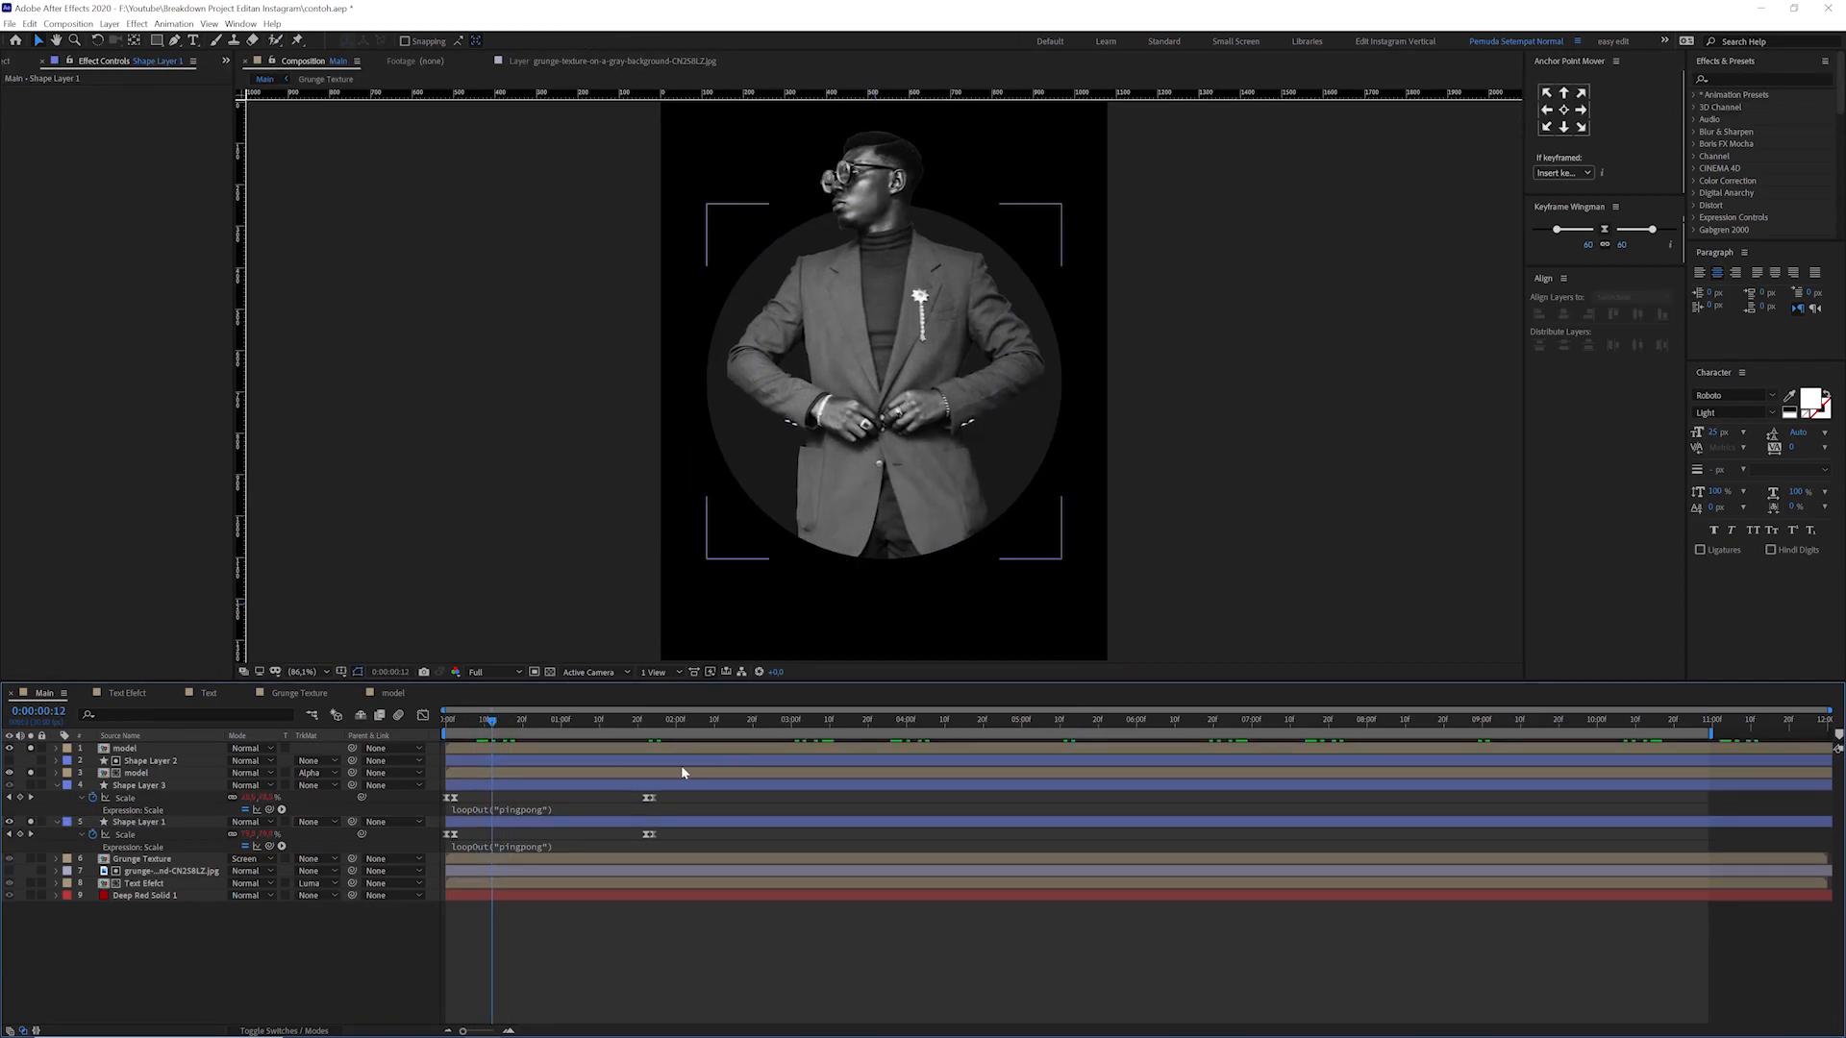
key(space)
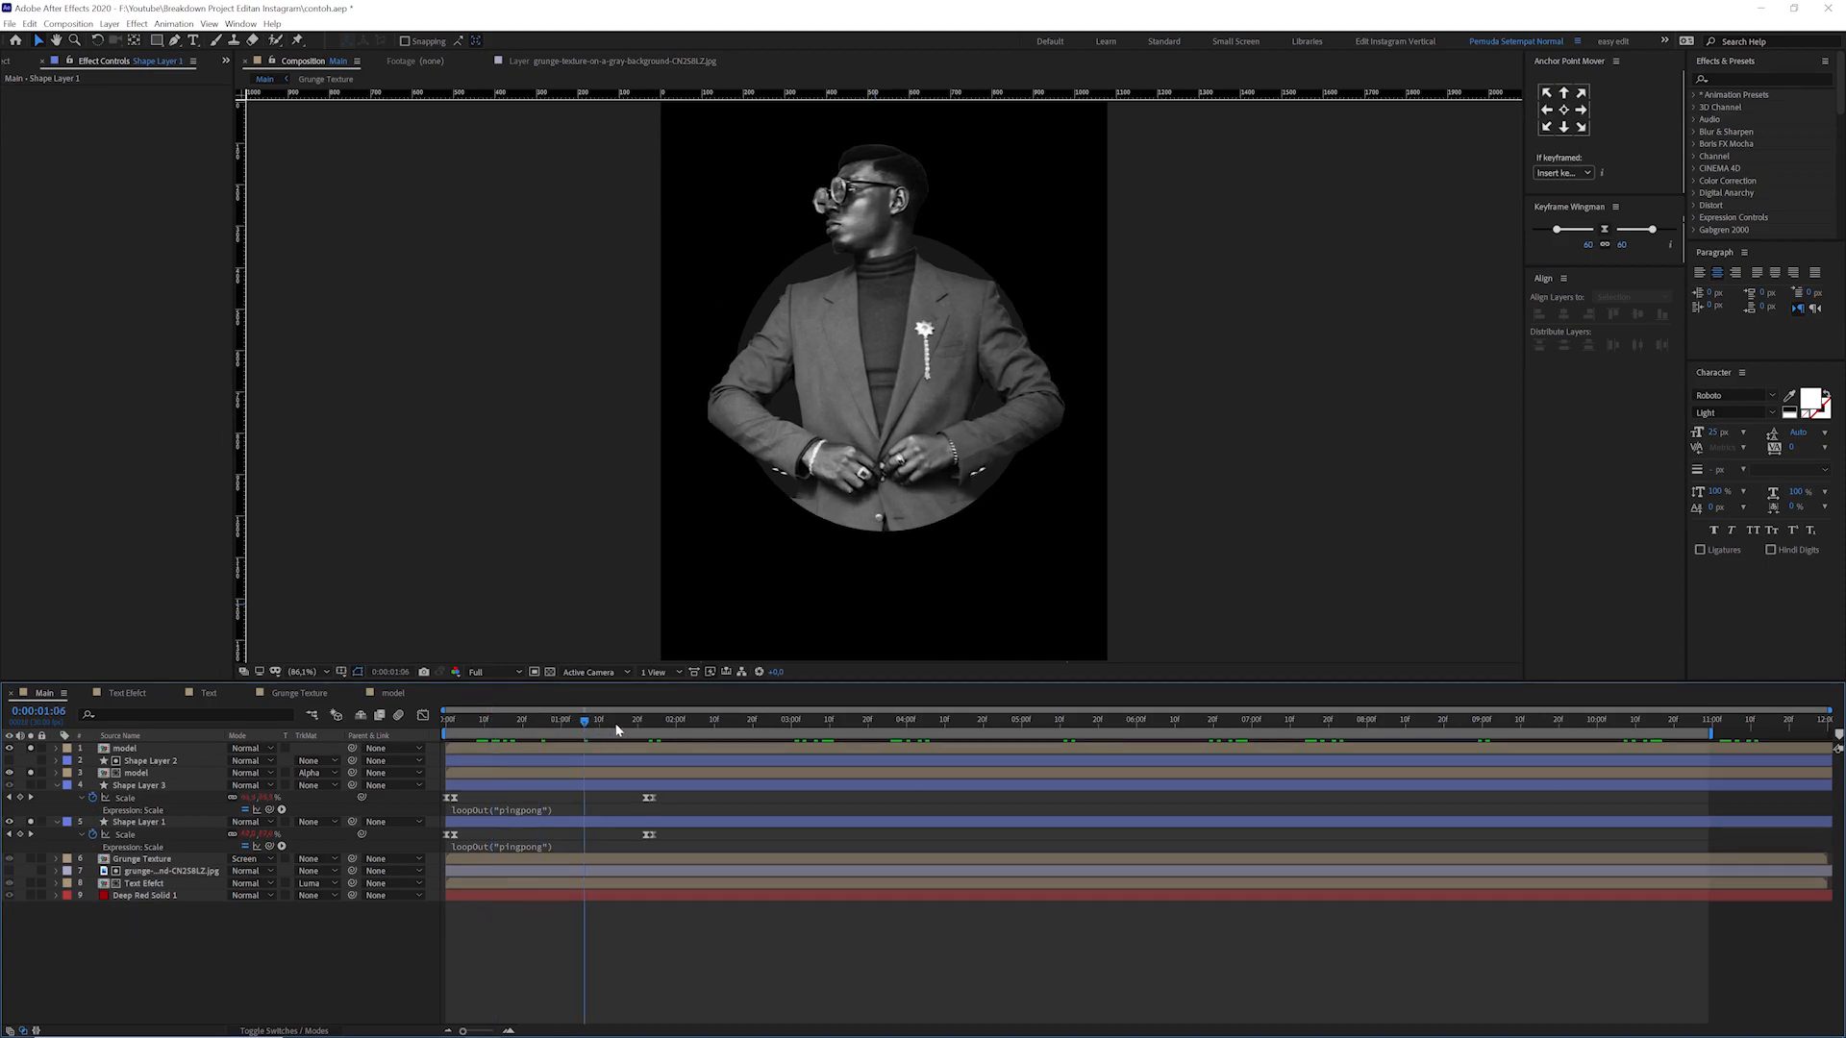
- Examine Shape Layer 2 above the lower model layer and keep that model's track matte on Alpha Matte "Shape Layer 2"
click(134, 761)
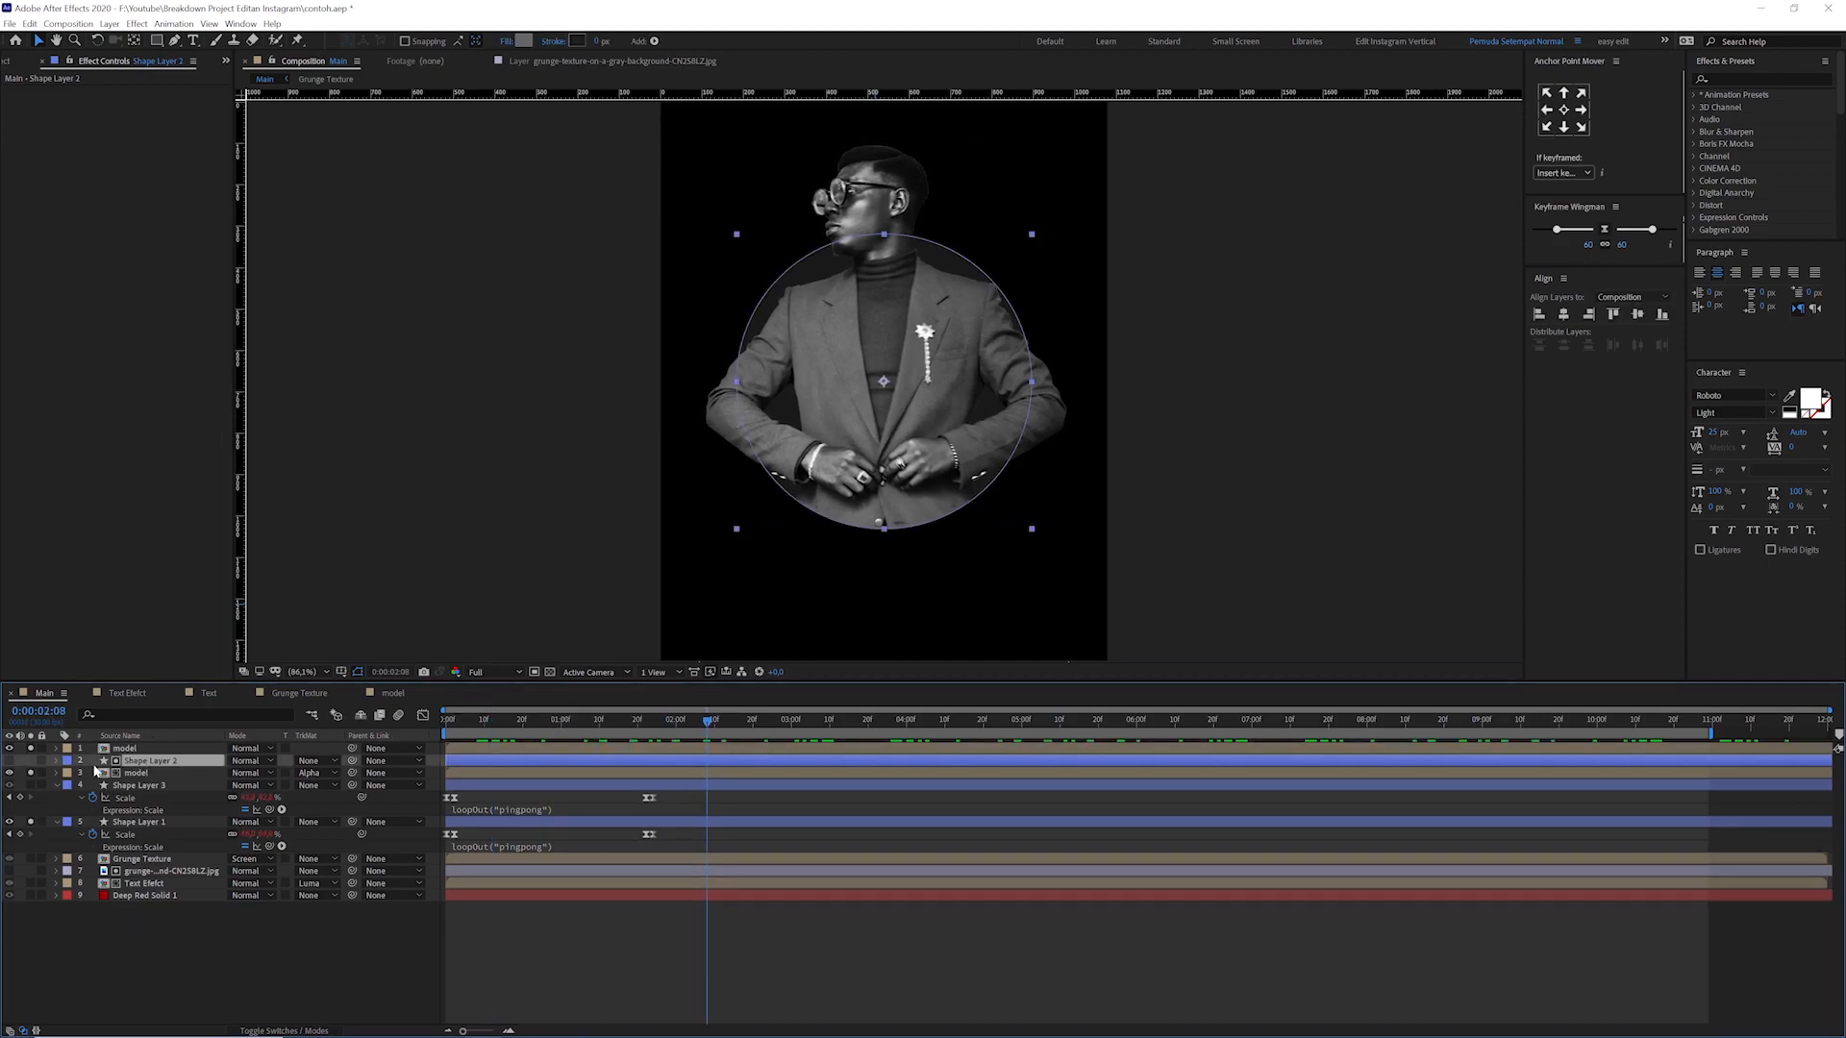
key(ctrl+shift+a)
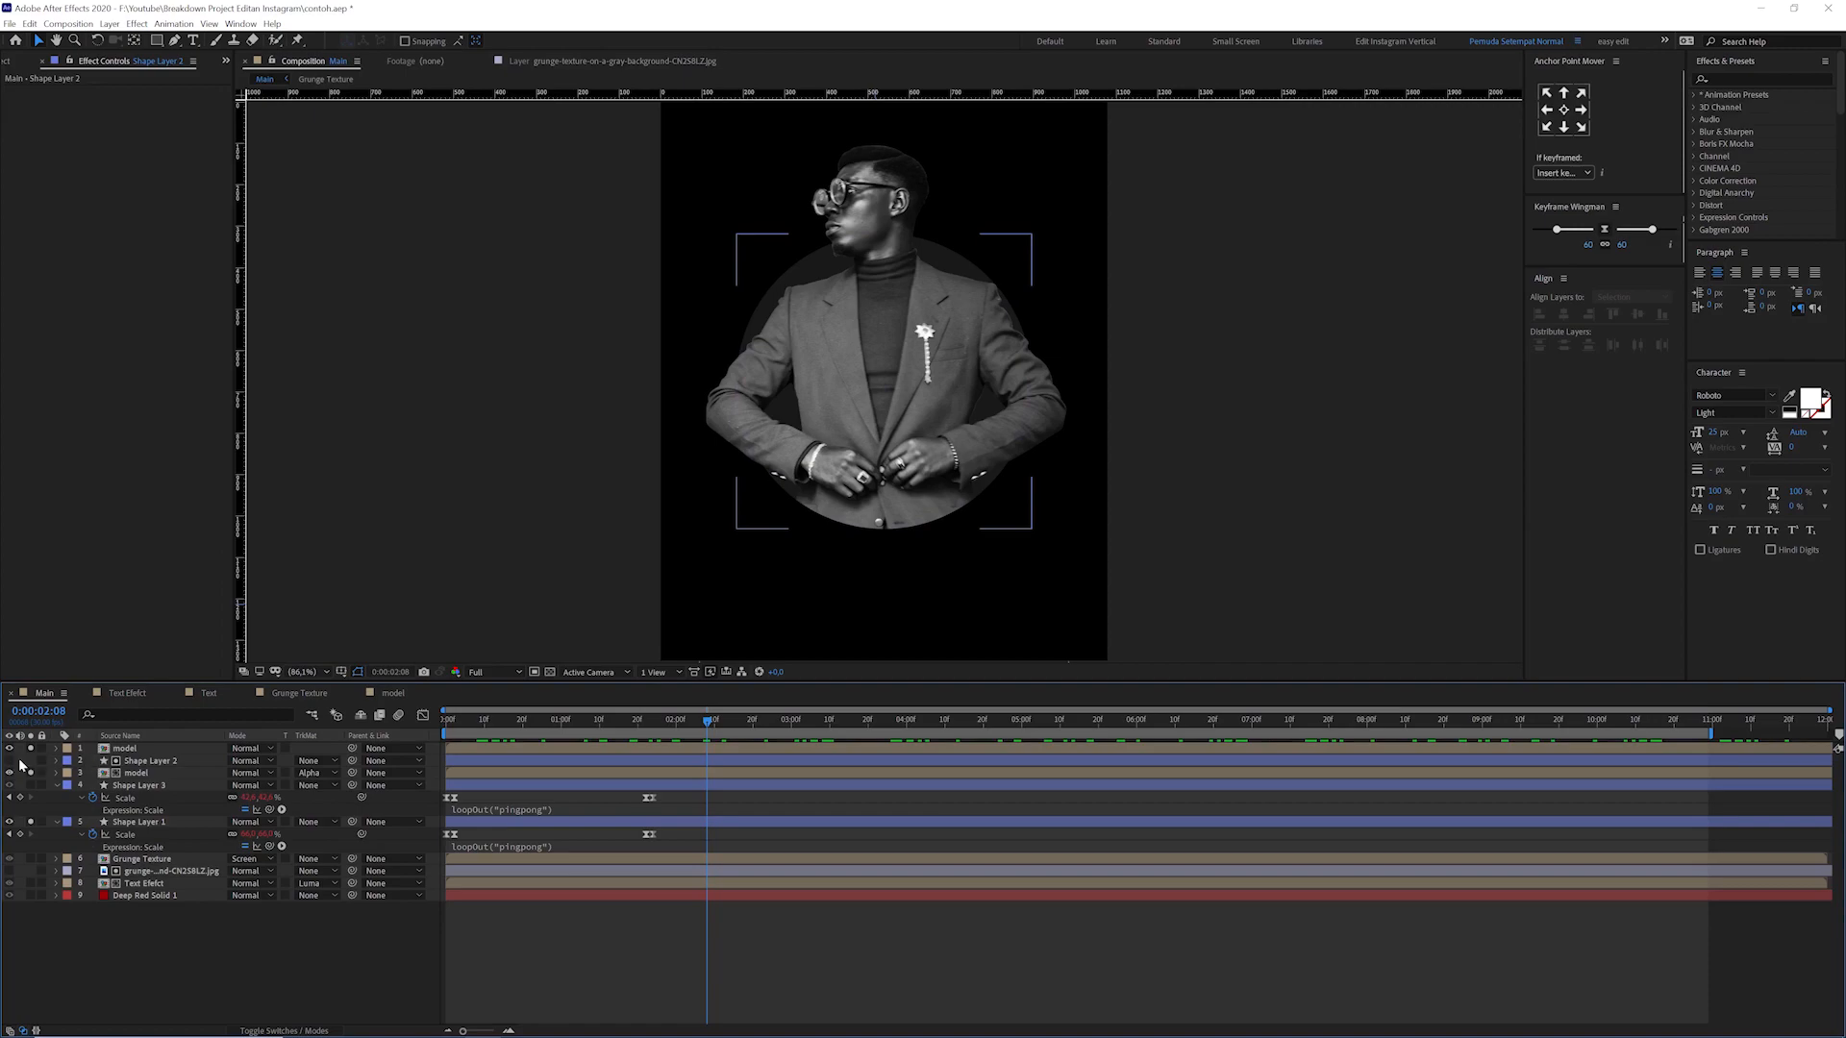
click(127, 773)
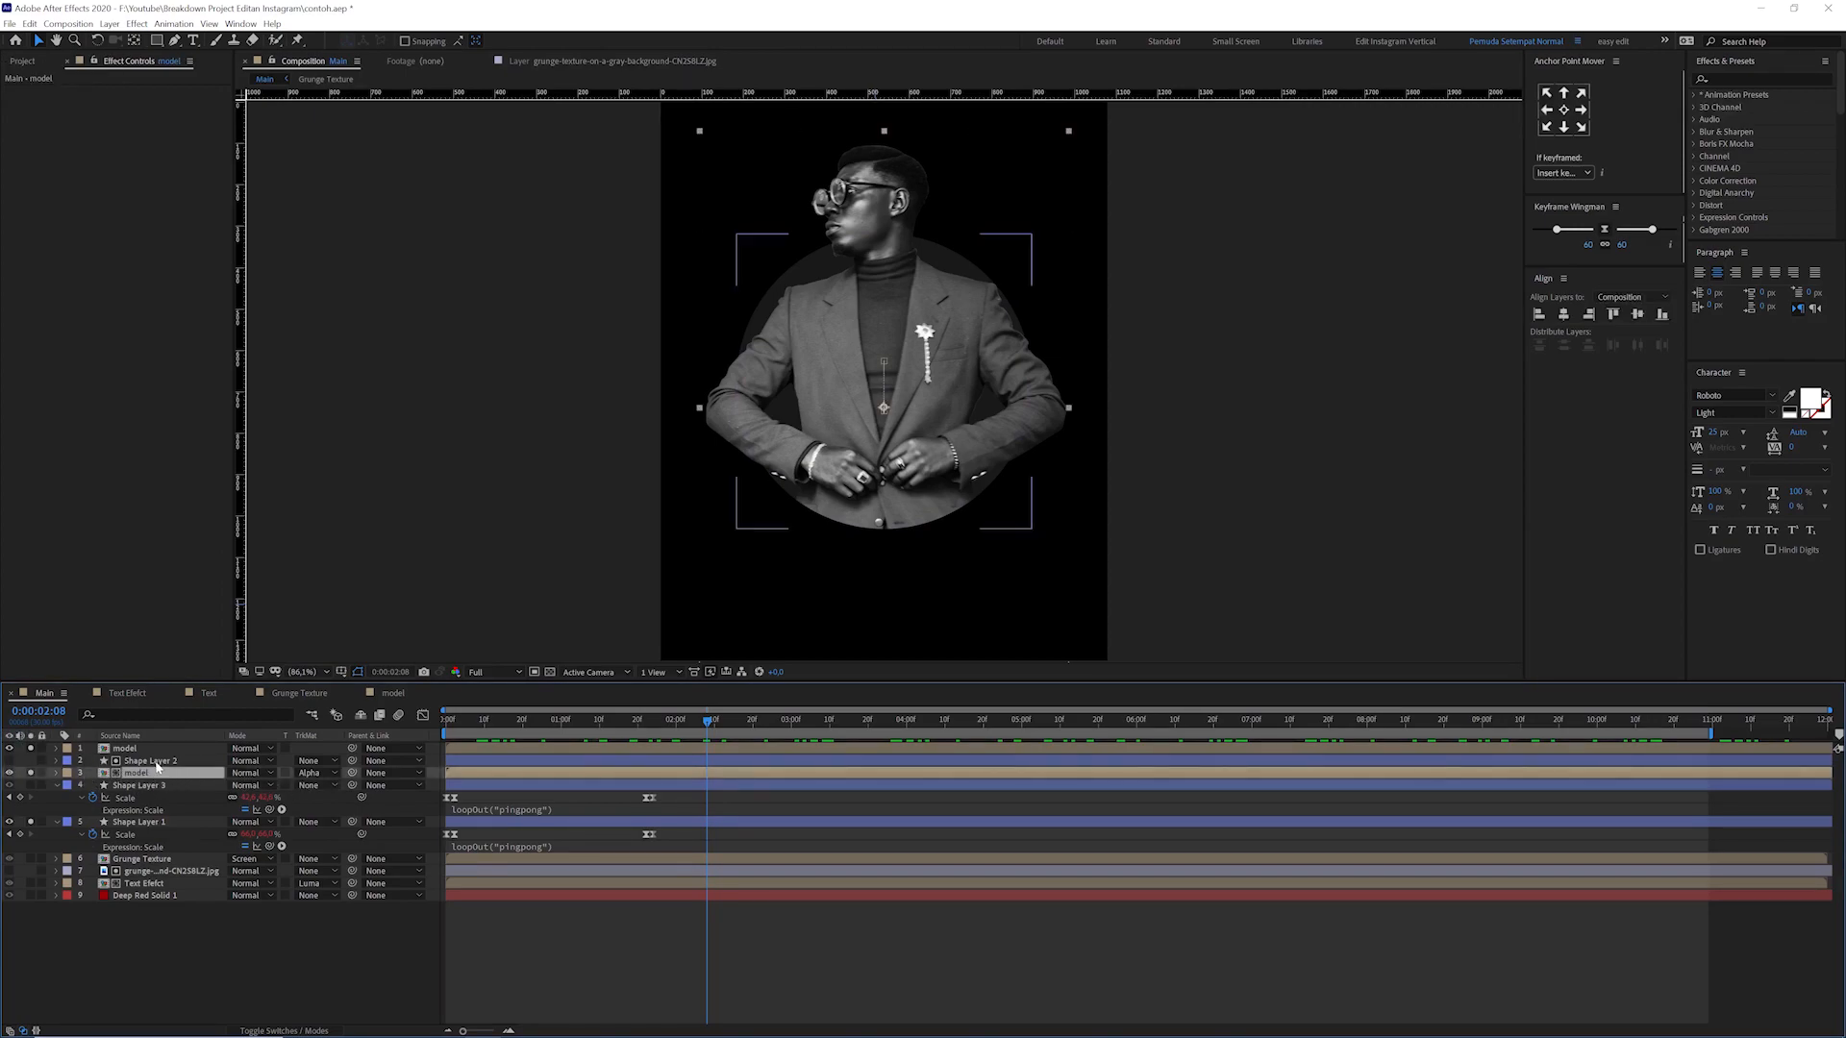
click(154, 760)
click(315, 773)
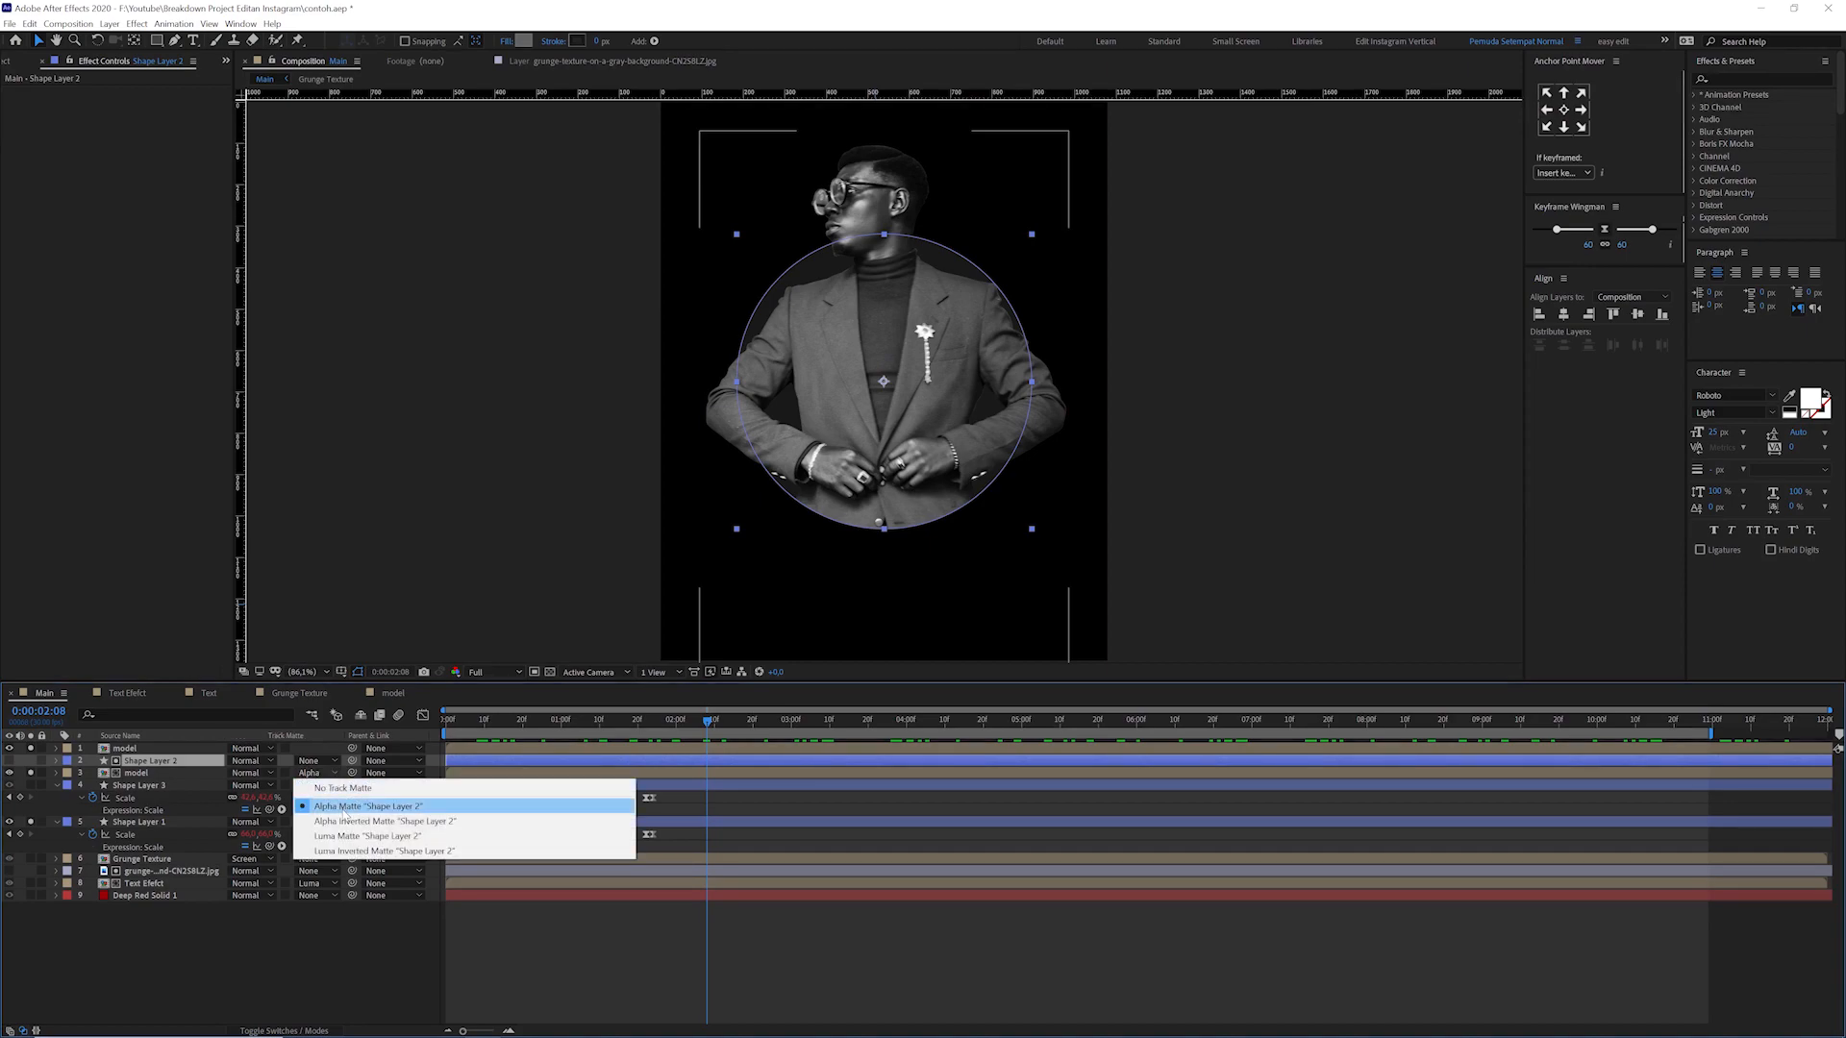
click(380, 808)
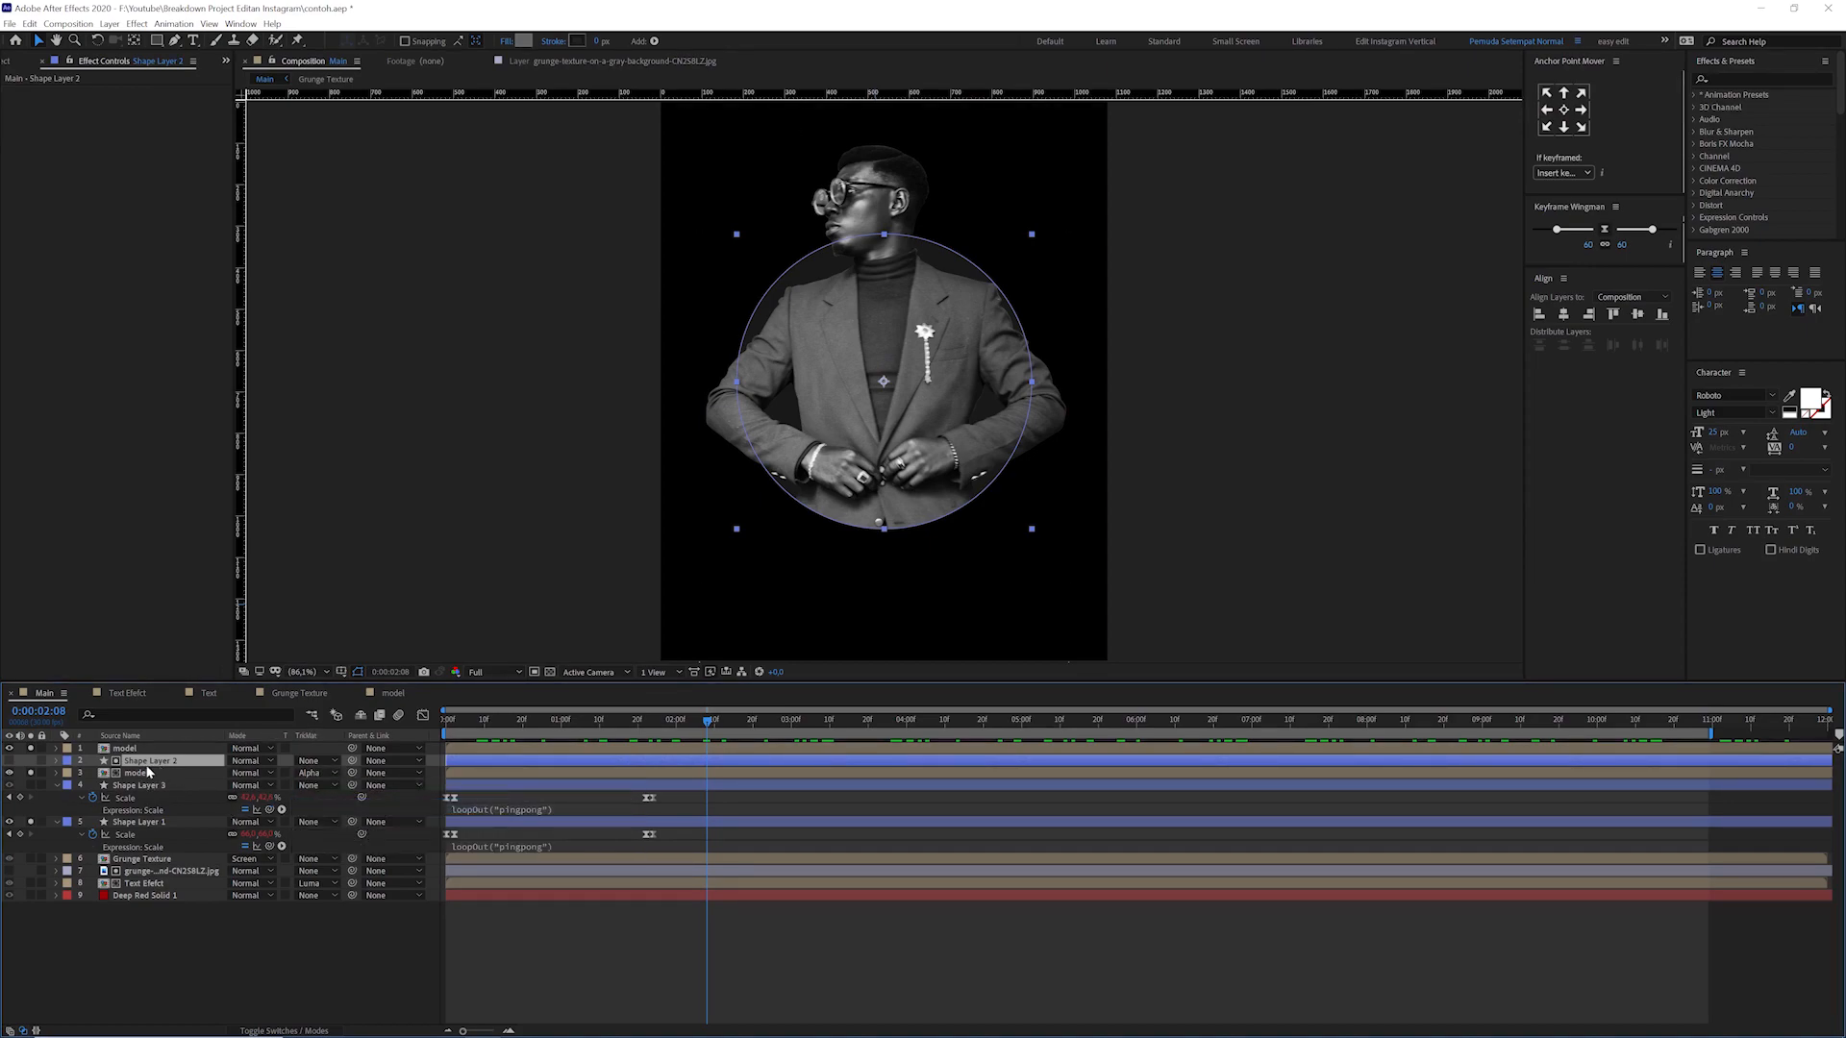
- Review the lower model layer's track matte options again and compare the outlines of Shape Layer 2 and Shape Layer 1
click(344, 774)
click(332, 773)
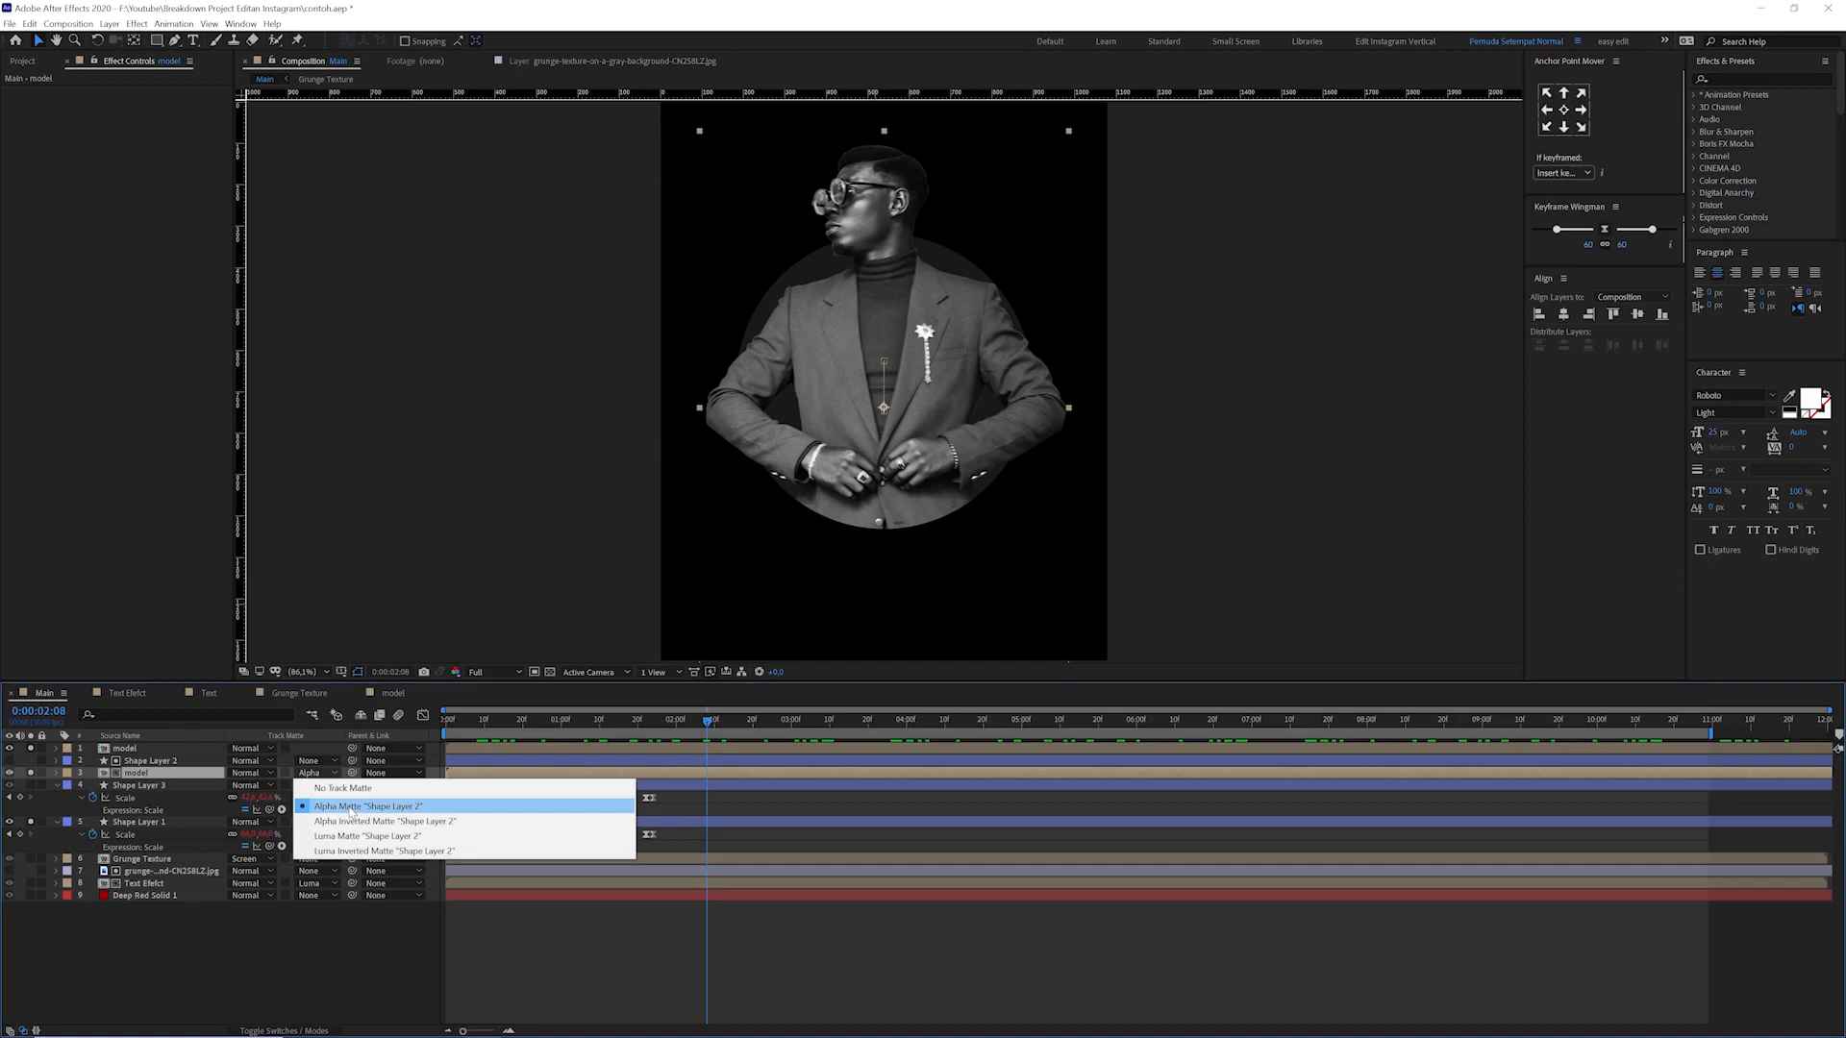
click(145, 761)
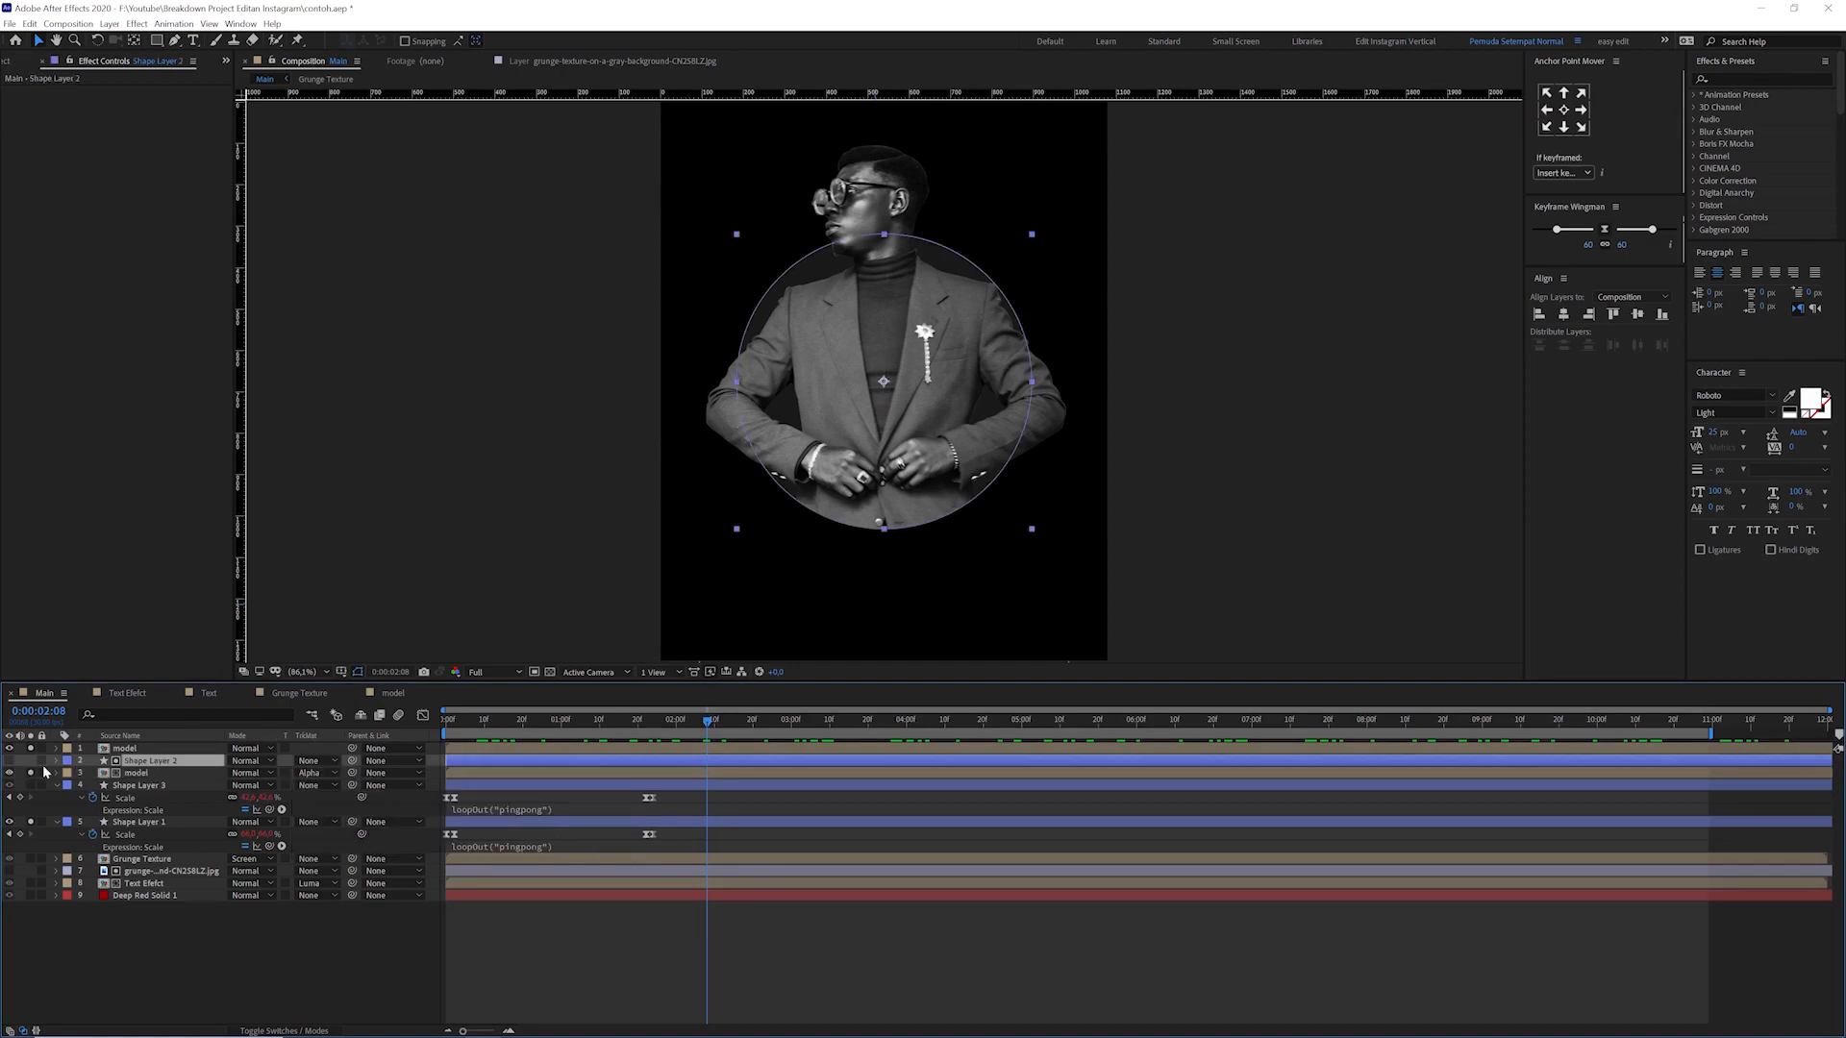
click(166, 823)
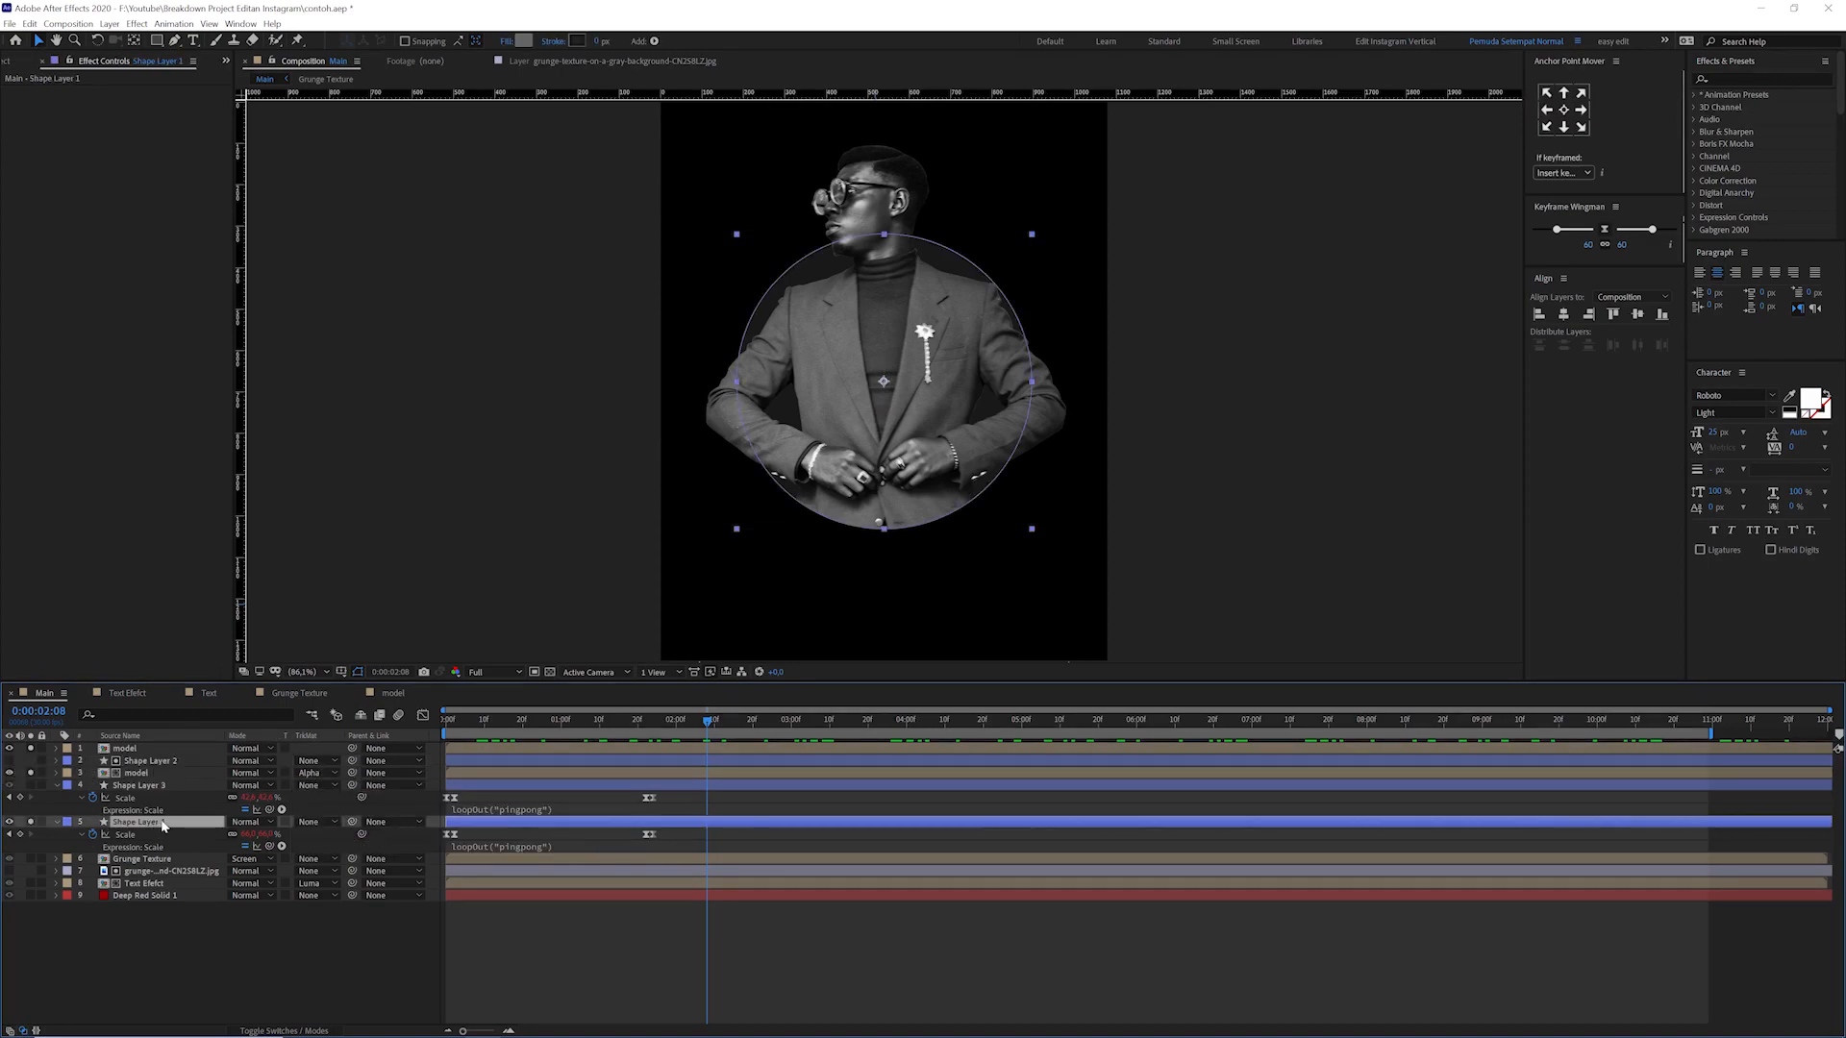
- Turn off solo for Shape Layer 1 and both model layers, and preview the full poster animation
click(31, 822)
click(31, 773)
click(32, 749)
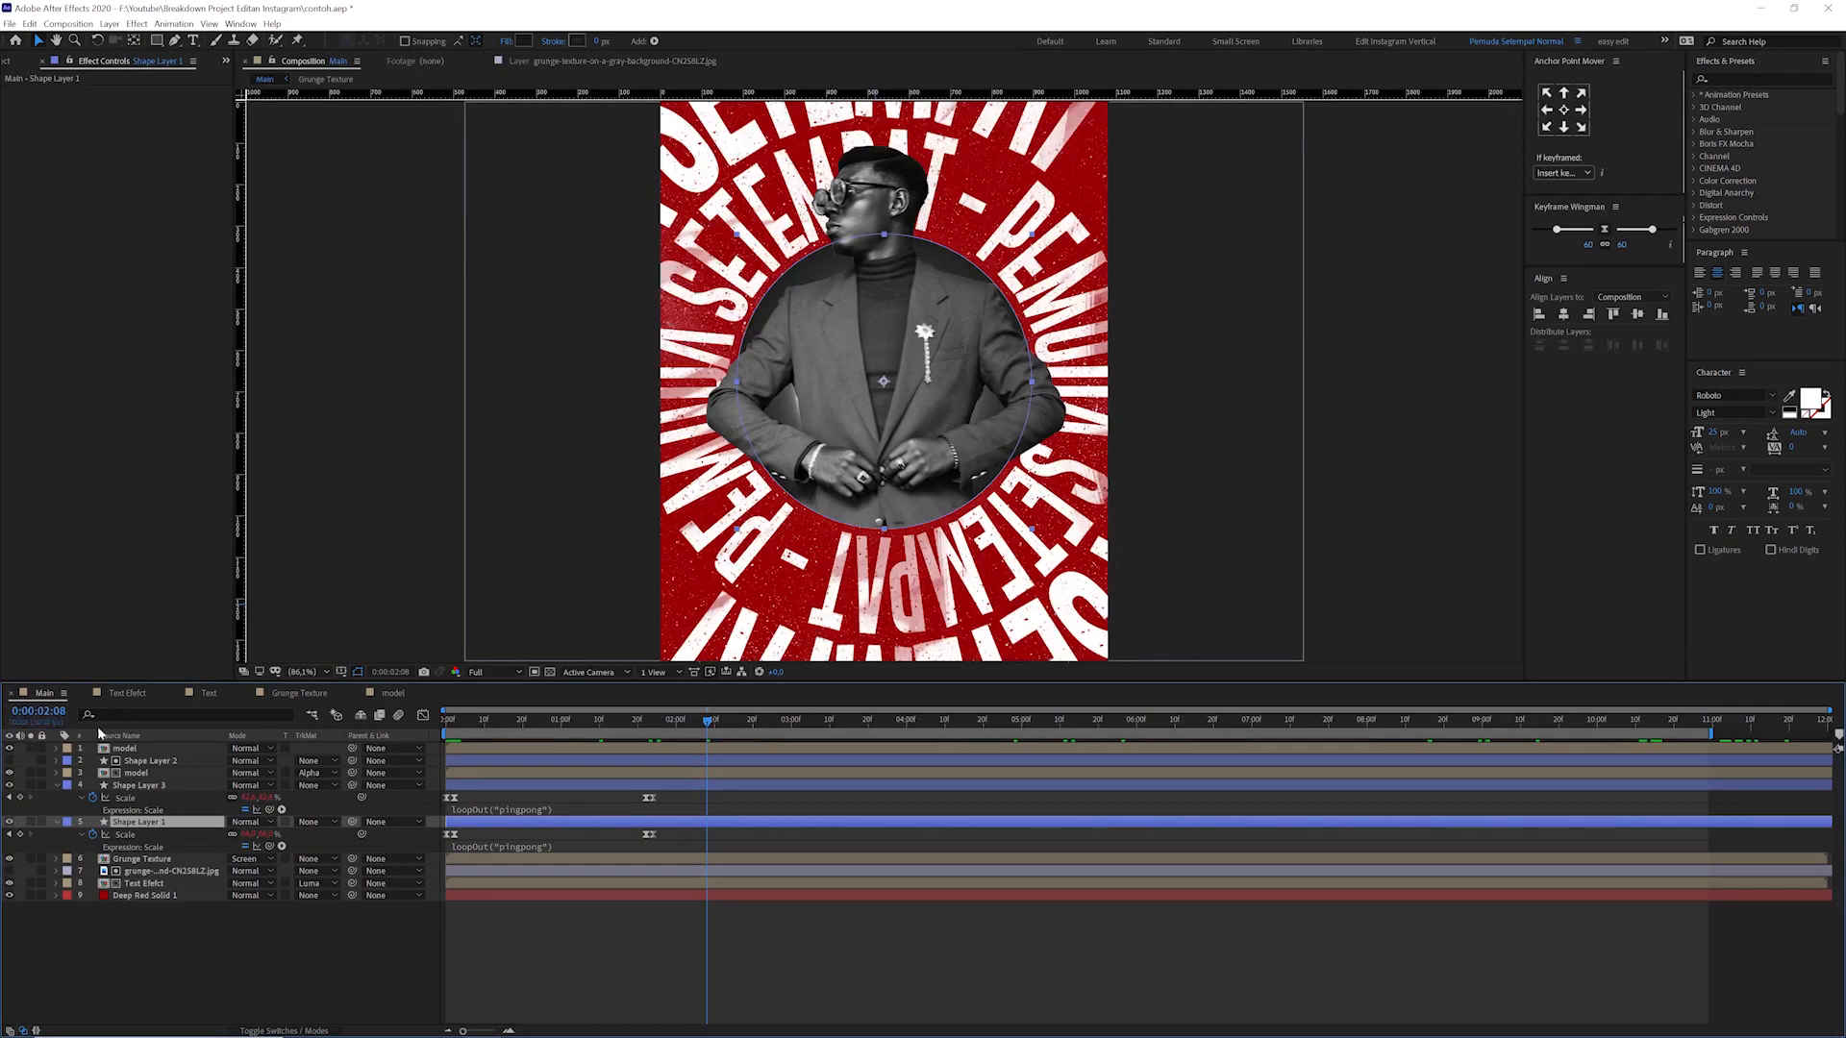
click(213, 926)
key(space)
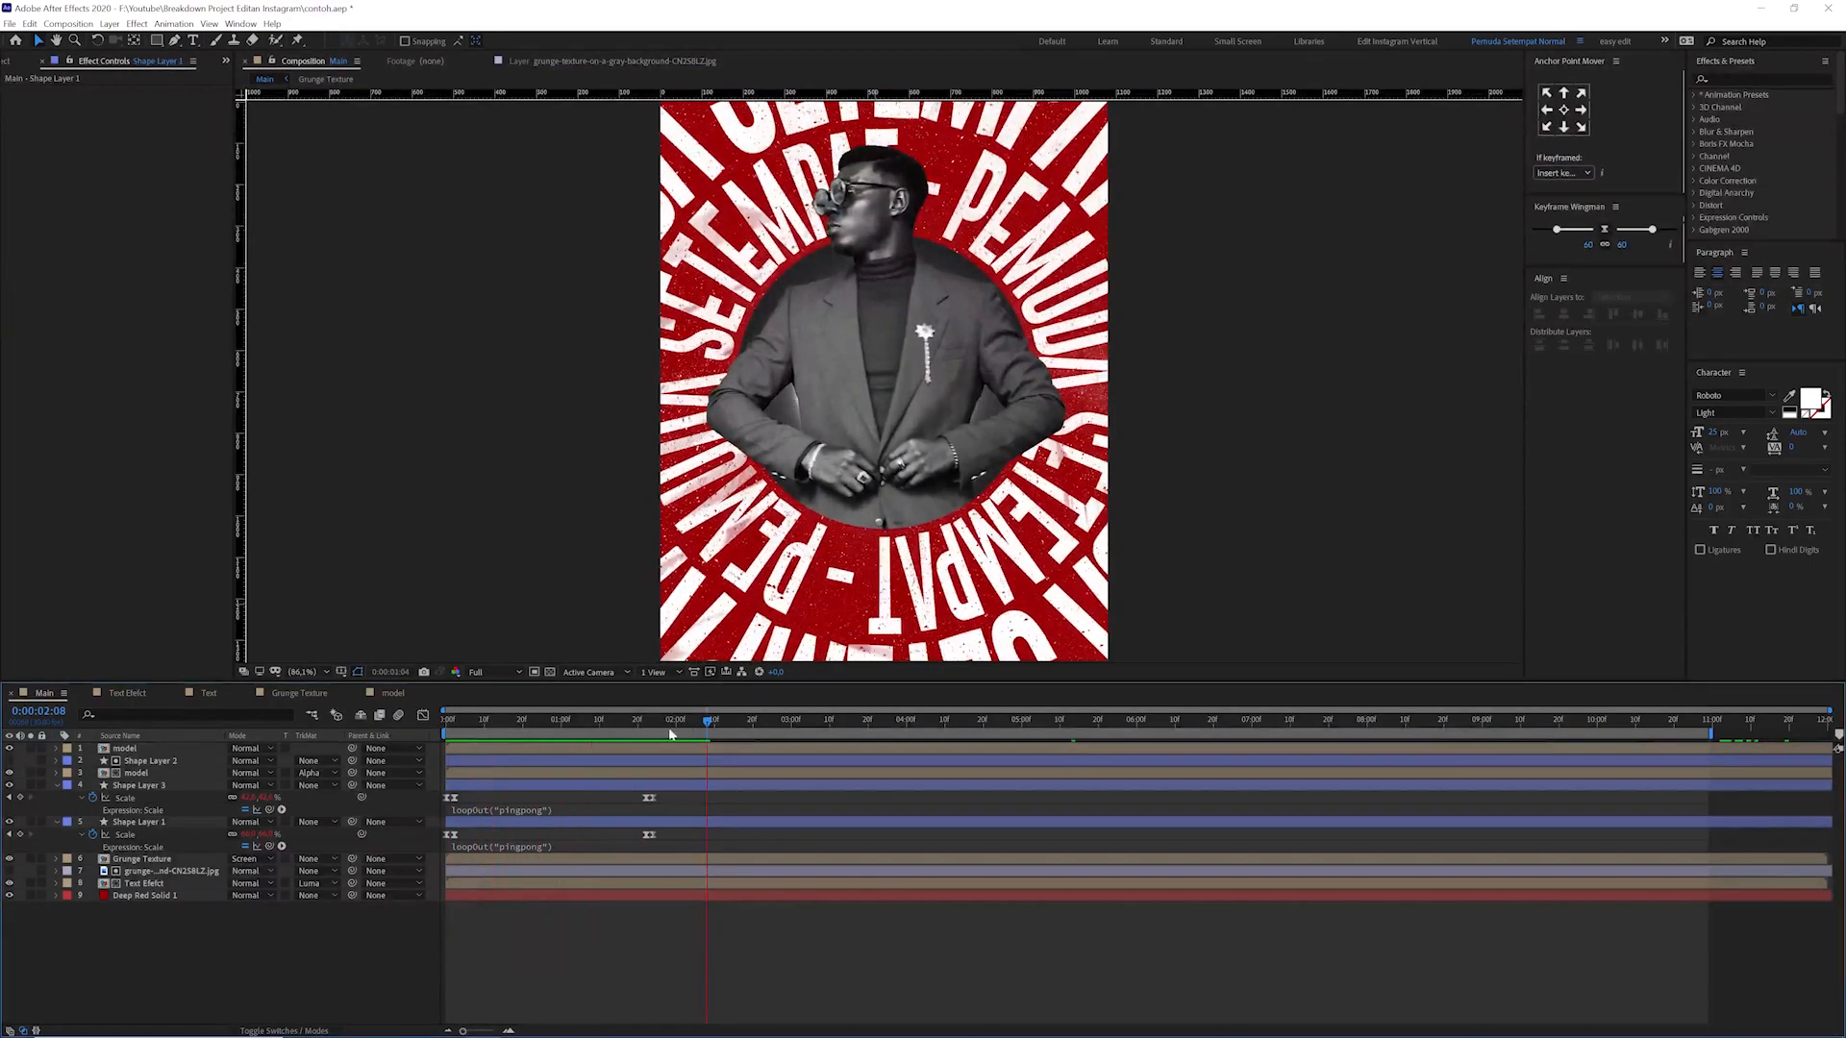
key(space)
- Open the lower model layer's source composition, play it through, and inspect the model.psd cutout up close
click(144, 774)
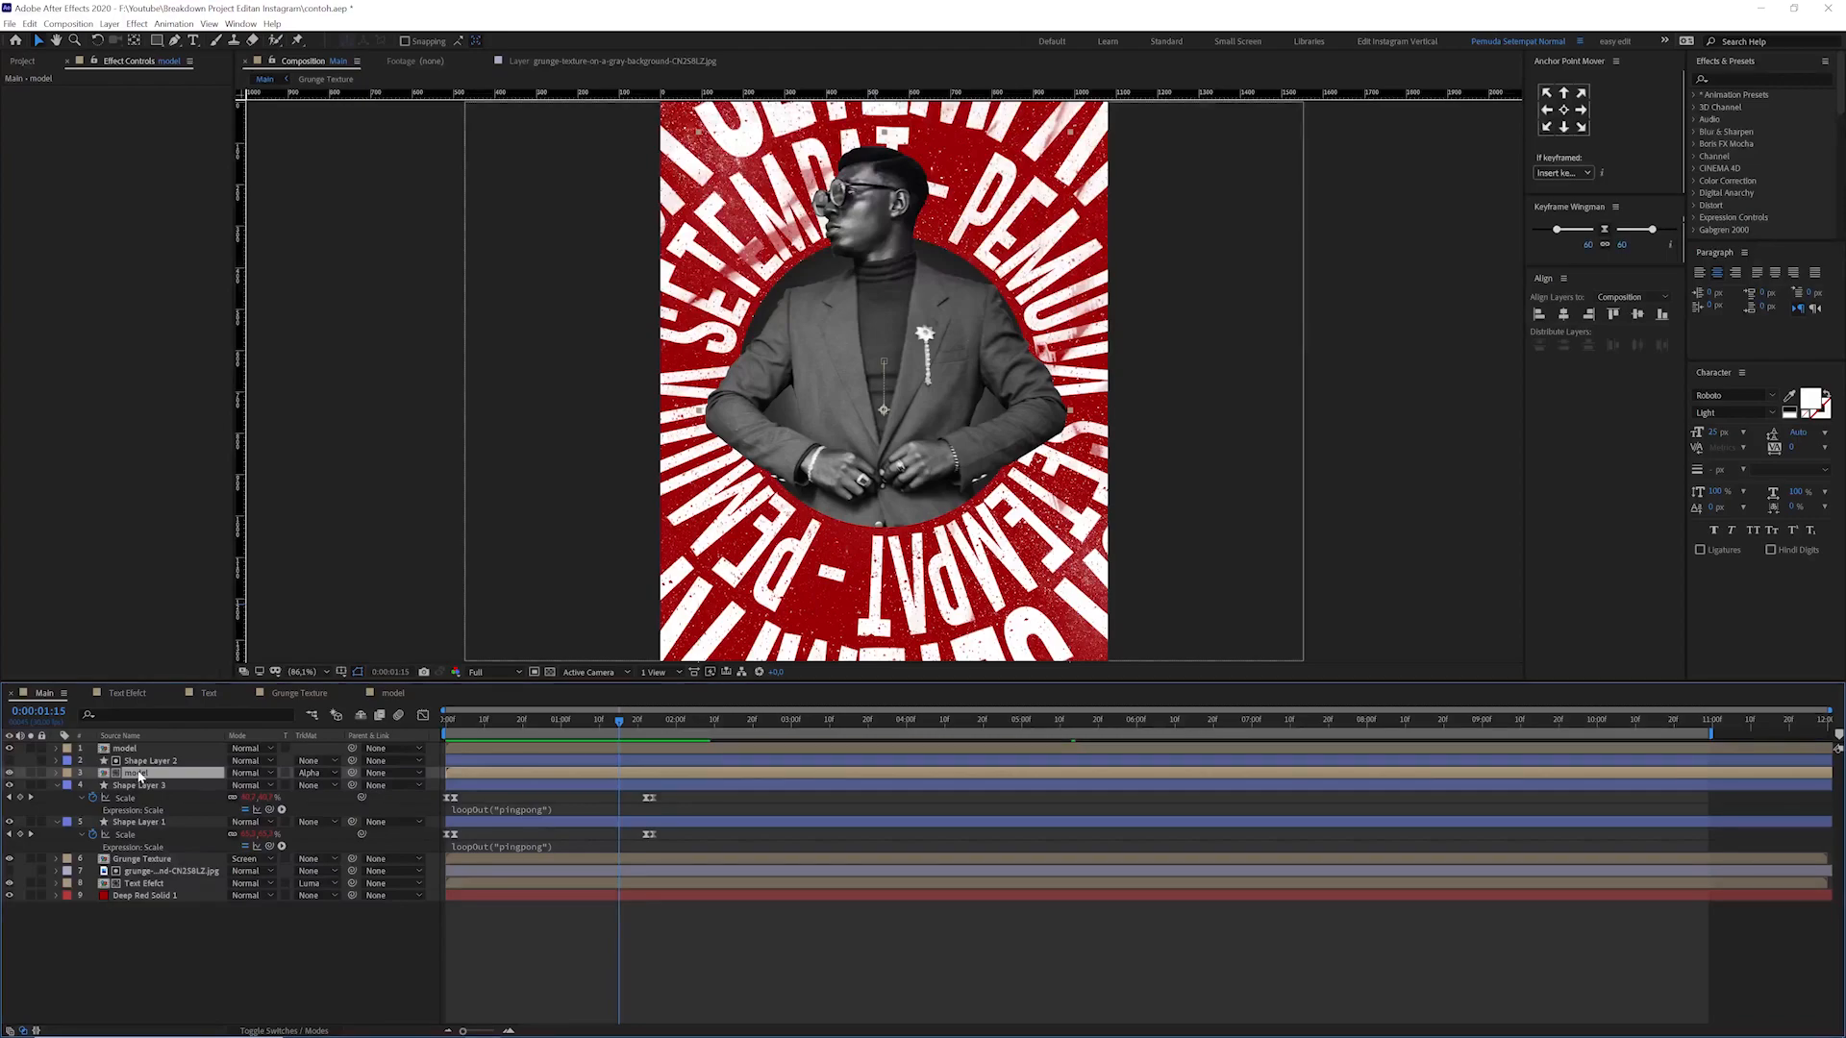
double_click(140, 776)
drag(569, 719, 499, 725)
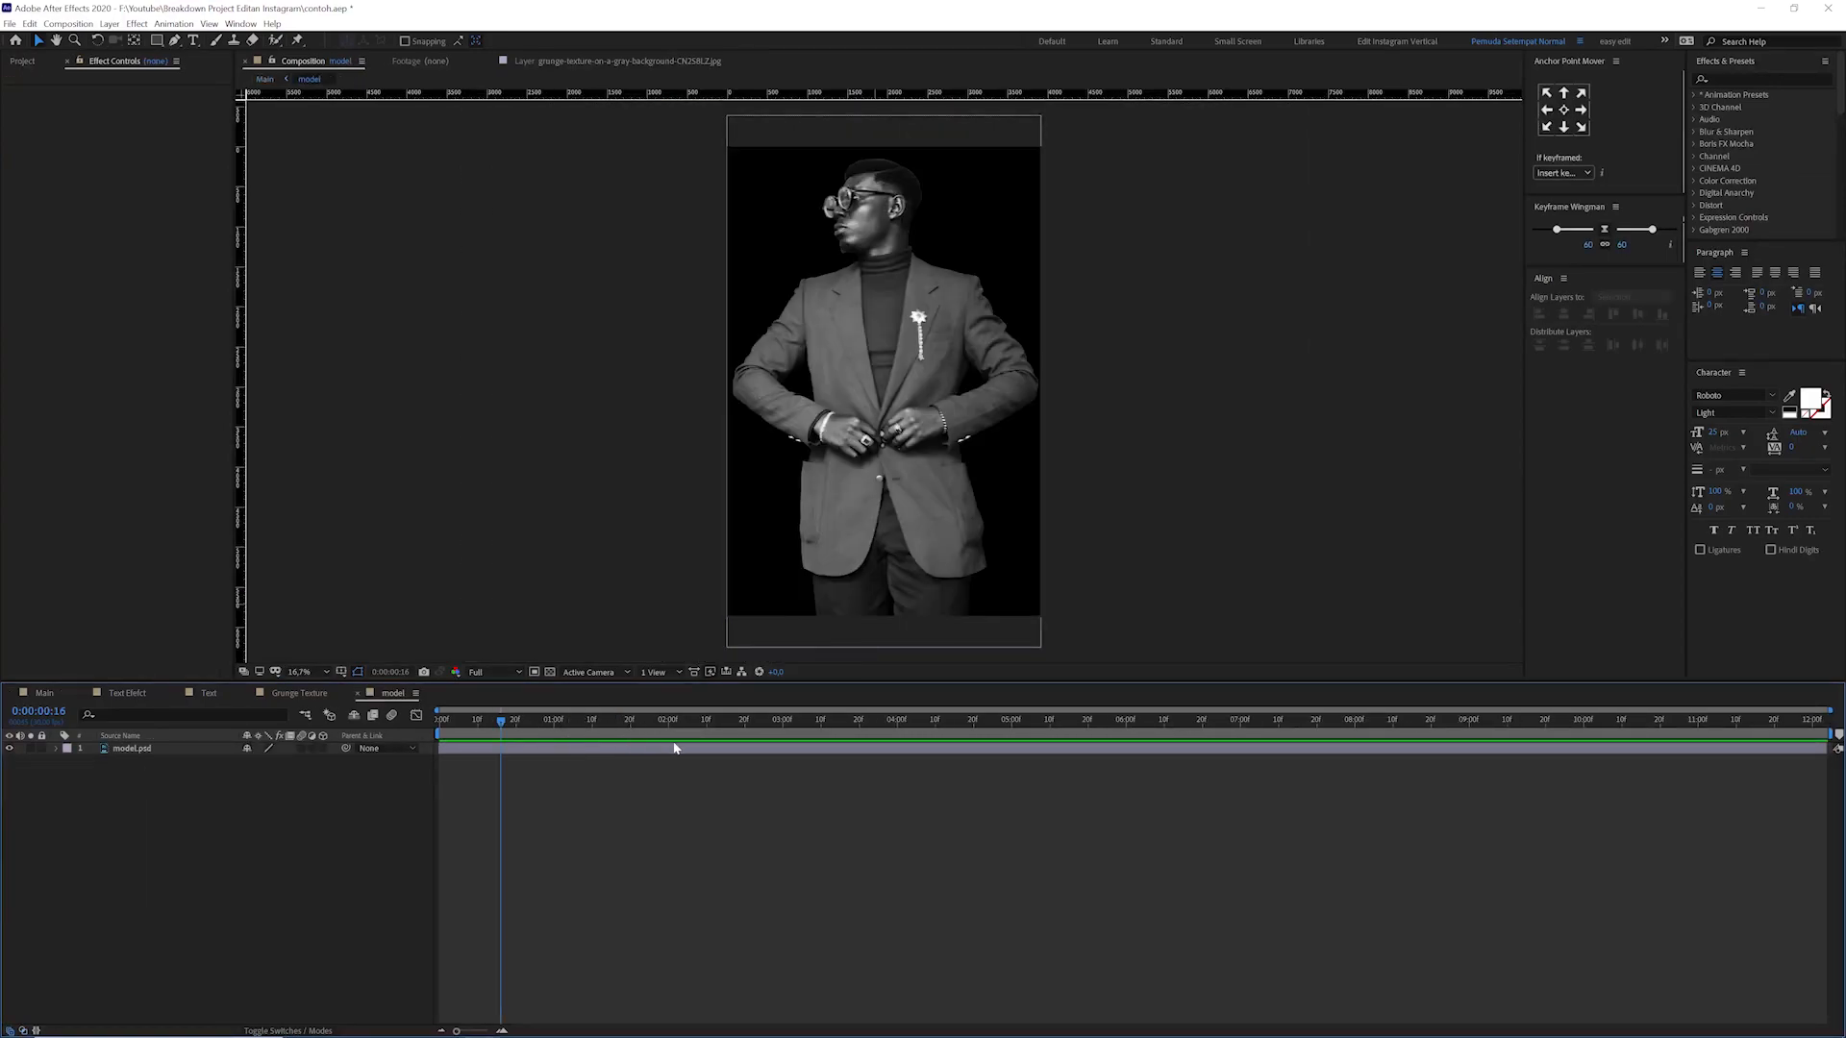
key(space)
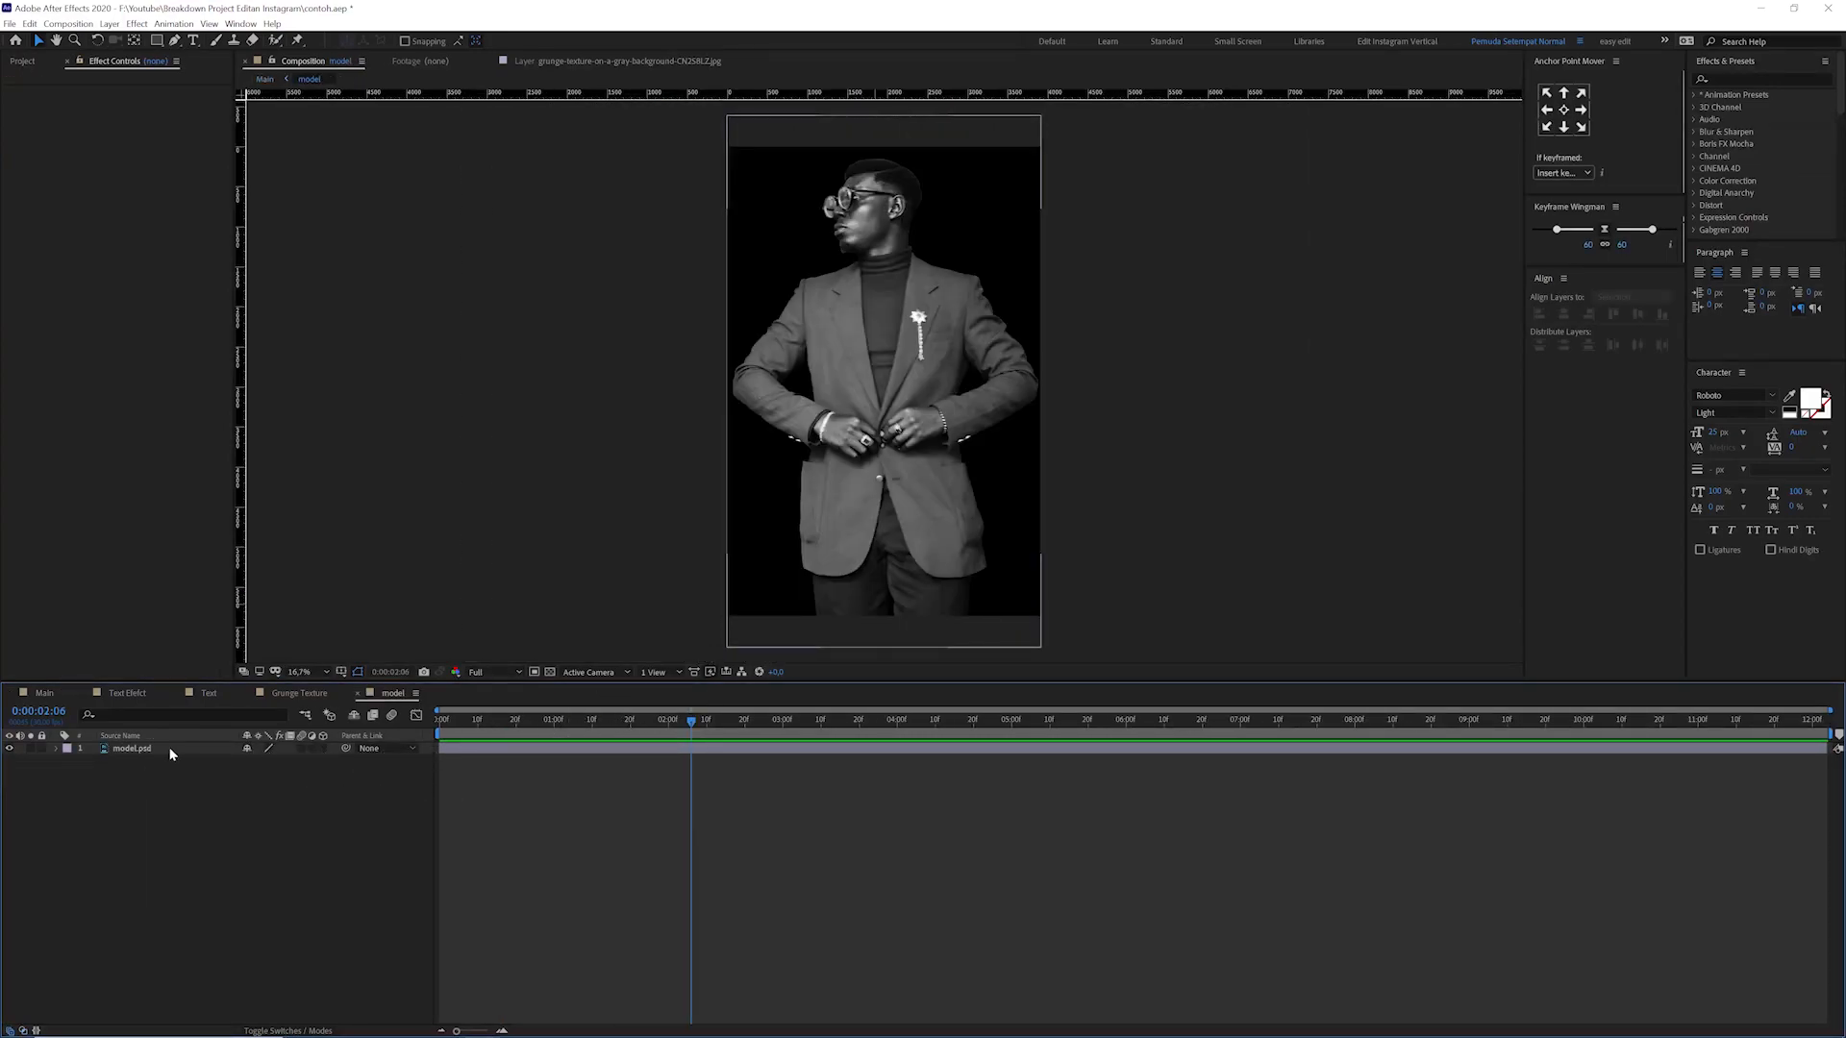
click(118, 755)
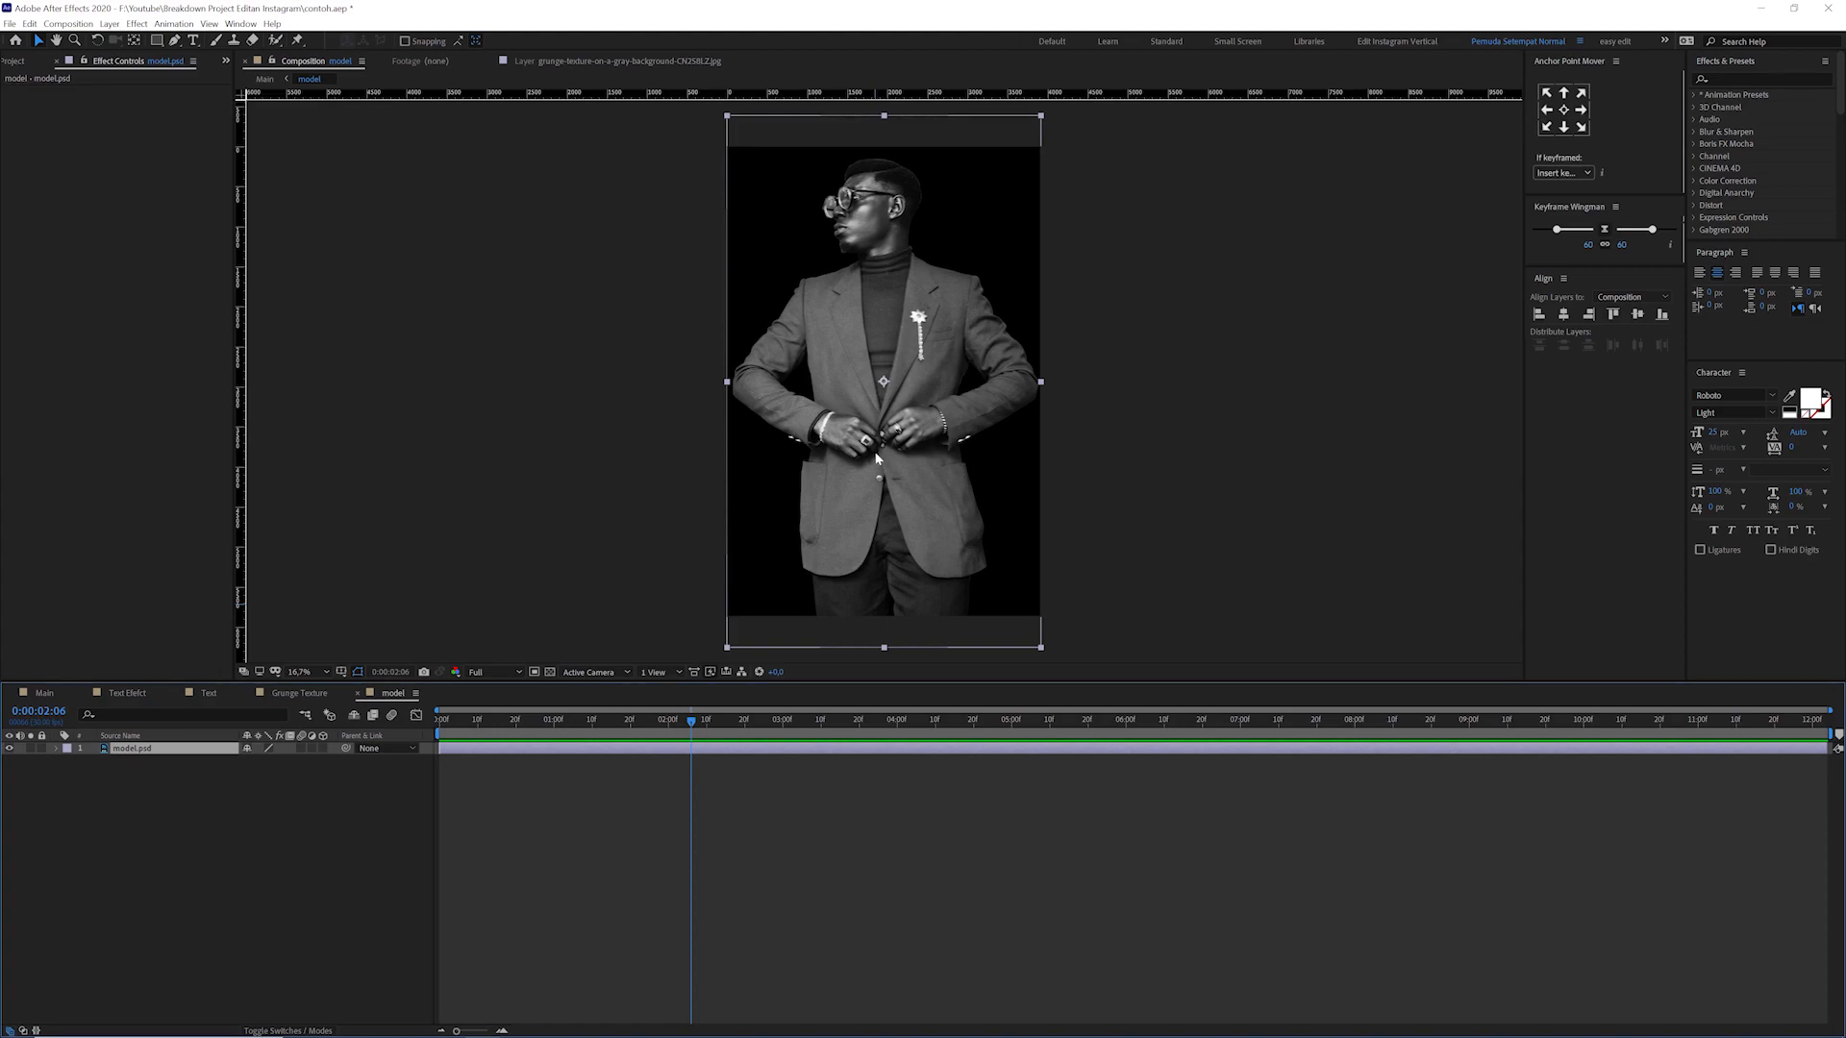
scroll(885, 229, up, 1)
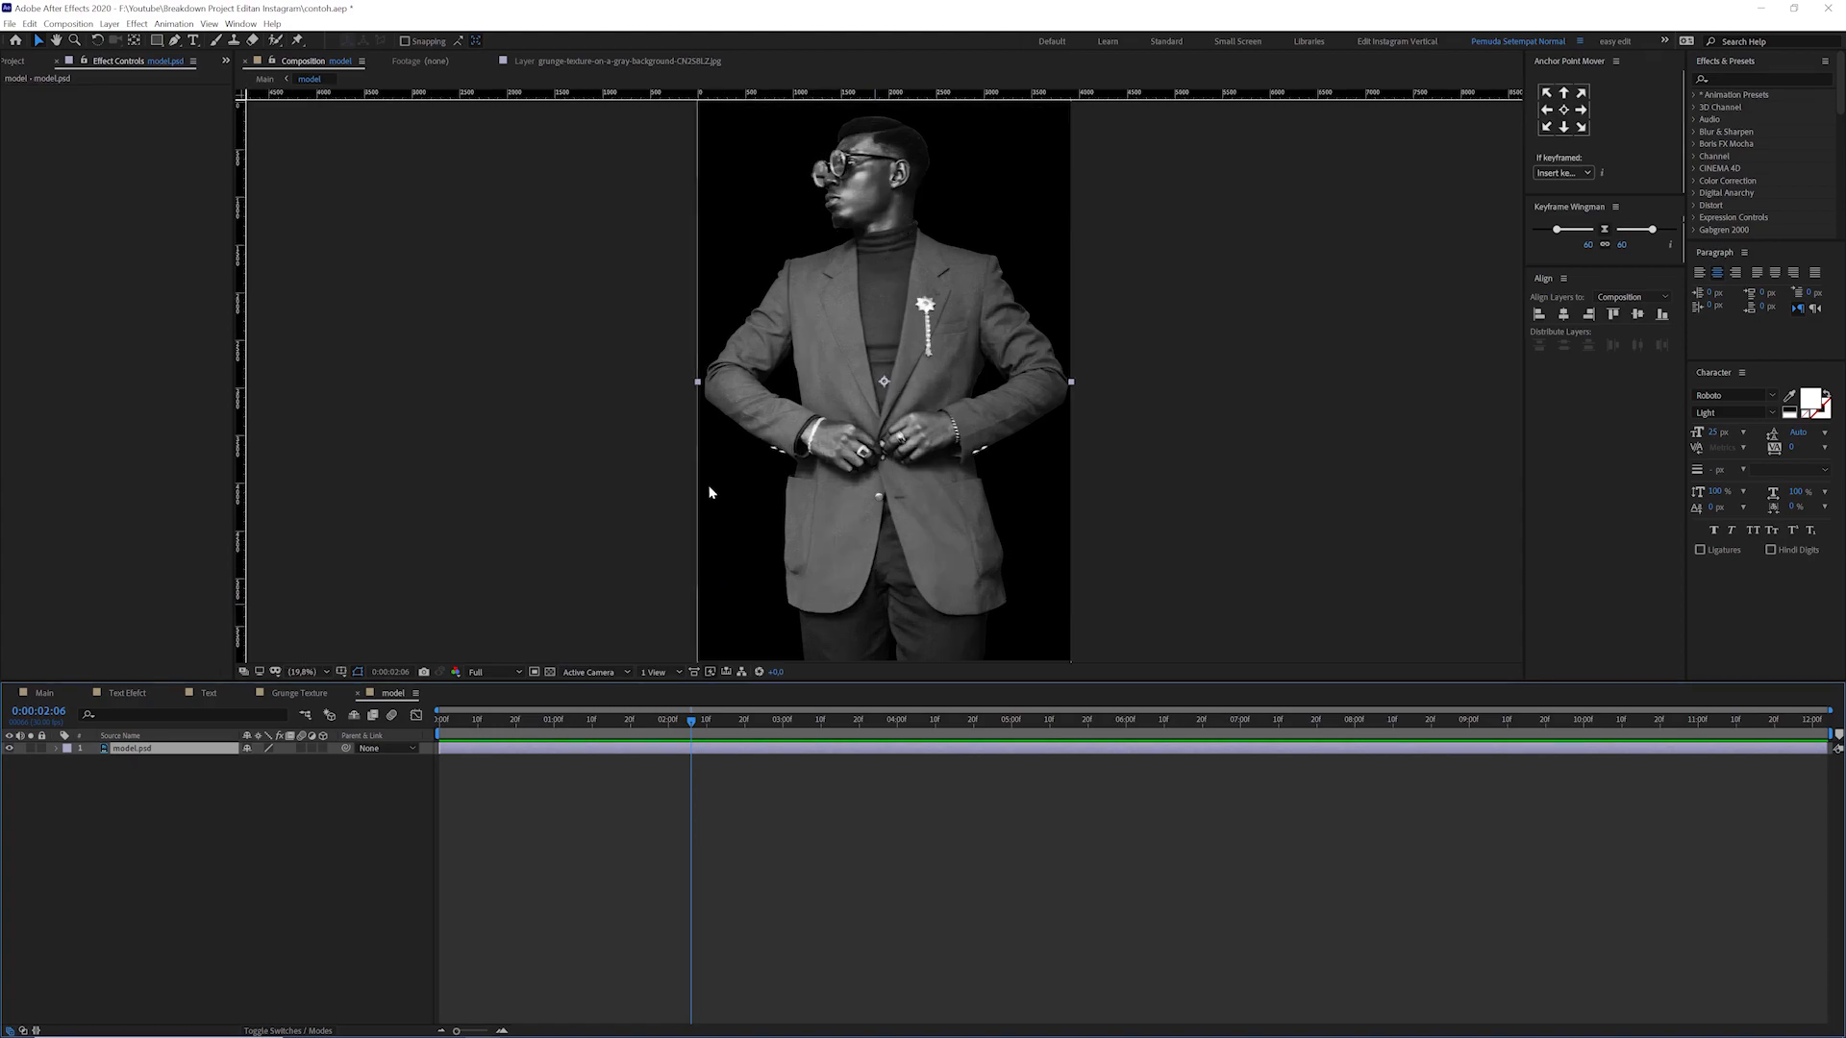
- Return to the Main composition and preview the complete animation
click(42, 696)
key(space)
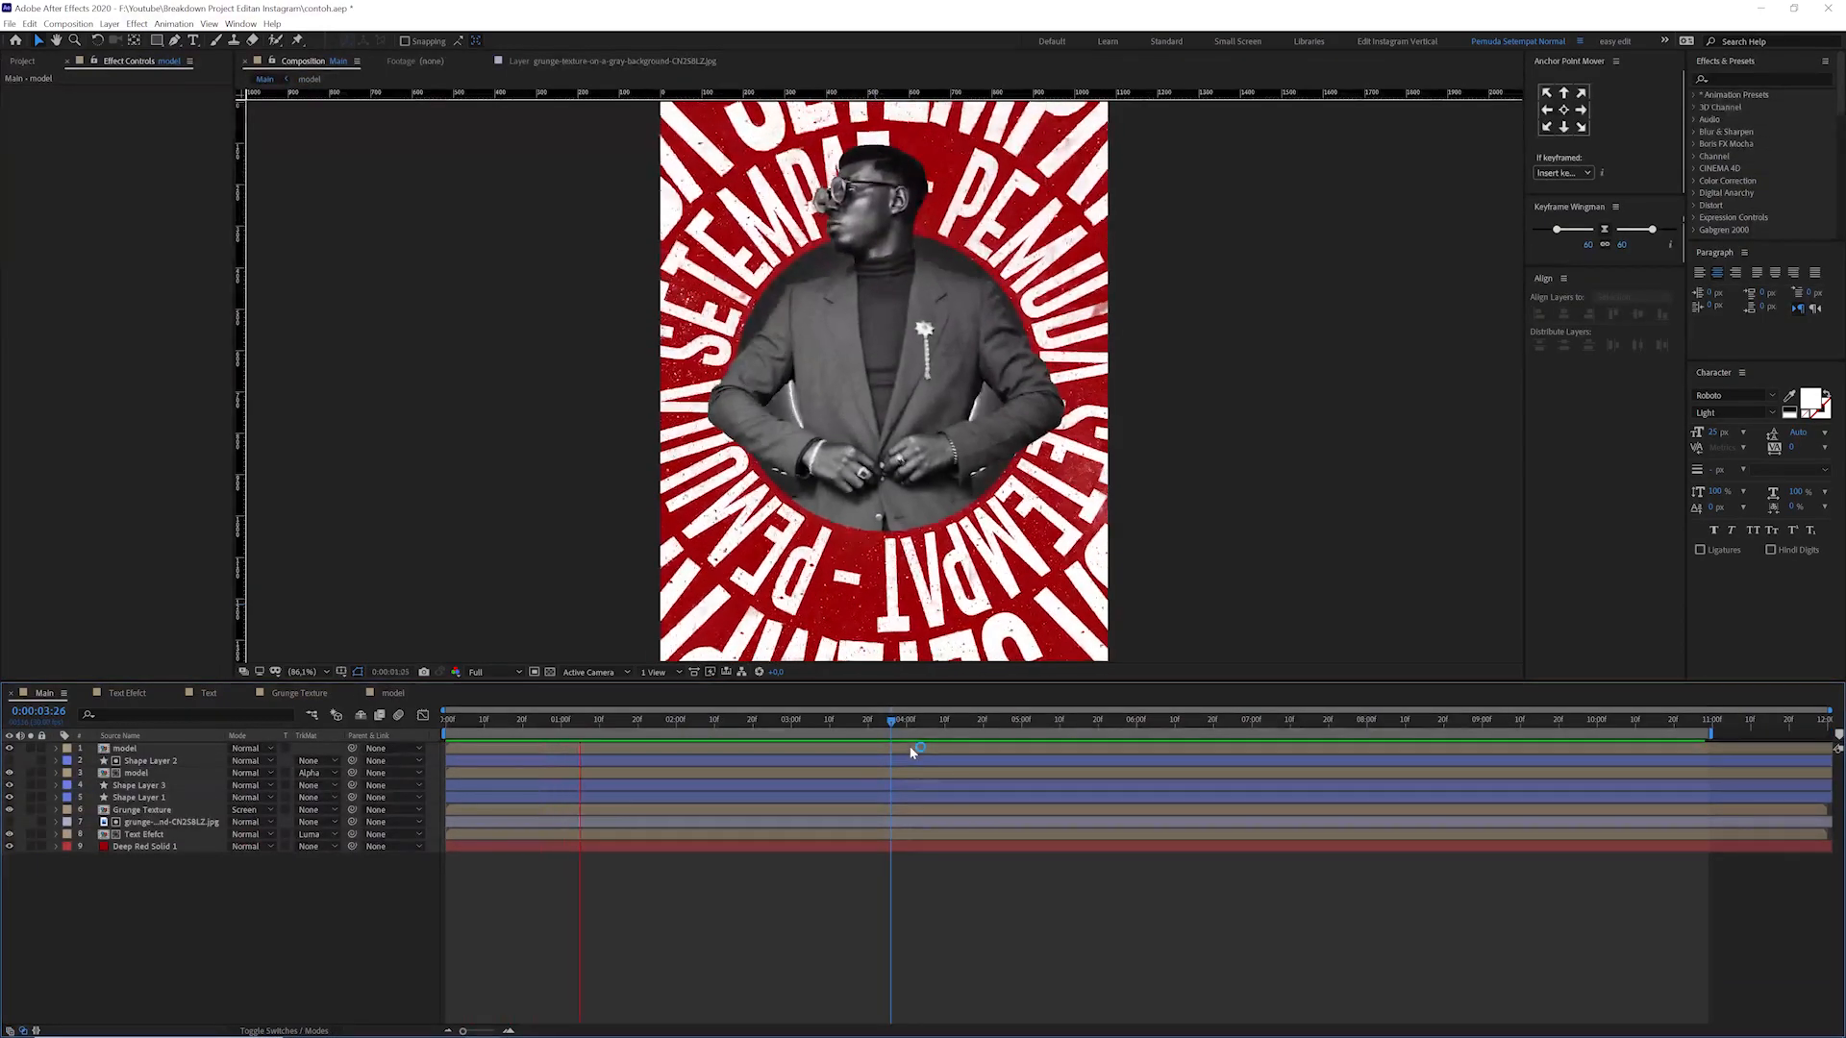